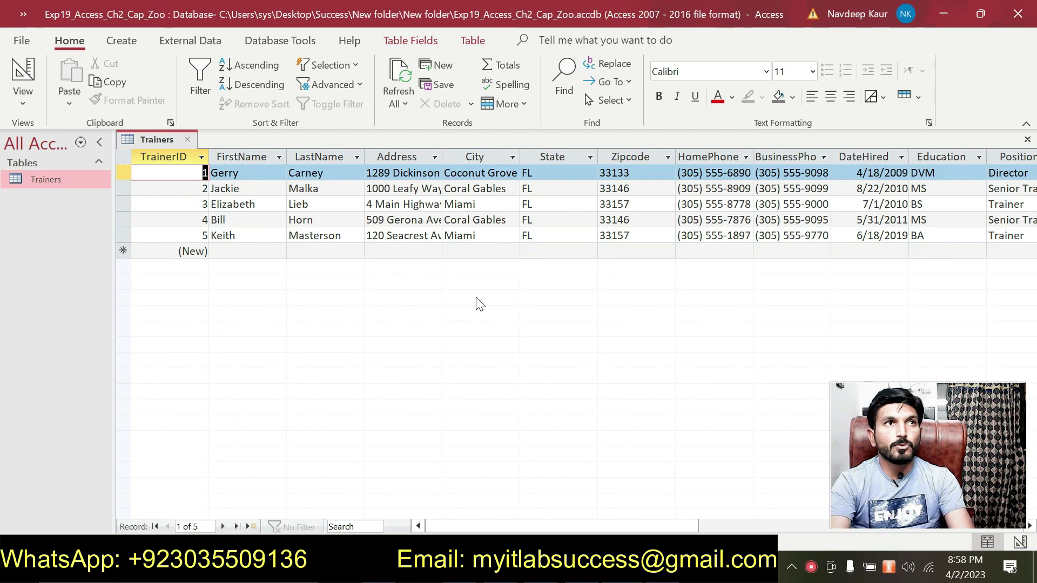
Switch to the Word instructions and highlight the file name Exp19_Access_Ch2_Cap_Zoo.accdb in step 1 in turquoise.
{"action": "key", "text": "alt+Tab"}
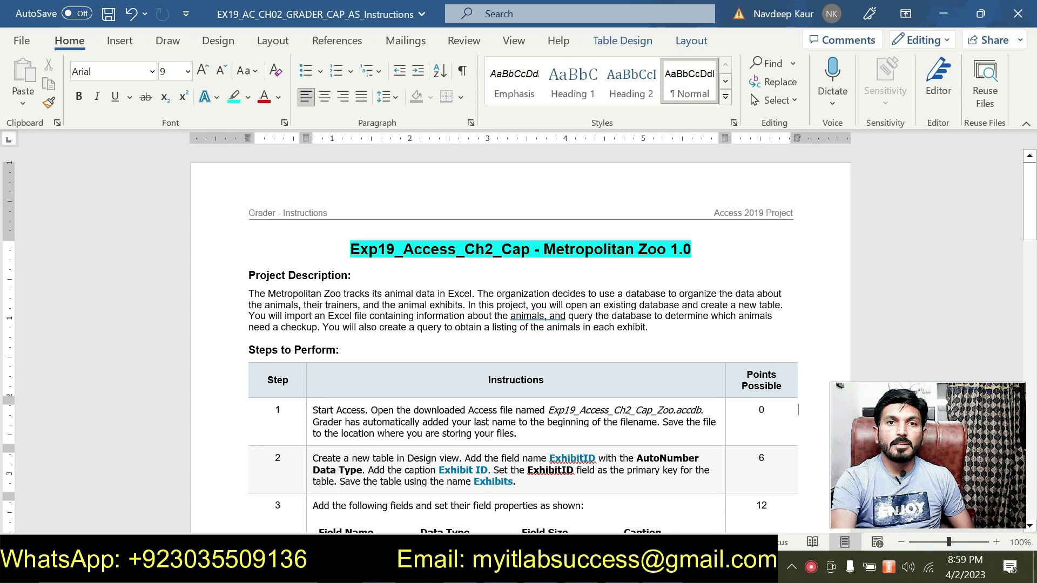
{"action": "left_click_drag", "start_coordinate": [548, 411], "coordinate": [698, 413]}
{"action": "left_click", "coordinate": [666, 389]}
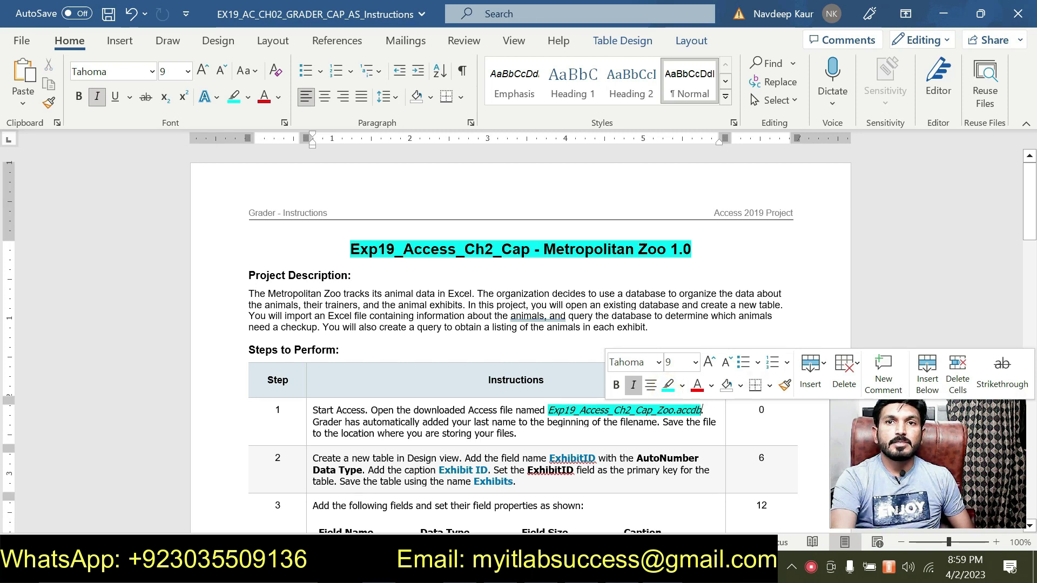
{"action": "left_click", "coordinate": [637, 413]}
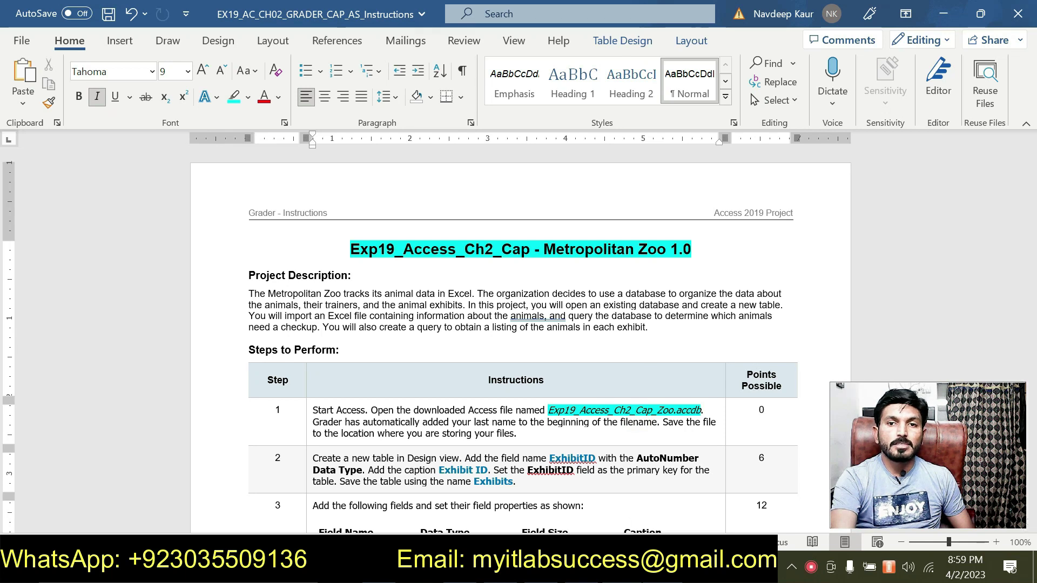
Switch to the Access database and close the open Trainers table.
{"action": "key", "text": "alt+Tab"}
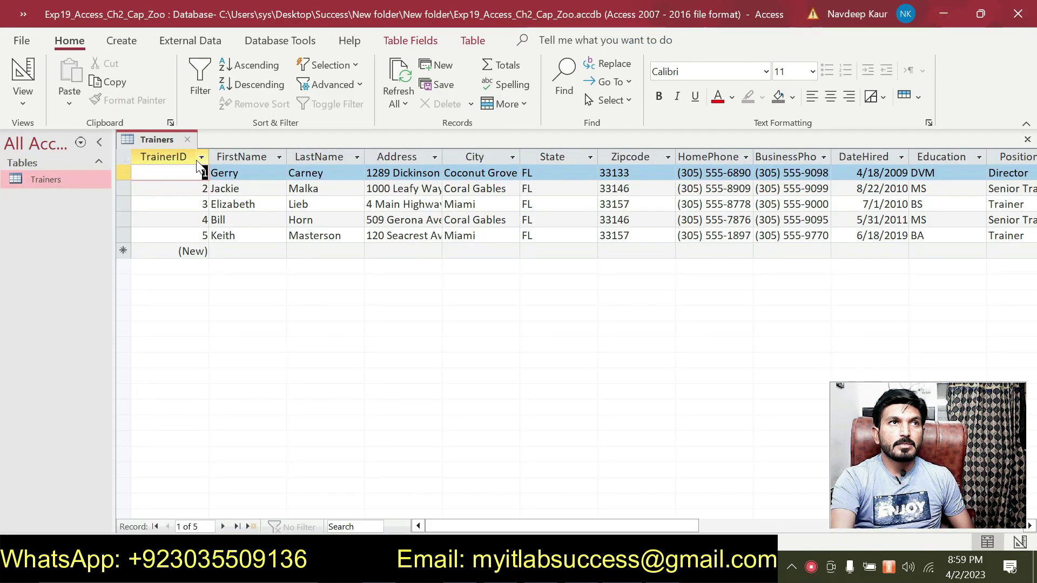
{"action": "left_click", "coordinate": [186, 141]}
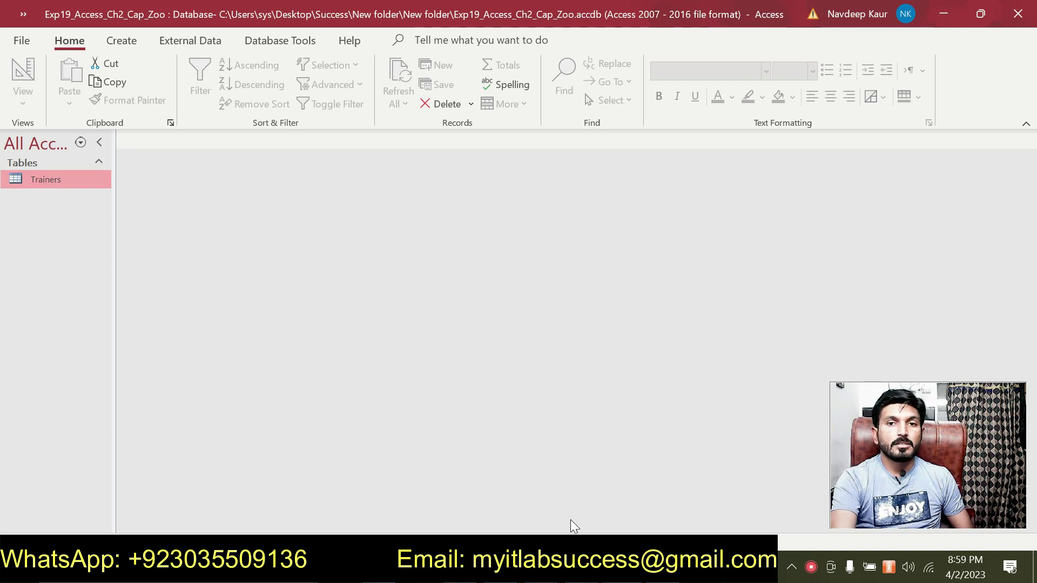
In the Word instructions, remove the highlight from the step 1 file name and highlight the whole step 2 text in turquoise.
{"action": "key", "text": "alt+Tab"}
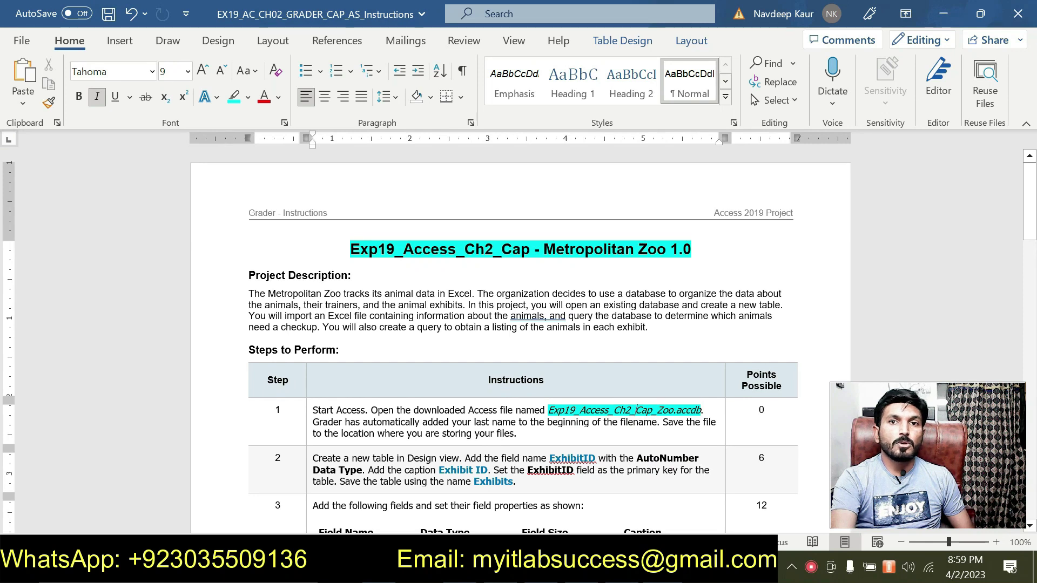
{"action": "left_click_drag", "start_coordinate": [548, 411], "coordinate": [702, 410]}
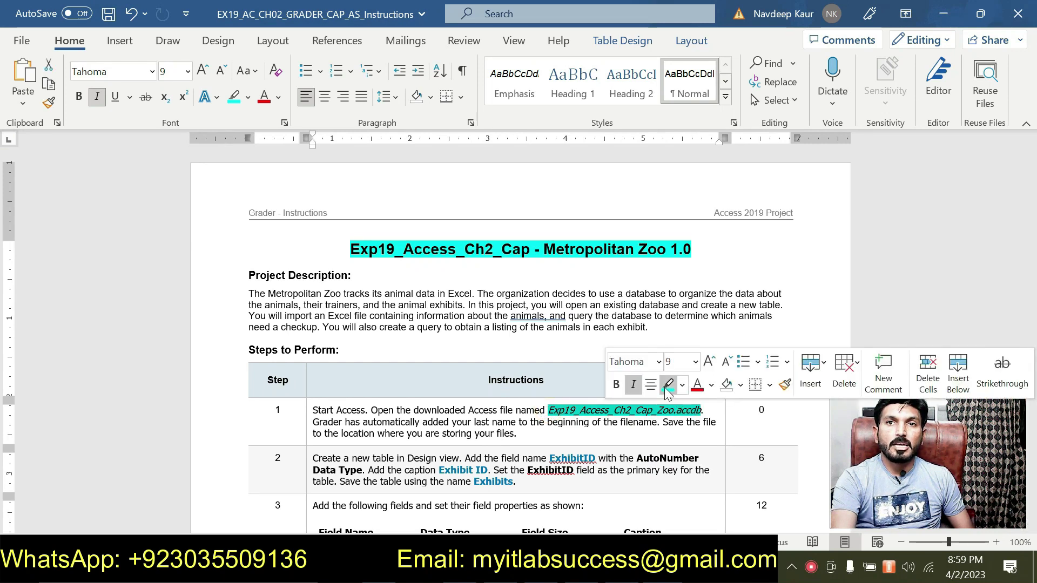
{"action": "left_click", "coordinate": [667, 386]}
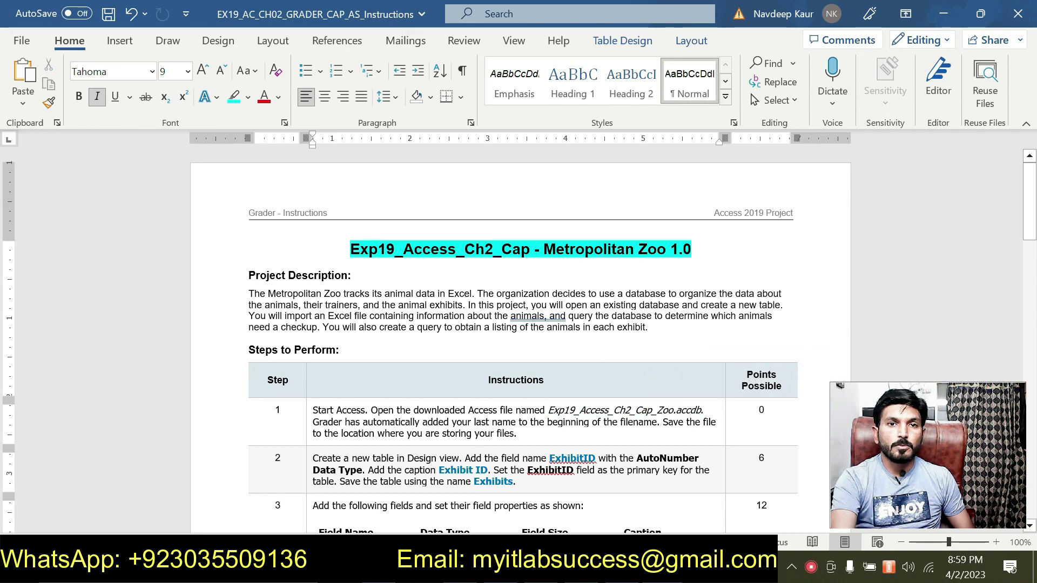
{"action": "left_click_drag", "start_coordinate": [516, 482], "coordinate": [312, 458]}
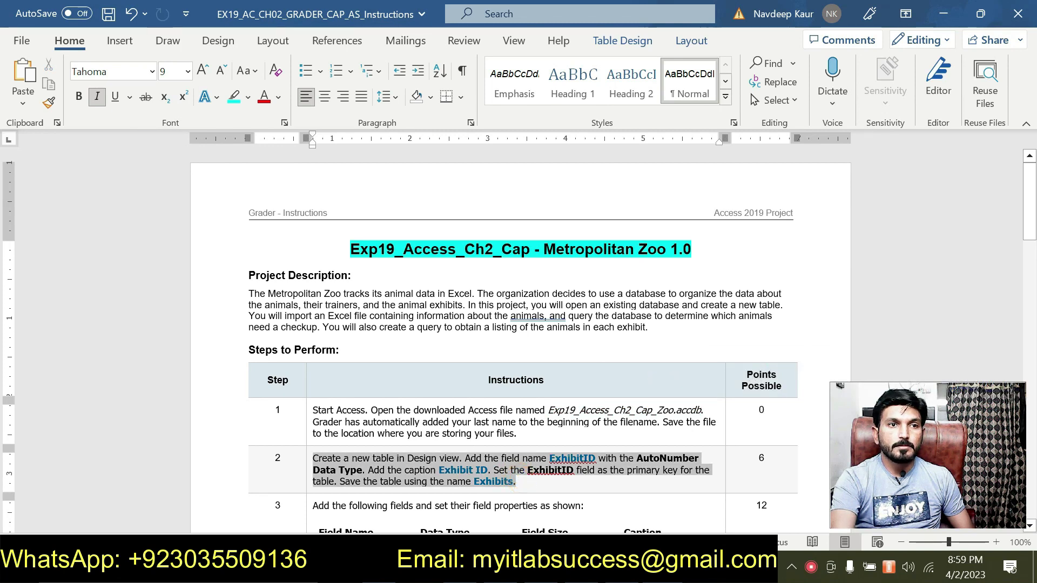
{"action": "left_click", "coordinate": [381, 431]}
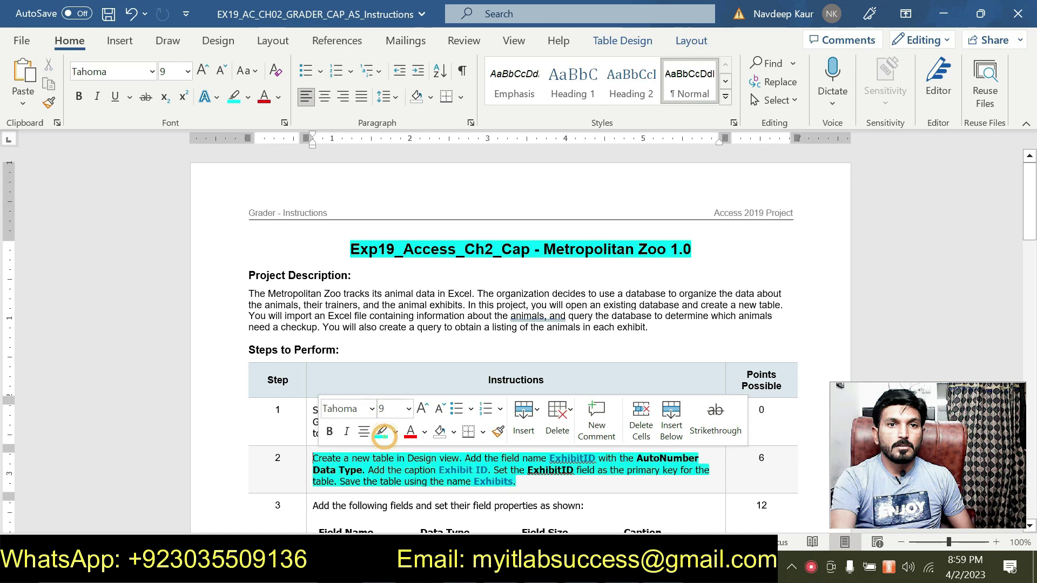
{"action": "scroll", "coordinate": [381, 432], "scroll_direction": "down", "scroll_amount": 1}
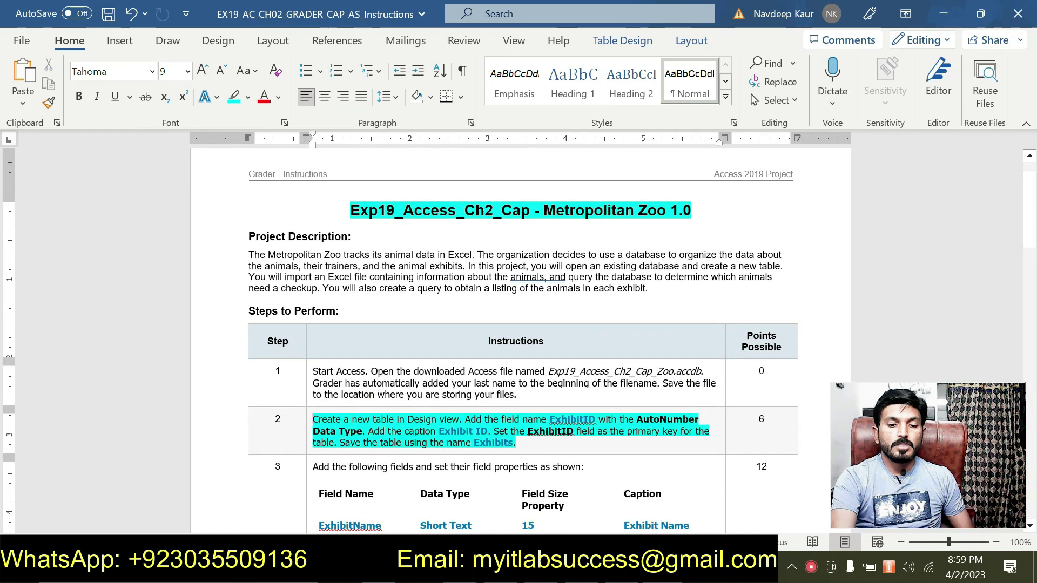
{"action": "scroll", "coordinate": [520, 335], "scroll_direction": "down", "scroll_amount": 1}
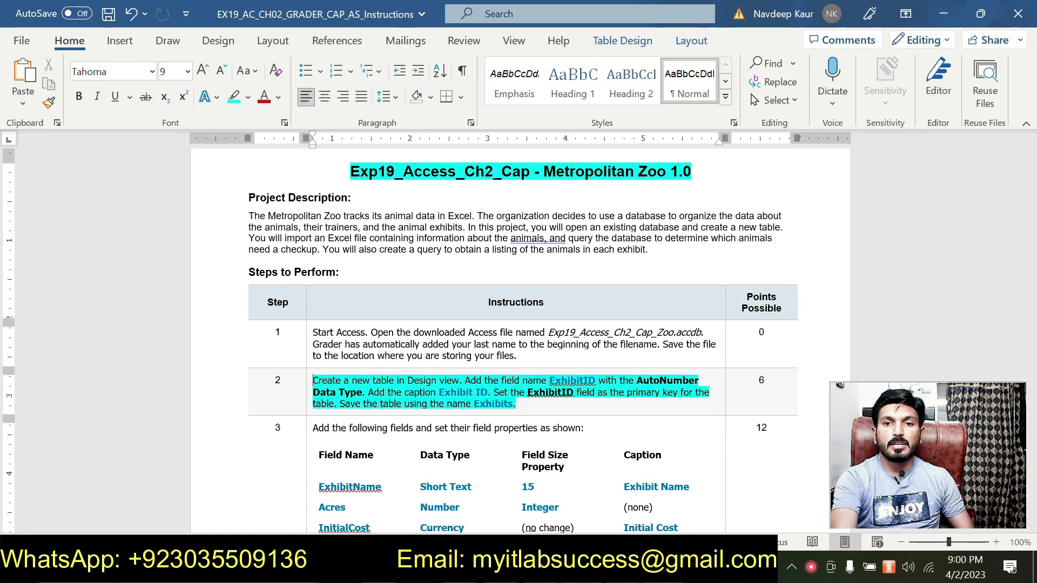
Switch to the Access database and create a new table in Design view.
{"action": "key", "text": "alt+Tab"}
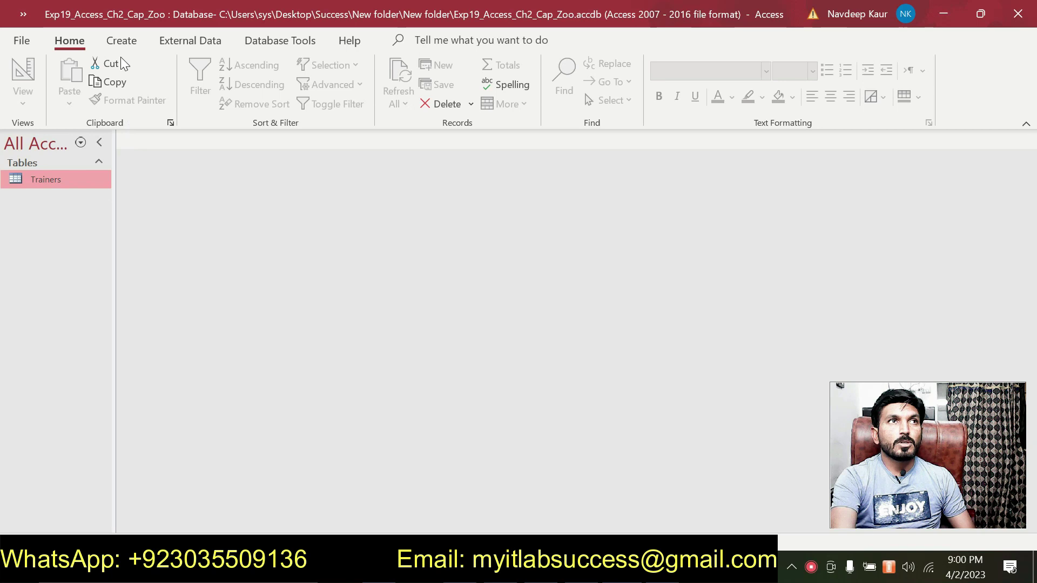
{"action": "left_click", "coordinate": [121, 41]}
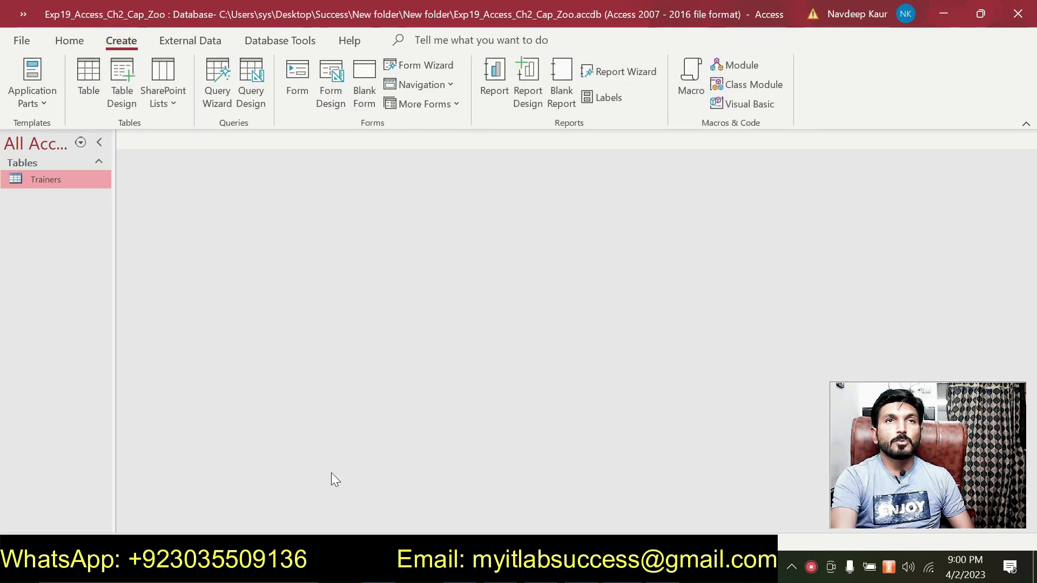
{"action": "left_click", "coordinate": [124, 102]}
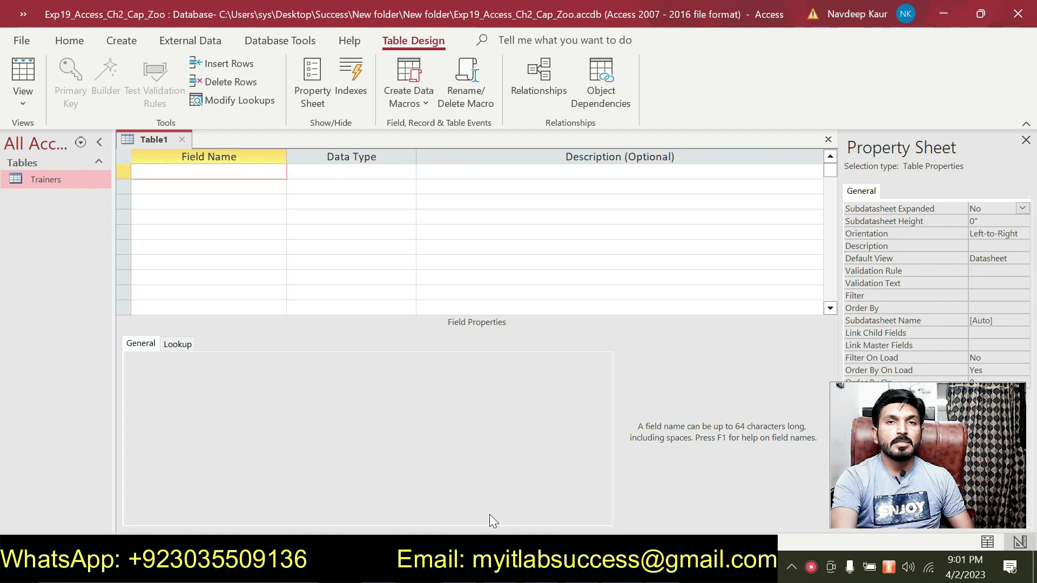
Check the field name in step 2 of the Word instructions and name the new Access table's first field ExhibitID.
{"action": "key", "text": "alt+Tab"}
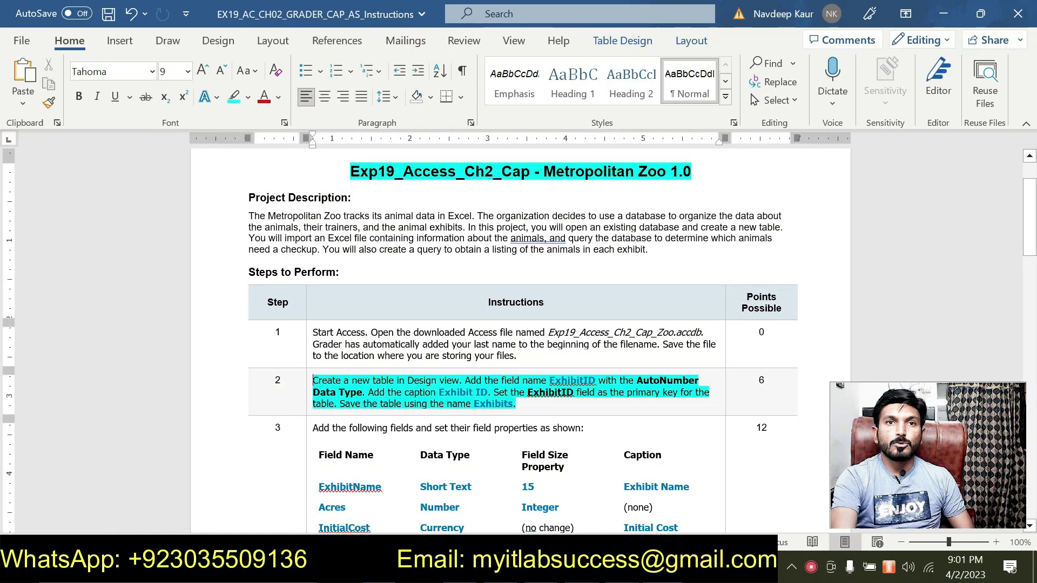
{"action": "double_click", "coordinate": [557, 378]}
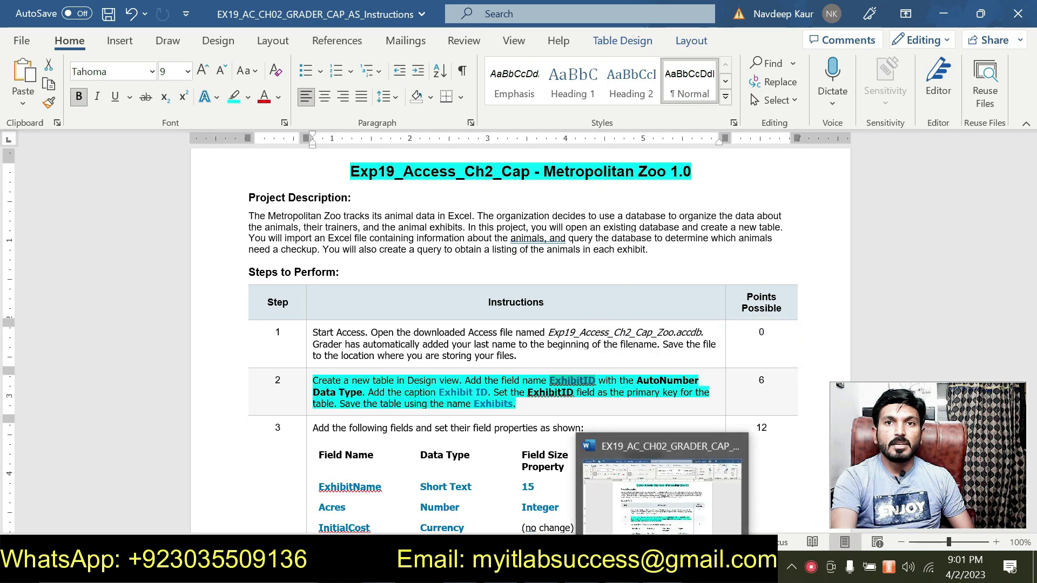
{"action": "left_click", "coordinate": [624, 567]}
{"action": "key", "text": "Caps_Lock"}
{"action": "type", "text": "Exhinit"}
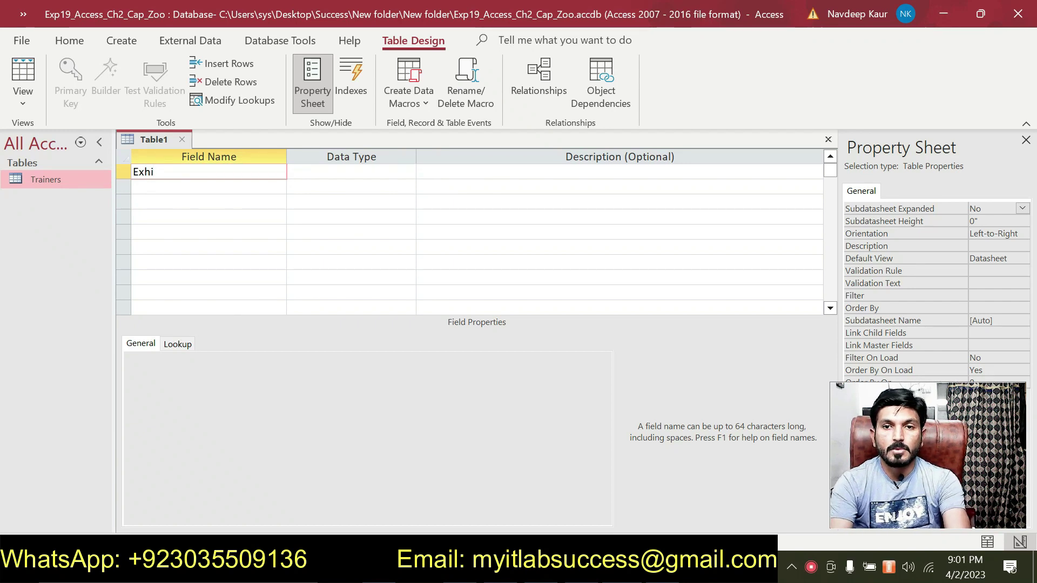
{"action": "key", "text": "alt+Tab"}
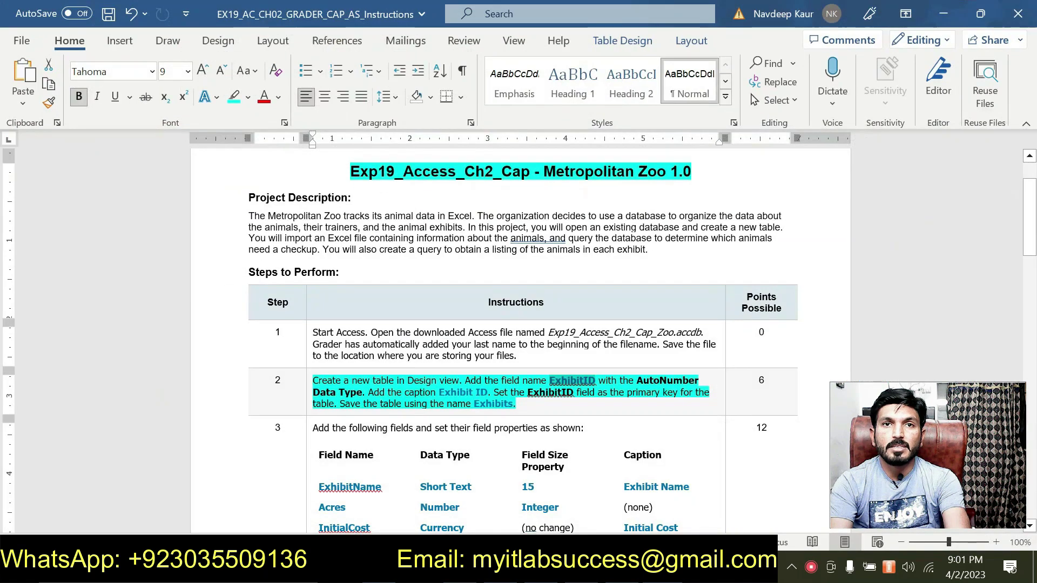
{"action": "key", "text": "alt+Tab"}
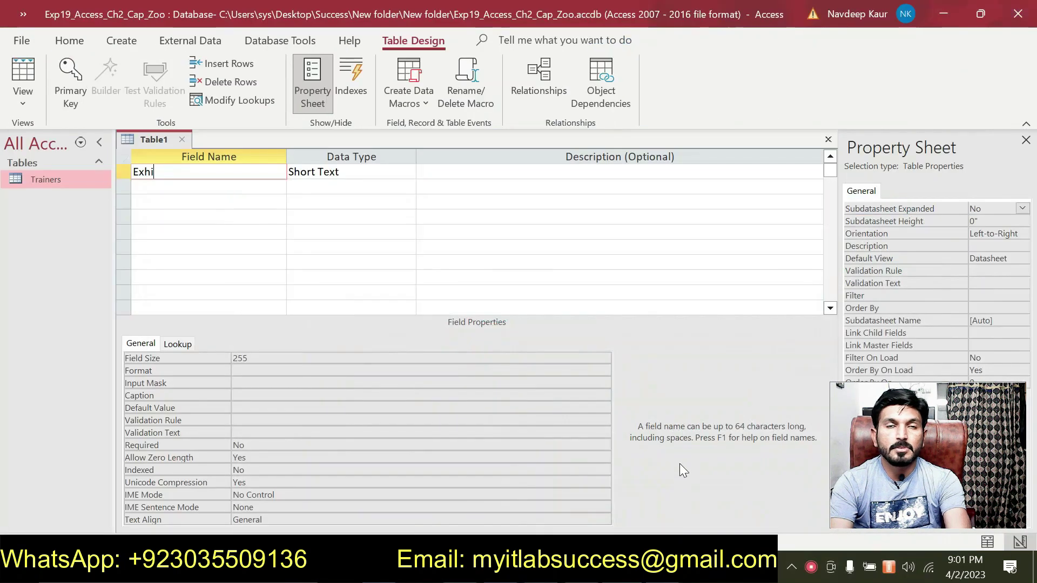
{"action": "type", "text": "bitID"}
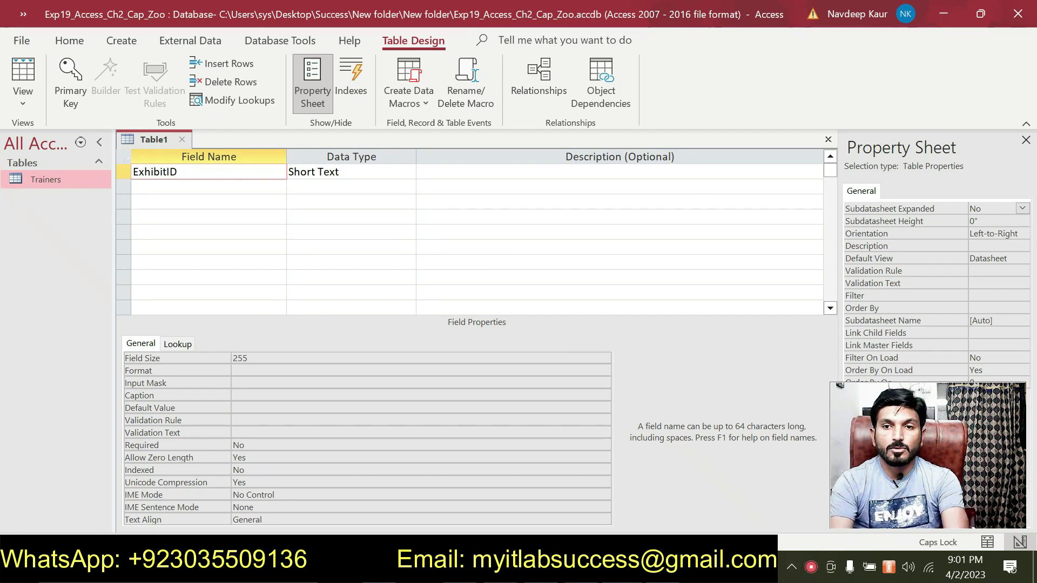
Check the instructions in Word and set the ExhibitID field's data type to AutoNumber in Access.
{"action": "key", "text": "alt+Tab"}
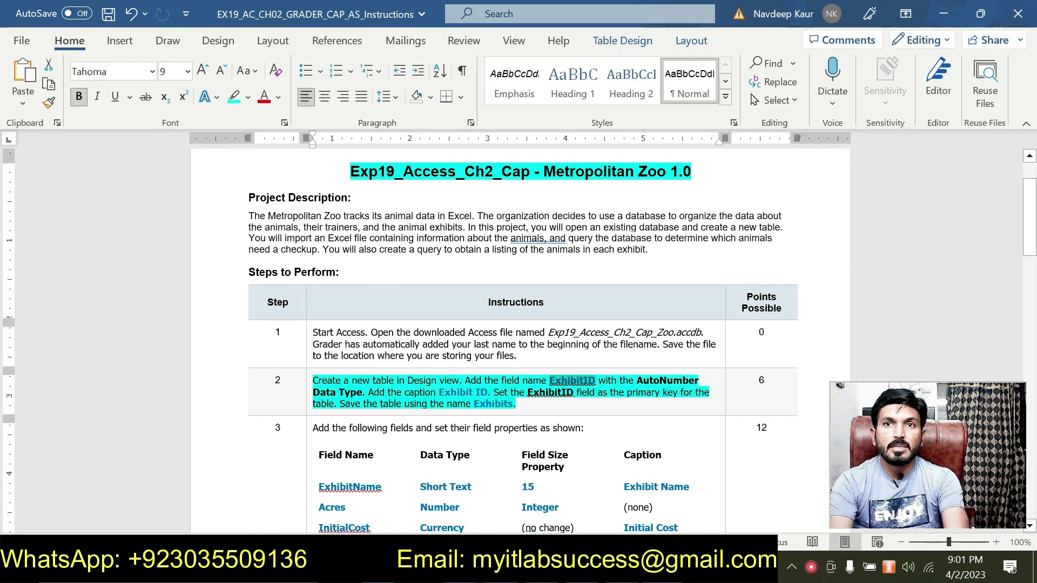
{"action": "key", "text": "alt+Tab"}
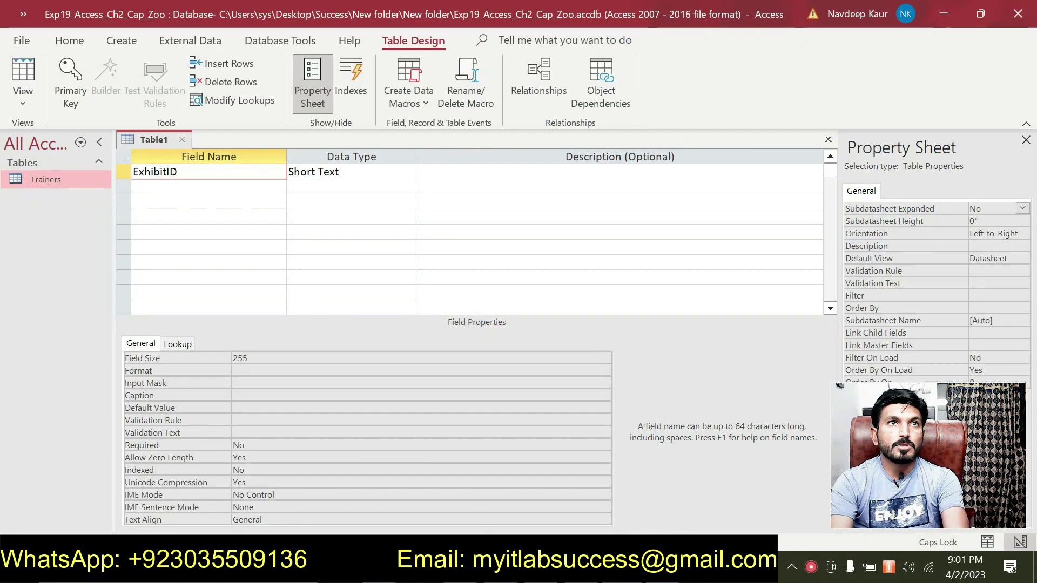
{"action": "left_click", "coordinate": [408, 172]}
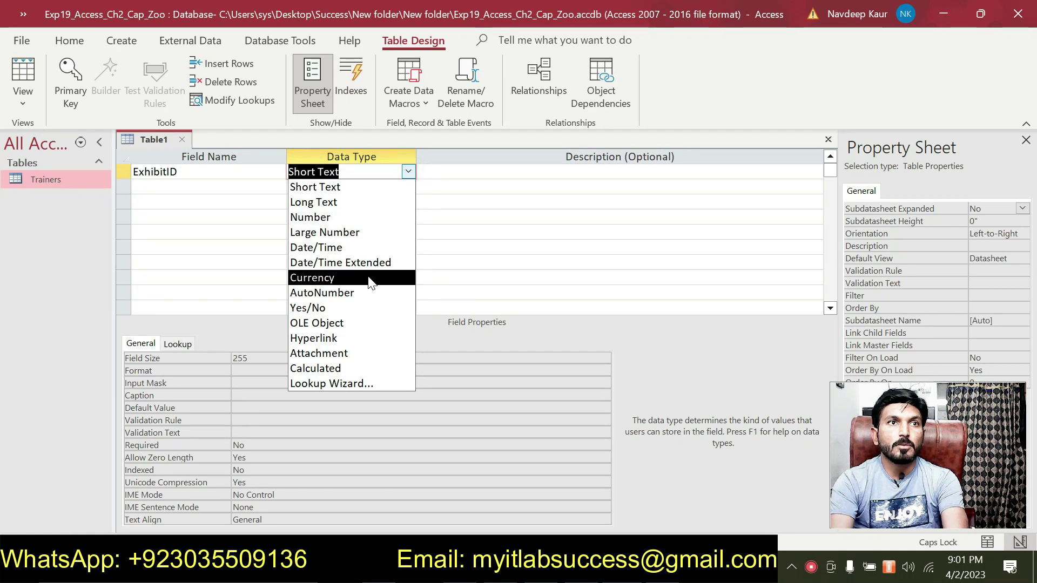
{"action": "left_click", "coordinate": [368, 292]}
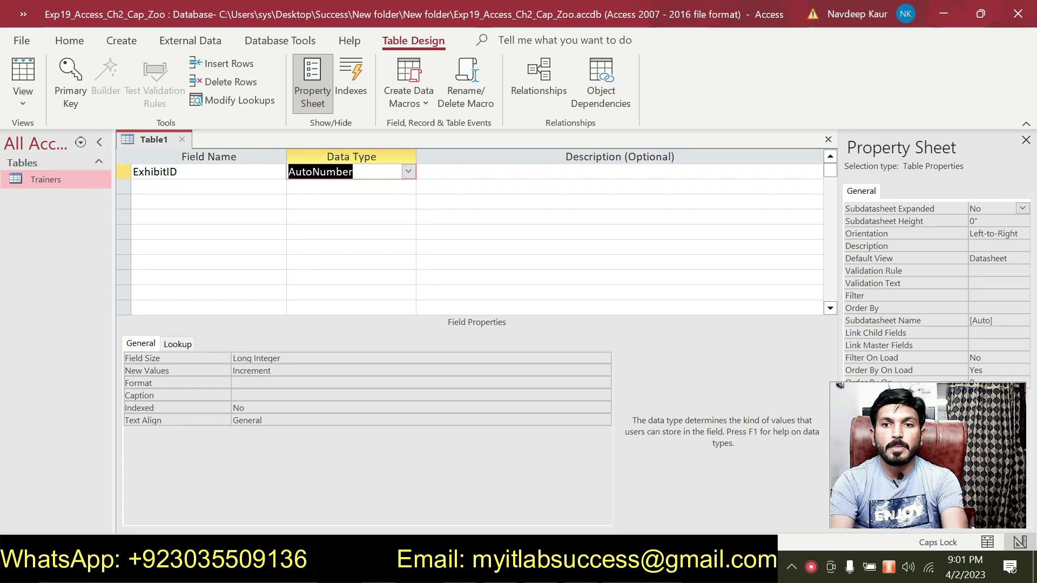
Check the caption in the Word instructions and set the ExhibitID field's caption to Exhibit ID in Access.
{"action": "key", "text": "alt+Tab"}
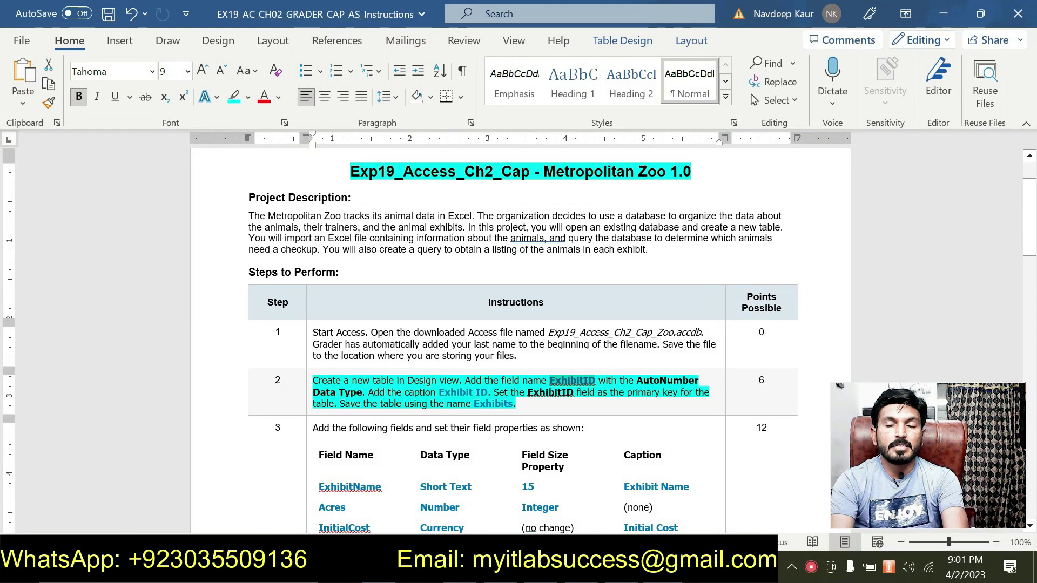
{"action": "mouse_move", "coordinate": [662, 567]}
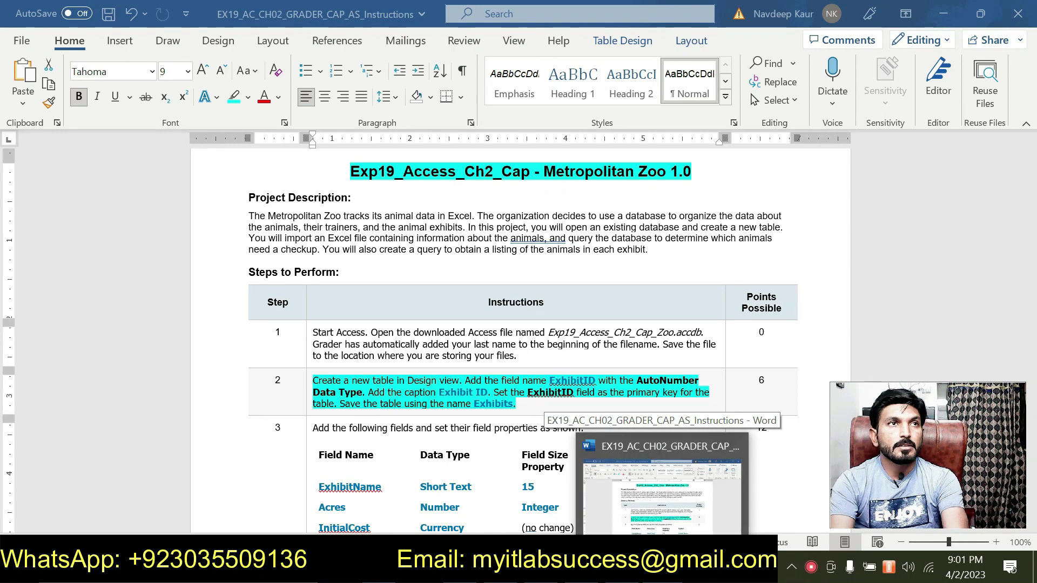
{"action": "left_click", "coordinate": [662, 567]}
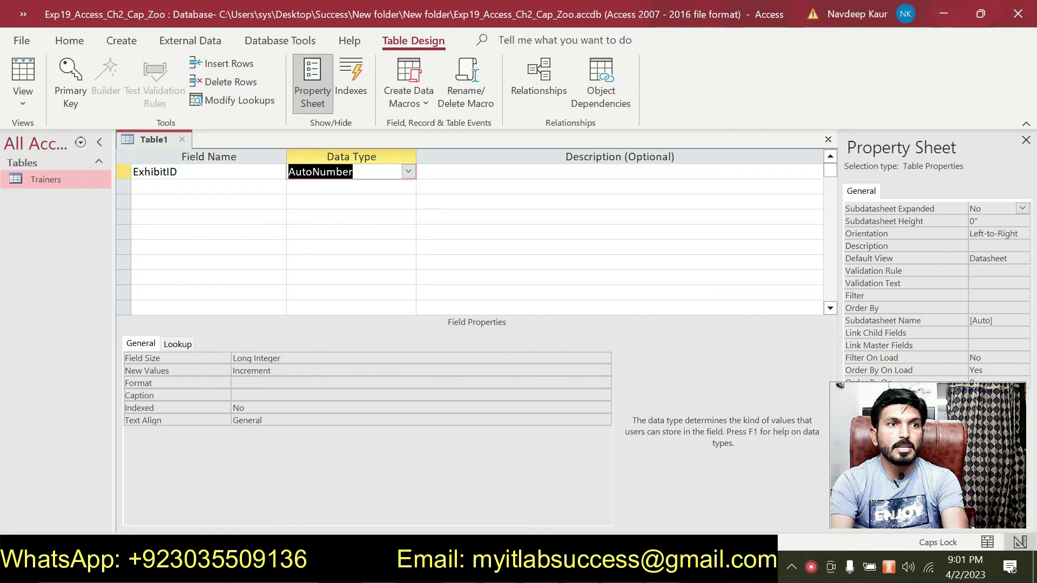
{"action": "left_click", "coordinate": [271, 396]}
{"action": "key", "text": "Caps_Lock"}
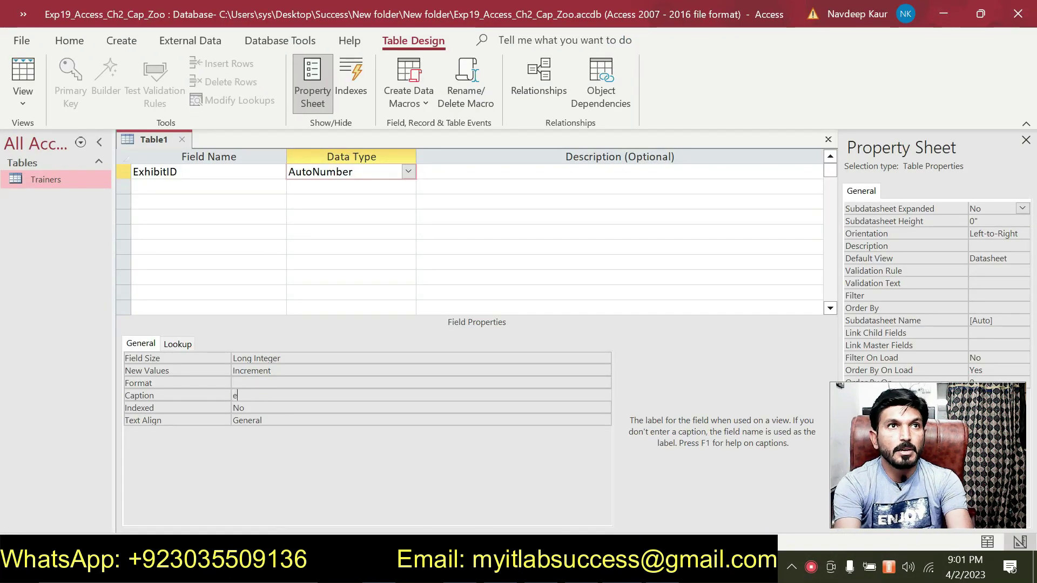
{"action": "key", "text": "BackSpace"}
{"action": "key", "text": "Caps_Lock"}
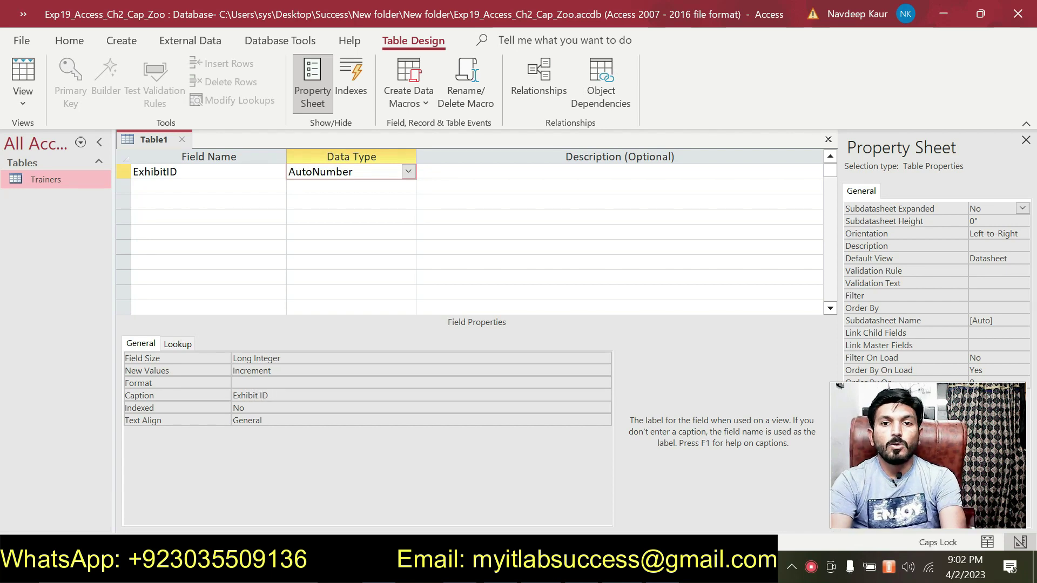
Check the key requirement in Word and set the ExhibitID field as the table's primary key in Access.
{"action": "key", "text": "alt+Tab"}
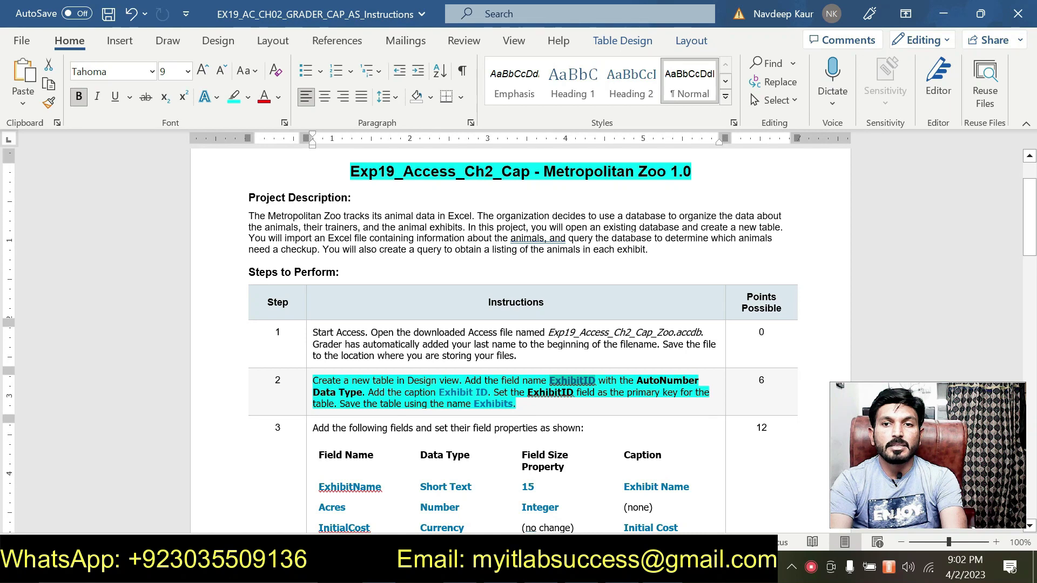
{"action": "key", "text": "alt+Tab"}
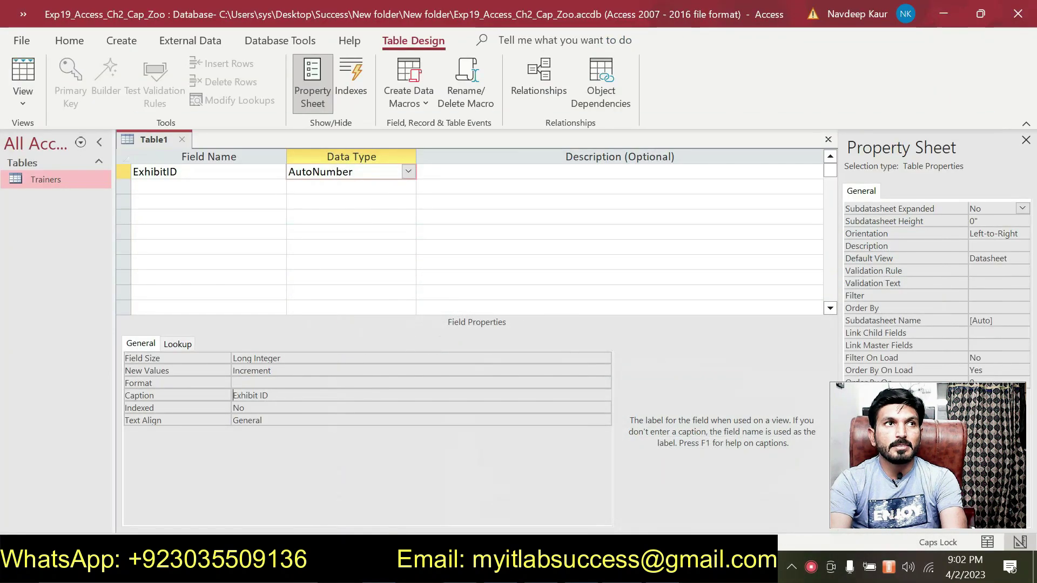
{"action": "left_click", "coordinate": [124, 172]}
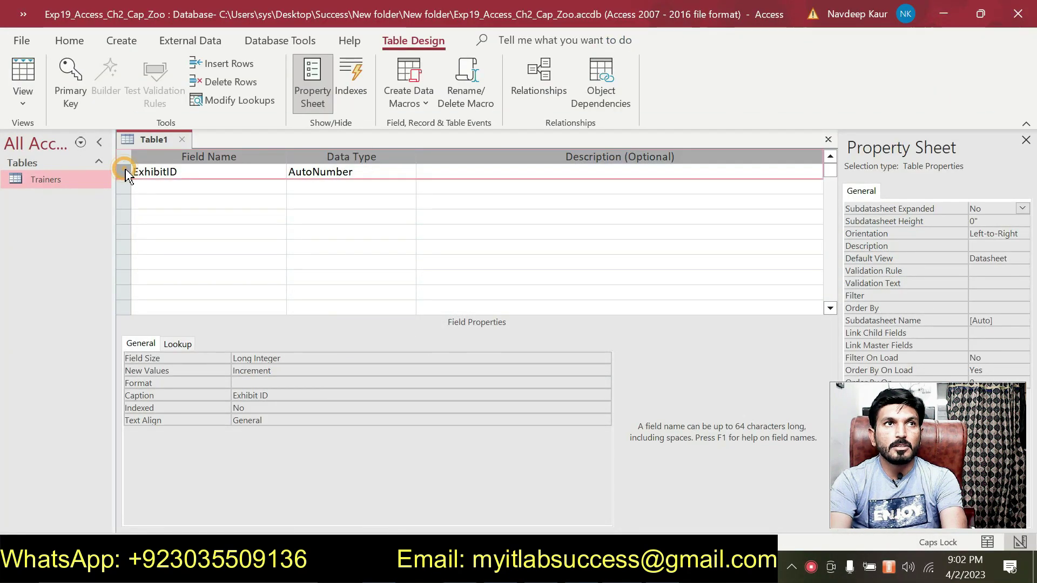
{"action": "left_click", "coordinate": [77, 98]}
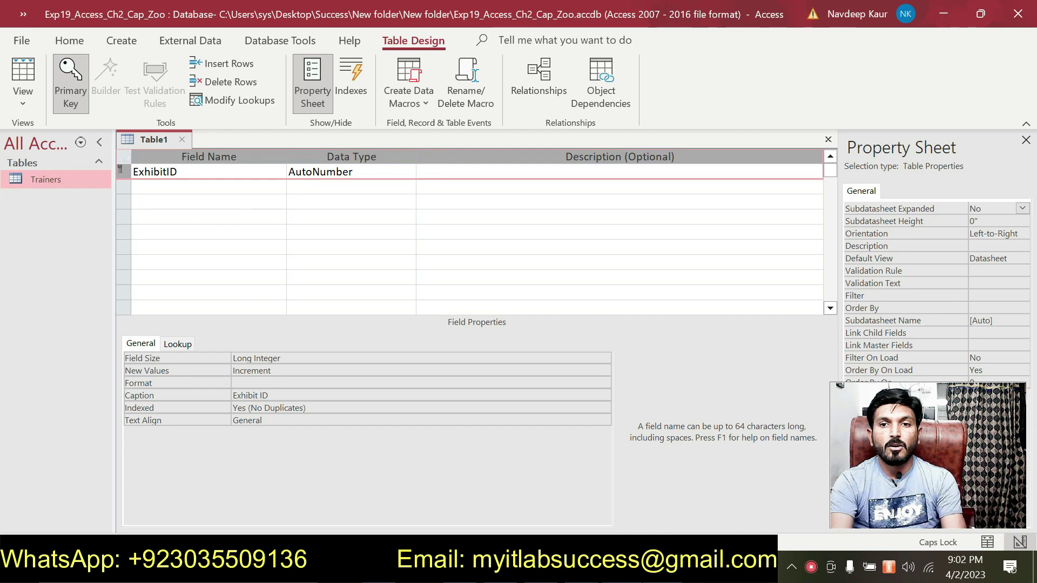
Check the table name in the Word instructions and save the new Access table as Exhibits.
{"action": "key", "text": "alt+Tab"}
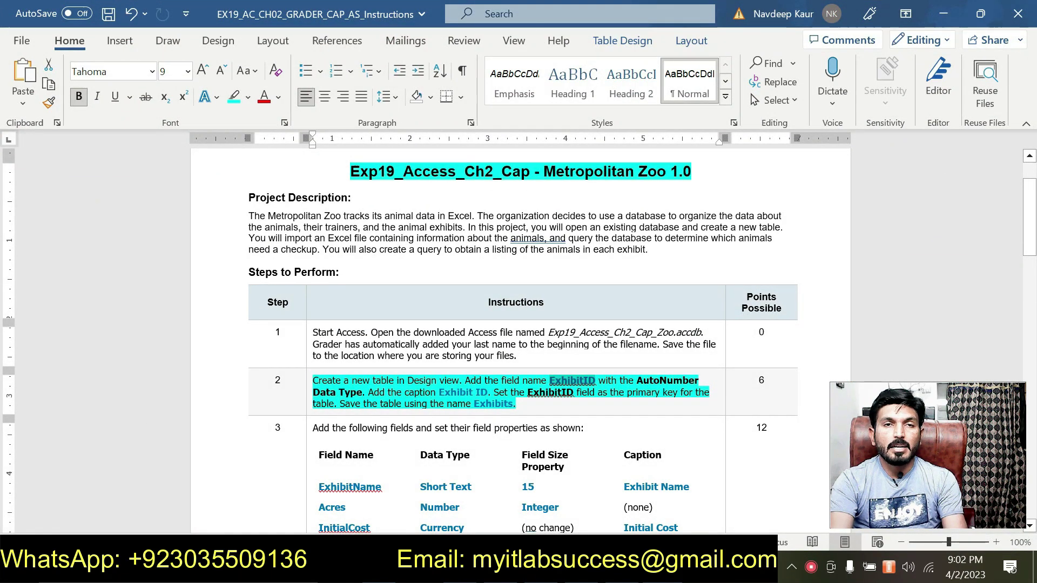
{"action": "key", "text": "alt+Tab"}
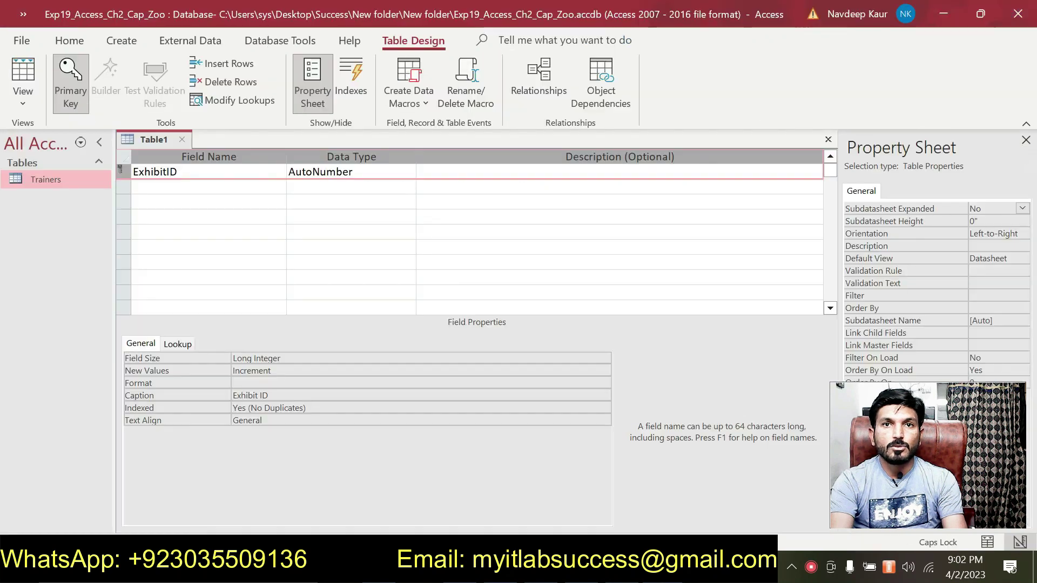
{"action": "right_click", "coordinate": [153, 136]}
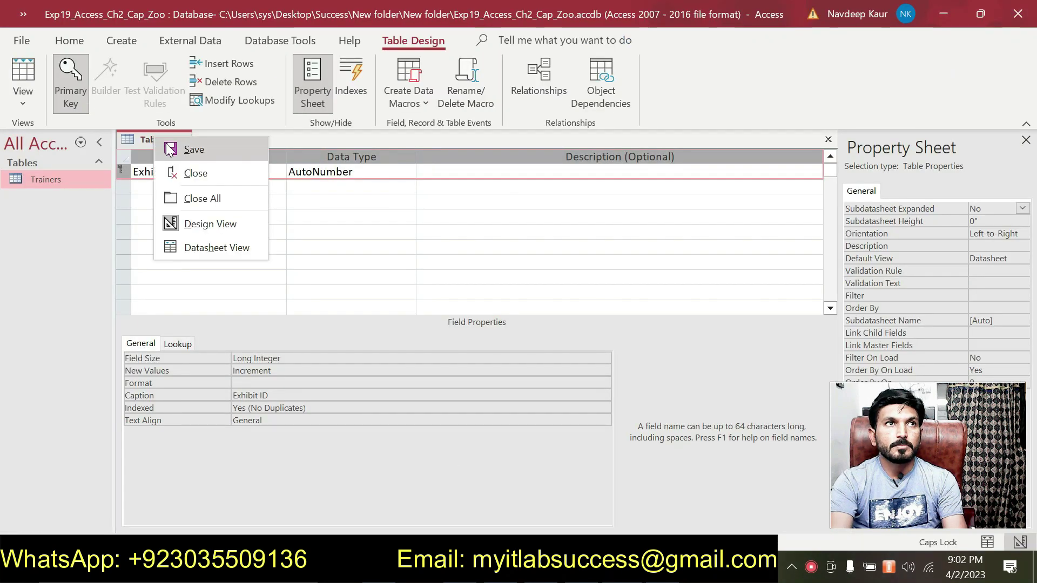
{"action": "left_click", "coordinate": [184, 148]}
{"action": "type", "text": "E"}
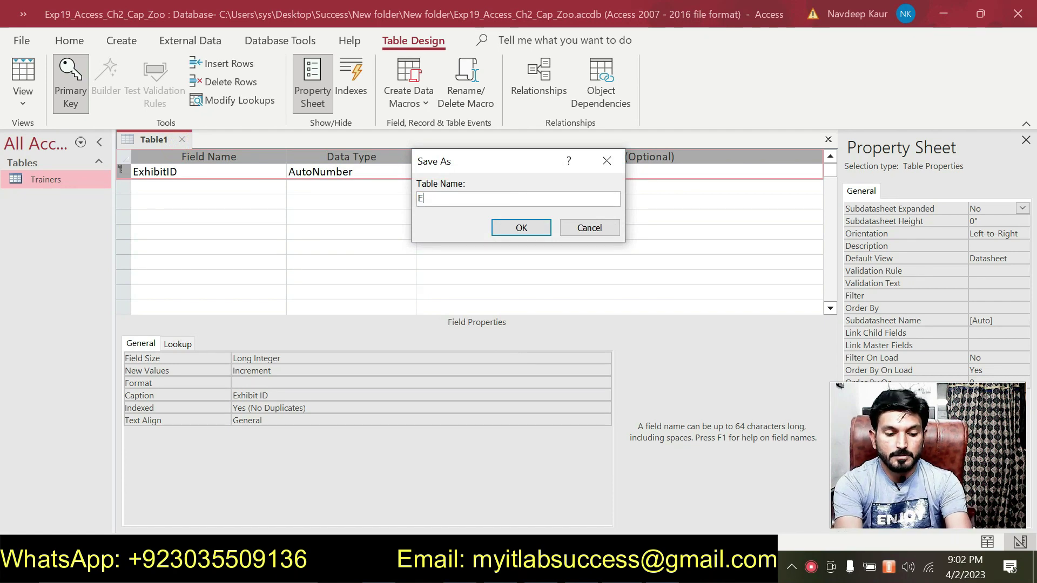
{"action": "type", "text": "xhibits"}
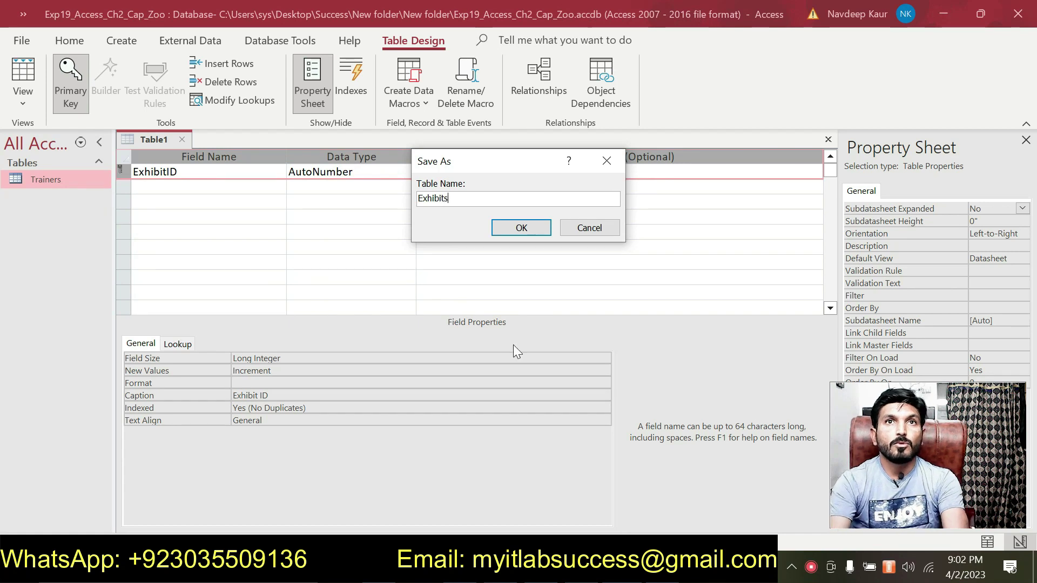
{"action": "left_click", "coordinate": [537, 232]}
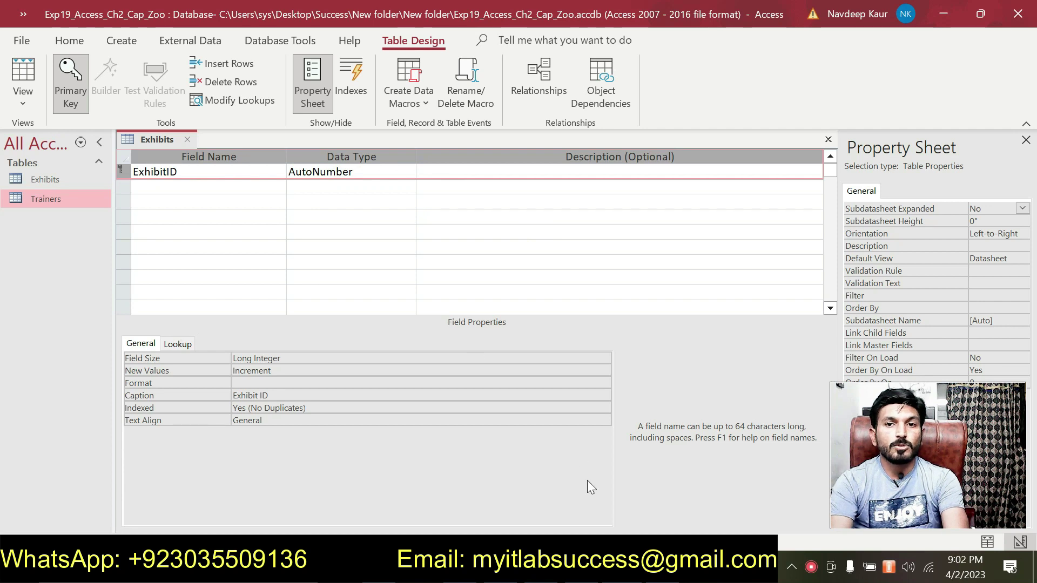
Switch to the Word instructions and remove the highlighting from the step 2 text.
{"action": "left_click", "coordinate": [664, 567]}
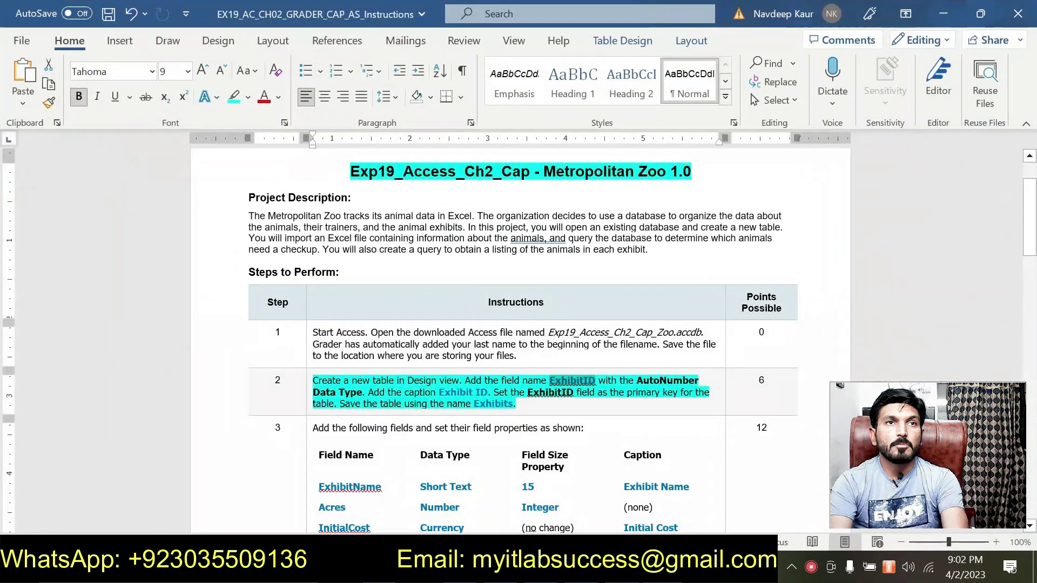
{"action": "left_click", "coordinate": [664, 567]}
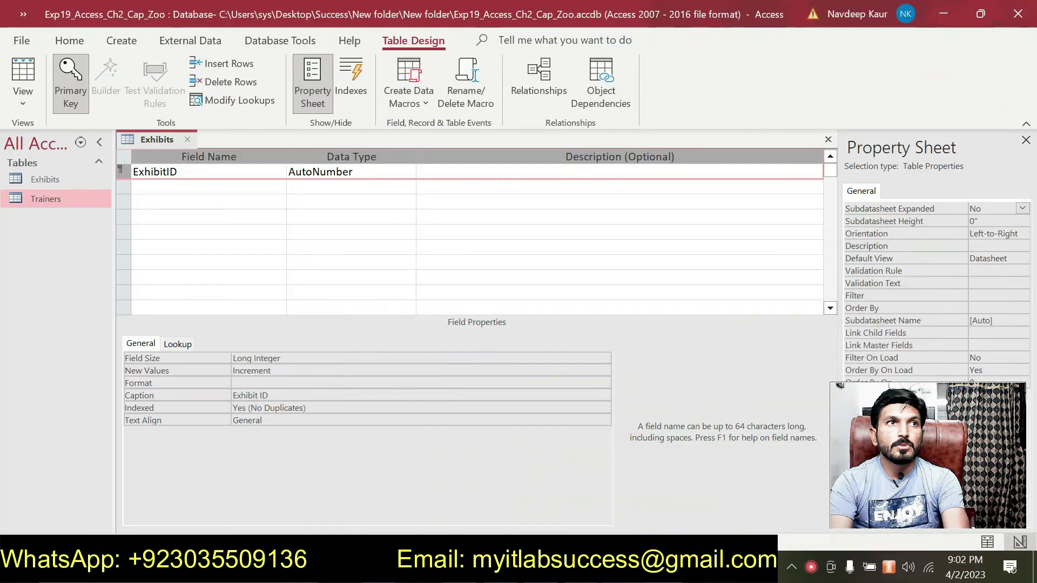
{"action": "left_click", "coordinate": [664, 567]}
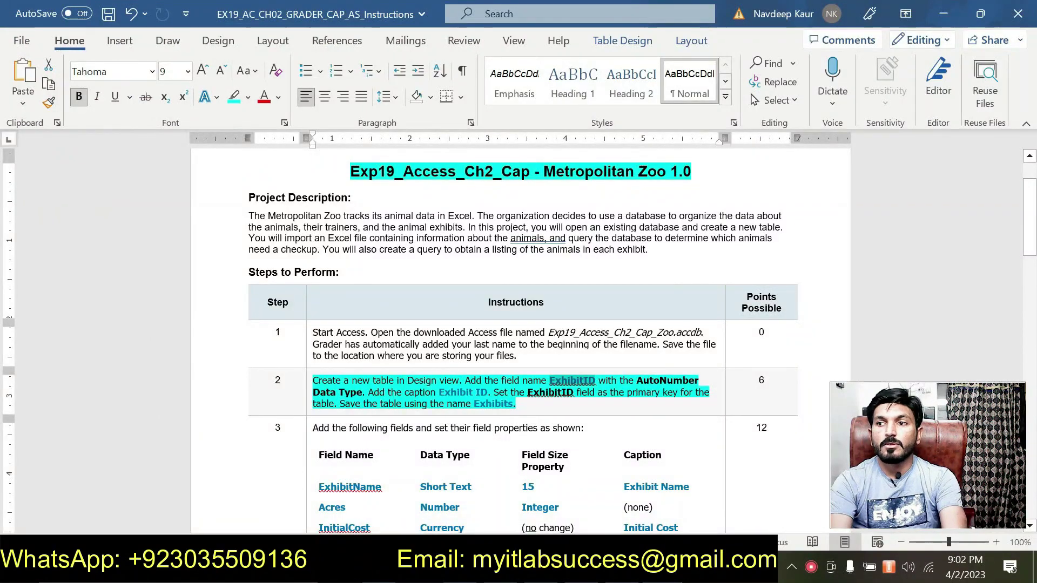
{"action": "left_click_drag", "start_coordinate": [529, 402], "coordinate": [315, 380]}
{"action": "left_click", "coordinate": [380, 351]}
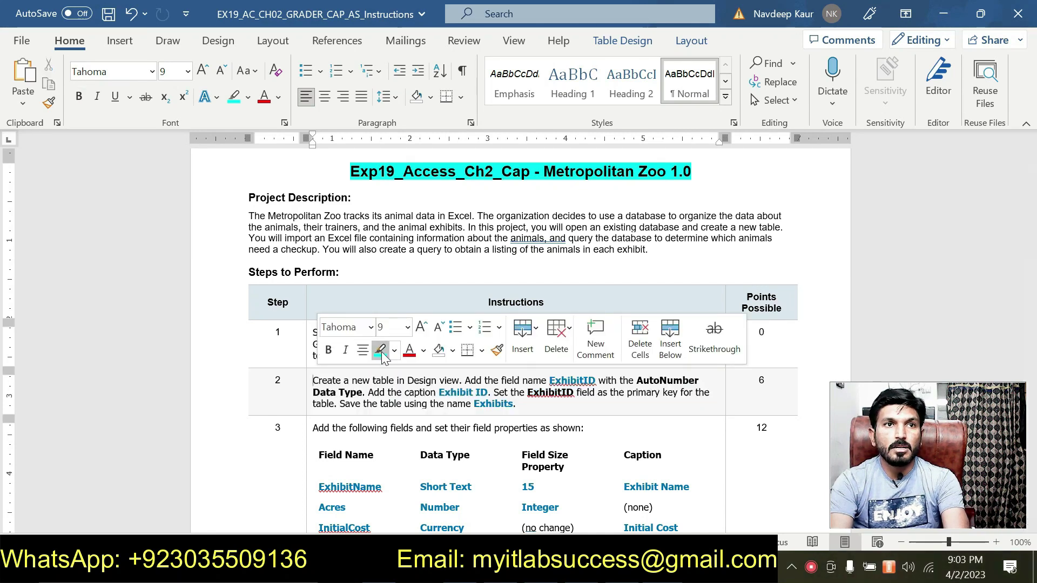
Highlight the step 3 sentence about adding fields and setting their properties in turquoise.
{"action": "scroll", "coordinate": [380, 351], "scroll_direction": "down", "scroll_amount": 3}
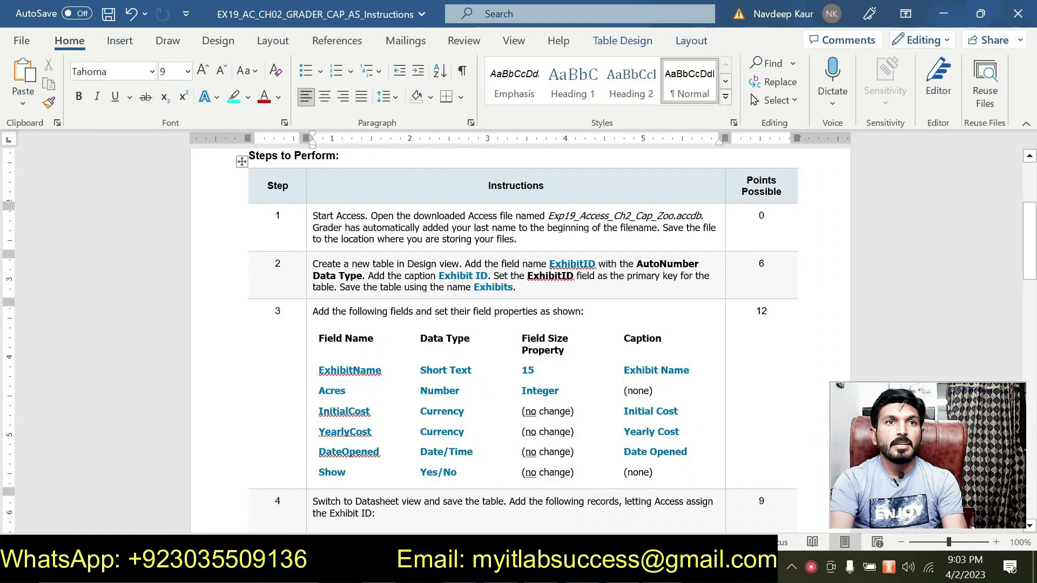
{"action": "left_click_drag", "start_coordinate": [585, 312], "coordinate": [313, 311]}
{"action": "left_click", "coordinate": [377, 285]}
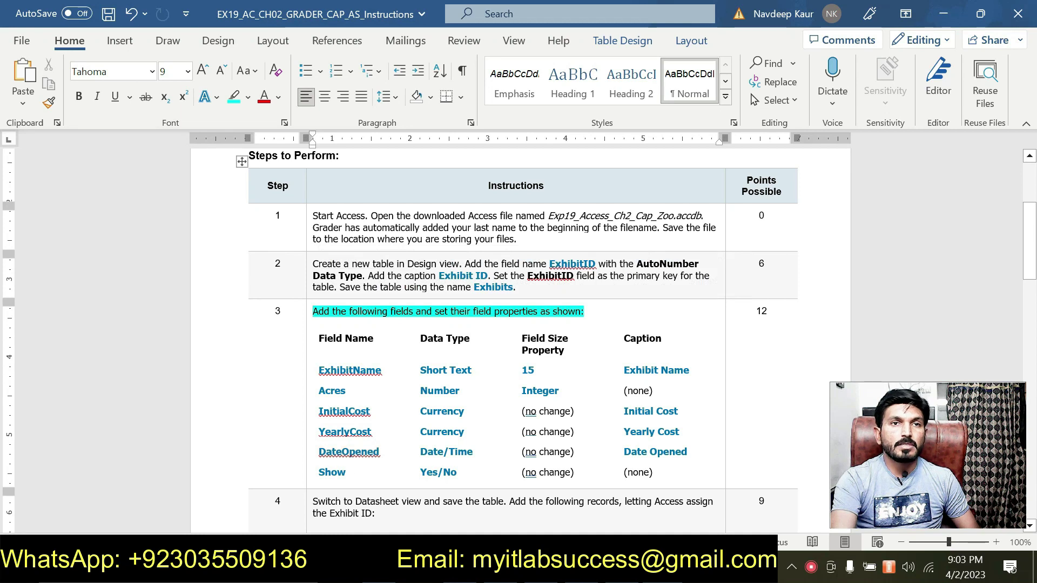
Switch to Access and add a second field named ExhibitsName below ExhibitID in the Exhibits table.
{"action": "left_click", "coordinate": [393, 367]}
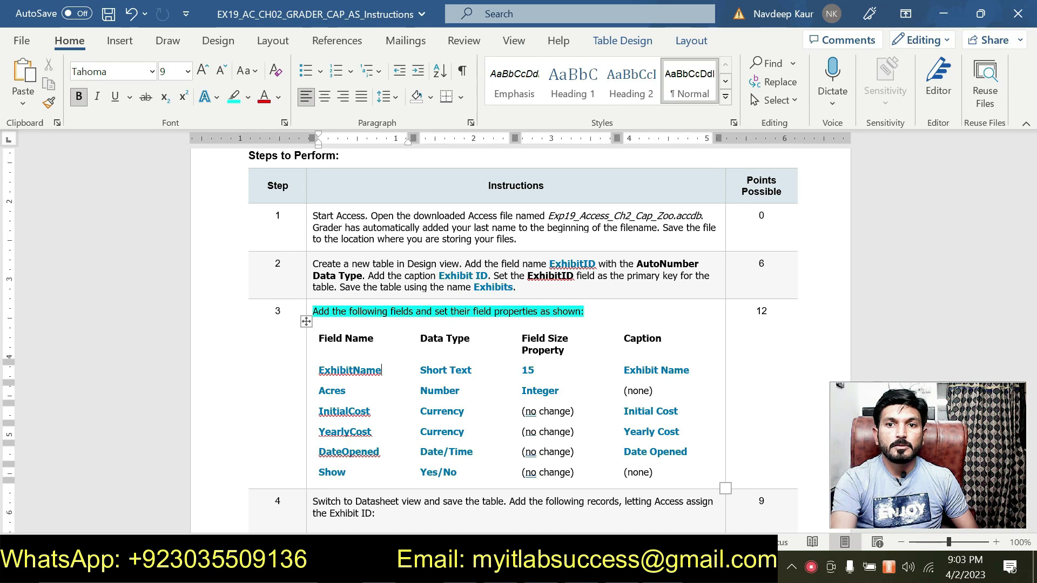
{"action": "key", "text": "alt+Tab"}
{"action": "left_click", "coordinate": [182, 192]}
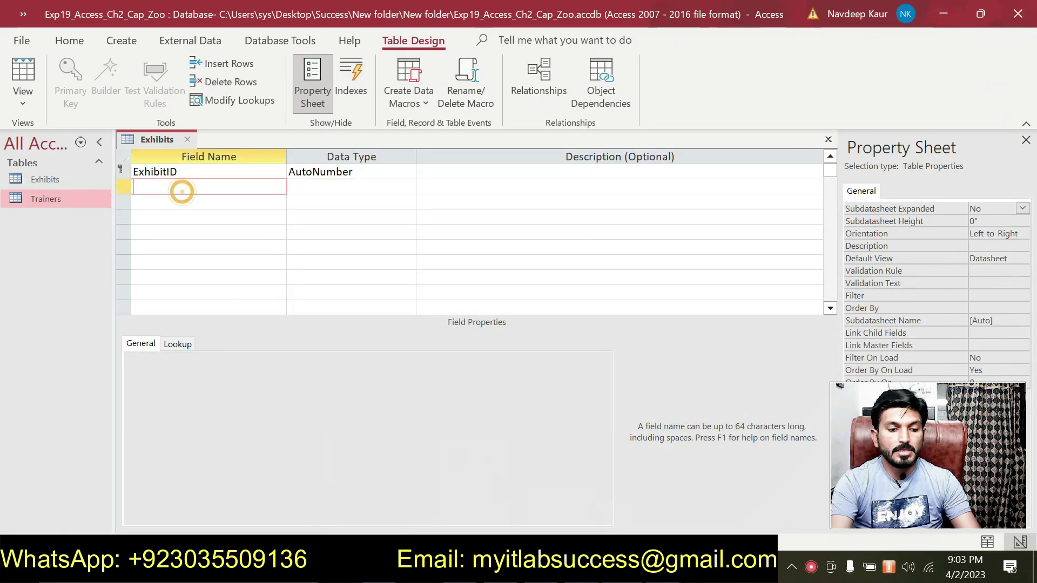
{"action": "type", "text": "Ec"}
{"action": "key", "text": "BackSpace"}
{"action": "type", "text": "xhibitsName"}
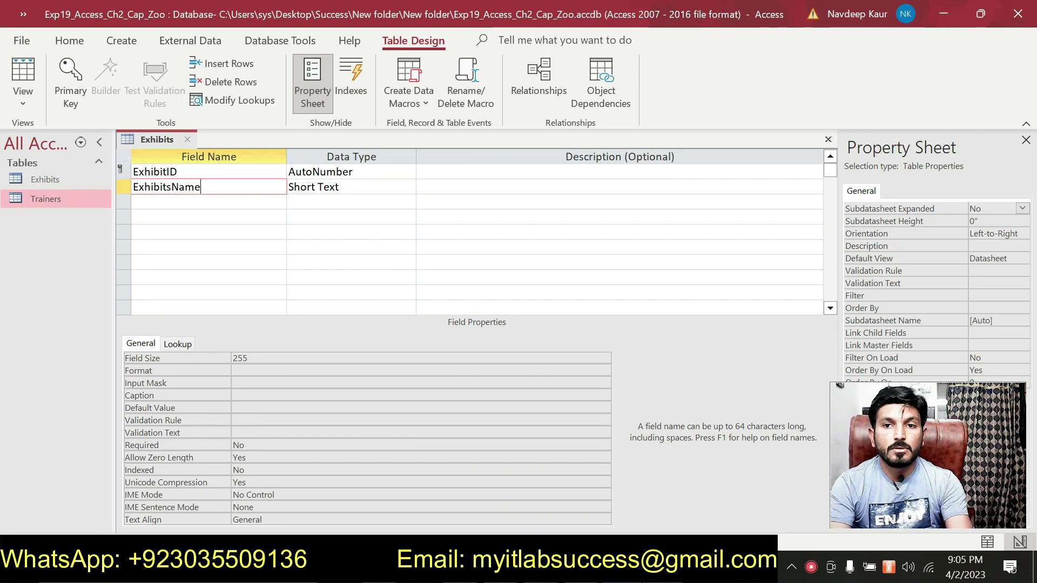
Check the step 3 table in Word, keep the second field as Short Text and set its field size to 15 in Access.
{"action": "key", "text": "alt+Tab"}
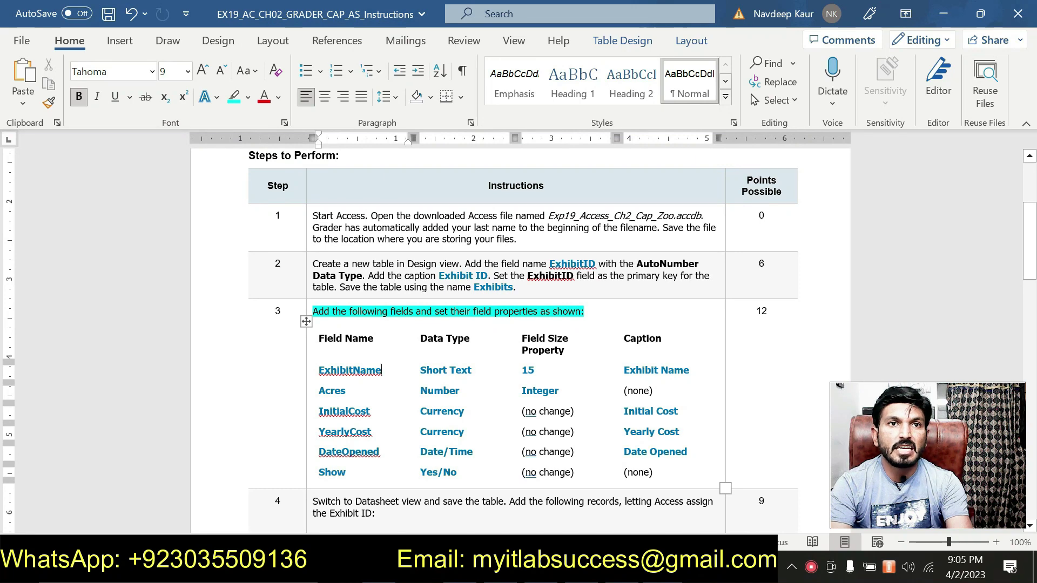
{"action": "key", "text": "alt+Tab"}
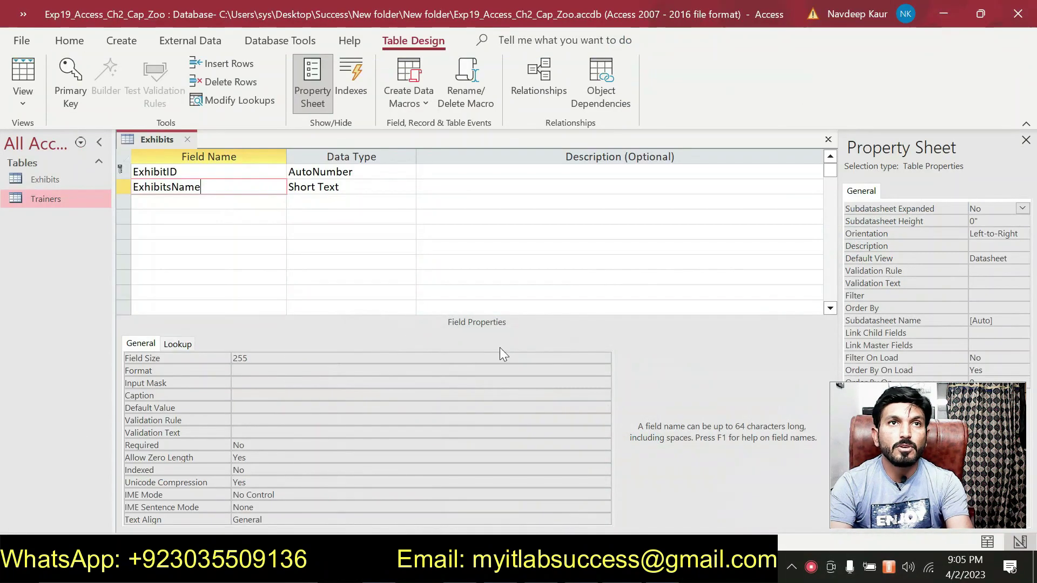
{"action": "key", "text": "Tab"}
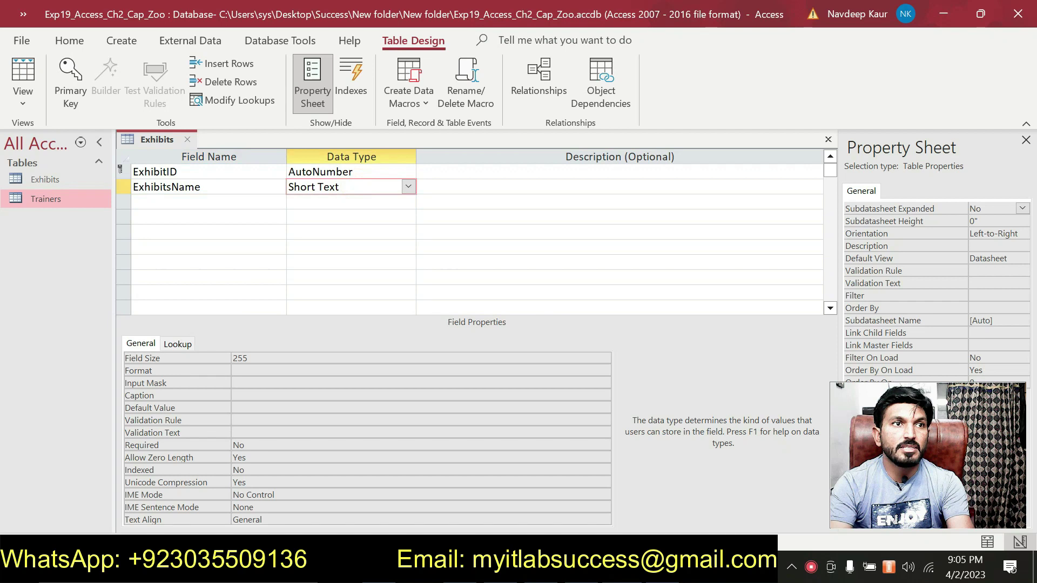
{"action": "left_click", "coordinate": [222, 358]}
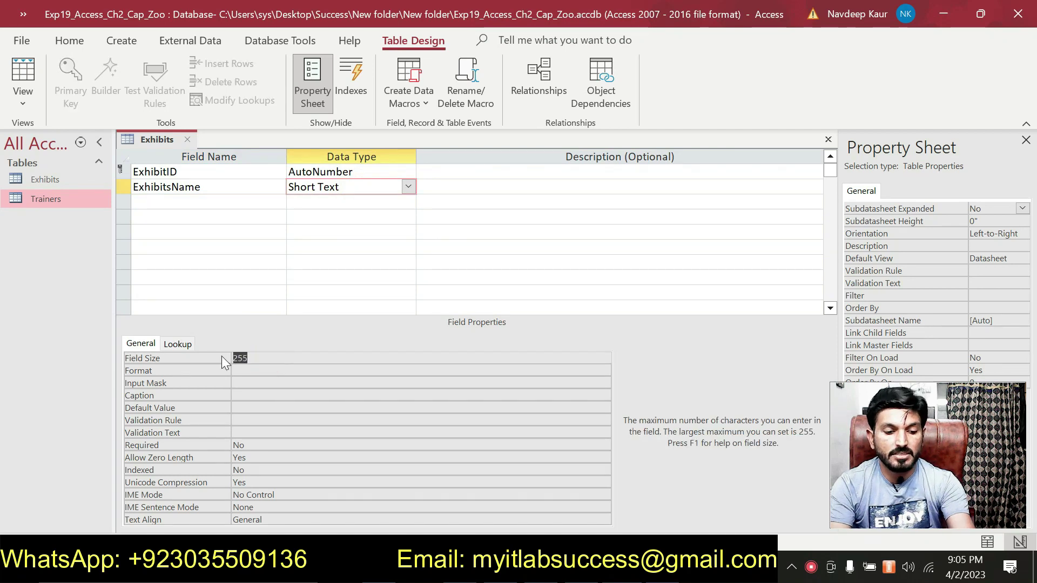
{"action": "key", "text": "XF86AudioMute"}
{"action": "type", "text": "2"}
{"action": "key", "text": "BackSpace"}
{"action": "type", "text": "15"}
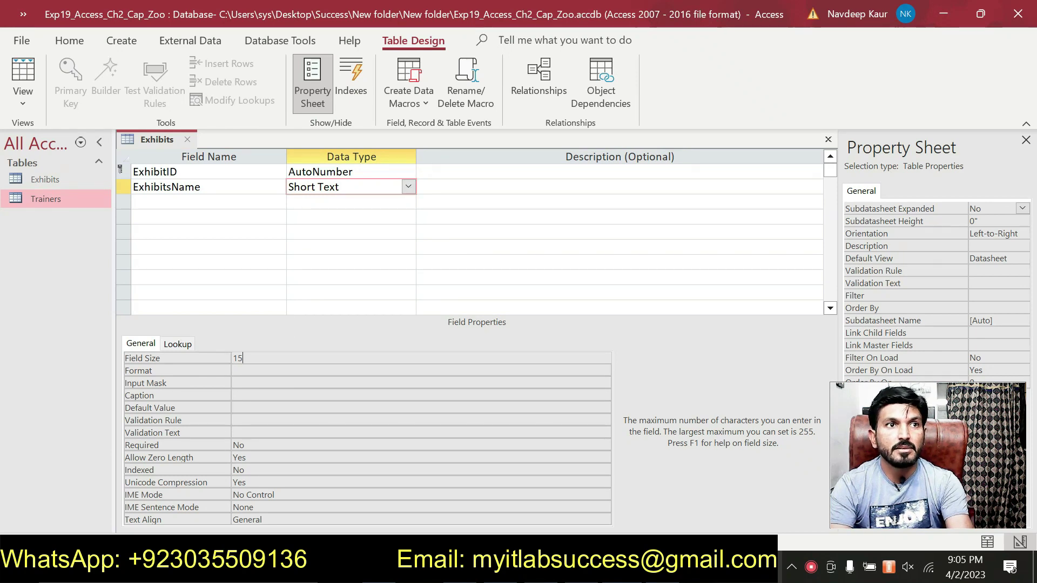
Compare the second field's name with the Word instructions and correct it to ExhibitName in Access.
{"action": "key", "text": "alt+Tab"}
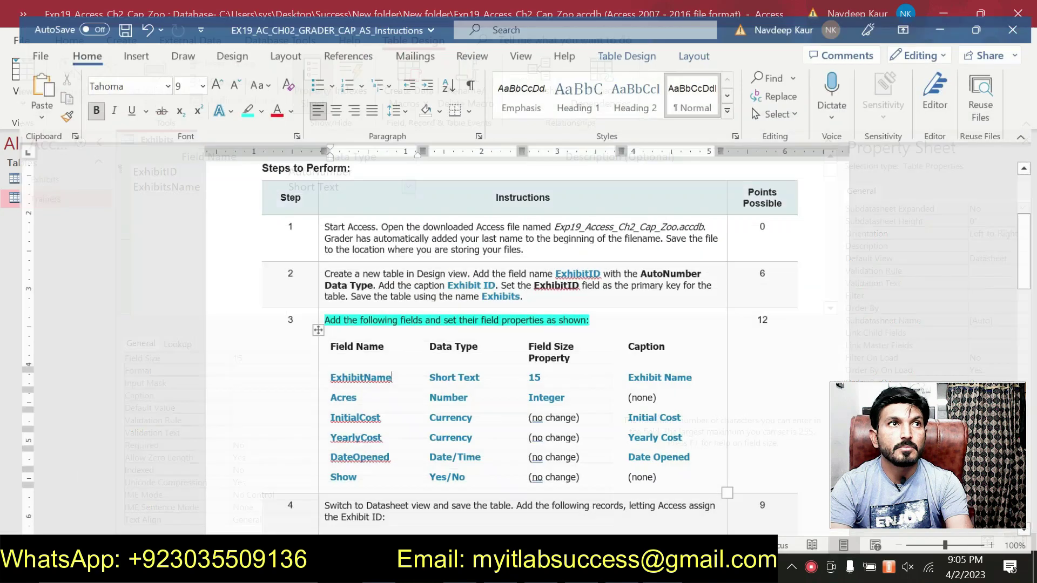
{"action": "key", "text": "alt+Tab"}
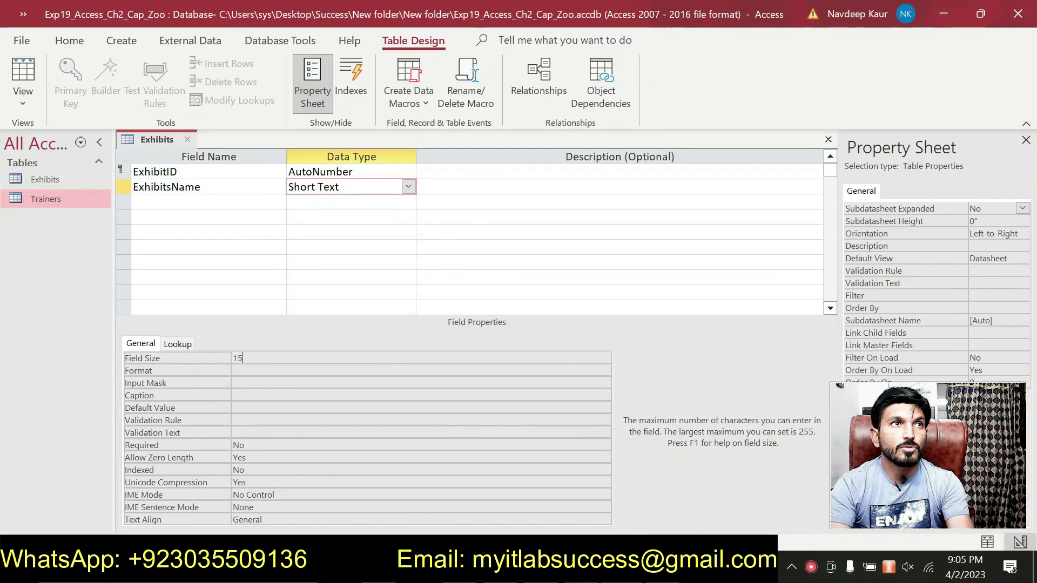
{"action": "left_click", "coordinate": [167, 186]}
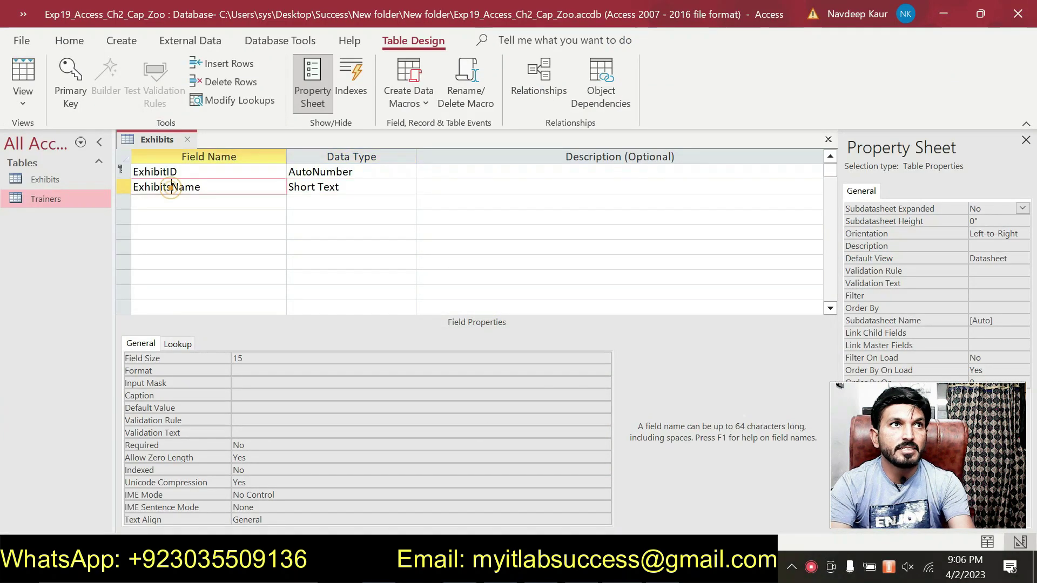
{"action": "key", "text": "Delete"}
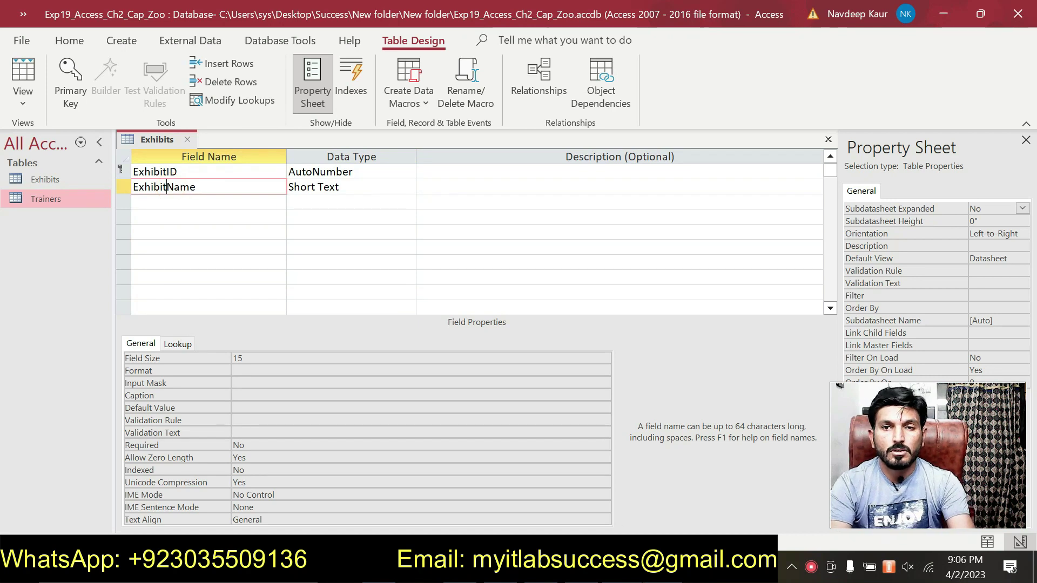
Check the caption in the Word instructions and set the ExhibitName field's caption to Exhibit Name in Access.
{"action": "key", "text": "alt+Tab"}
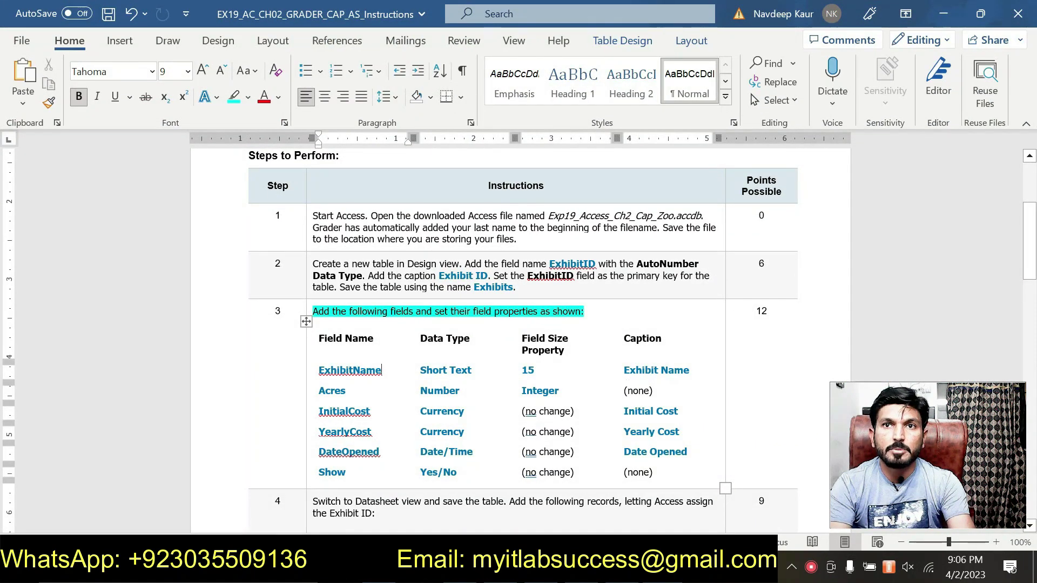
{"action": "key", "text": "alt+Tab"}
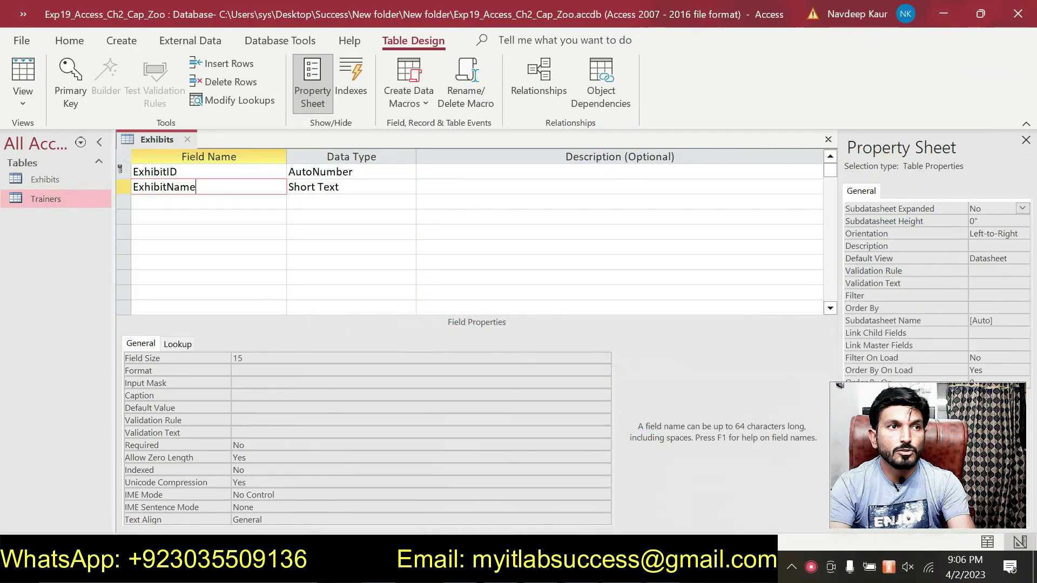
{"action": "left_click", "coordinate": [258, 396]}
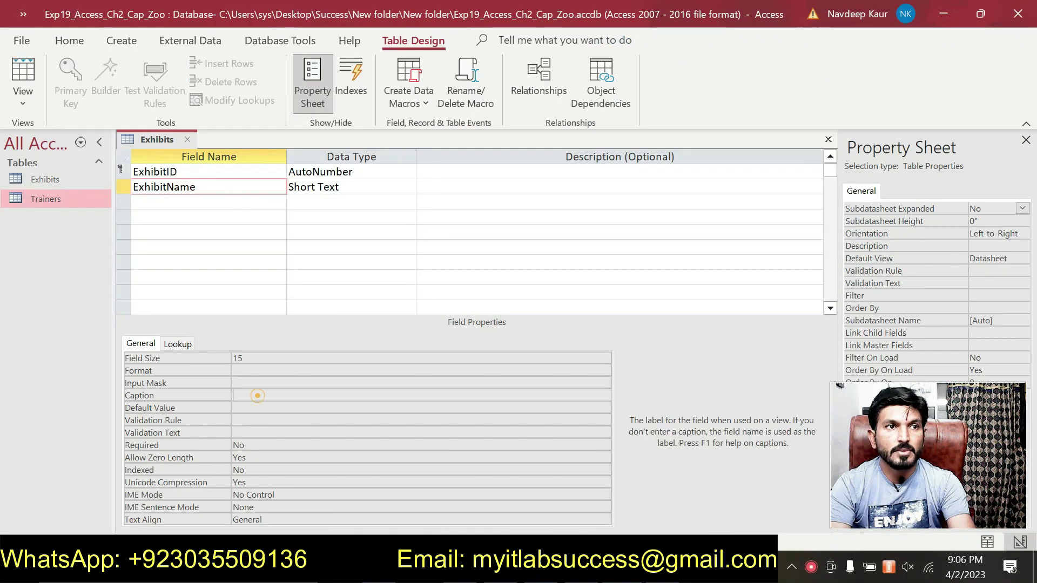
{"action": "key", "text": "Down"}
{"action": "key", "text": "Caps_Lock"}
{"action": "type", "text": "R"}
{"action": "key", "text": "BackSpace"}
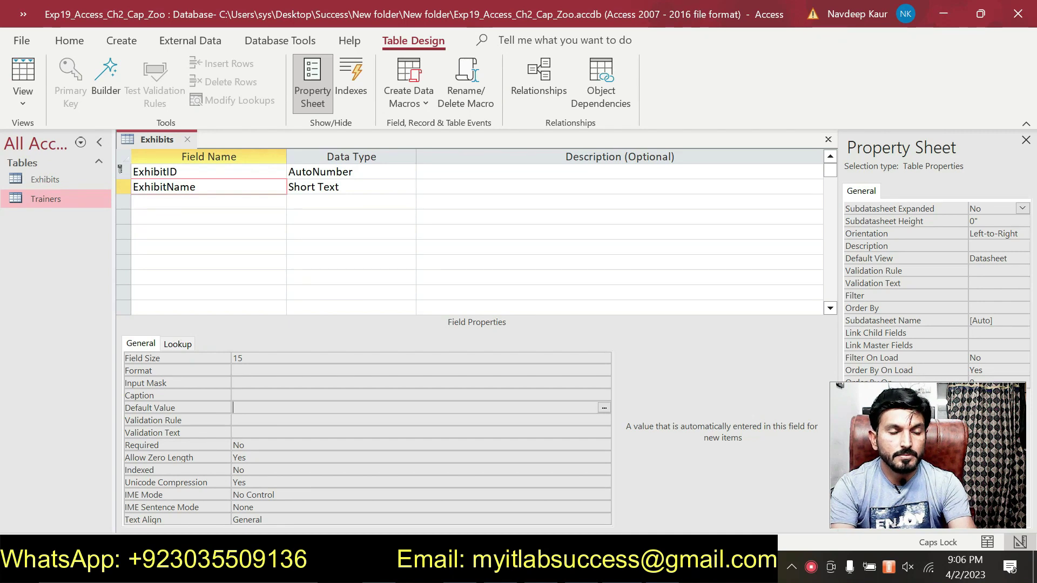
{"action": "key", "text": "Up"}
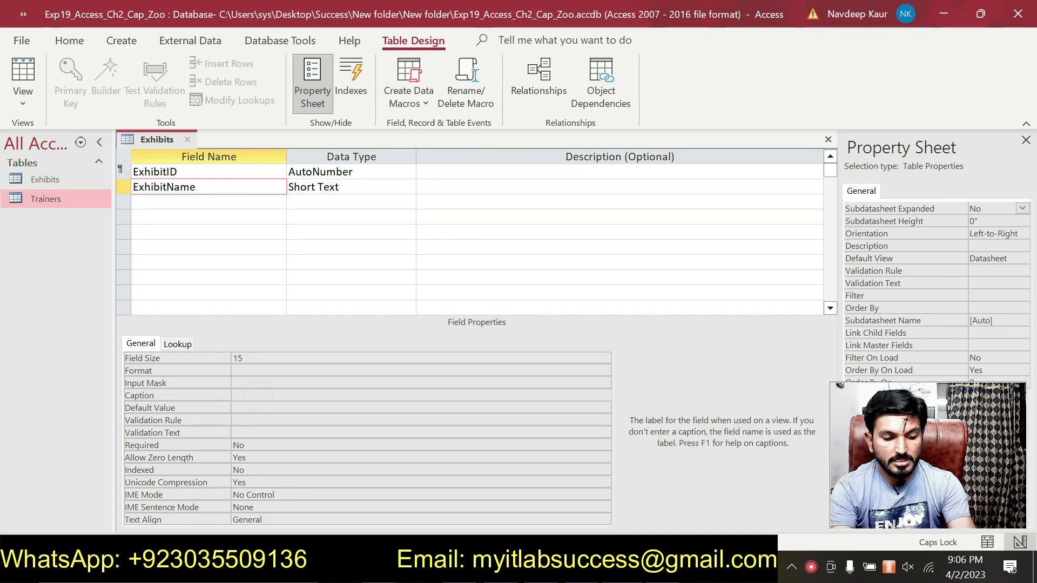
{"action": "type", "text": "Exhi"}
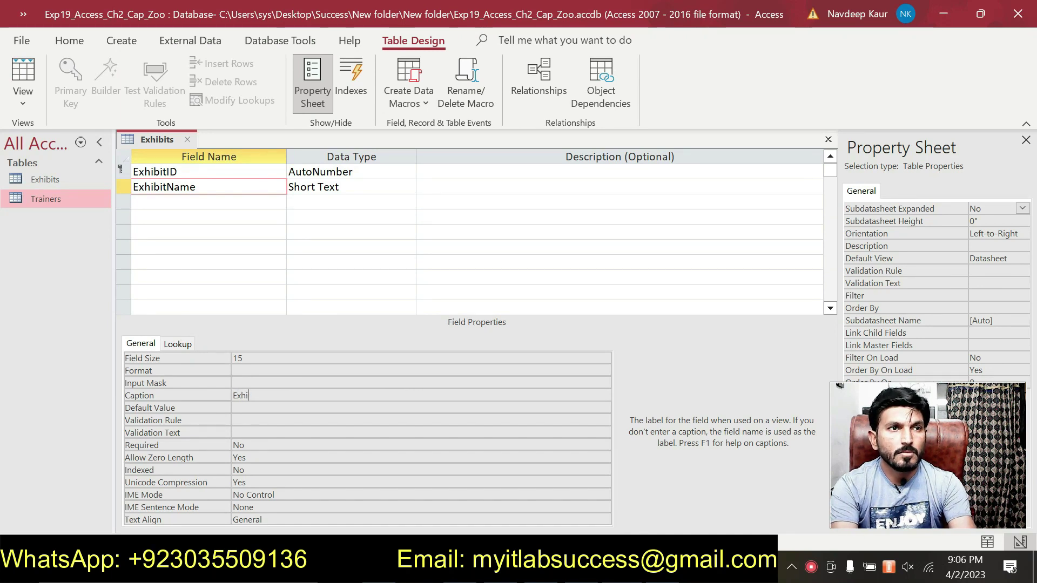
{"action": "type", "text": "nit"}
{"action": "key", "text": "Caps_Lock"}
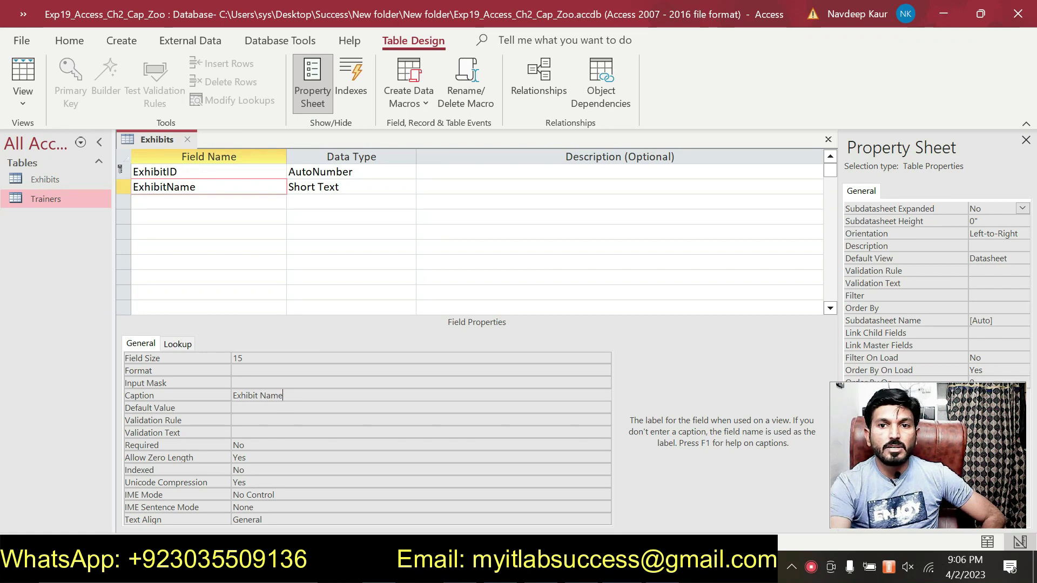
Switch to the Word instructions and copy the field name Acres from the step 3 table.
{"action": "key", "text": "alt+Tab"}
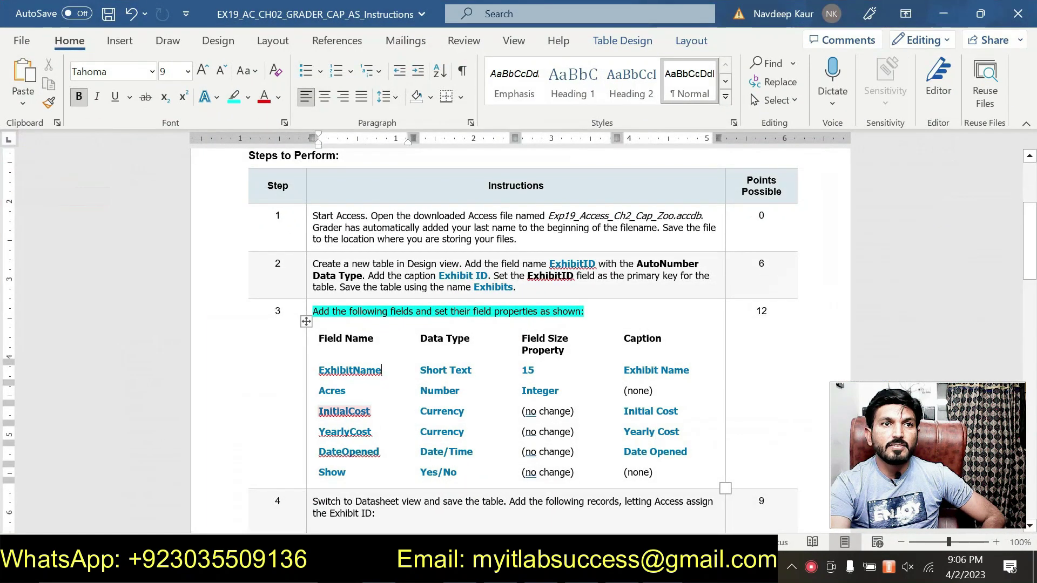
{"action": "left_click", "coordinate": [381, 370]}
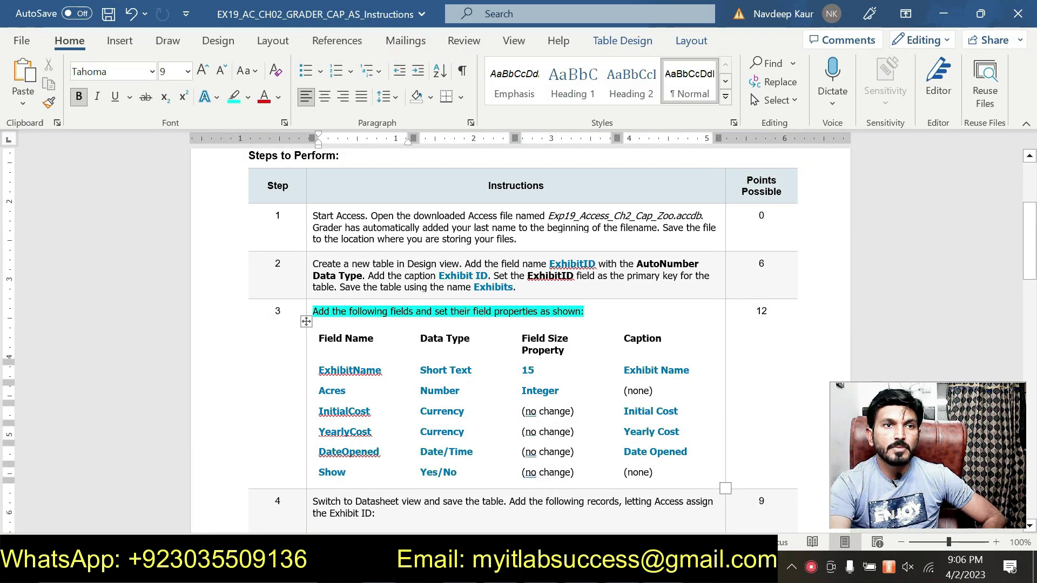
{"action": "double_click", "coordinate": [331, 390]}
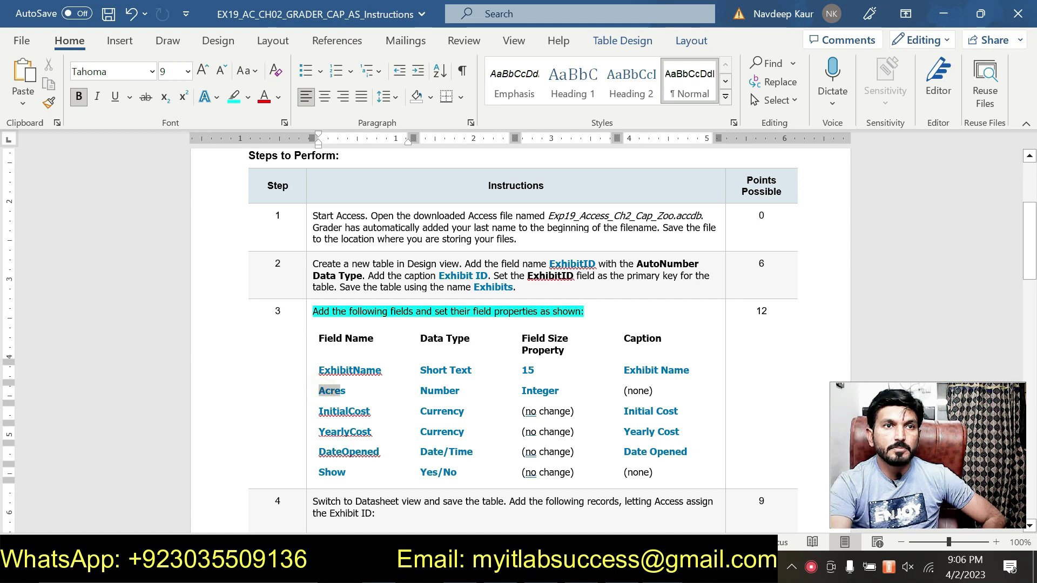
{"action": "left_click_drag", "start_coordinate": [340, 390], "coordinate": [345, 390]}
{"action": "key", "text": "ctrl+c"}
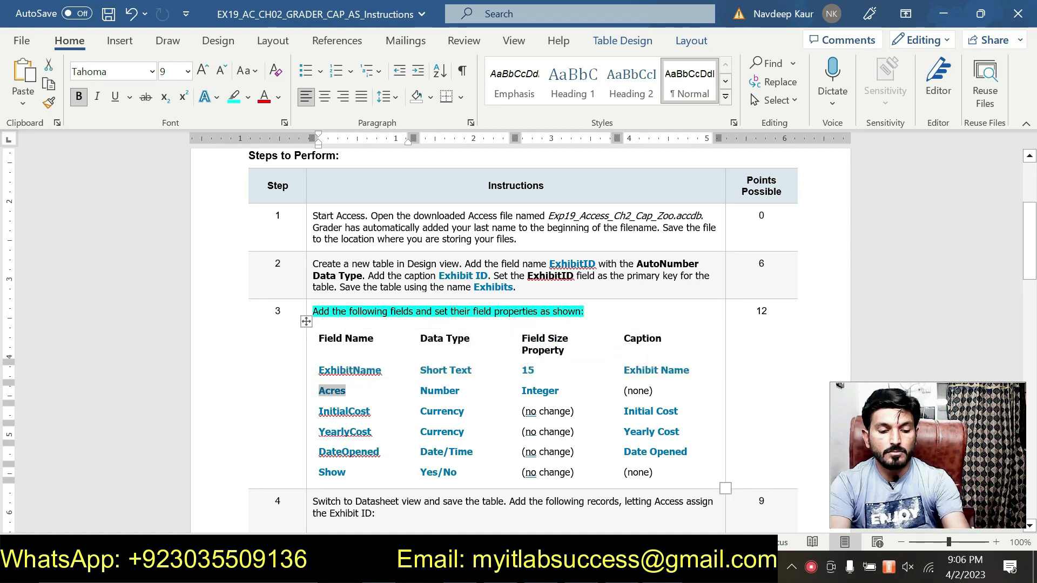
Switch to Access and add Acres as the third field name in the Exhibits table.
{"action": "key", "text": "alt+Tab"}
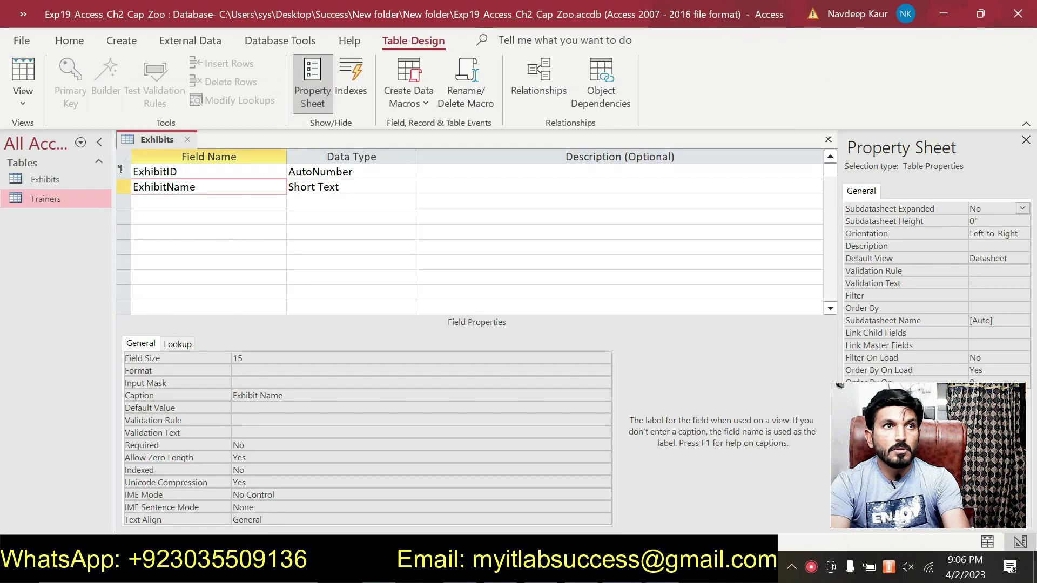
{"action": "left_click", "coordinate": [231, 201]}
{"action": "key", "text": "ctrl+v"}
Check the data type in the Word instructions and choose Number for the unnamed row below Acres in Access.
{"action": "key", "text": "alt+Tab"}
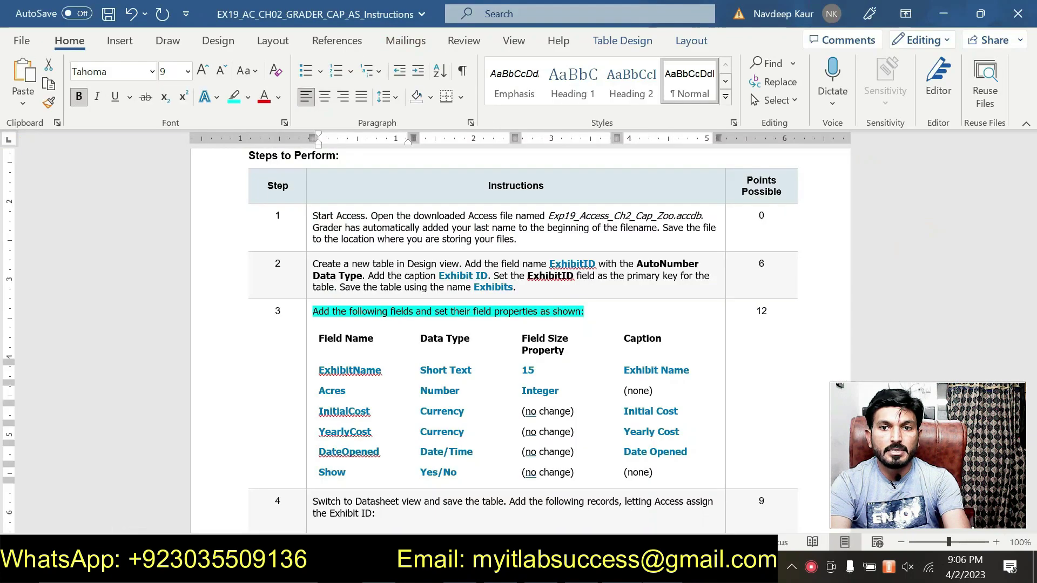
{"action": "key", "text": "alt+Tab"}
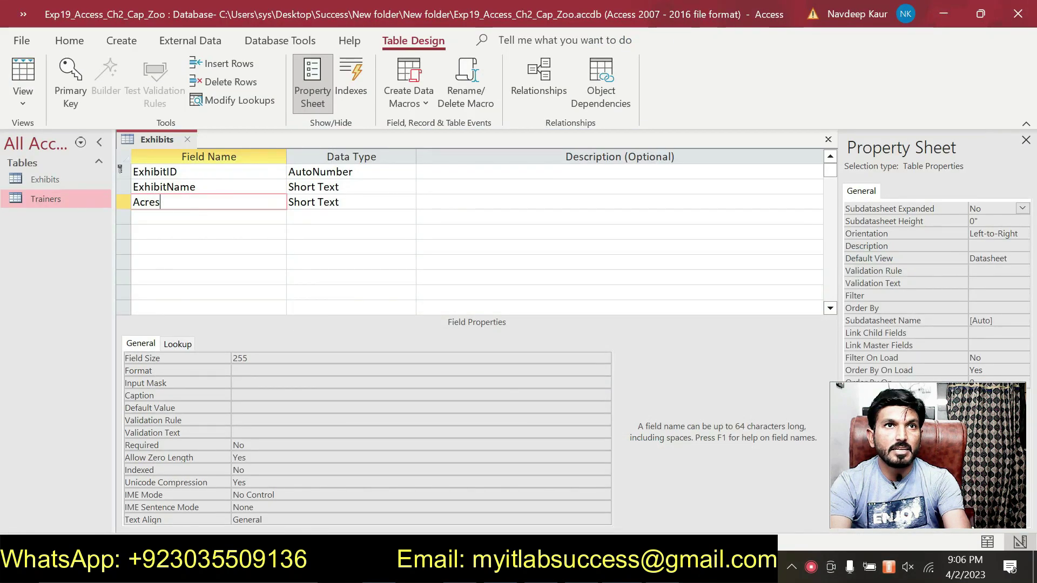
{"action": "key", "text": "Tab"}
{"action": "left_click", "coordinate": [408, 216]}
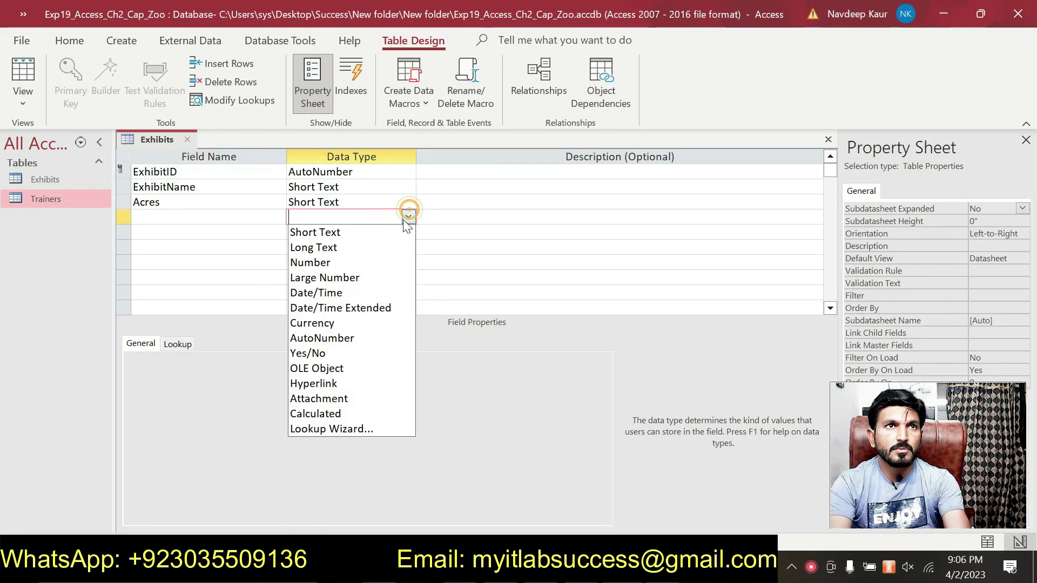
{"action": "left_click", "coordinate": [368, 258]}
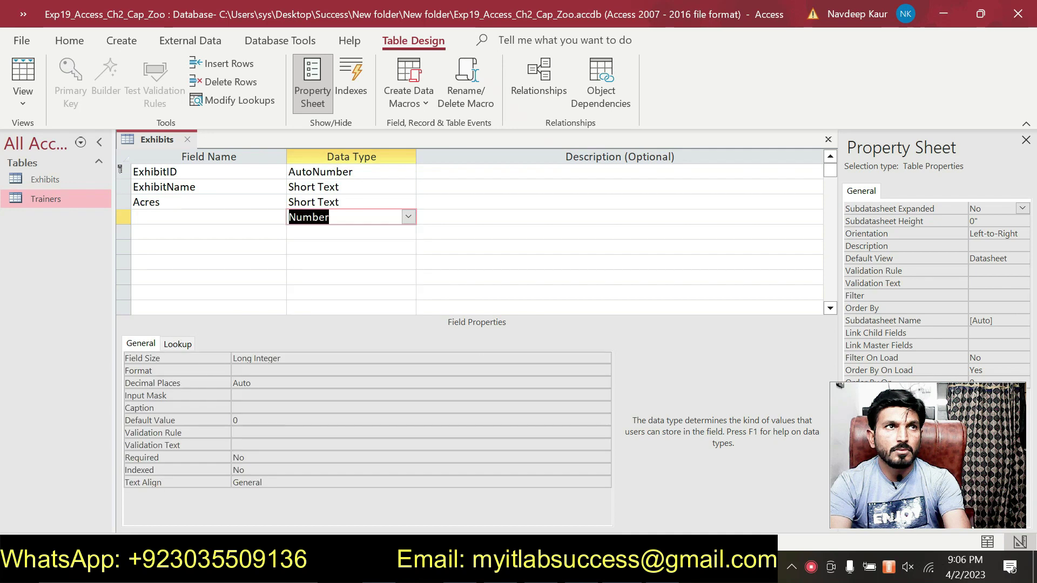
Check the field size in the Word instructions and set the unnamed Number row's field size to Integer in Access.
{"action": "key", "text": "alt+Tab"}
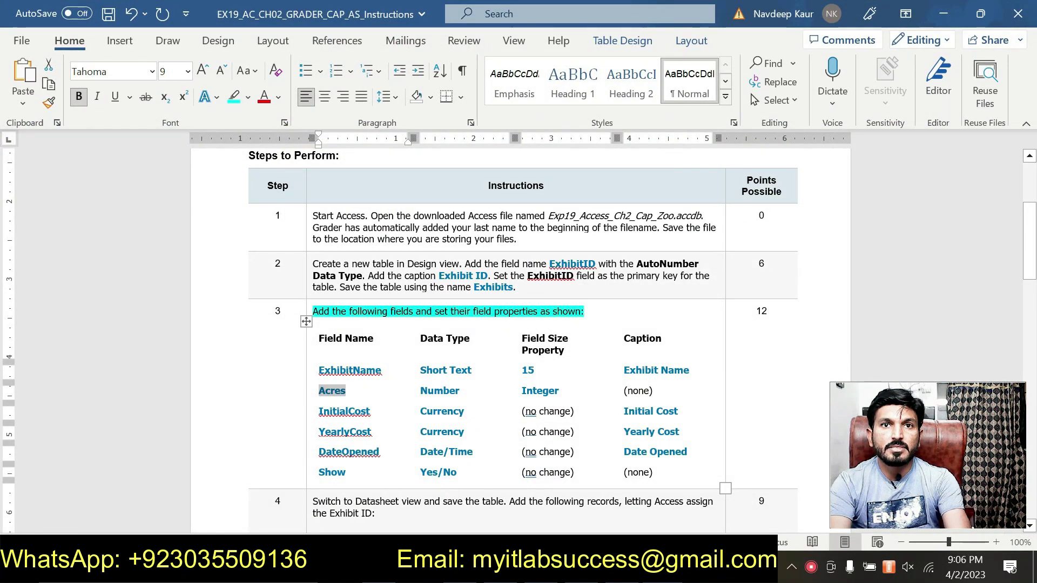
{"action": "key", "text": "alt+Tab"}
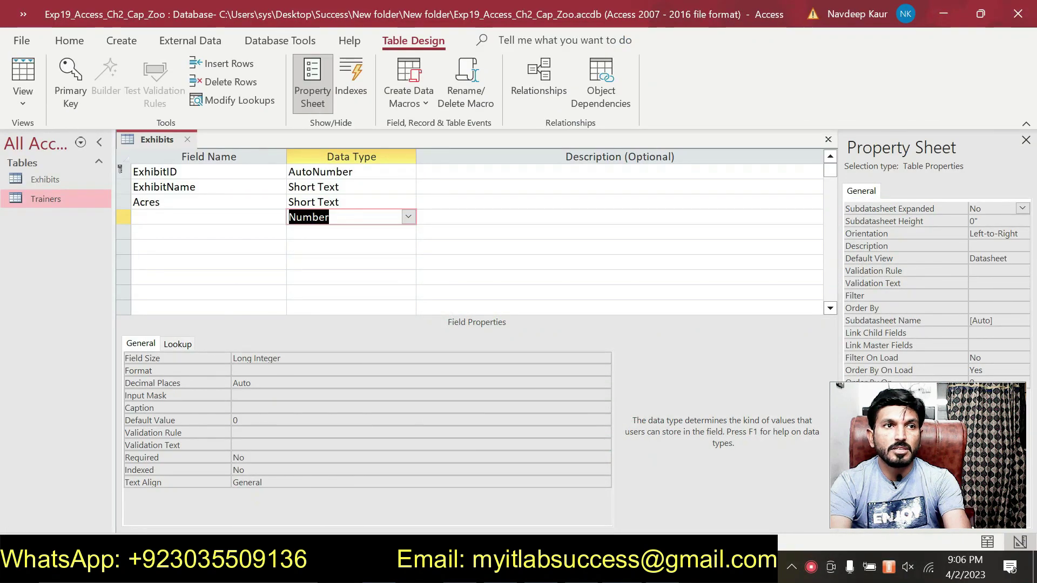
{"action": "left_click", "coordinate": [394, 357]}
{"action": "left_click", "coordinate": [605, 358]}
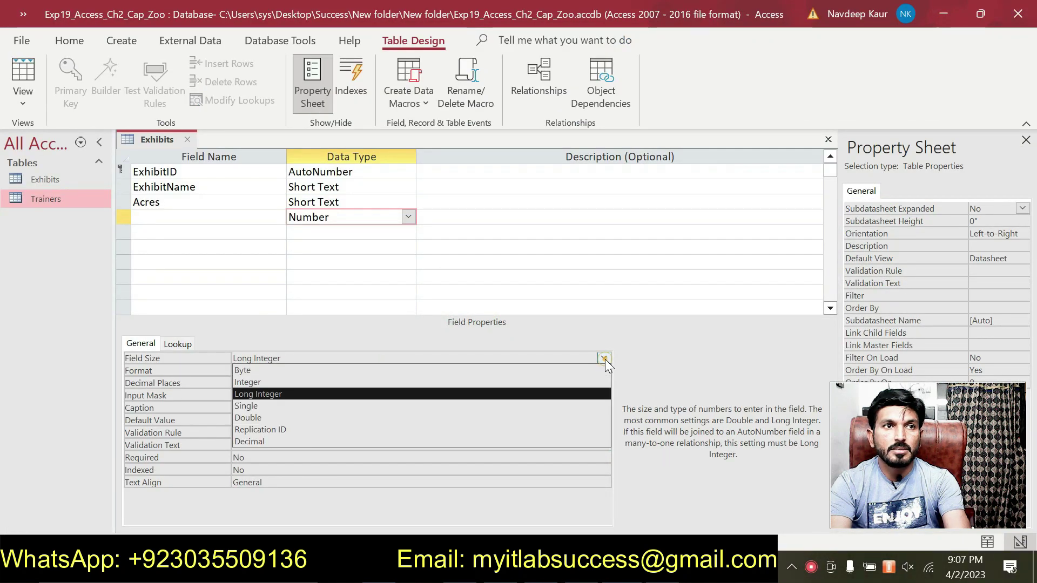
{"action": "left_click", "coordinate": [503, 383]}
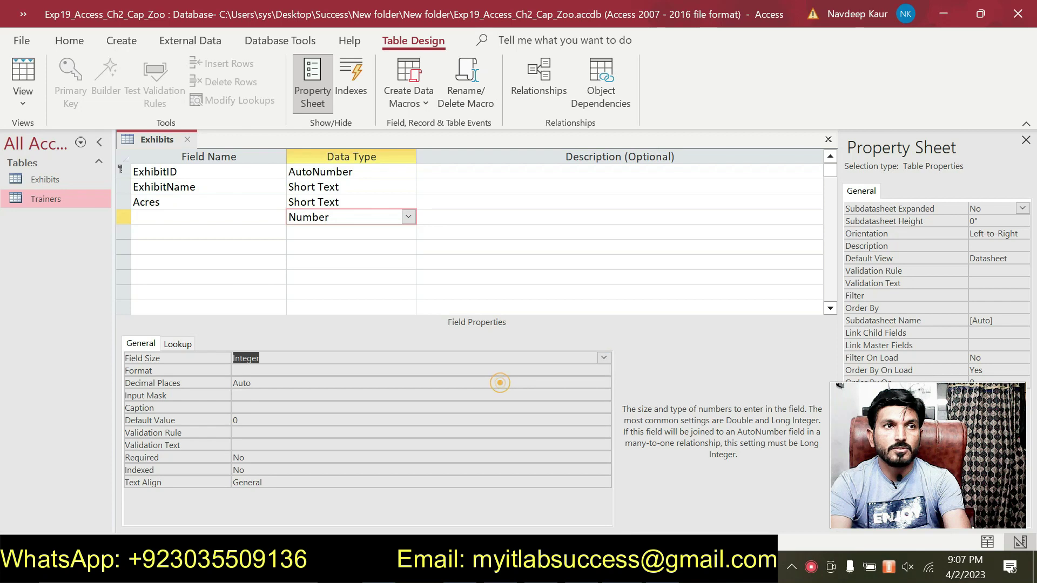
Copy the field name InitialCost from the step 3 table in Word and enter it as the fourth field name in Access.
{"action": "key", "text": "alt+Tab"}
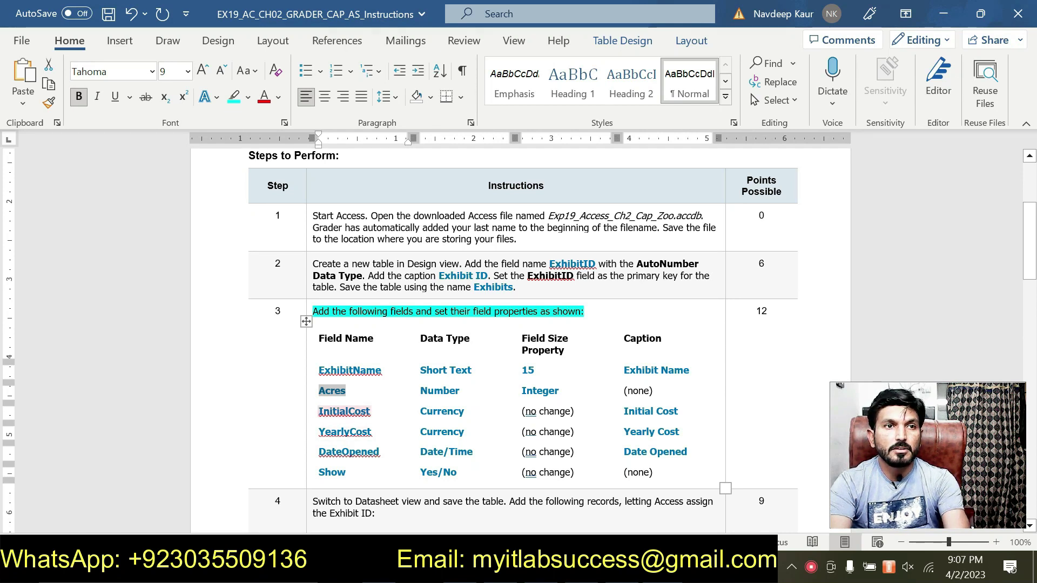
{"action": "left_click", "coordinate": [314, 413]}
{"action": "right_click", "coordinate": [316, 414]}
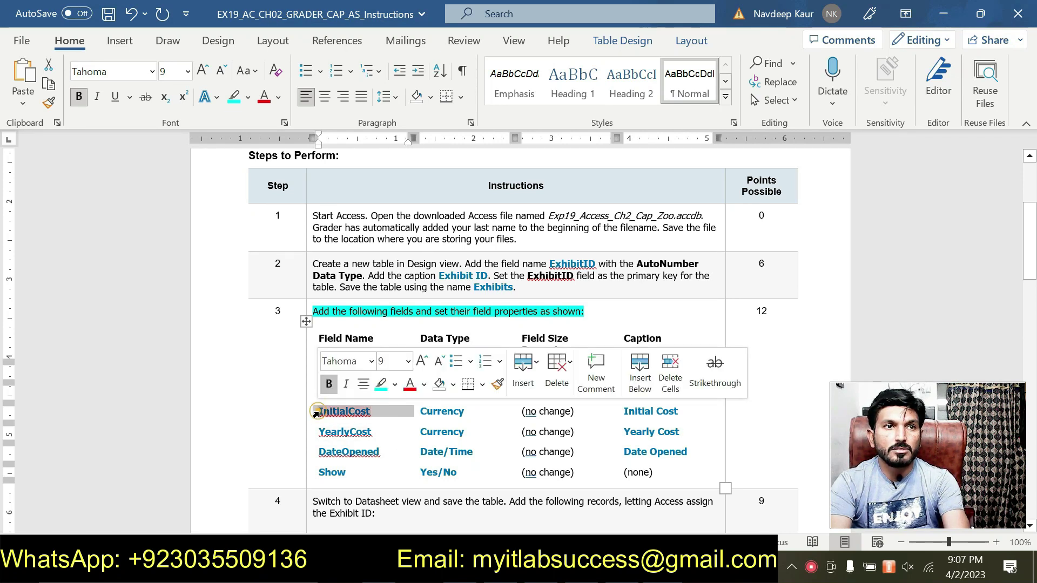
{"action": "key", "text": "ctrl+c"}
{"action": "left_click", "coordinate": [319, 413]}
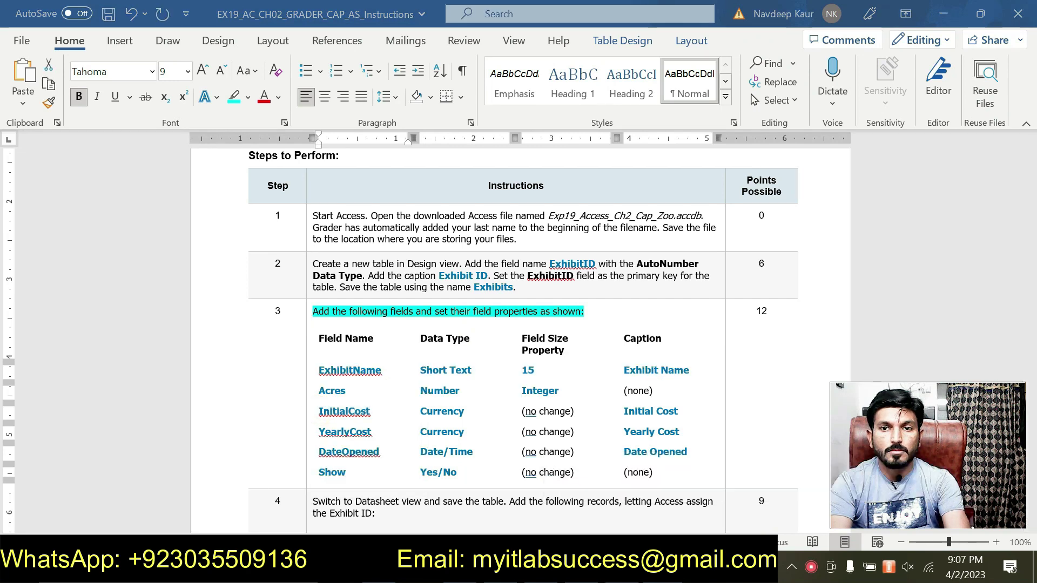
{"action": "key", "text": "alt+Tab"}
{"action": "left_click", "coordinate": [204, 227]}
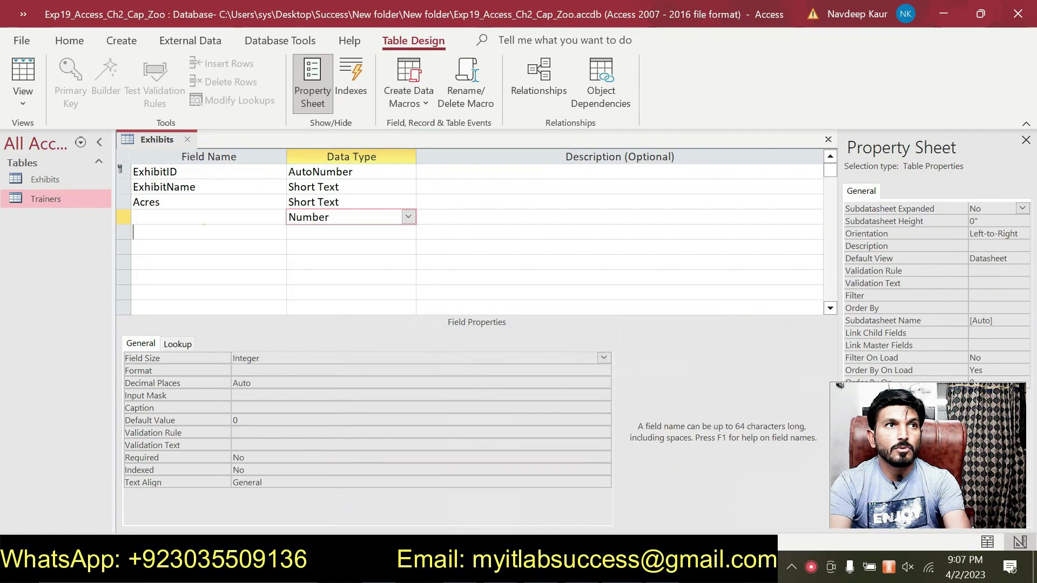
{"action": "left_click", "coordinate": [208, 215]}
{"action": "key", "text": "ctrl+v"}
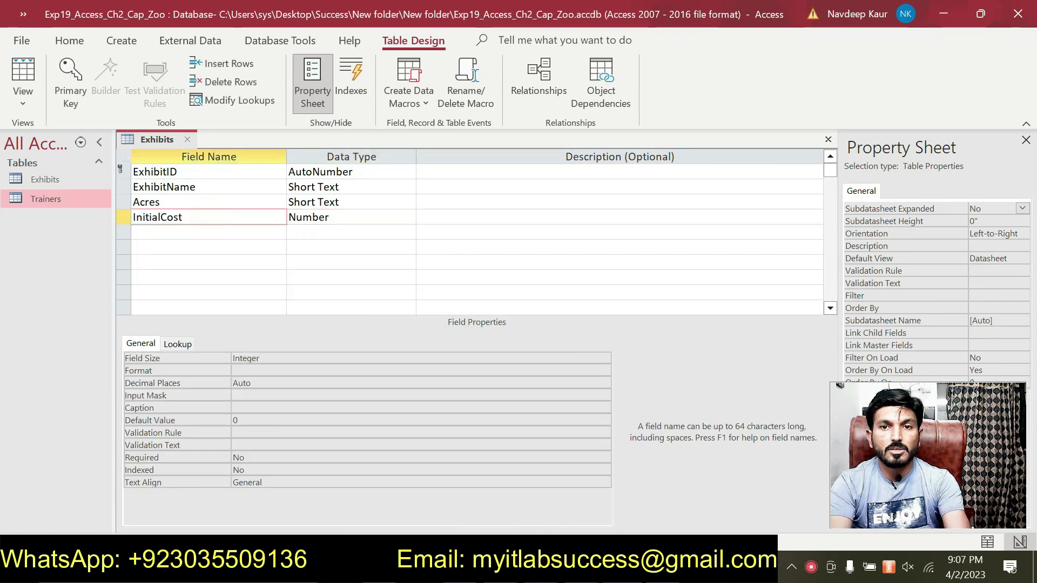
Check the data type in the Word instructions and change the InitialCost field to Currency in Access.
{"action": "key", "text": "alt+Tab"}
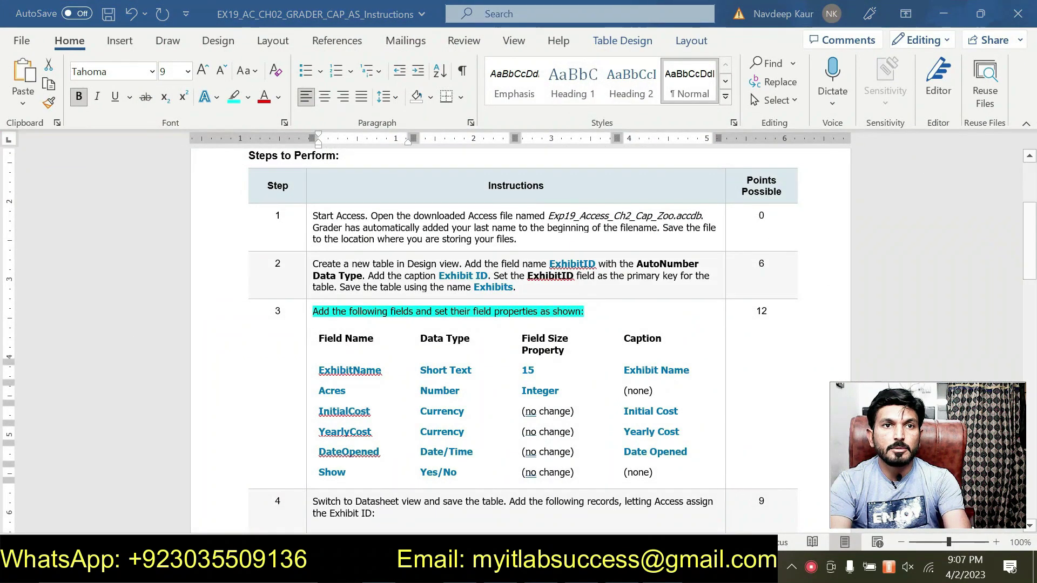
{"action": "key", "text": "alt+Tab"}
{"action": "left_click", "coordinate": [352, 217]}
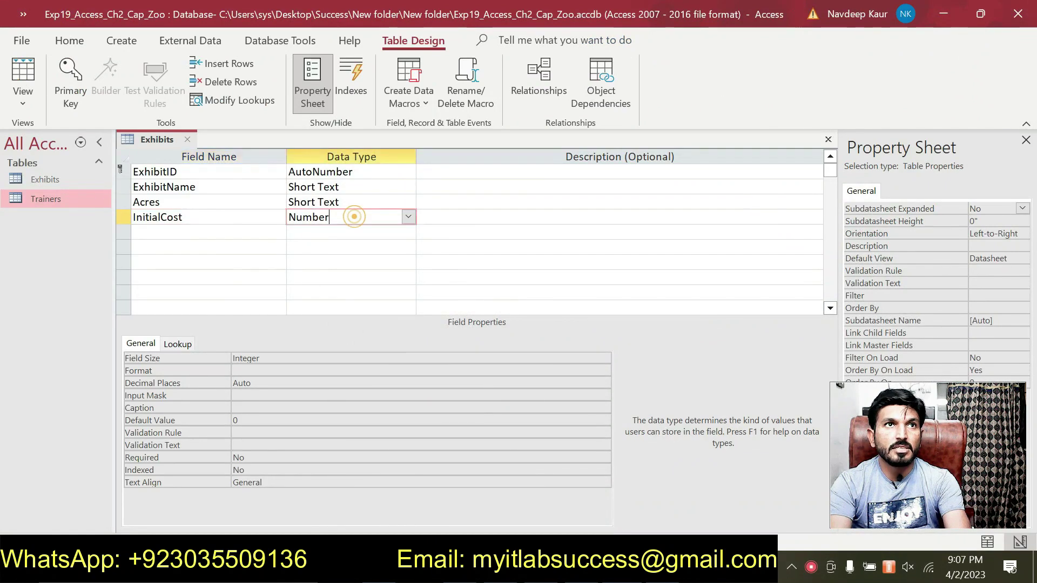
{"action": "left_click", "coordinate": [407, 217]}
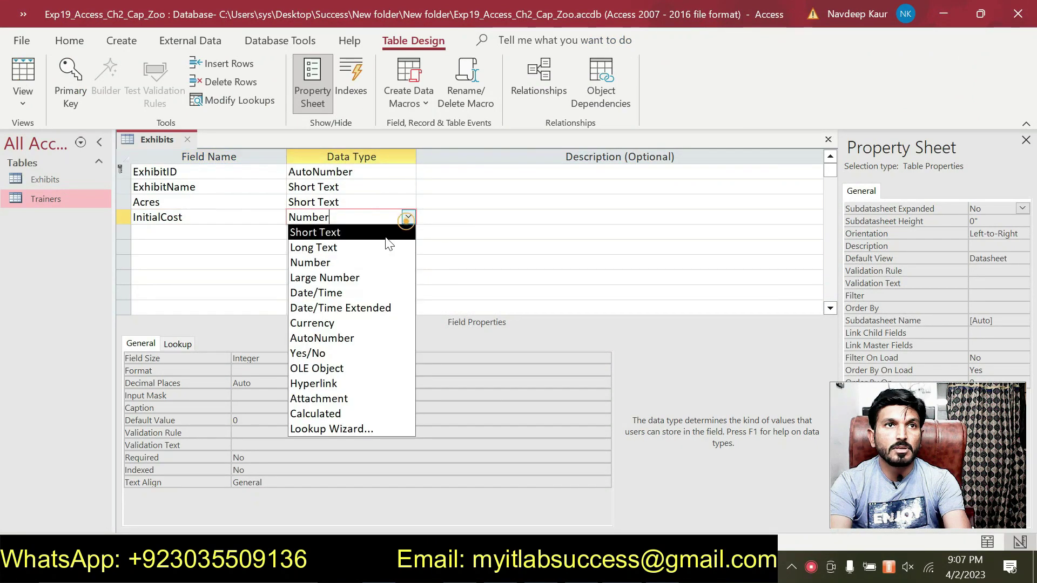
{"action": "left_click", "coordinate": [361, 322]}
Copy the caption Initial Cost from the Word instructions and set it as the InitialCost field's caption in Access.
{"action": "key", "text": "alt+Tab"}
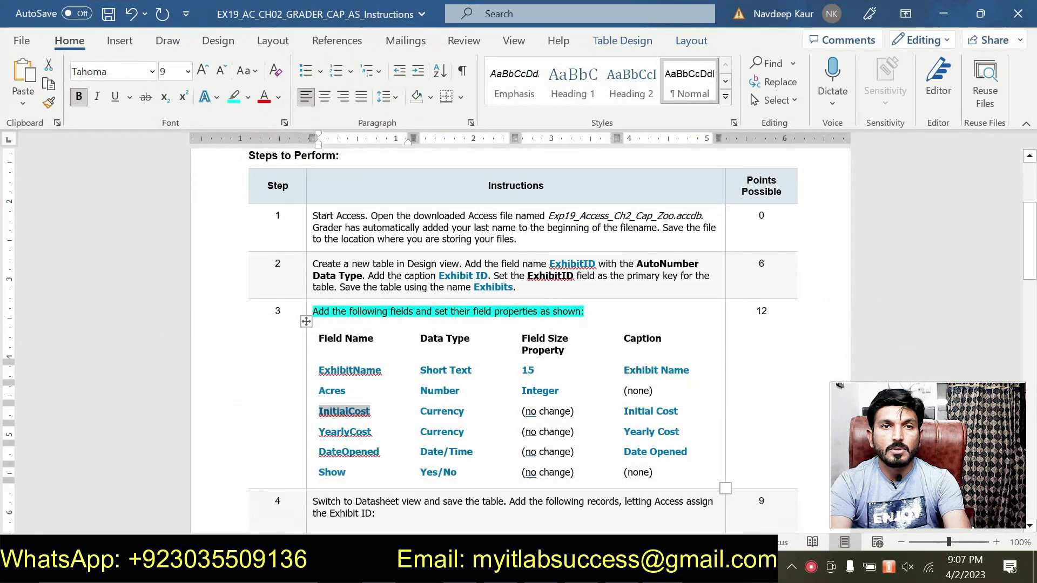
{"action": "scroll", "coordinate": [529, 412], "scroll_direction": "down", "scroll_amount": 1}
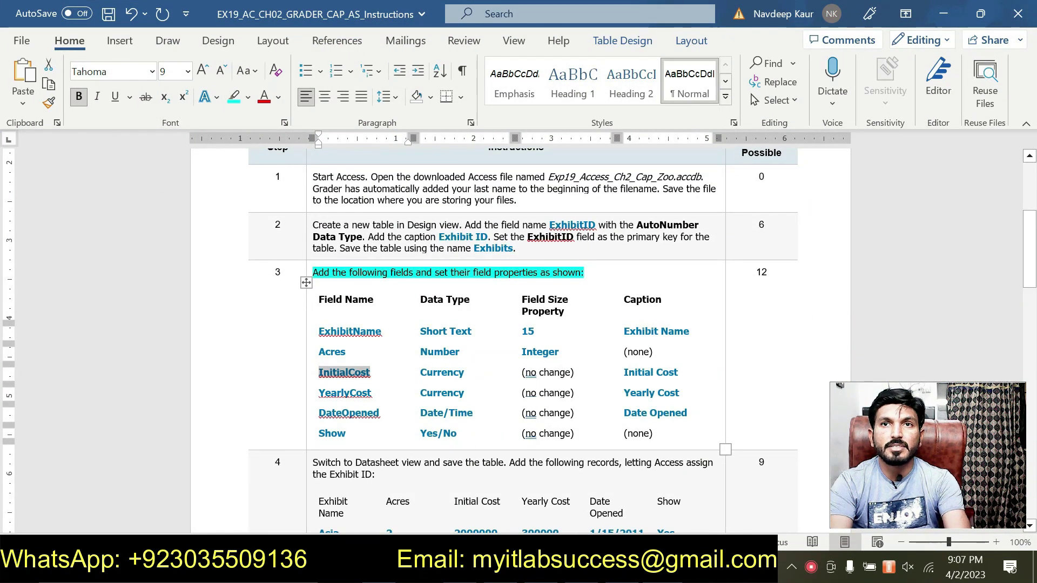
{"action": "left_click_drag", "start_coordinate": [682, 376], "coordinate": [622, 372]}
{"action": "left_click", "coordinate": [668, 373]}
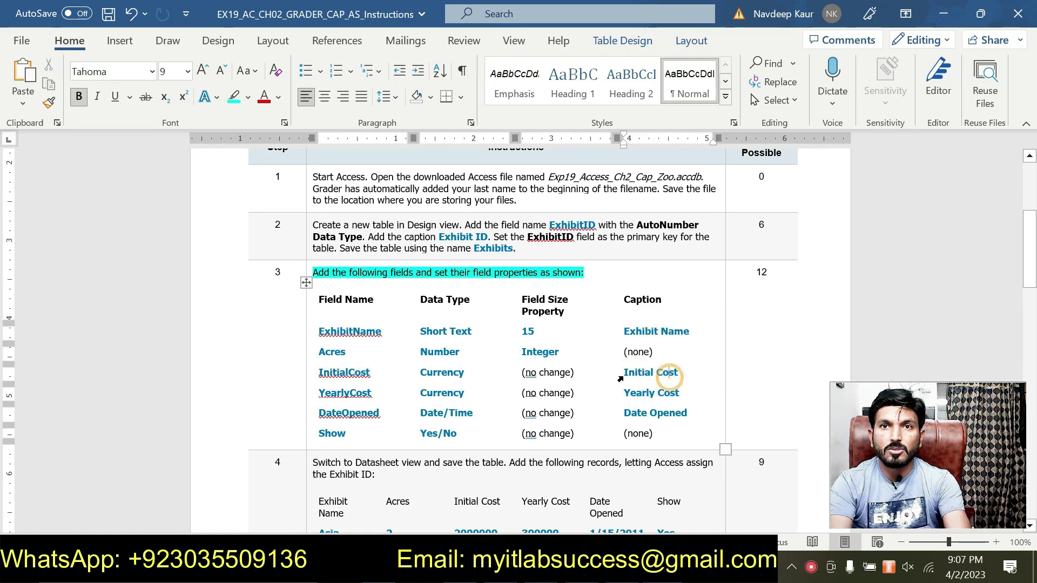
{"action": "left_click_drag", "start_coordinate": [623, 373], "coordinate": [663, 380]}
{"action": "key", "text": "alt+Tab"}
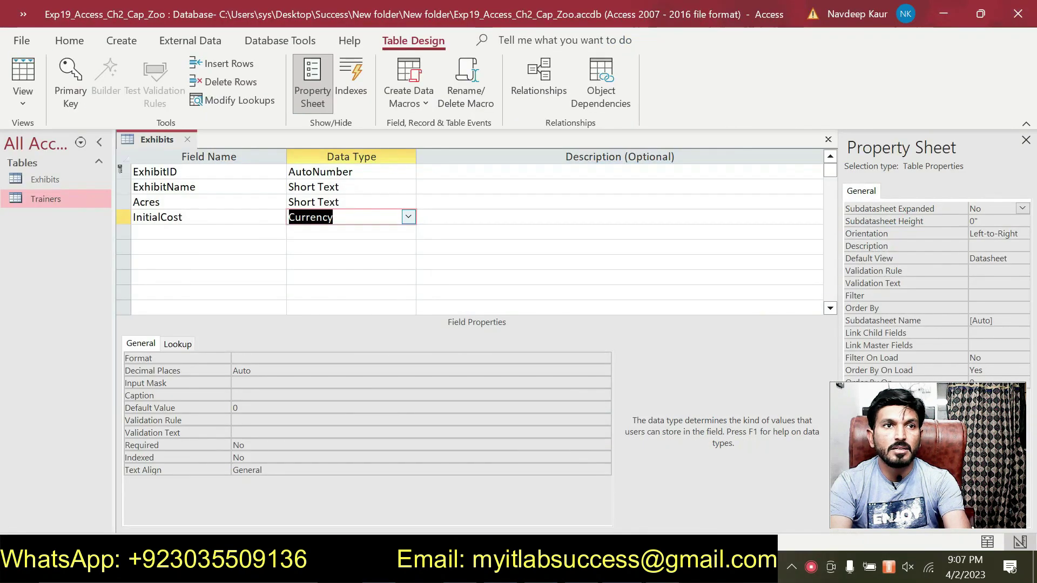
{"action": "key", "text": "ctrl+v"}
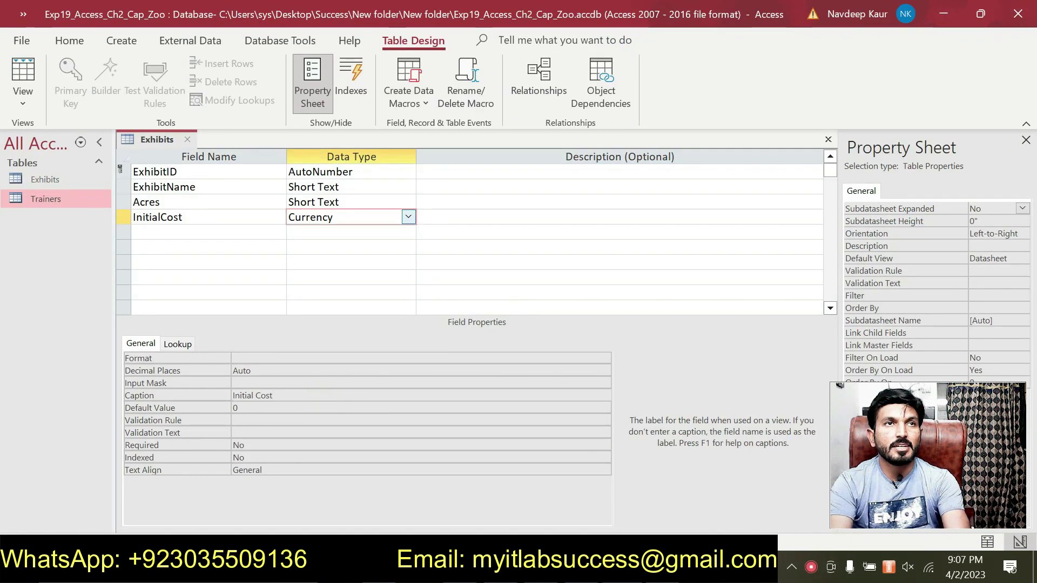
Copy the field name YearlyCost from the step 3 table in Word and enter it as the fifth field name in Access.
{"action": "key", "text": "alt+Tab"}
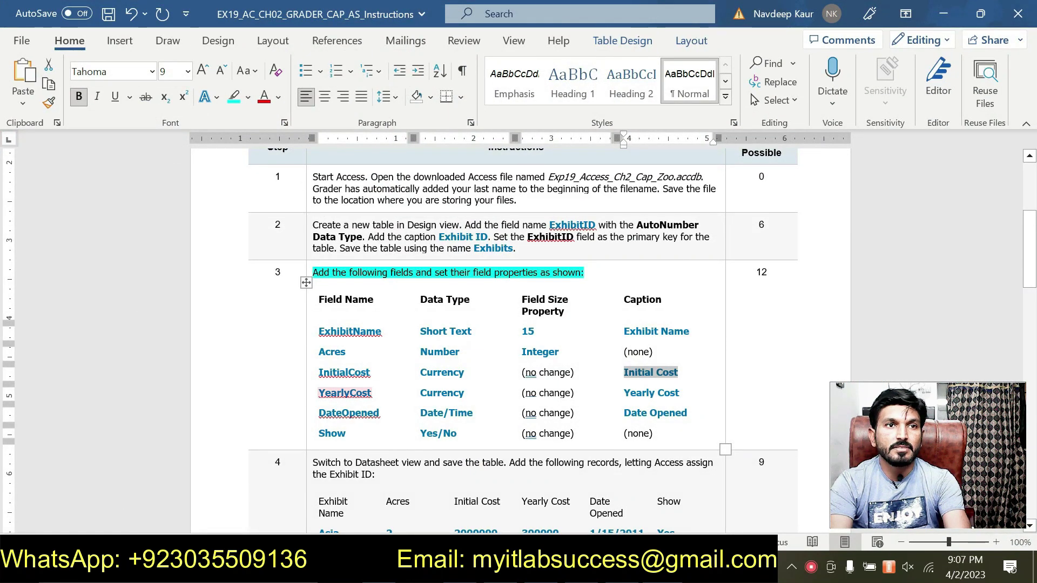
{"action": "left_click_drag", "start_coordinate": [372, 394], "coordinate": [319, 394]}
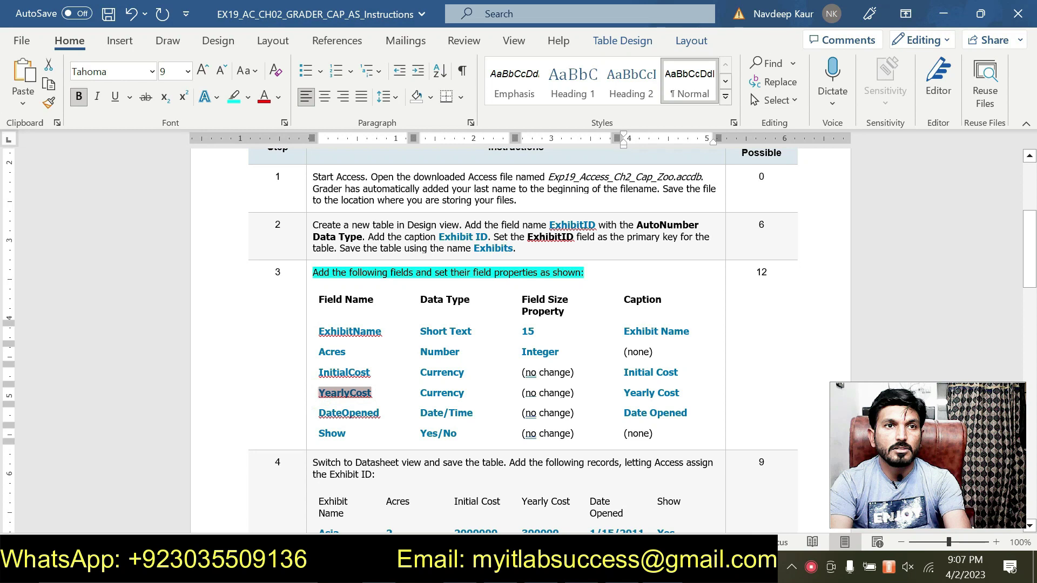
{"action": "key", "text": "alt+Tab"}
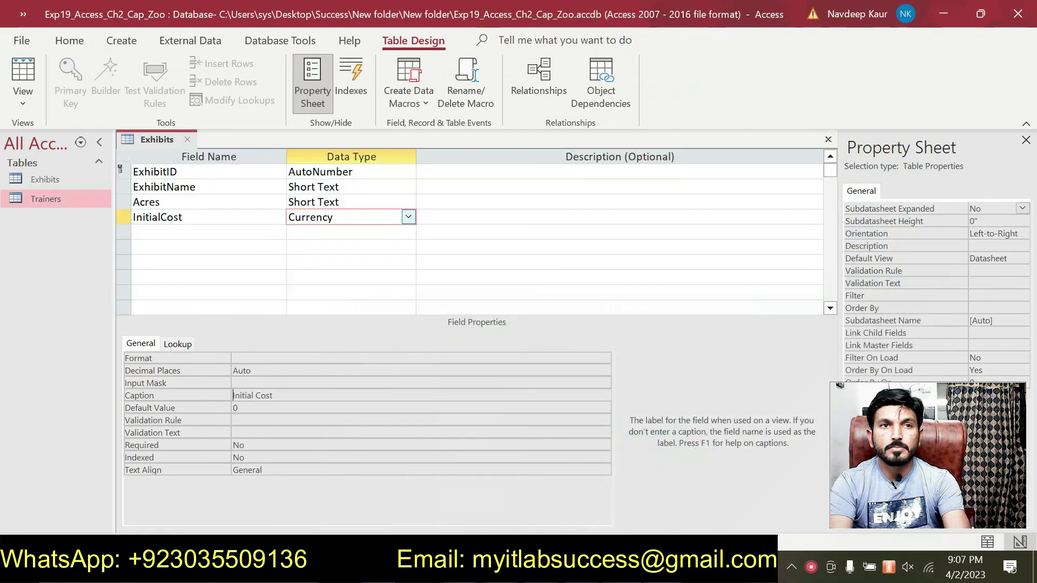
{"action": "left_click", "coordinate": [207, 233]}
{"action": "key", "text": "ctrl+v"}
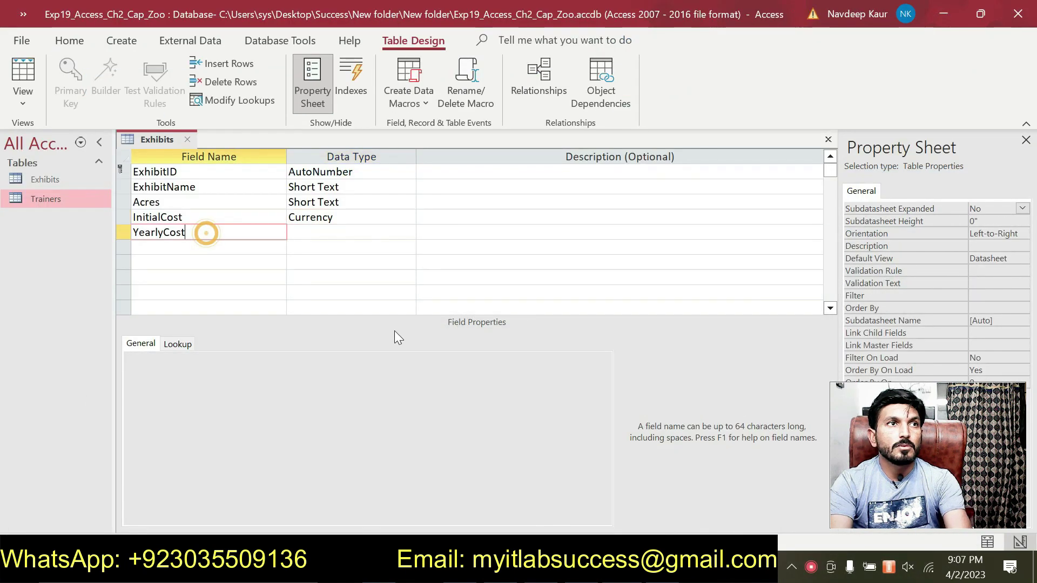
Check the data type in the Word instructions and set the YearlyCost field to Currency in Access.
{"action": "key", "text": "alt+Tab"}
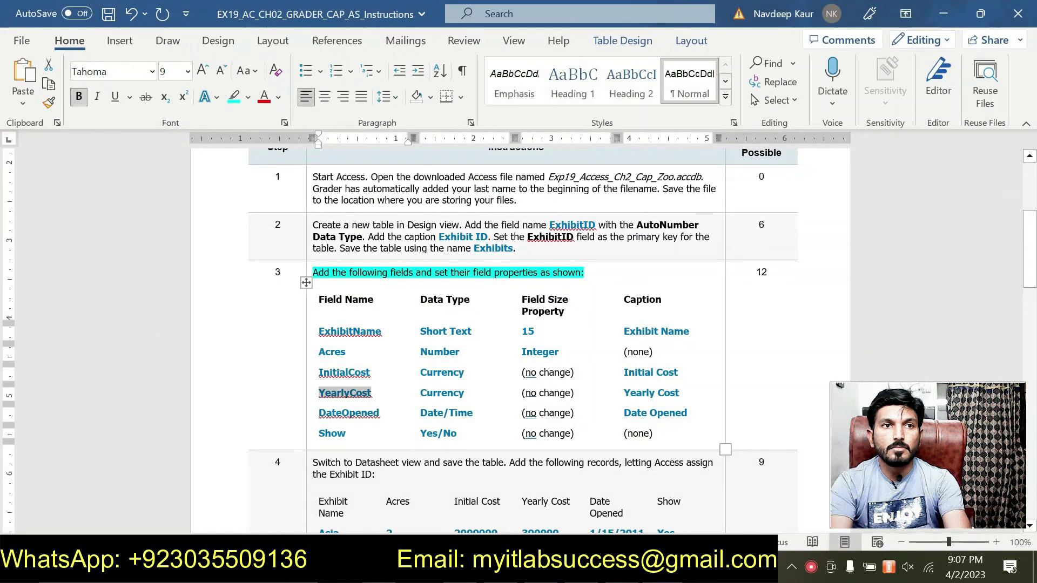
{"action": "key", "text": "alt+Tab"}
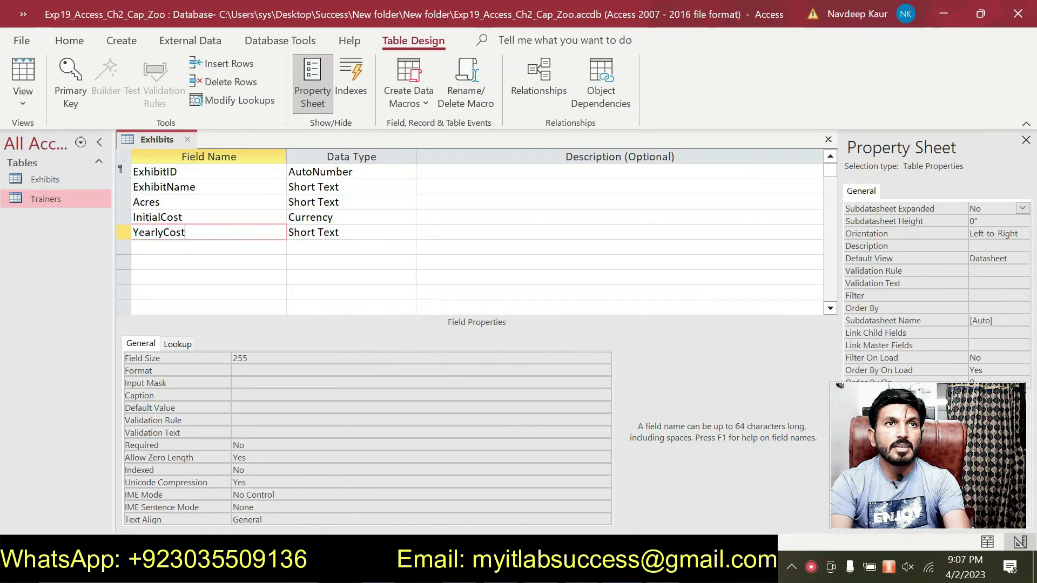
{"action": "left_click", "coordinate": [400, 232]}
{"action": "left_click", "coordinate": [409, 232]}
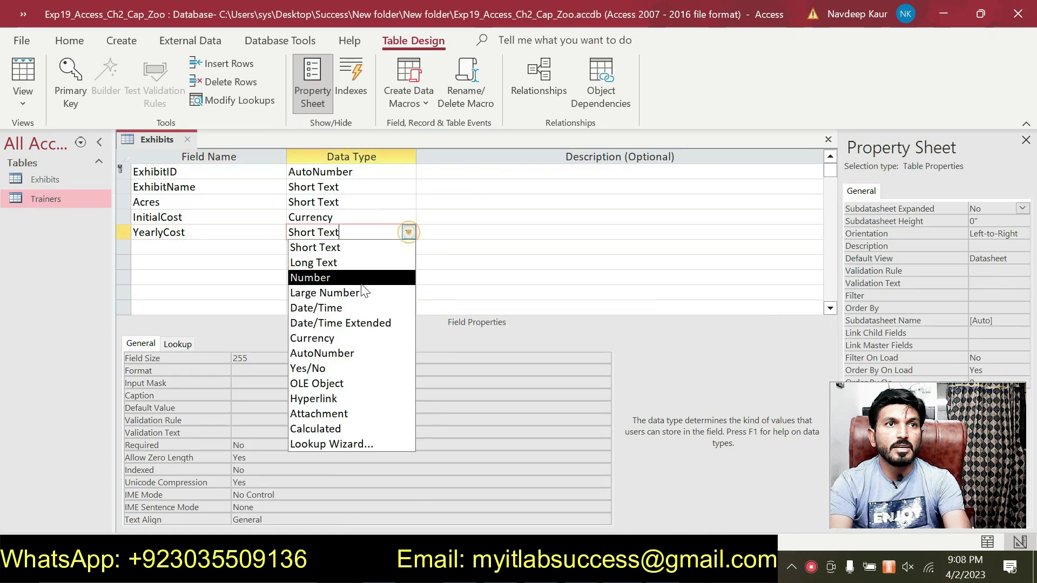
{"action": "left_click", "coordinate": [350, 339]}
Copy the caption Yearly Cost from the Word instructions and set it as the YearlyCost field's caption in Access.
{"action": "key", "text": "alt+Tab"}
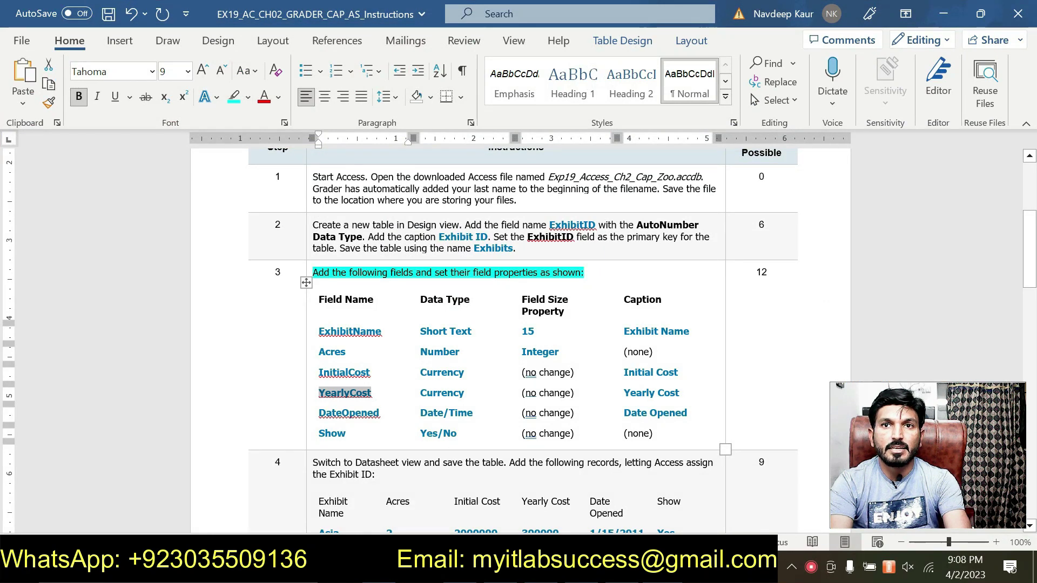
{"action": "left_click_drag", "start_coordinate": [623, 392], "coordinate": [680, 393]}
{"action": "key", "text": "ctrl+c"}
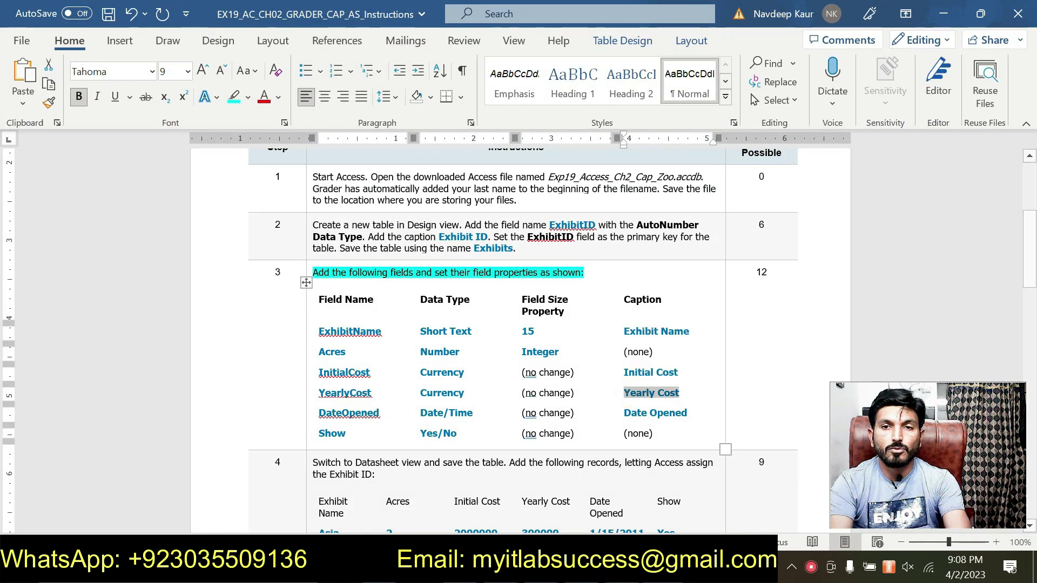
{"action": "key", "text": "alt+Tab"}
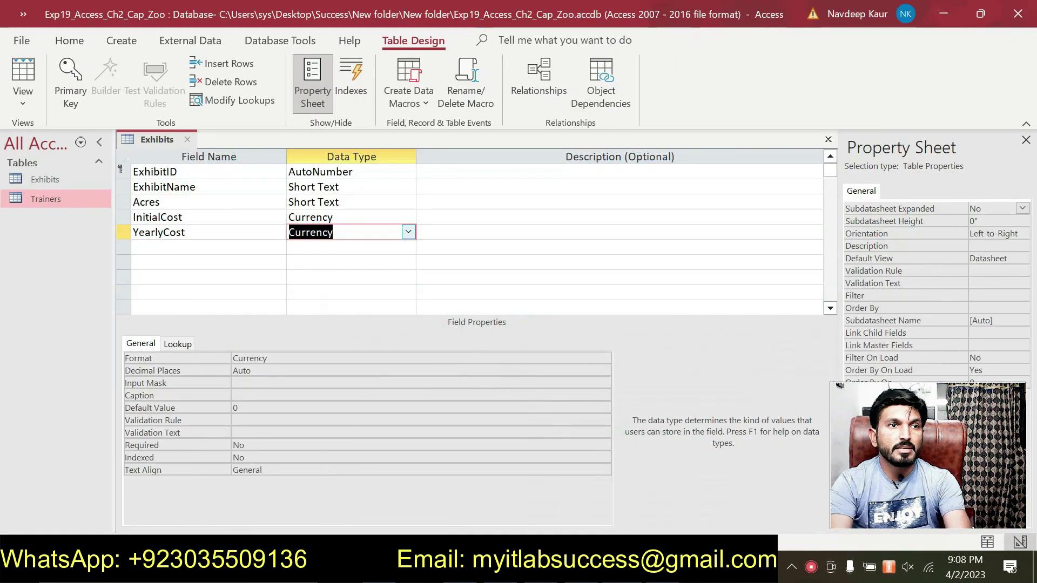
{"action": "left_click", "coordinate": [260, 383]}
{"action": "left_click", "coordinate": [270, 395]}
{"action": "key", "text": "ctrl+v"}
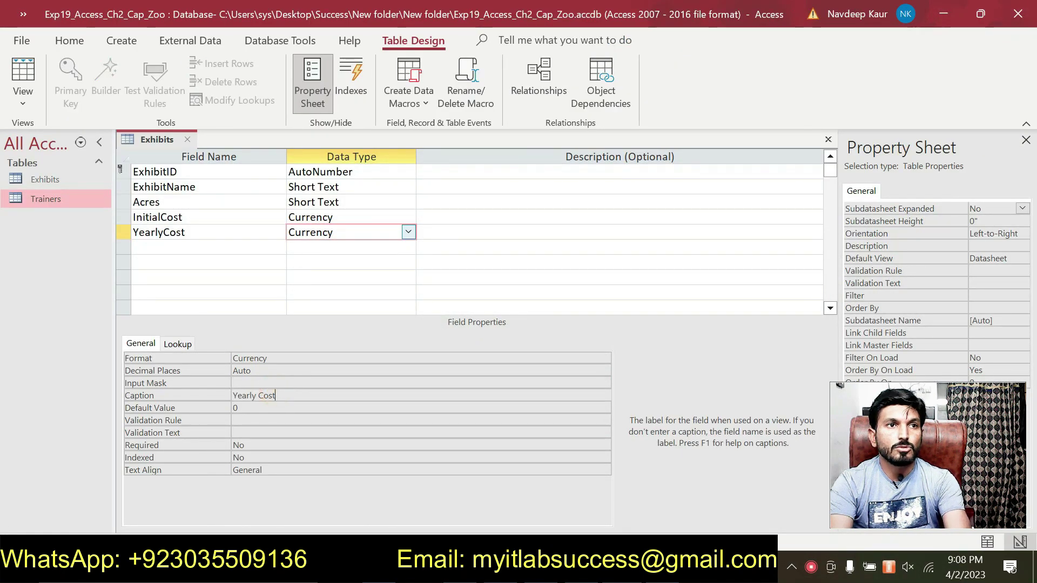
Copy the field name DateOpened from the step 3 table in Word and enter it as the sixth field name in Access.
{"action": "key", "text": "alt+Tab"}
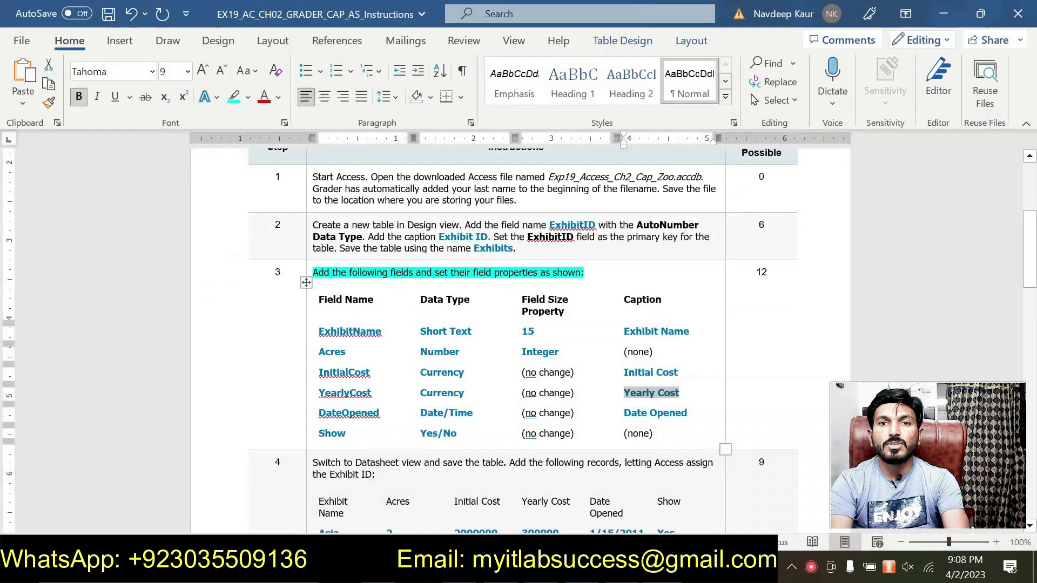
{"action": "double_click", "coordinate": [335, 420]}
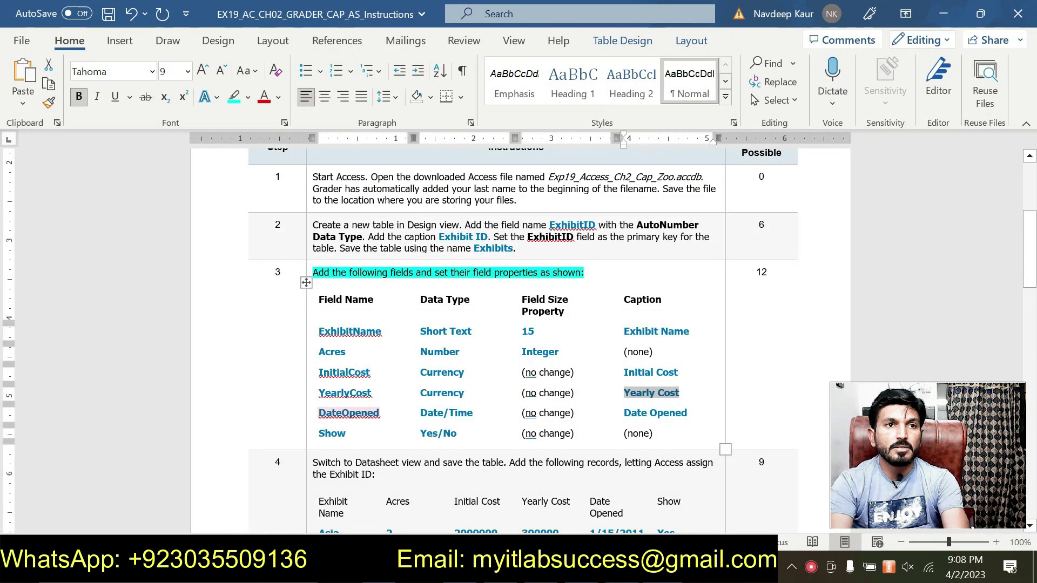
{"action": "double_click", "coordinate": [349, 413]}
{"action": "key", "text": "ctrl+c"}
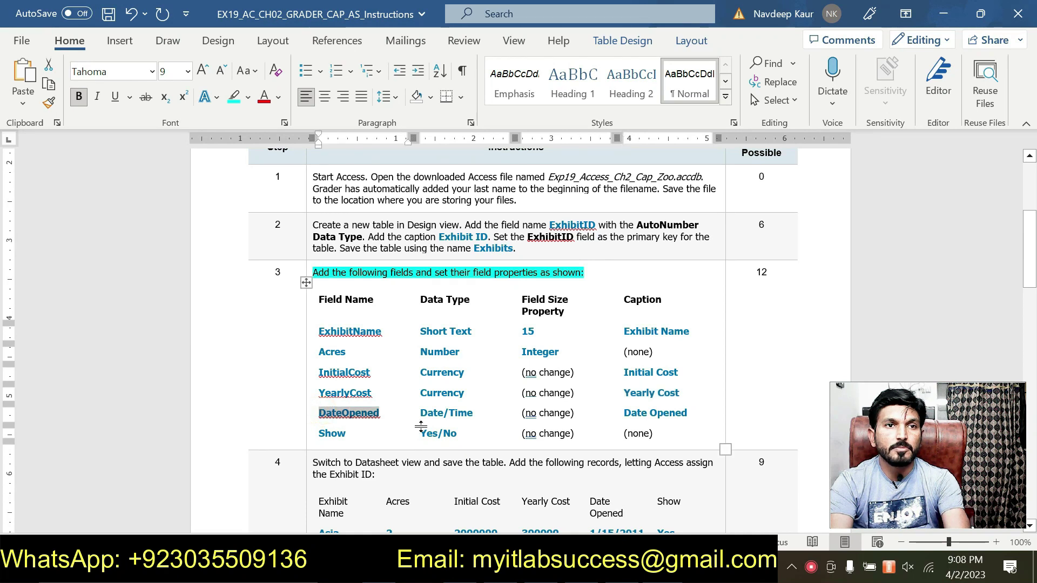
{"action": "key", "text": "alt+Tab"}
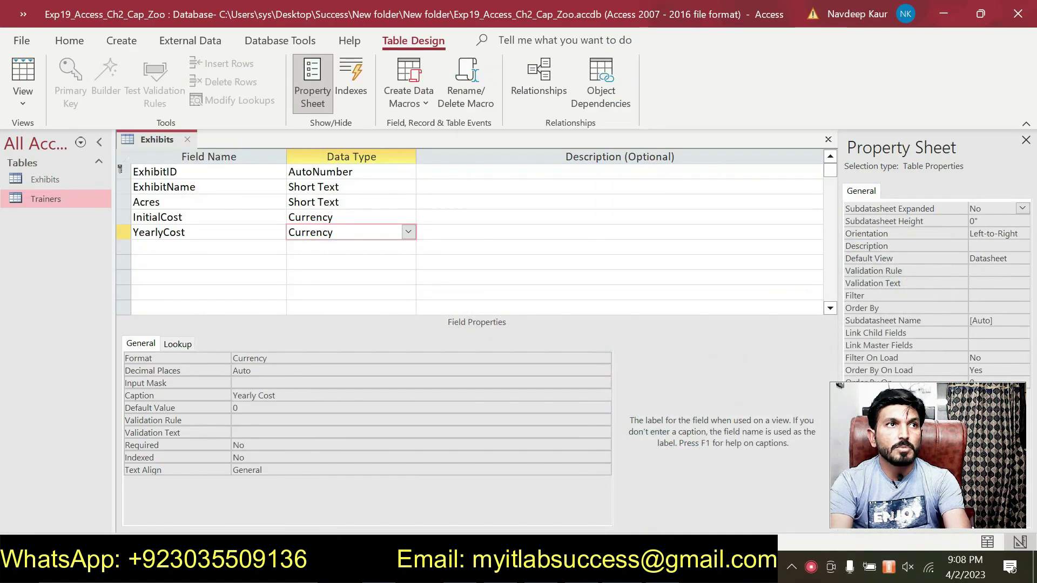
{"action": "left_click", "coordinate": [150, 247]}
{"action": "key", "text": "ctrl+v"}
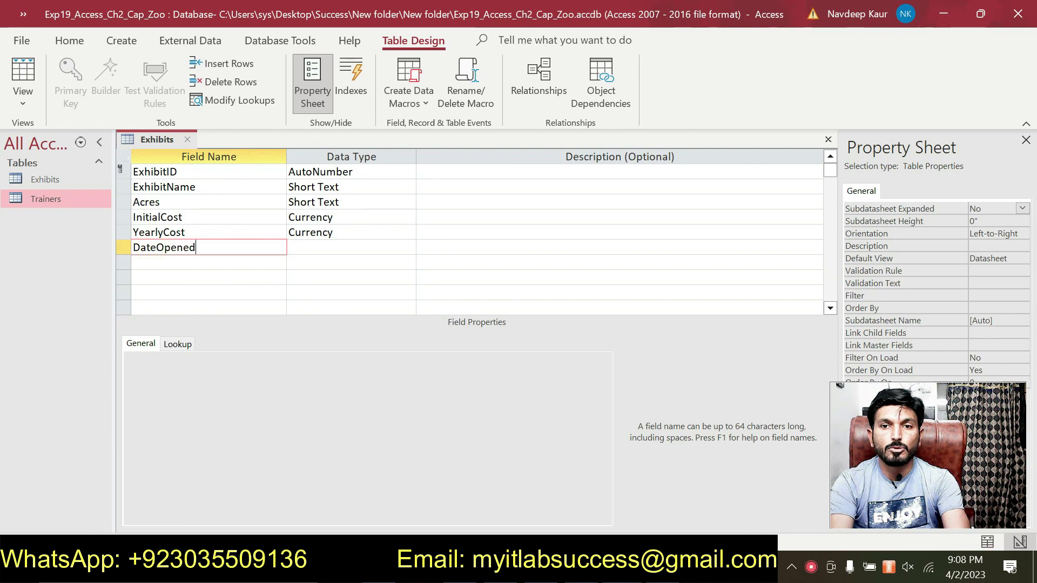
Check the data type in the Word instructions and set the DateOpened field to Date/Time in Access.
{"action": "key", "text": "alt+Tab"}
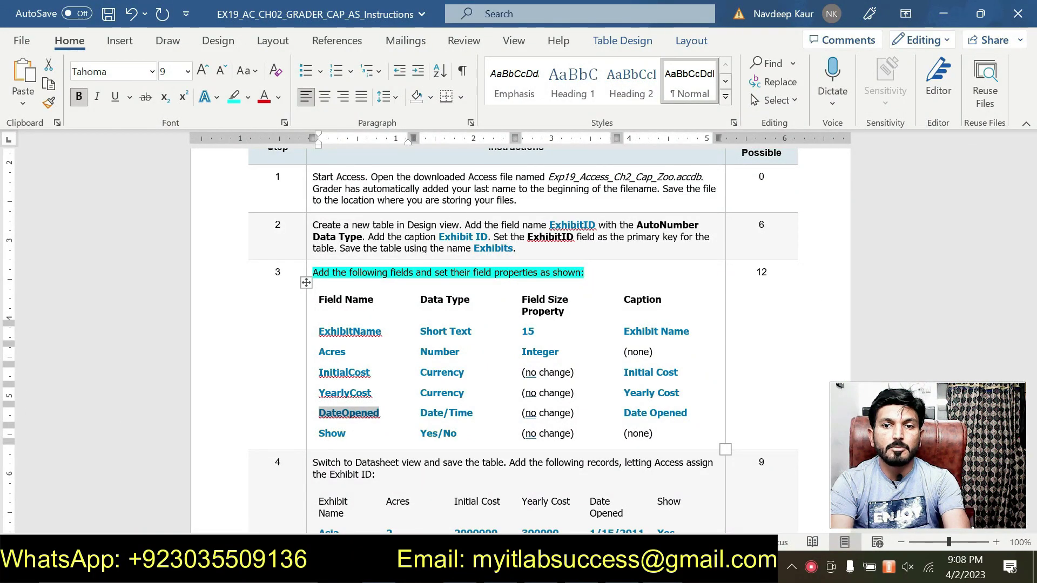
{"action": "key", "text": "alt+Tab"}
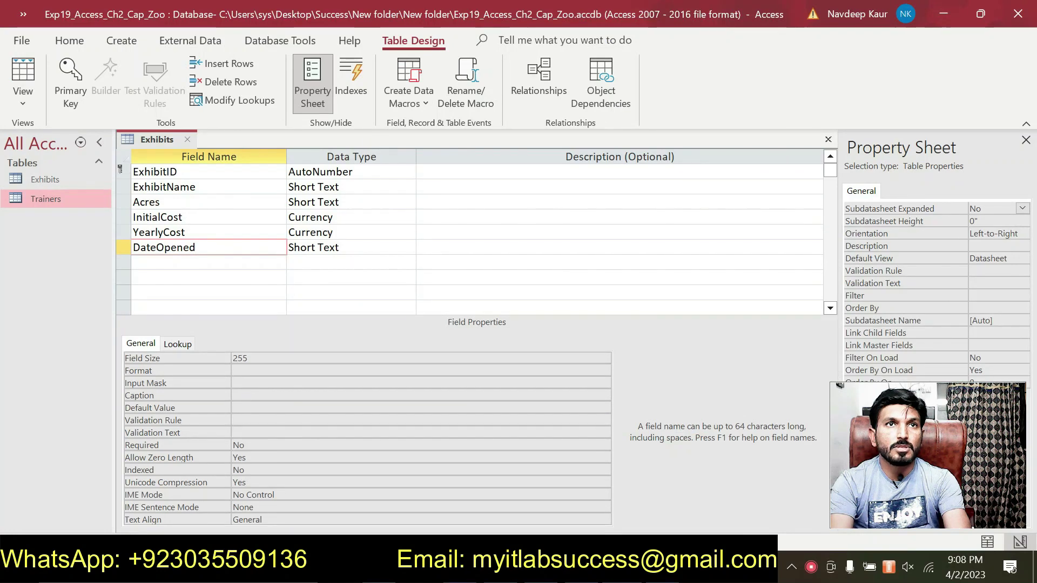
{"action": "left_click", "coordinate": [409, 247]}
{"action": "left_click", "coordinate": [410, 247]}
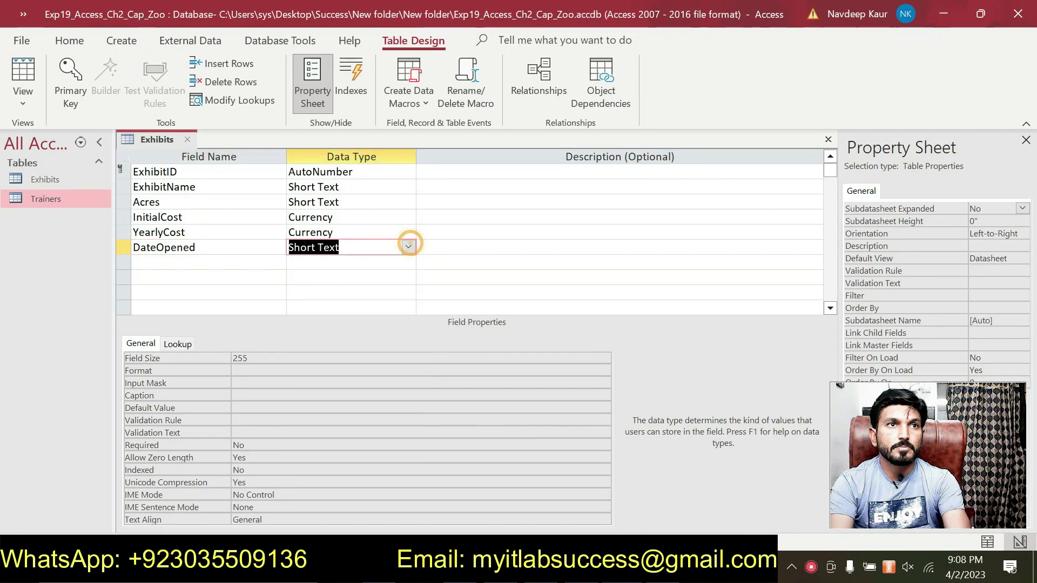
{"action": "left_click", "coordinate": [409, 248]}
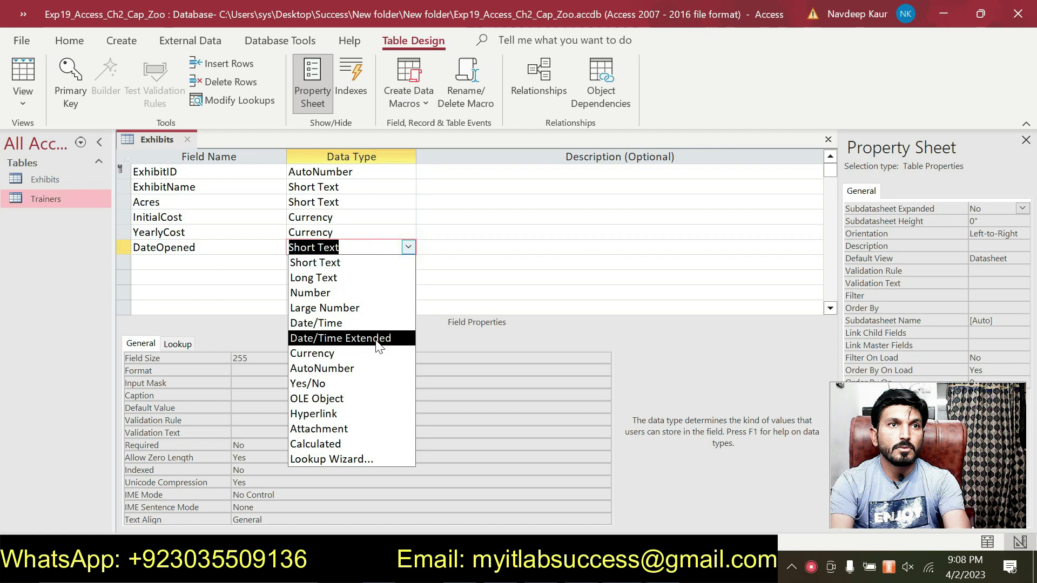
{"action": "left_click", "coordinate": [375, 323]}
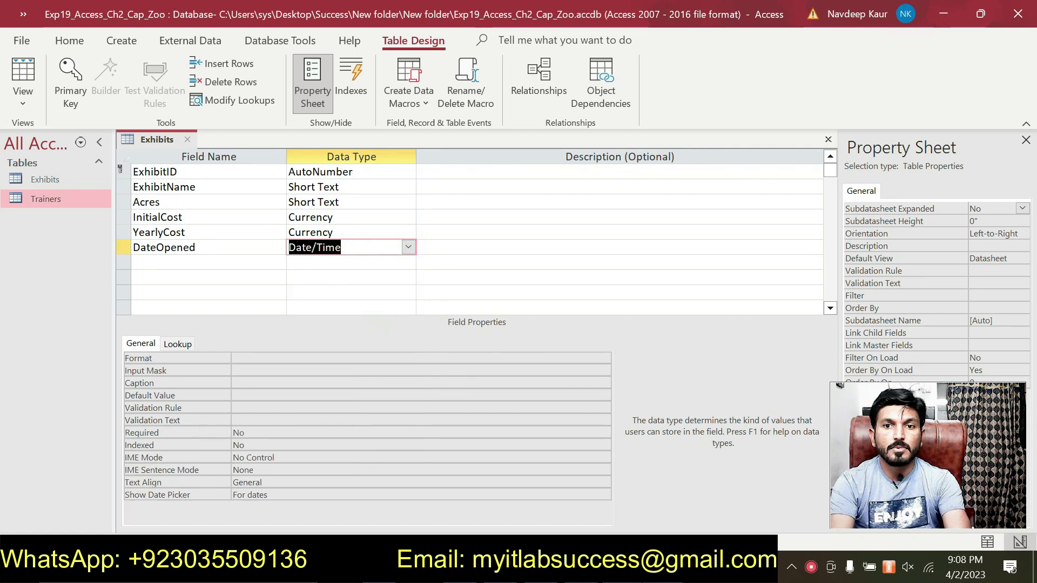
Copy the caption Date Opened from the Word instructions and set it as the DateOpened field's caption in Access.
{"action": "key", "text": "alt+Tab"}
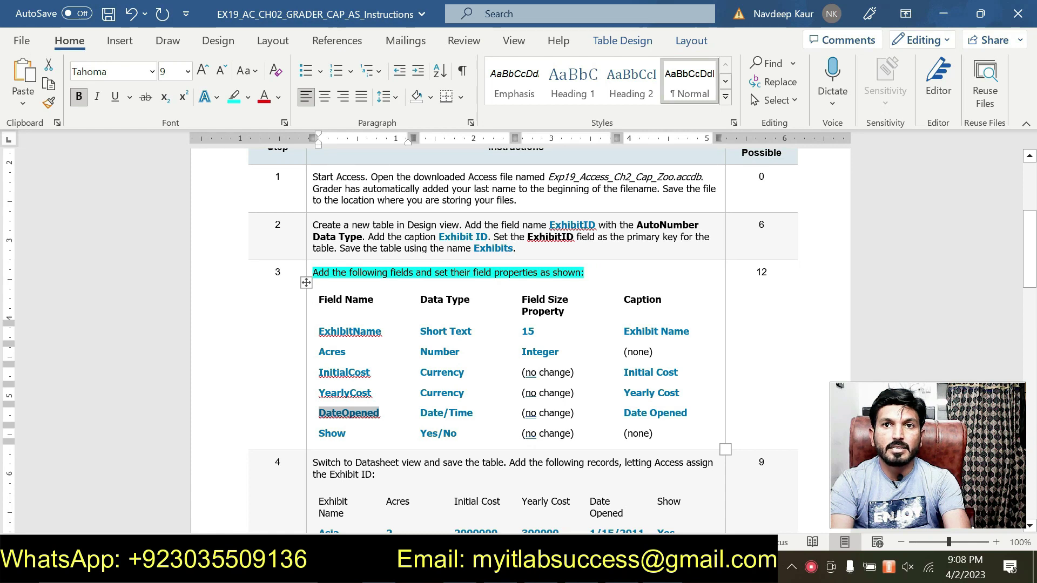
{"action": "left_click_drag", "start_coordinate": [621, 413], "coordinate": [687, 414]}
{"action": "key", "text": "ctrl+c"}
{"action": "key", "text": "alt+Tab"}
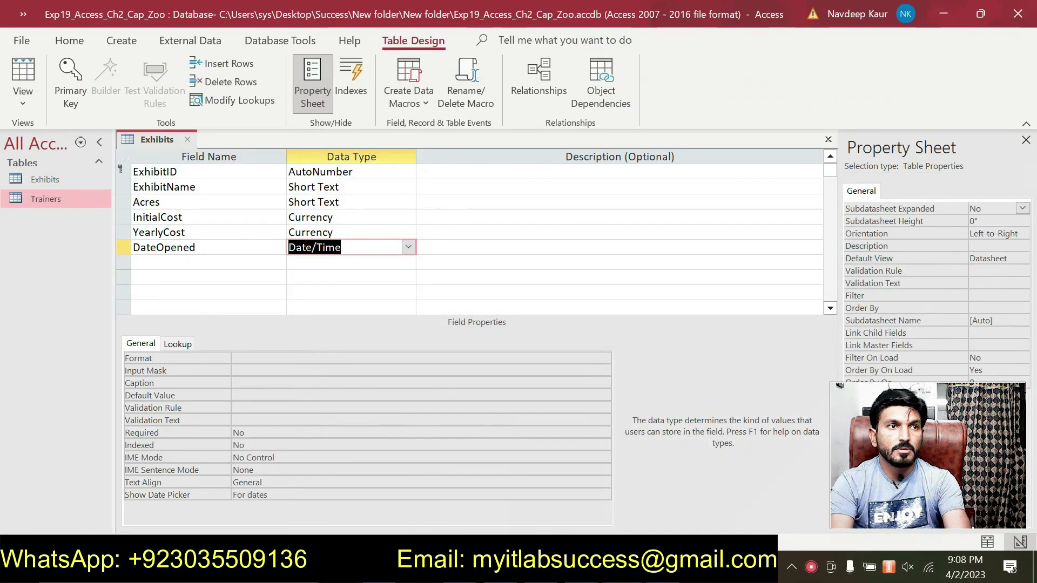
{"action": "left_click", "coordinate": [274, 382]}
{"action": "key", "text": "ctrl+v"}
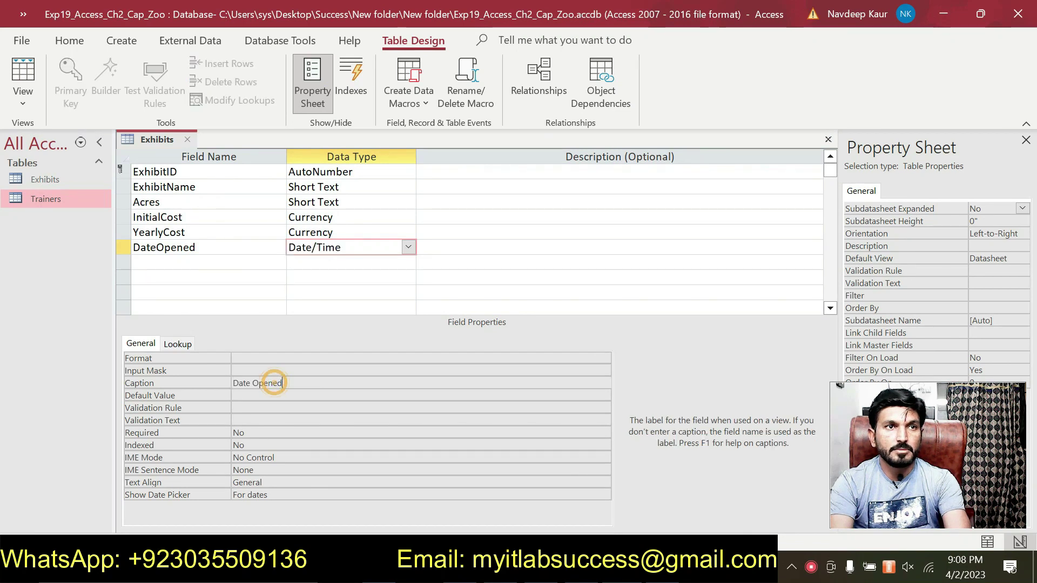
Copy the field name Show from Word and add it in Access as the seventh field with the Yes/No data type.
{"action": "key", "text": "alt+Tab"}
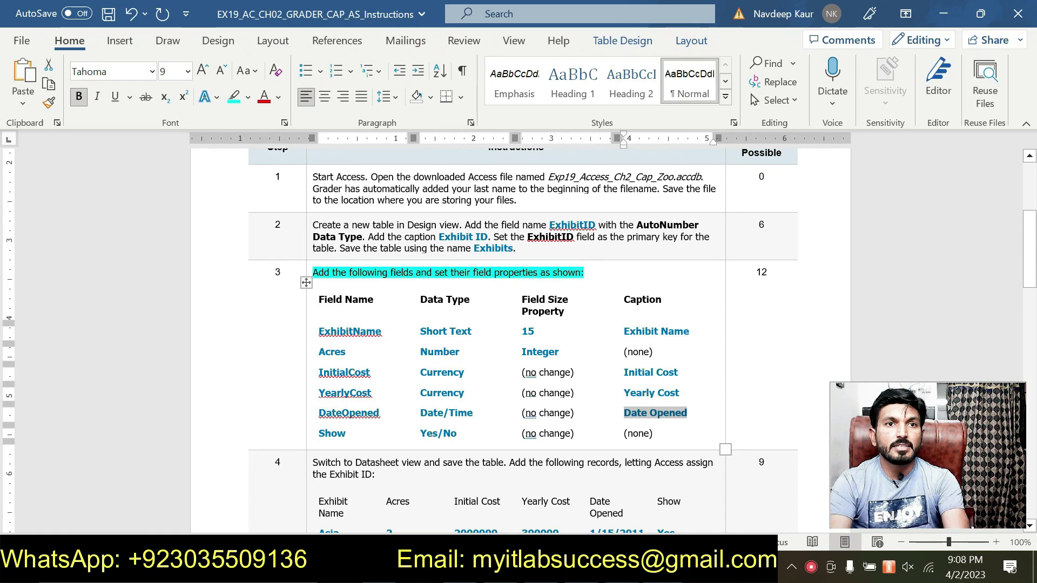
{"action": "double_click", "coordinate": [332, 433]}
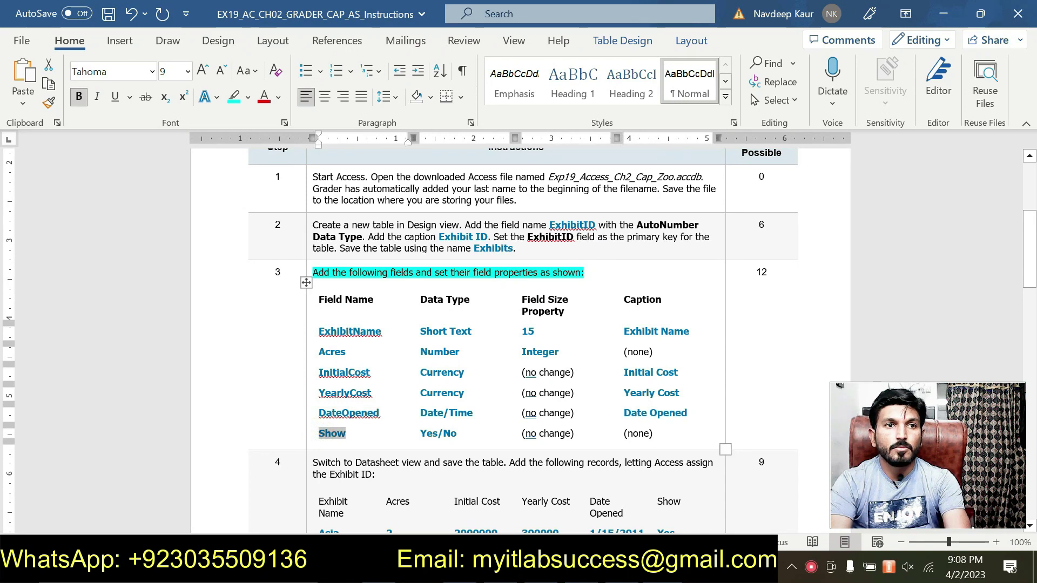
{"action": "key", "text": "alt+Tab"}
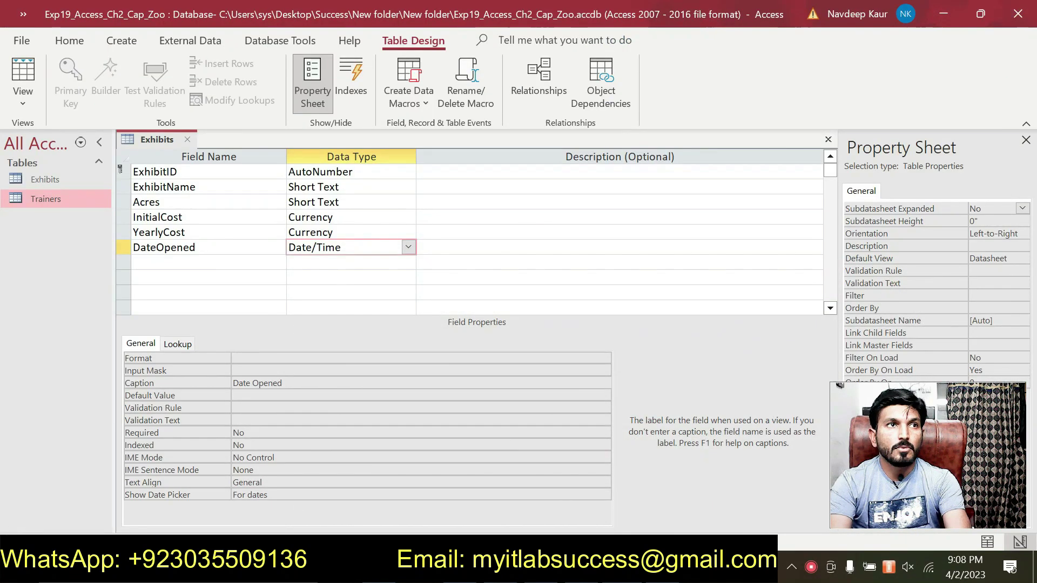
{"action": "left_click", "coordinate": [199, 262]}
{"action": "key", "text": "ctrl+v"}
{"action": "left_click", "coordinate": [408, 263]}
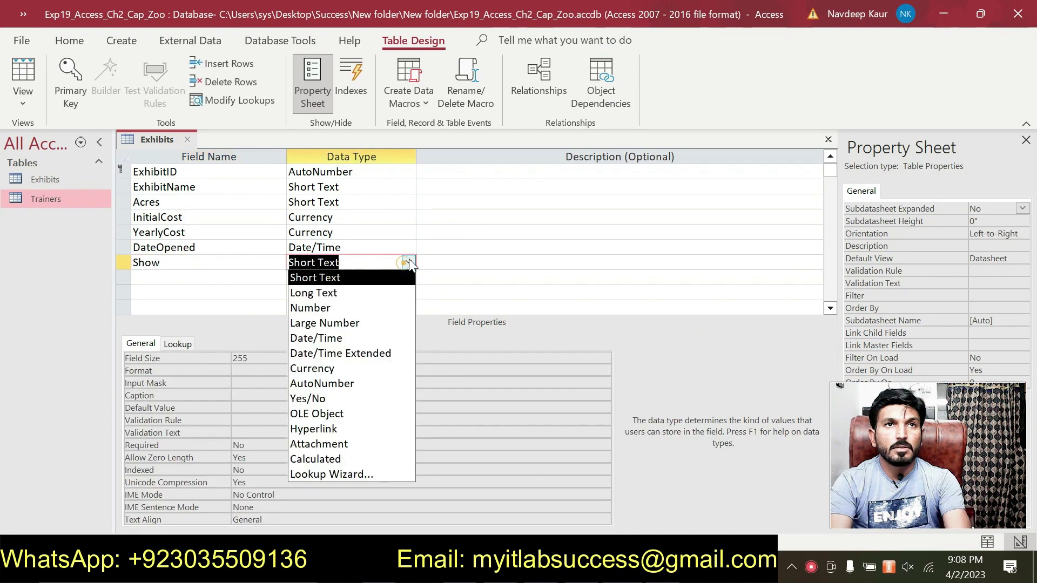
{"action": "left_click", "coordinate": [352, 399]}
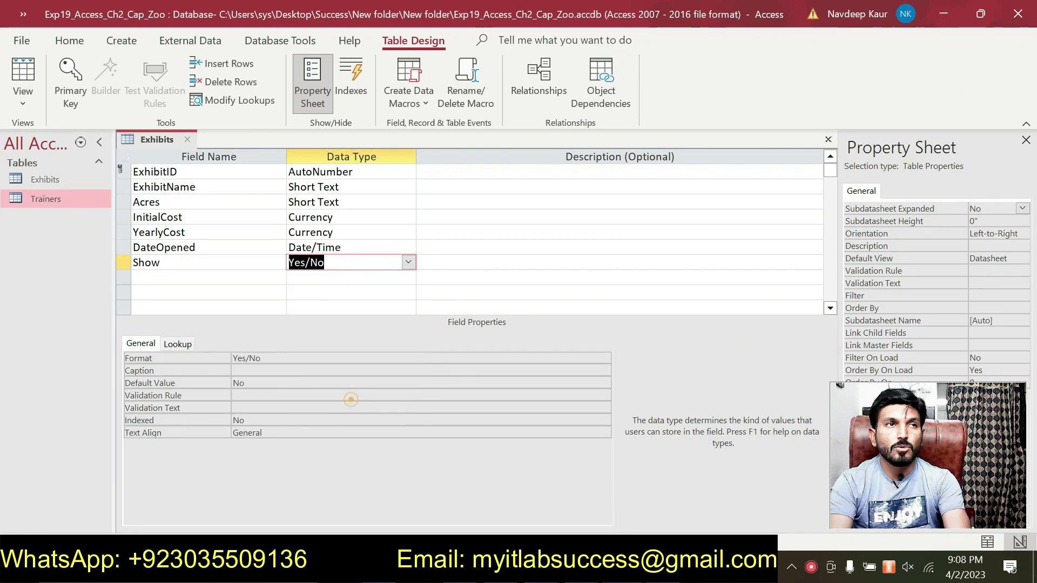
In the Word instructions, remove the highlight from the step 3 sentence and highlight the step 4 instruction about adding records.
{"action": "key", "text": "alt+Tab"}
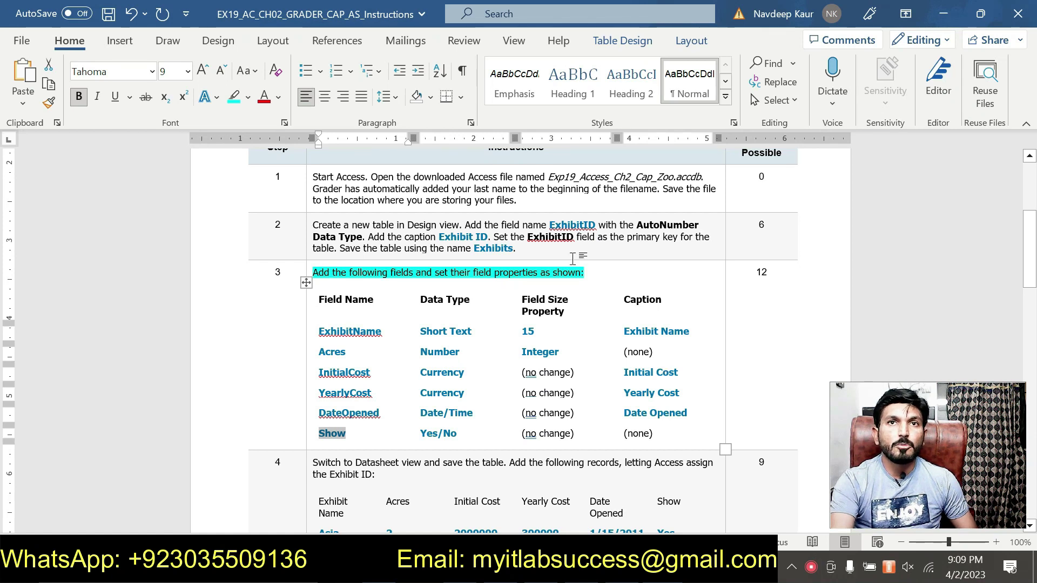
{"action": "triple_click", "coordinate": [585, 273]}
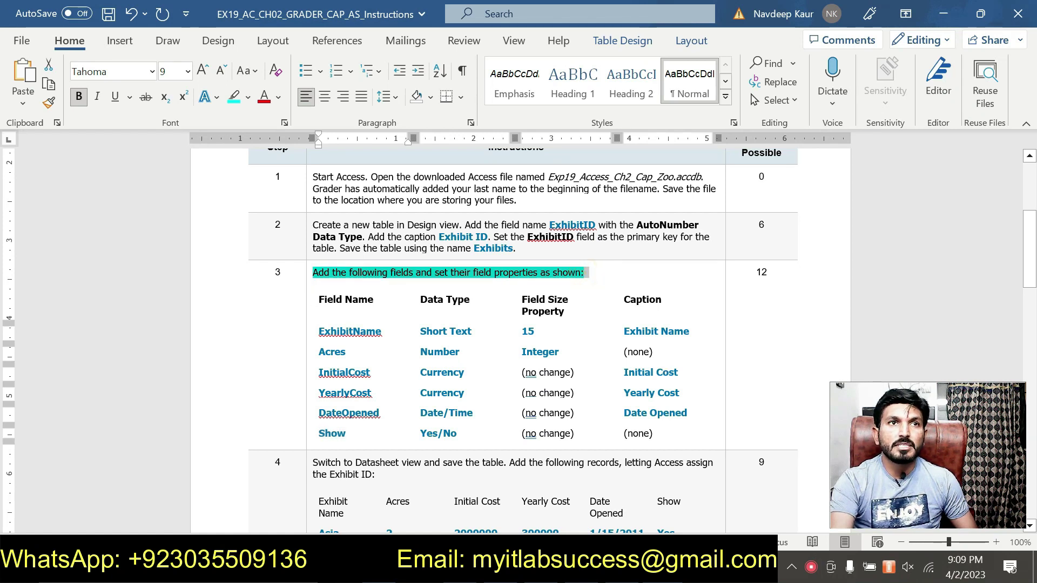
{"action": "left_click", "coordinate": [378, 245]}
{"action": "scroll", "coordinate": [467, 320], "scroll_direction": "down", "scroll_amount": 5}
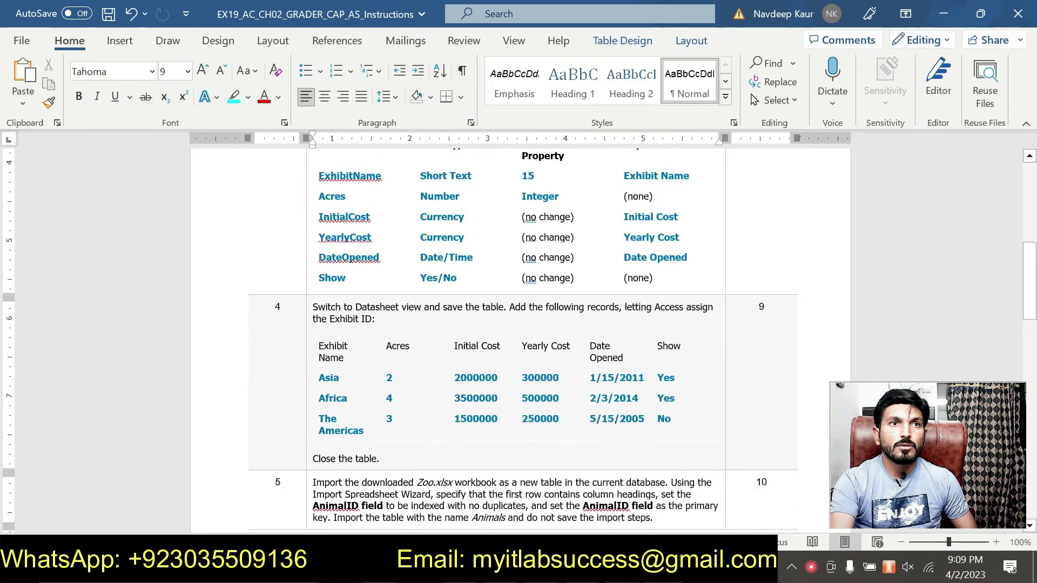
{"action": "triple_click", "coordinate": [375, 319]}
{"action": "left_click", "coordinate": [377, 288]}
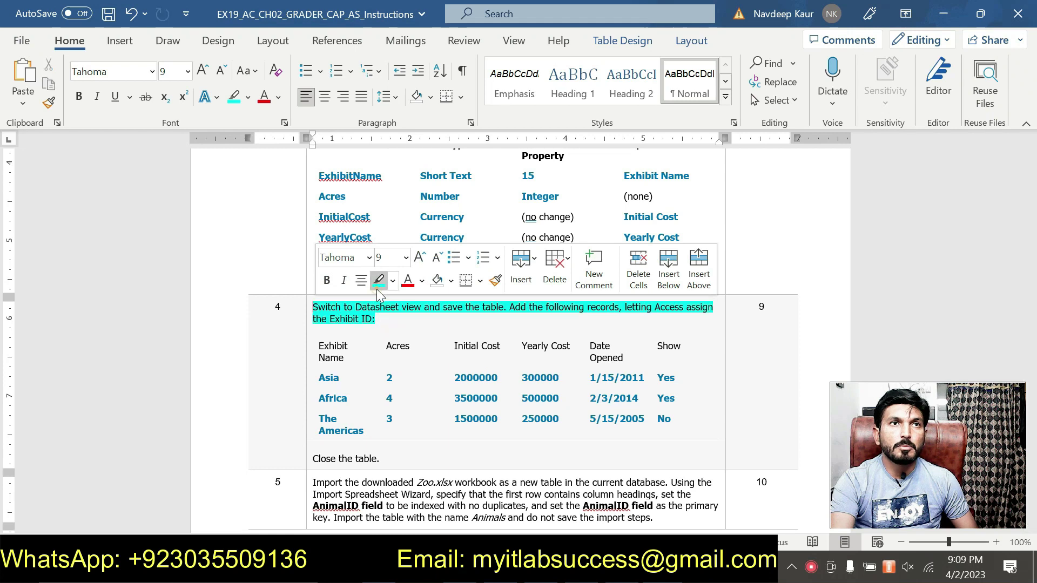
{"action": "scroll", "coordinate": [377, 289], "scroll_direction": "up", "scroll_amount": 3}
{"action": "scroll", "coordinate": [377, 290], "scroll_direction": "down", "scroll_amount": 3}
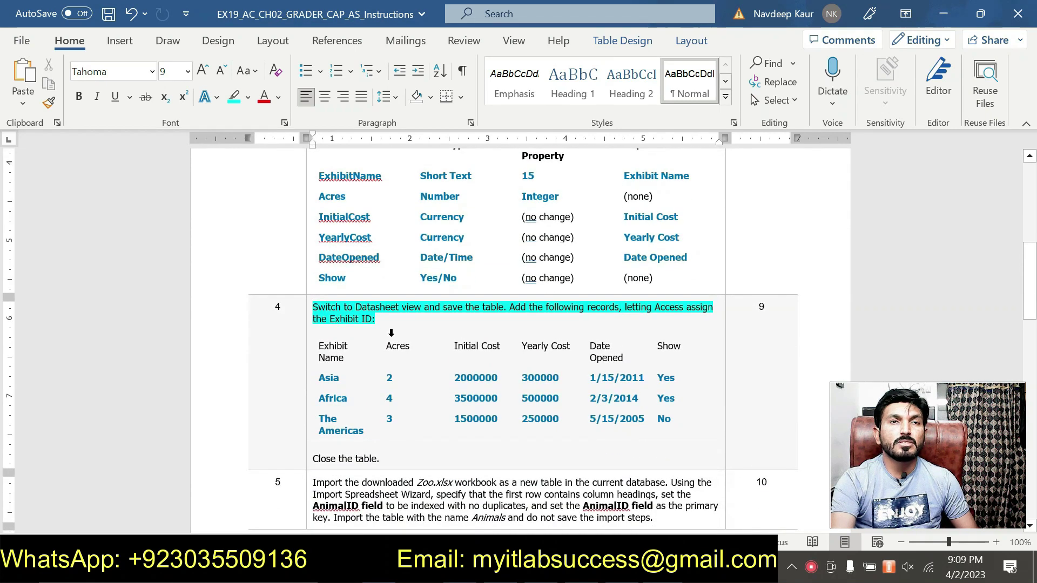
{"action": "scroll", "coordinate": [376, 331], "scroll_direction": "down", "scroll_amount": 1}
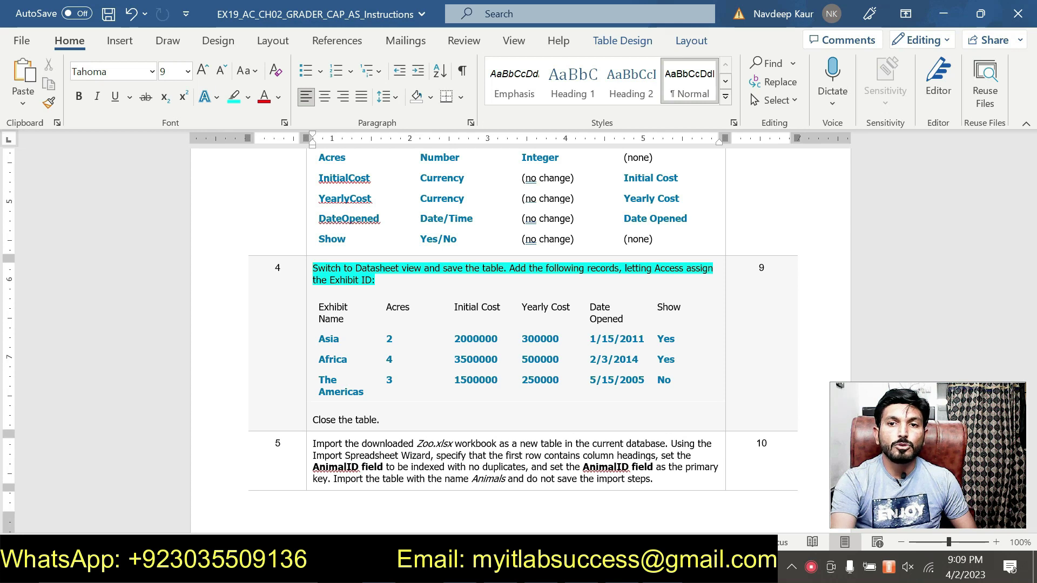
Switch to Access and change the Exhibits table to Datasheet view, saving the table.
{"action": "key", "text": "alt+Tab"}
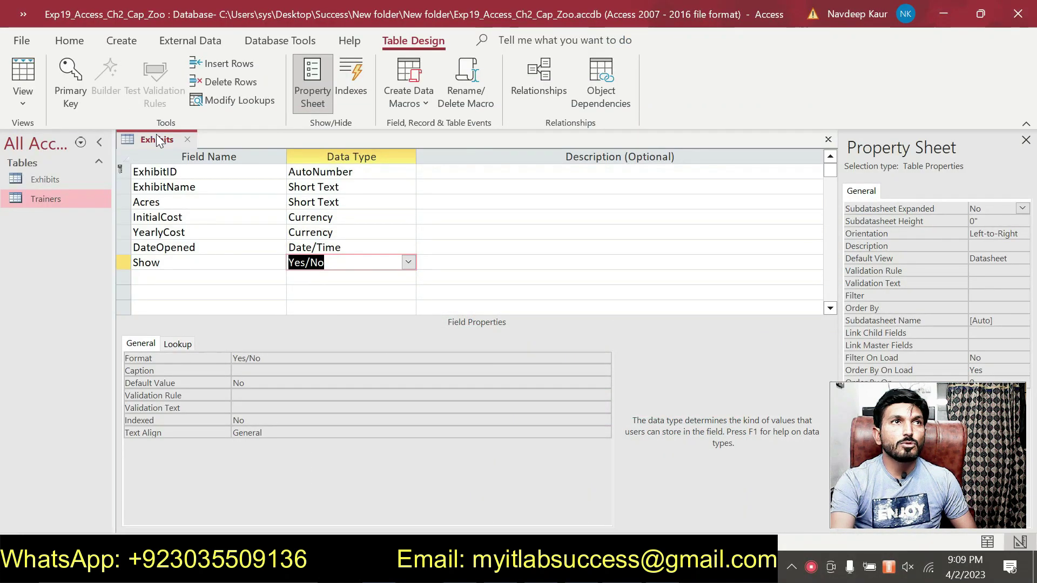
{"action": "right_click", "coordinate": [157, 139]}
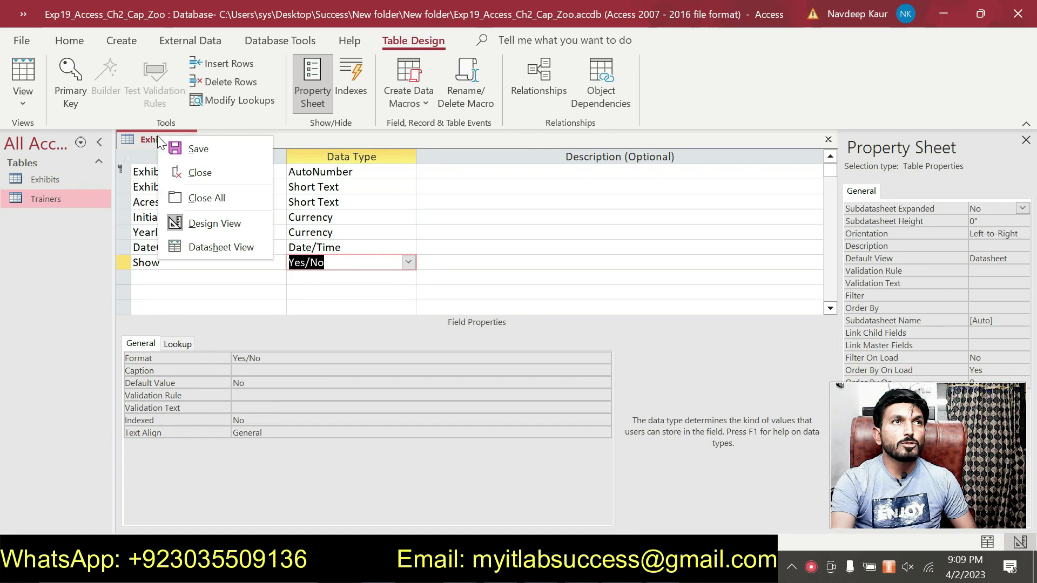
{"action": "left_click", "coordinate": [209, 248]}
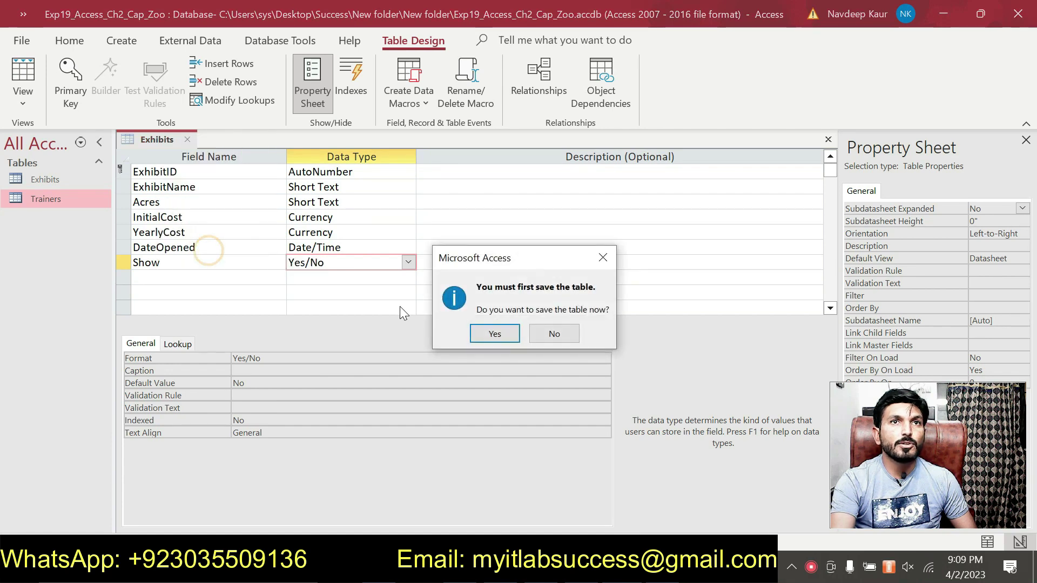
{"action": "left_click", "coordinate": [498, 334]}
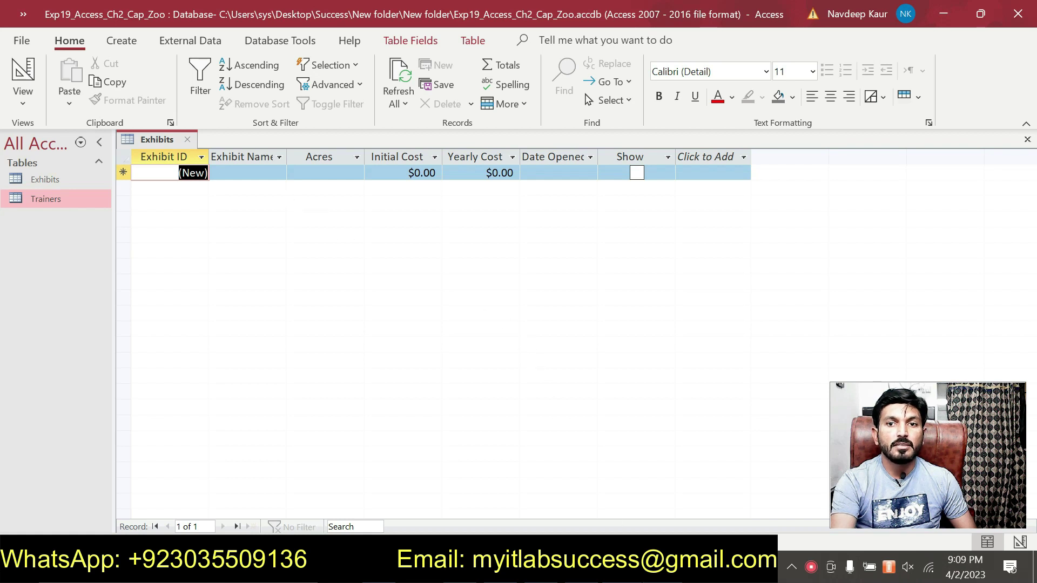
Copy the exhibit name Asia from Word into the first Exhibits record in Access and set its Acres to 2.
{"action": "key", "text": "alt+Tab"}
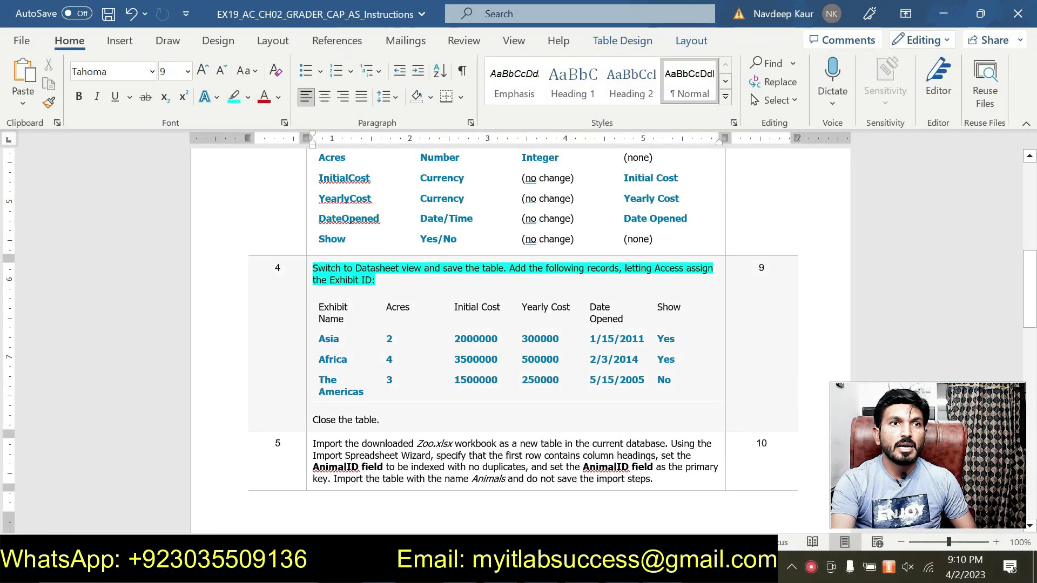
{"action": "double_click", "coordinate": [329, 339]}
{"action": "key", "text": "ctrl+c"}
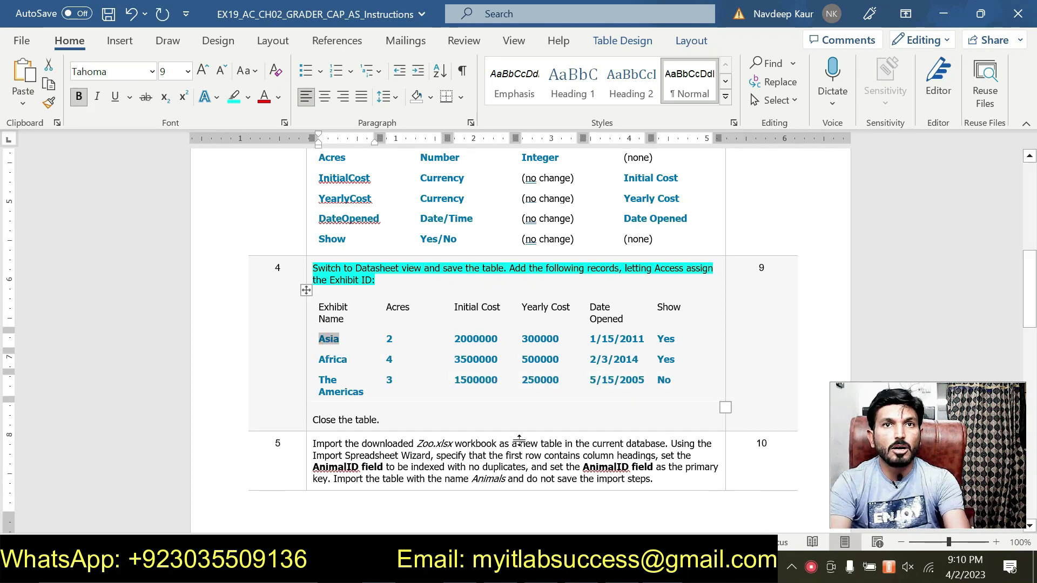
{"action": "key", "text": "alt+Tab"}
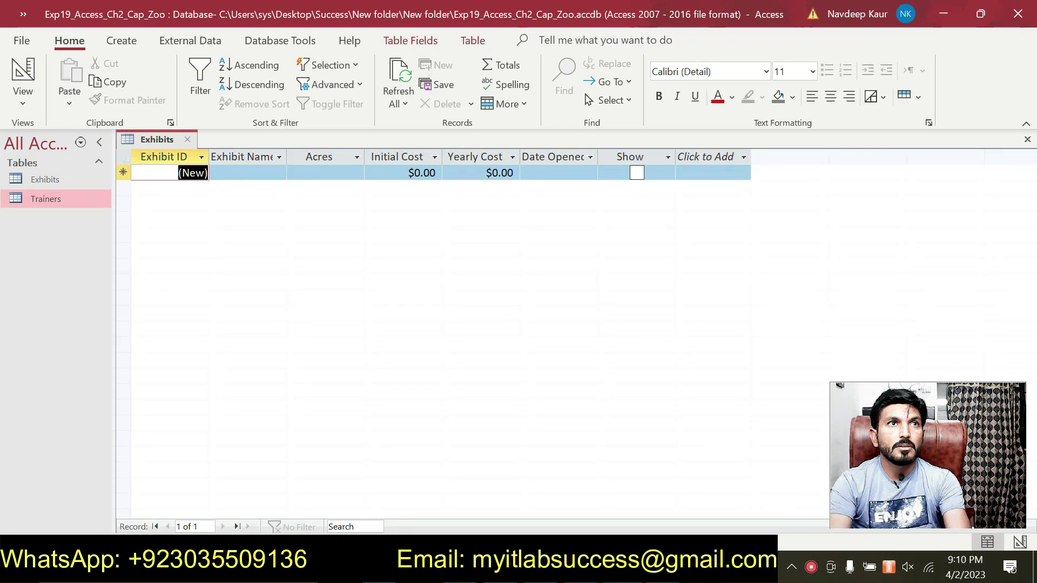
{"action": "left_click", "coordinate": [264, 172]}
{"action": "key", "text": "ctrl+v"}
{"action": "left_click", "coordinate": [336, 173]}
{"action": "type", "text": "2"}
Look up Asia's initial cost in the Word instructions and set Initial Cost to 2000000 in the Asia record in Access.
{"action": "key", "text": "alt+Tab"}
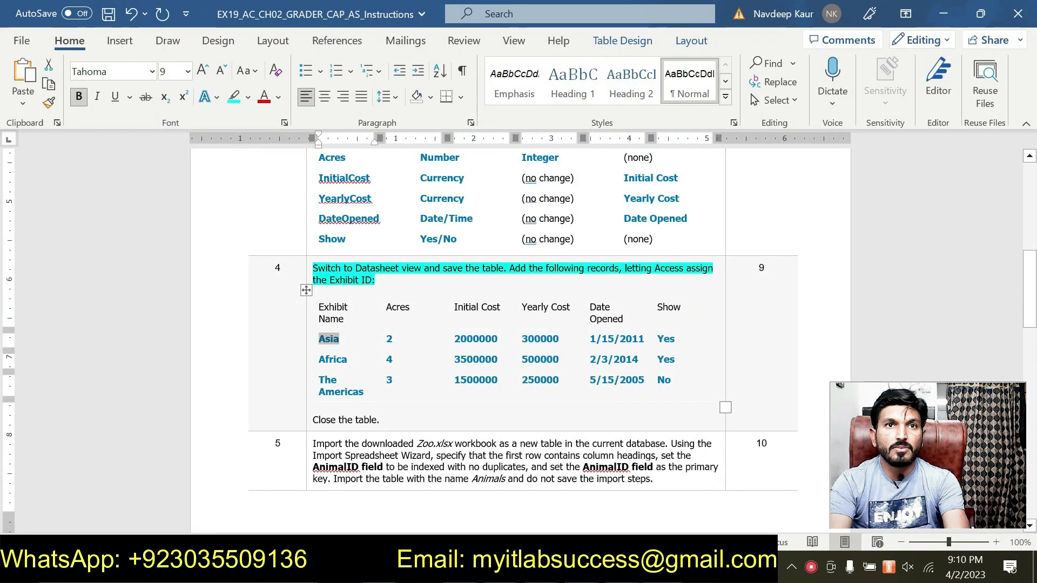
{"action": "double_click", "coordinate": [455, 338]}
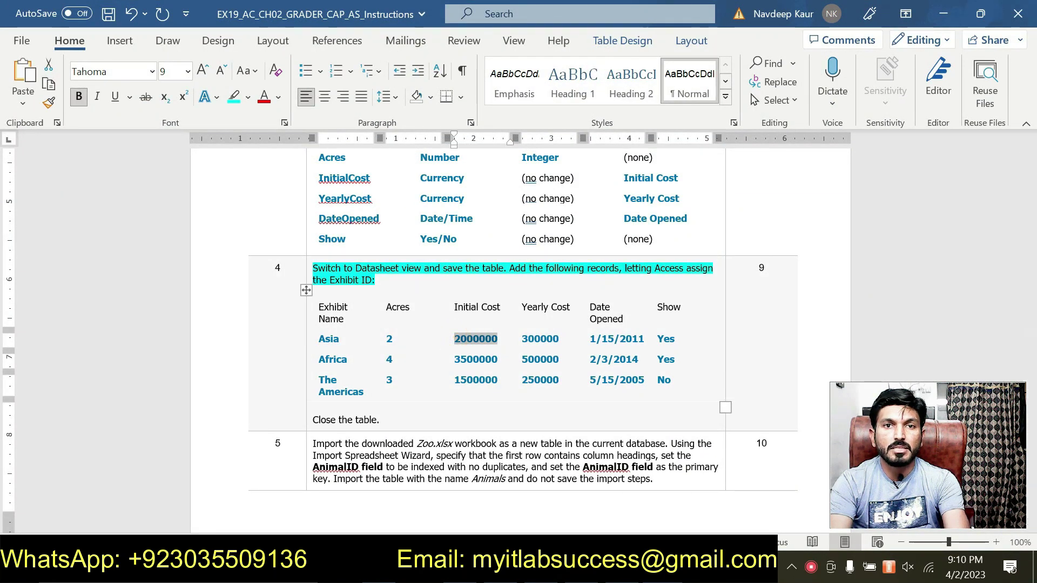
{"action": "key", "text": "alt+Tab"}
{"action": "left_click", "coordinate": [419, 173]}
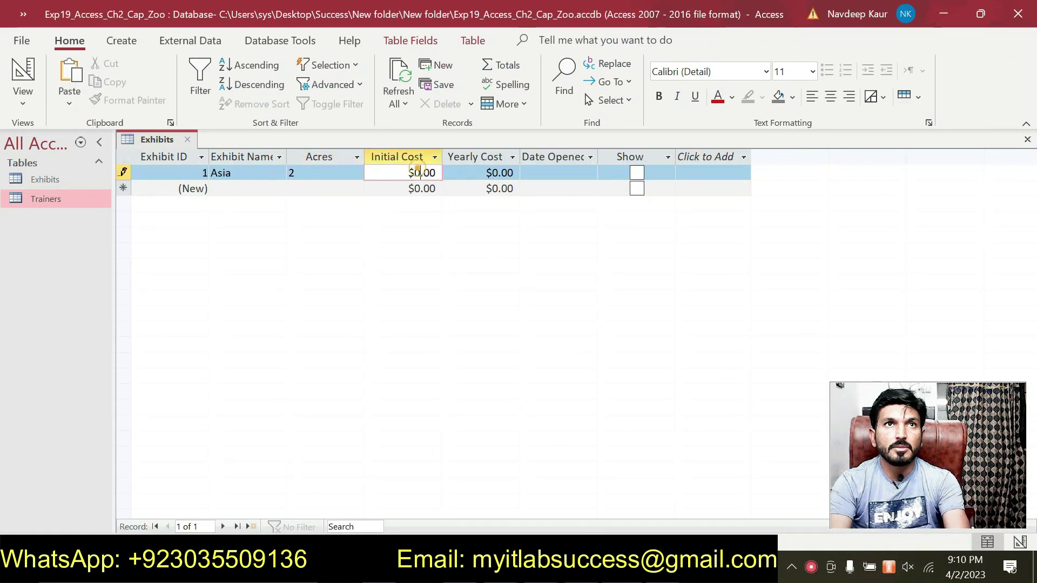
{"action": "key", "text": "shift+Tab"}
{"action": "key", "text": "shift+Tab"}
{"action": "key", "text": "shift+Tab"}
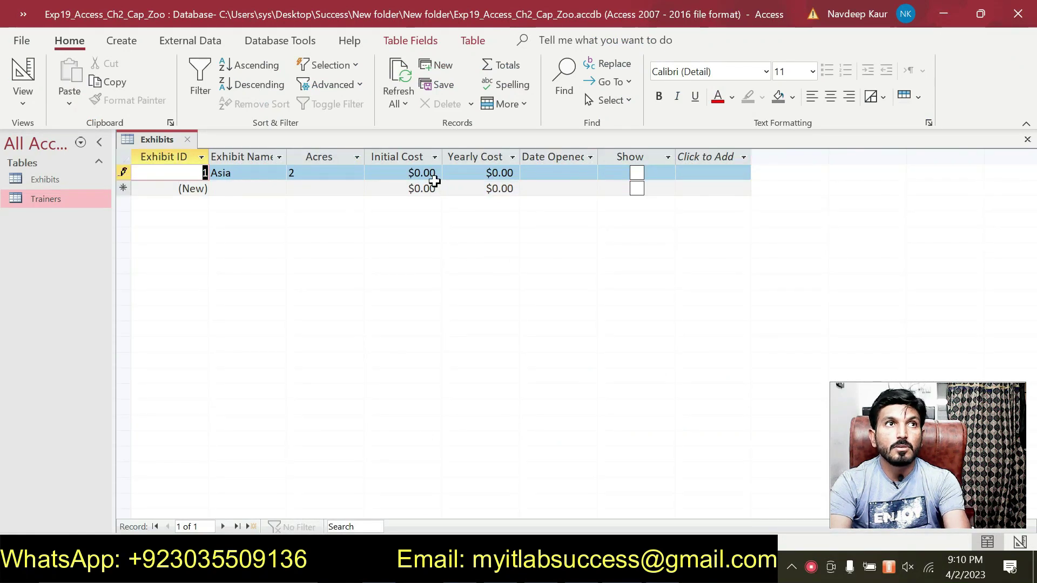
{"action": "key", "text": "Tab"}
{"action": "key", "text": "Tab"}
{"action": "key", "text": "Tab"}
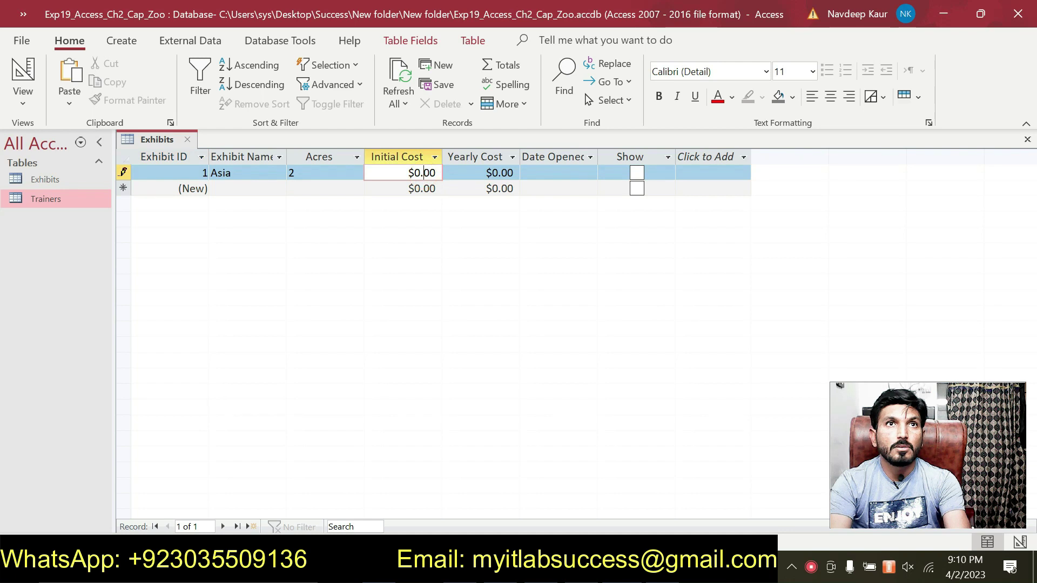
{"action": "type", "text": "2000000"}
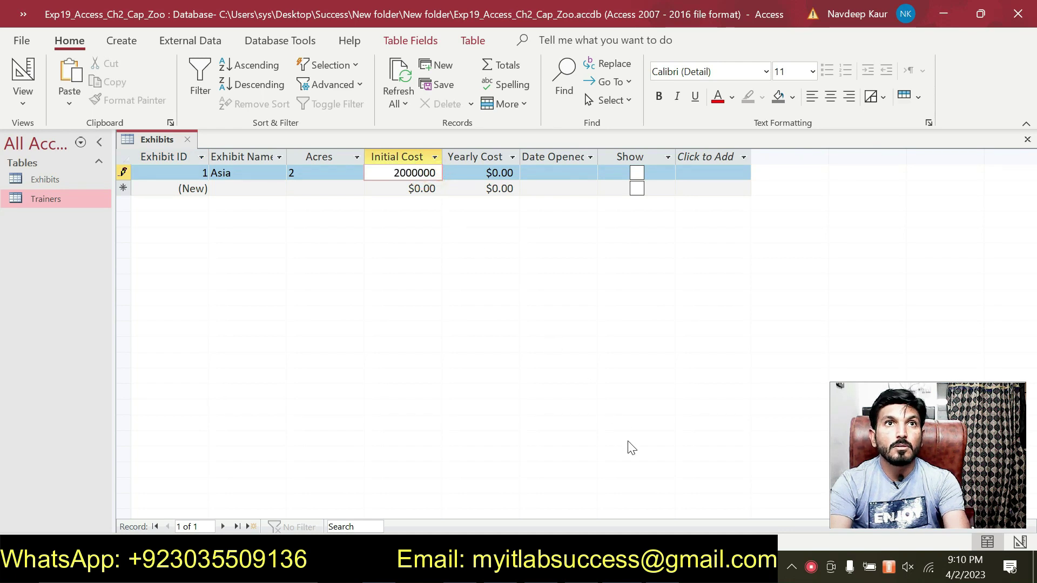
Copy Asia's yearly cost, 300000, from Word into the Yearly Cost field of the Asia record in Access.
{"action": "key", "text": "alt+Tab"}
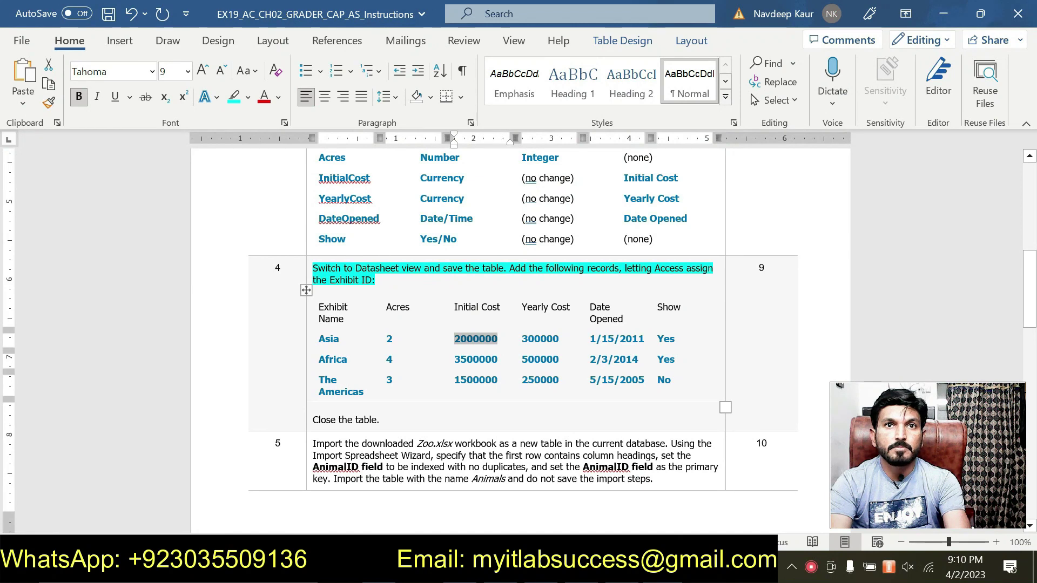
{"action": "double_click", "coordinate": [540, 339]}
{"action": "key", "text": "ctrl+c"}
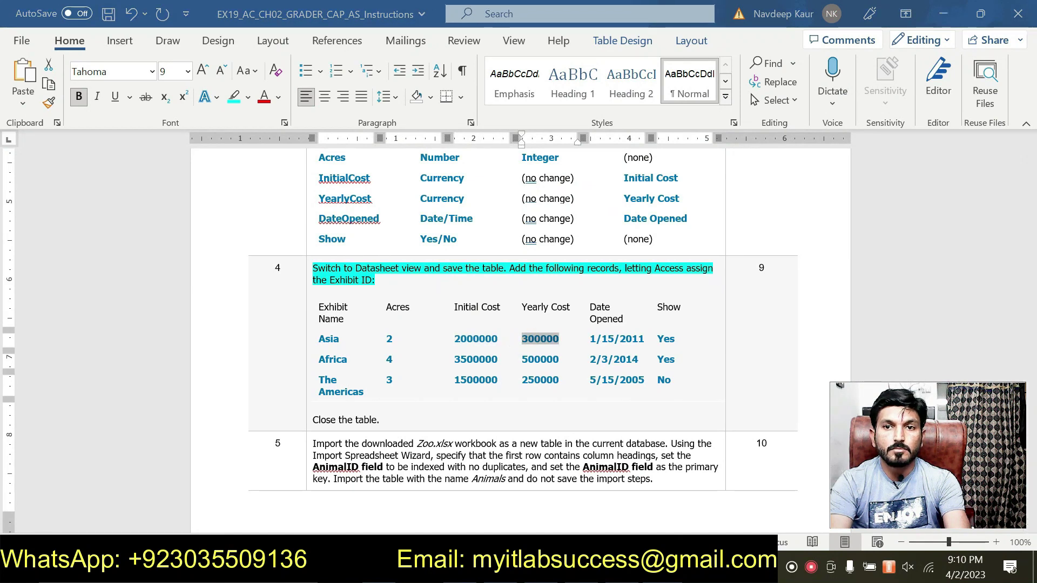
{"action": "key", "text": "alt+Tab"}
{"action": "key", "text": "Tab"}
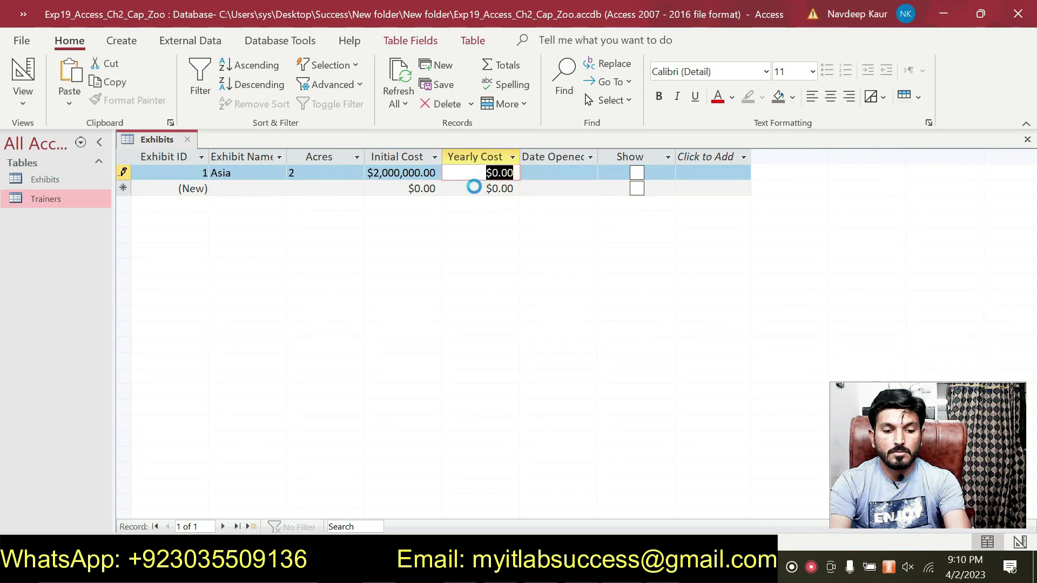
{"action": "key", "text": "ctrl+v"}
Copy Asia's opening date, 1/15/2011, from Word into the Date Opened field of the Asia record in Access.
{"action": "key", "text": "alt+Tab"}
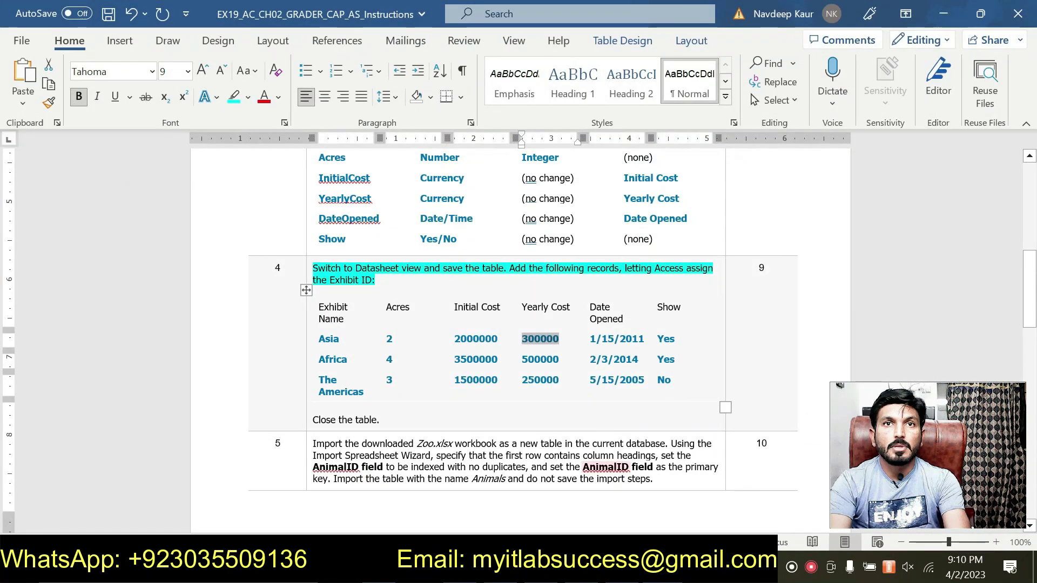
{"action": "double_click", "coordinate": [592, 340]}
{"action": "key", "text": "ctrl+c"}
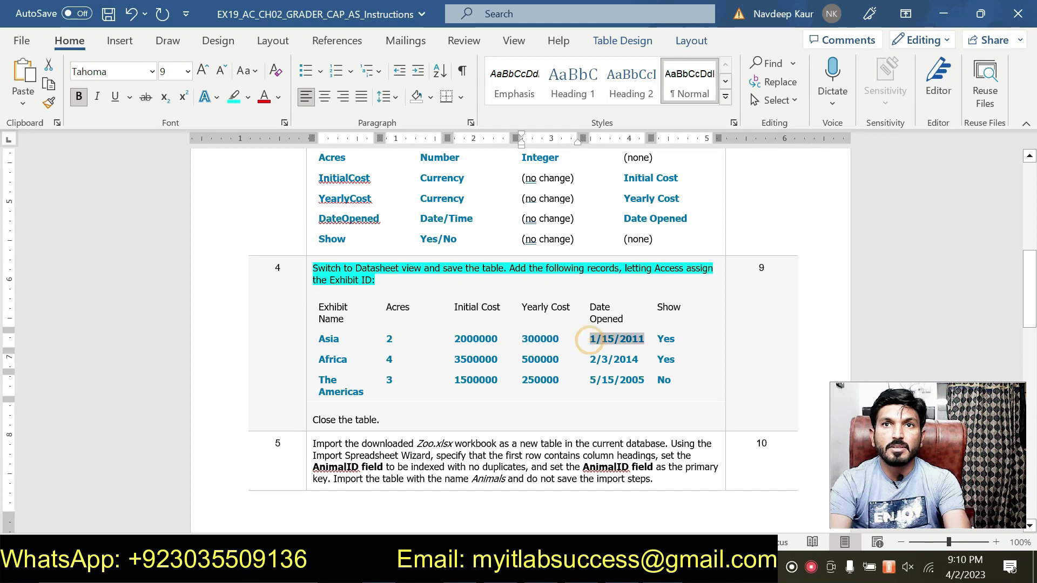
{"action": "key", "text": "alt+Tab"}
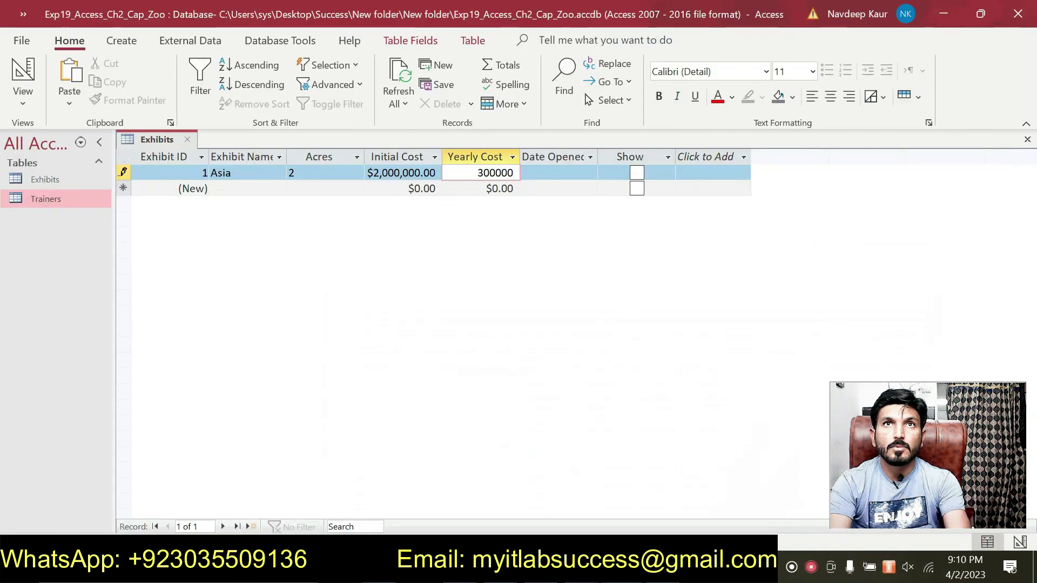
{"action": "left_click", "coordinate": [570, 174]}
{"action": "key", "text": "ctrl+v"}
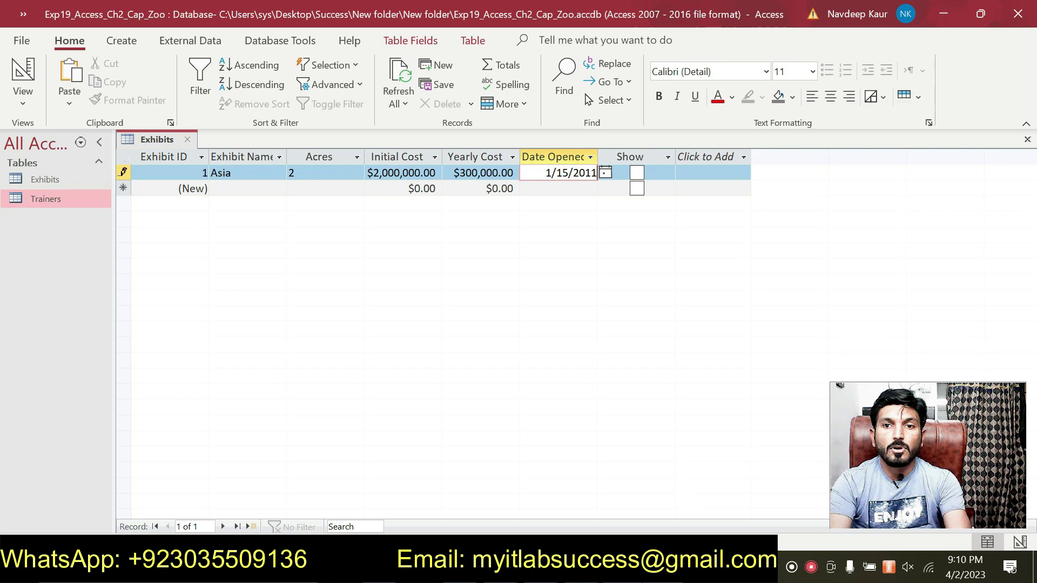
Check Asia's Show value in Word and set Show to Yes for the Asia record in Access.
{"action": "key", "text": "alt+Tab"}
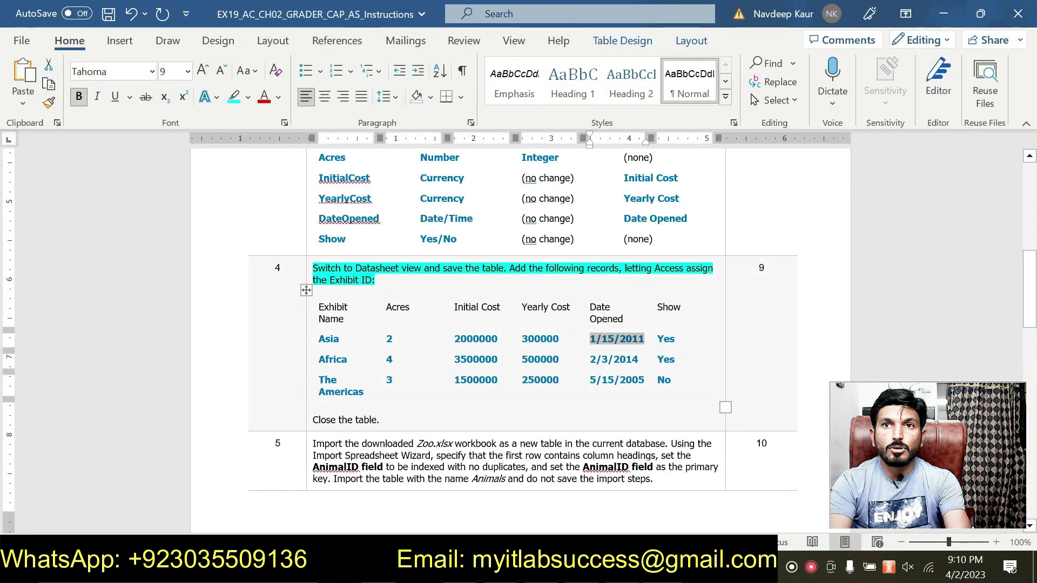
{"action": "double_click", "coordinate": [666, 339]}
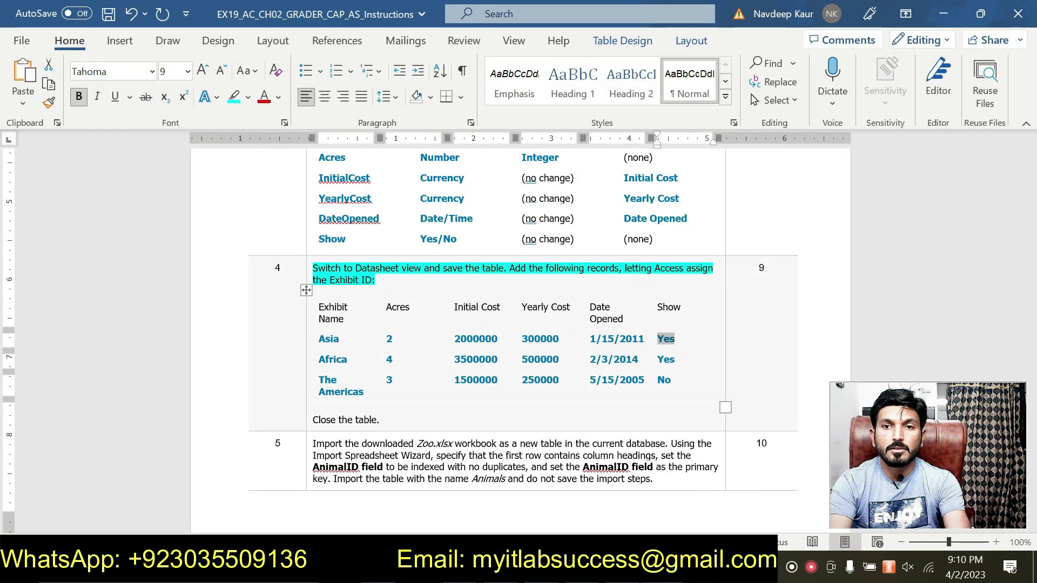
{"action": "key", "text": "alt+Tab"}
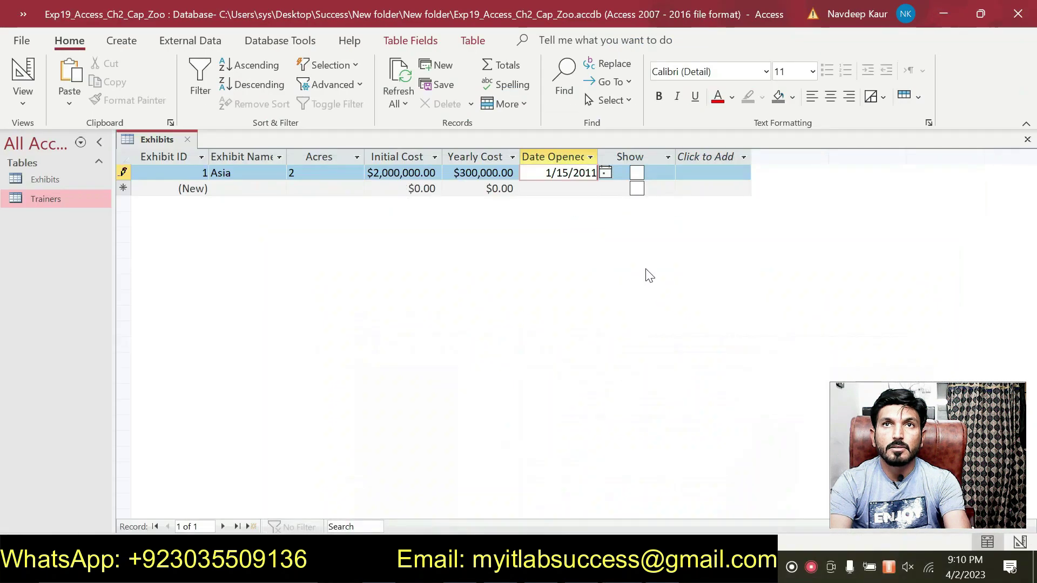
{"action": "left_click", "coordinate": [639, 173]}
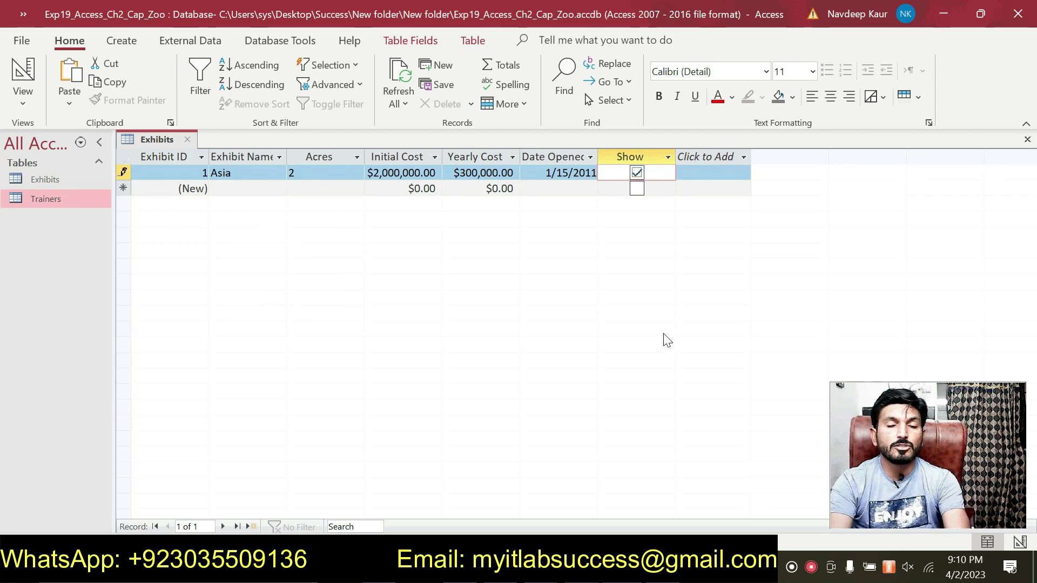
Copy the exhibit name Africa from Word into the Exhibit Name field of a new Exhibits record in Access.
{"action": "key", "text": "alt+Tab"}
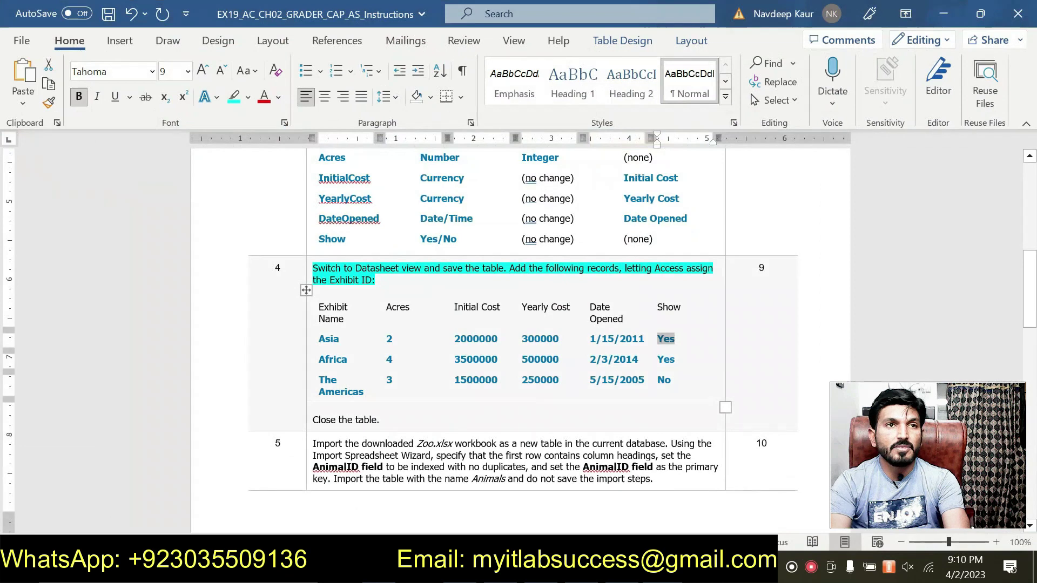
{"action": "double_click", "coordinate": [320, 358]}
{"action": "left_click_drag", "start_coordinate": [320, 359], "coordinate": [334, 374]}
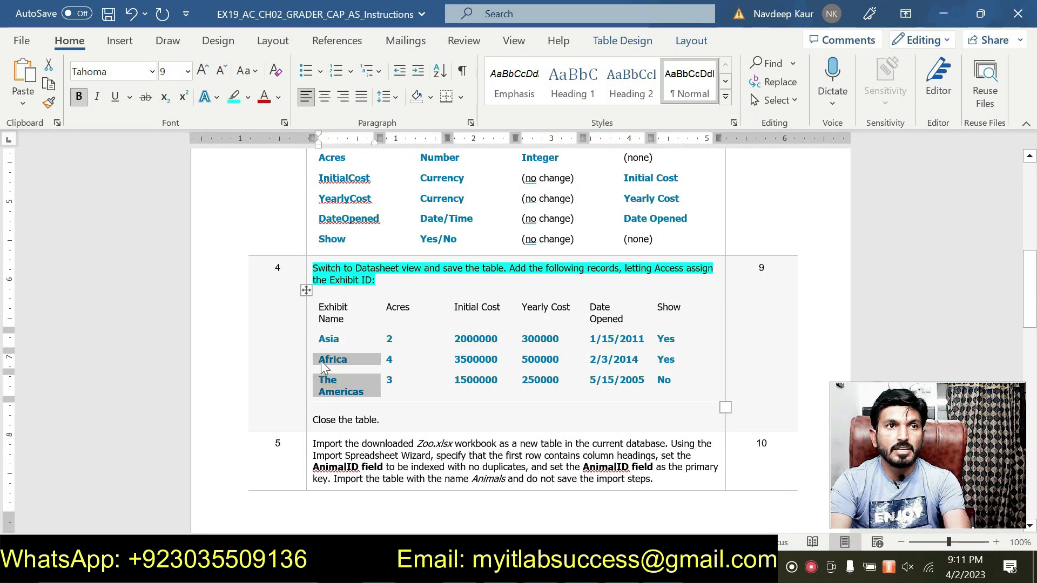
{"action": "double_click", "coordinate": [321, 361]}
{"action": "key", "text": "ctrl+c"}
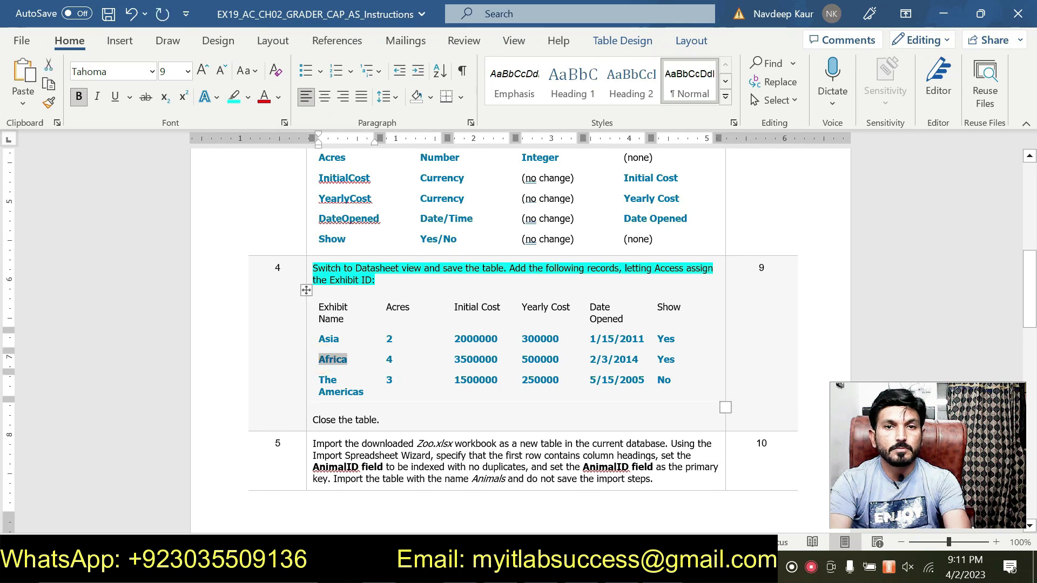
{"action": "key", "text": "alt+Tab"}
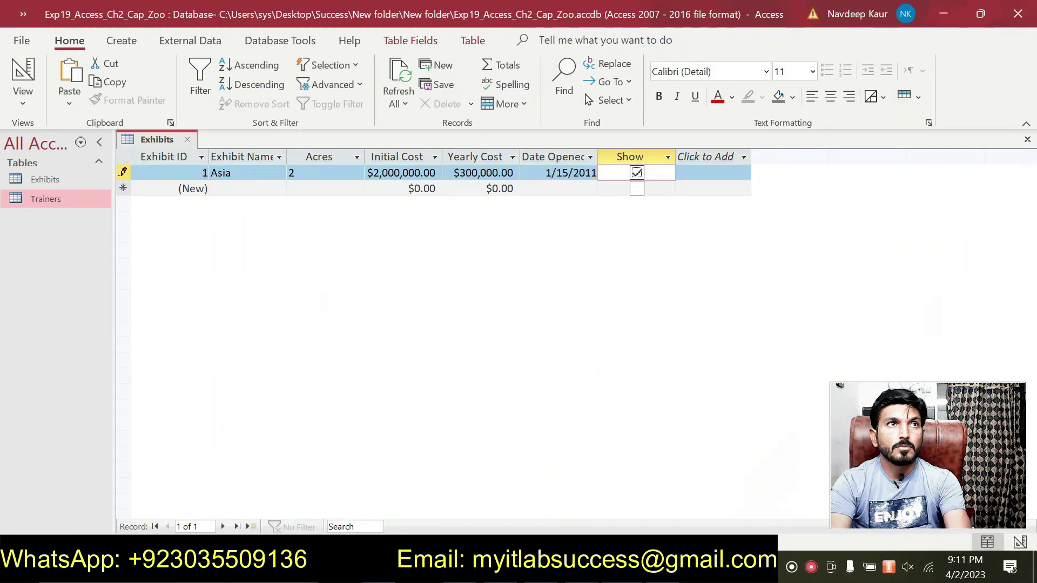
{"action": "left_click", "coordinate": [225, 188]}
{"action": "key", "text": "ctrl+v"}
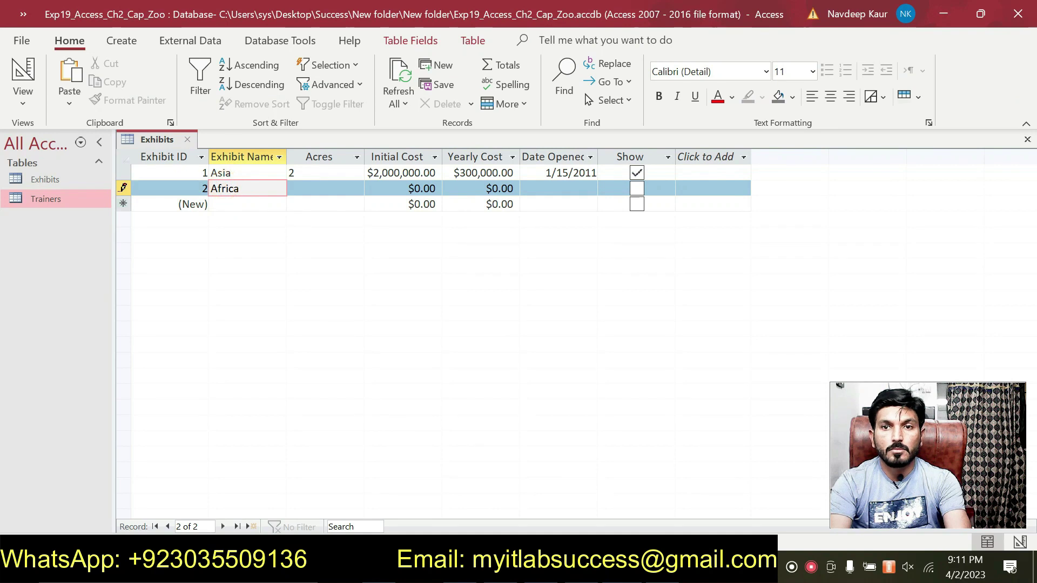
Look up Africa's values in Word and set Acres to 4 and Initial Cost to 3500000 in its Access record.
{"action": "key", "text": "alt+Tab"}
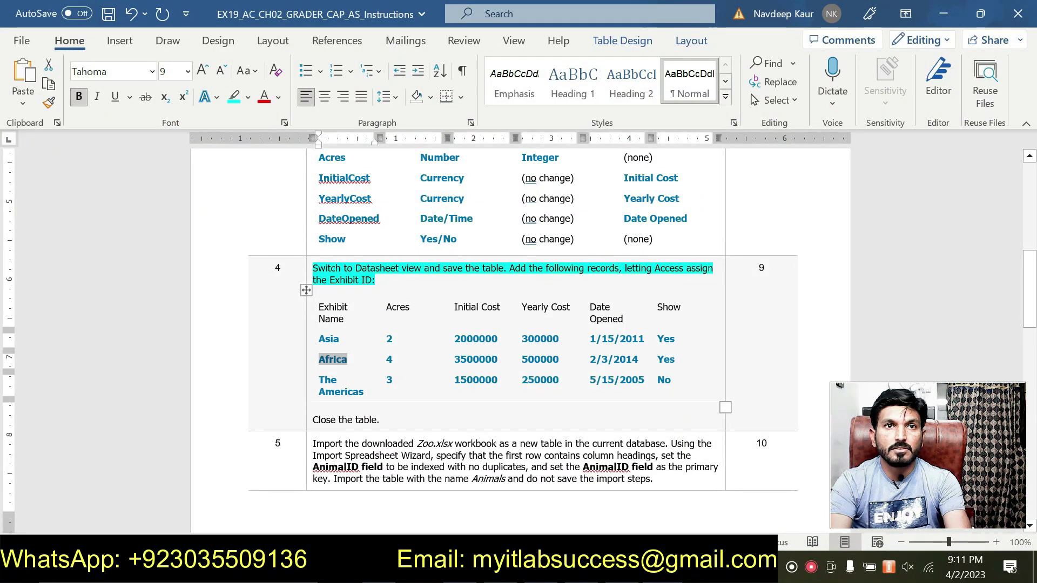
{"action": "left_click_drag", "start_coordinate": [452, 359], "coordinate": [498, 359]}
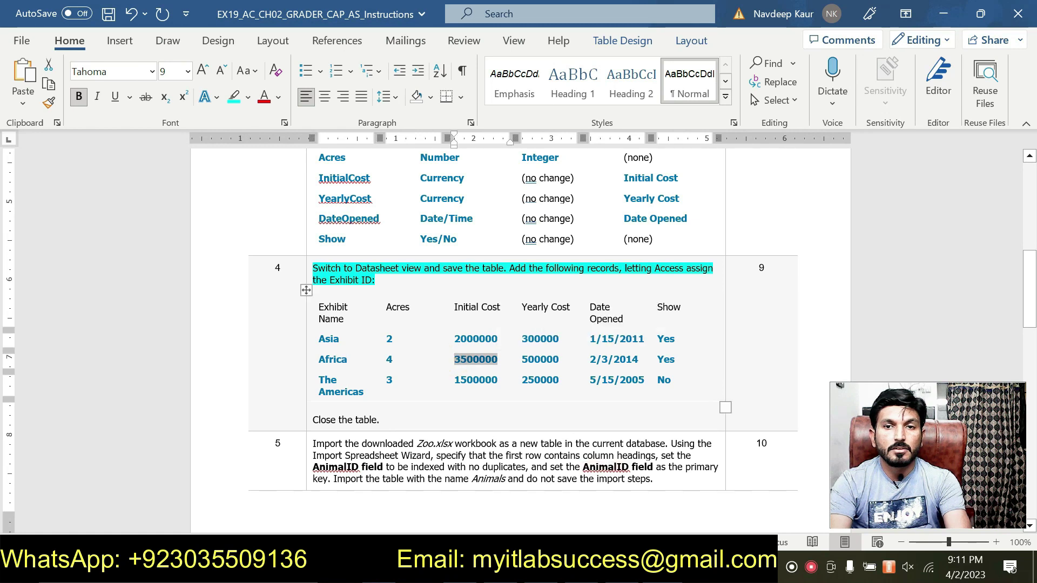
{"action": "key", "text": "alt+Tab"}
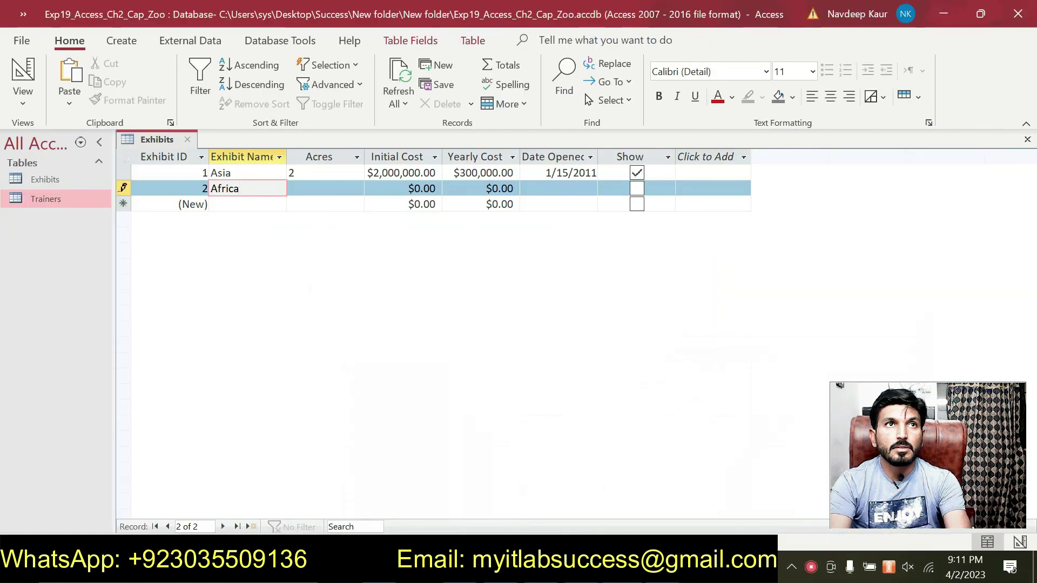
{"action": "left_click", "coordinate": [334, 193]}
{"action": "type", "text": "4"}
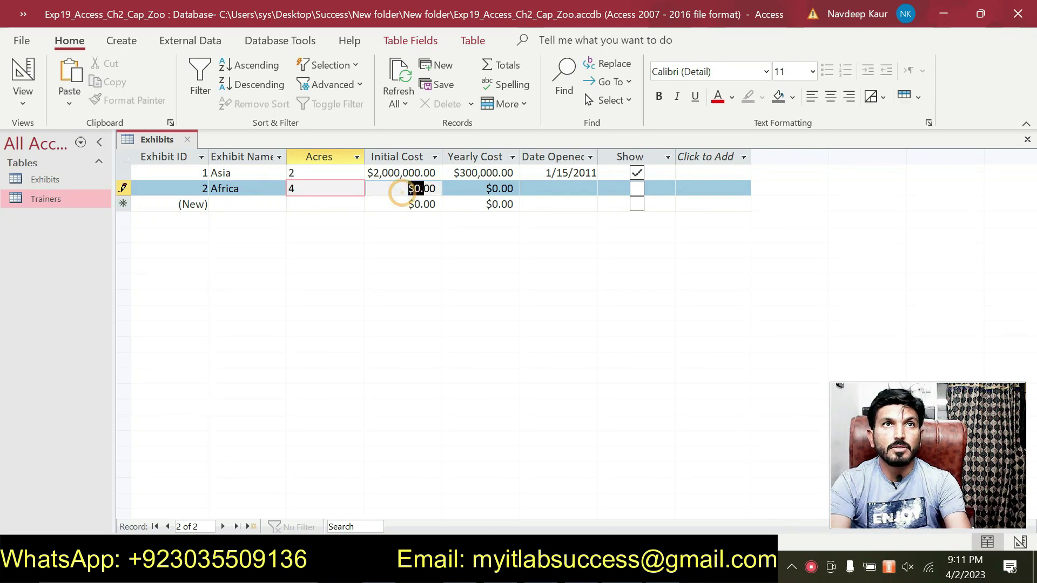
{"action": "key", "text": "Tab"}
{"action": "type", "text": "3500000"}
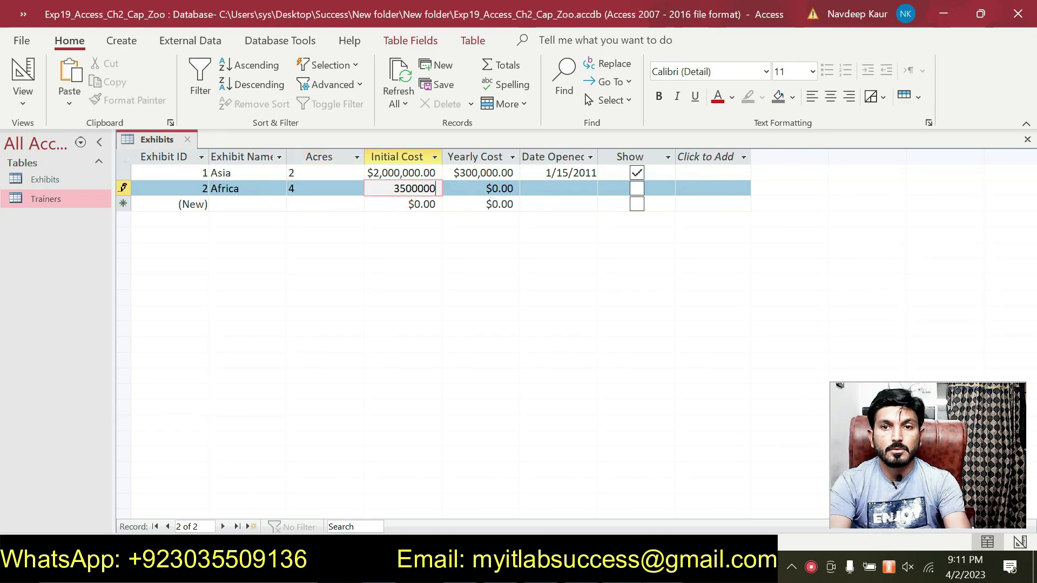
Copy Africa's yearly cost, 500000, from Word into the Yearly Cost field of the Africa record in Access.
{"action": "key", "text": "alt+Tab"}
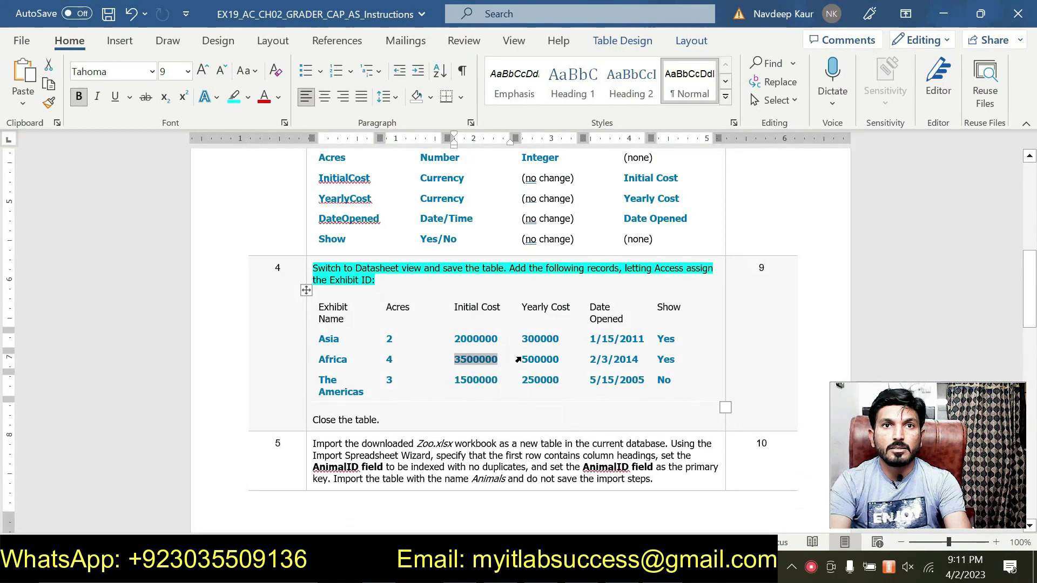
{"action": "left_click_drag", "start_coordinate": [519, 359], "coordinate": [558, 359]}
{"action": "key", "text": "ctrl+c"}
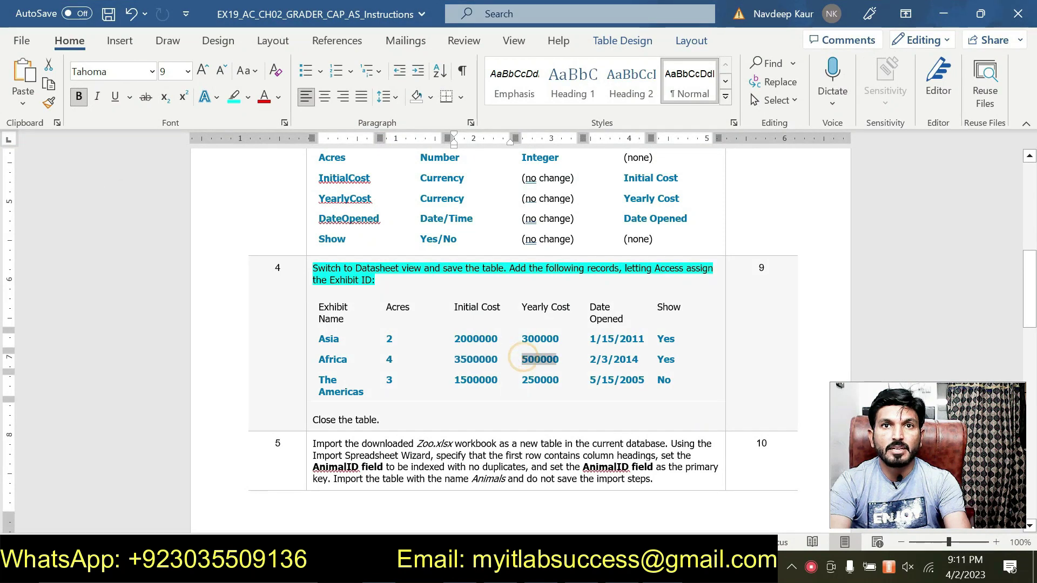
{"action": "key", "text": "alt+Tab"}
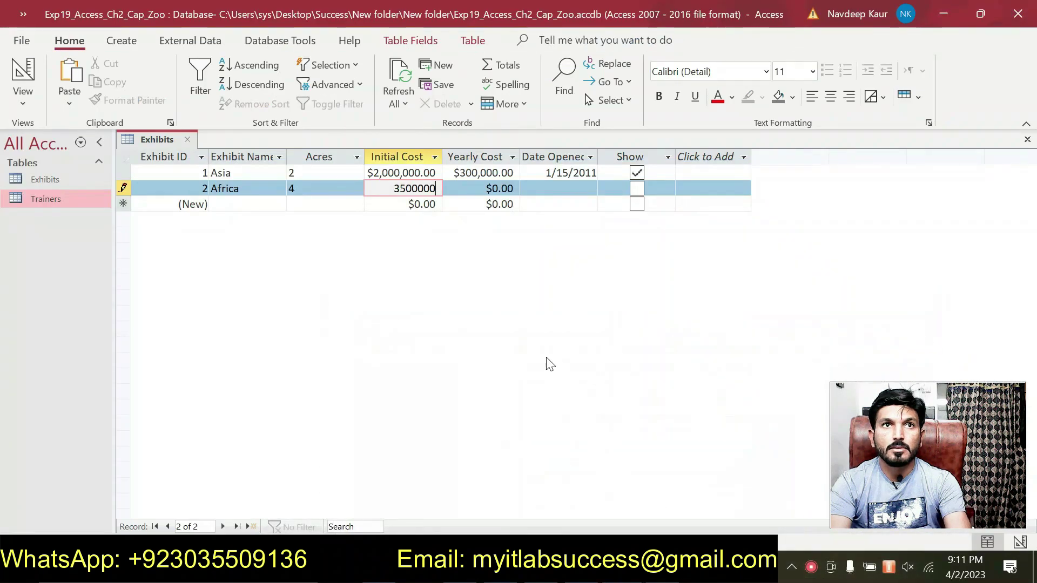
{"action": "key", "text": "Tab"}
{"action": "key", "text": "ctrl+v"}
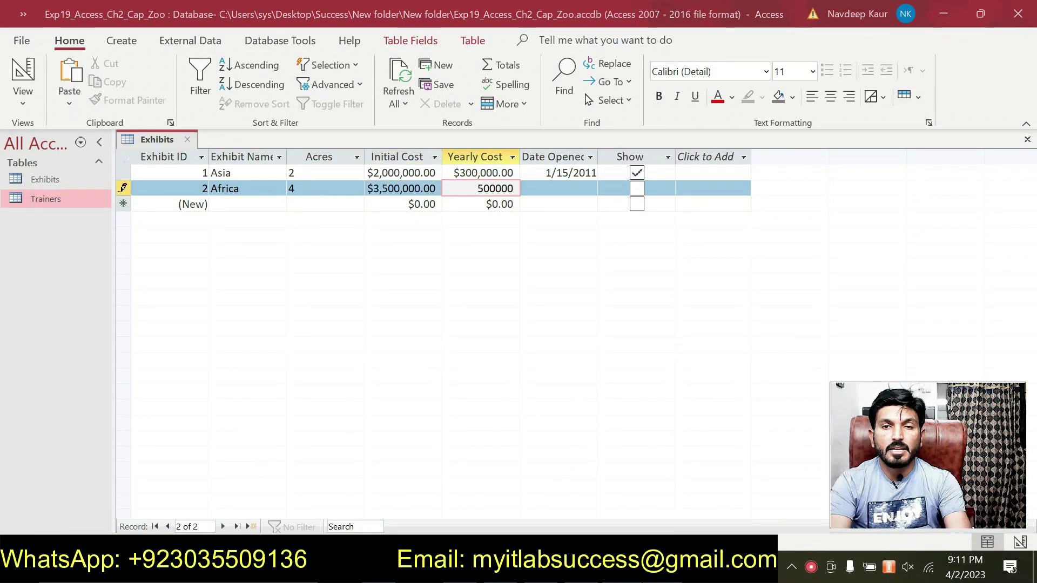
Copy Africa's opening date, 2/3/2014, from Word into Date Opened in Access and set the record's Show to Yes.
{"action": "key", "text": "alt+Tab"}
{"action": "left_click_drag", "start_coordinate": [590, 359], "coordinate": [638, 360]}
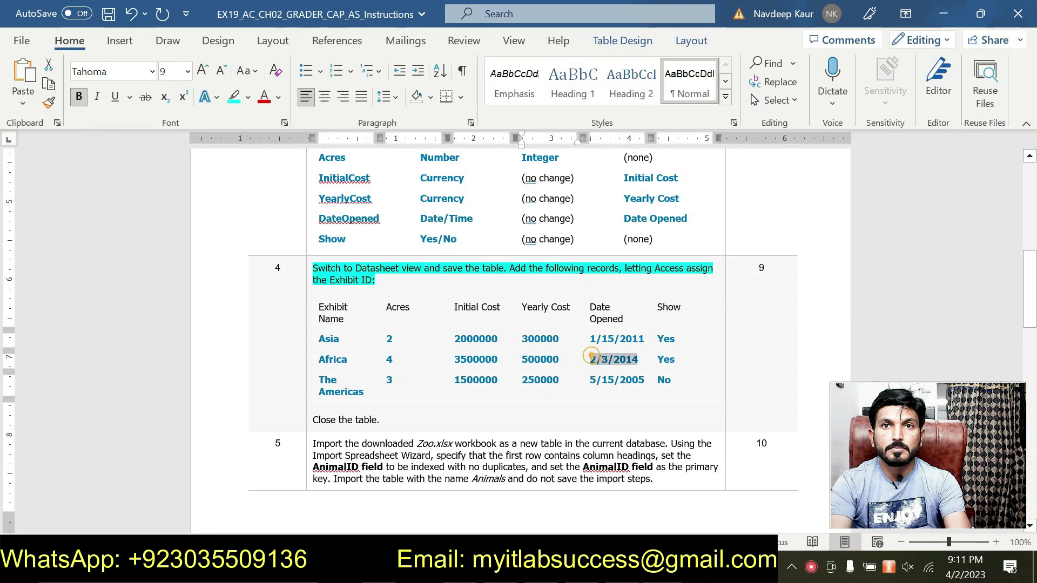
{"action": "key", "text": "ctrl+c"}
{"action": "key", "text": "alt+Tab"}
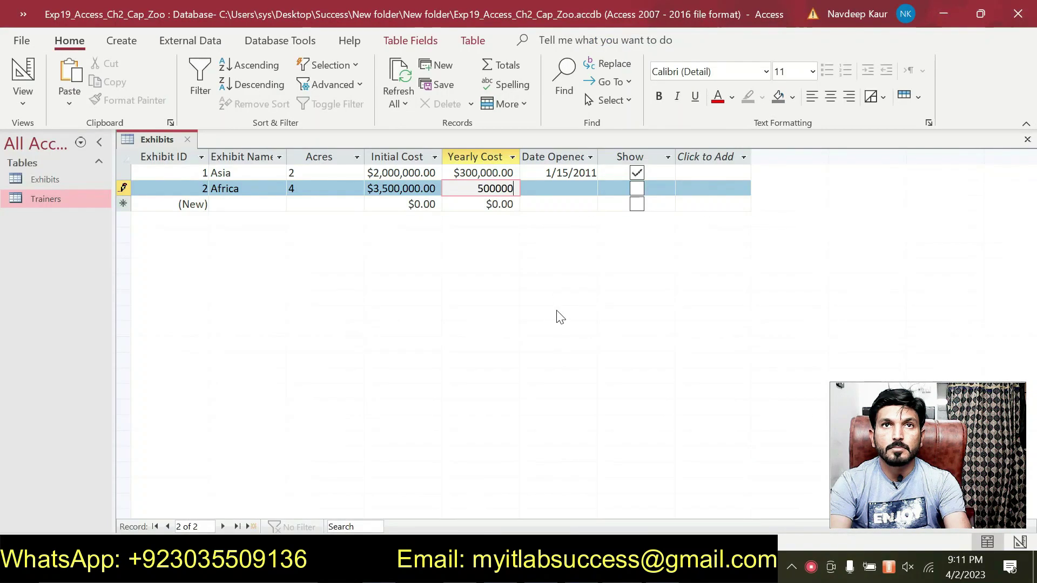
{"action": "left_click", "coordinate": [554, 190]}
{"action": "key", "text": "ctrl+v"}
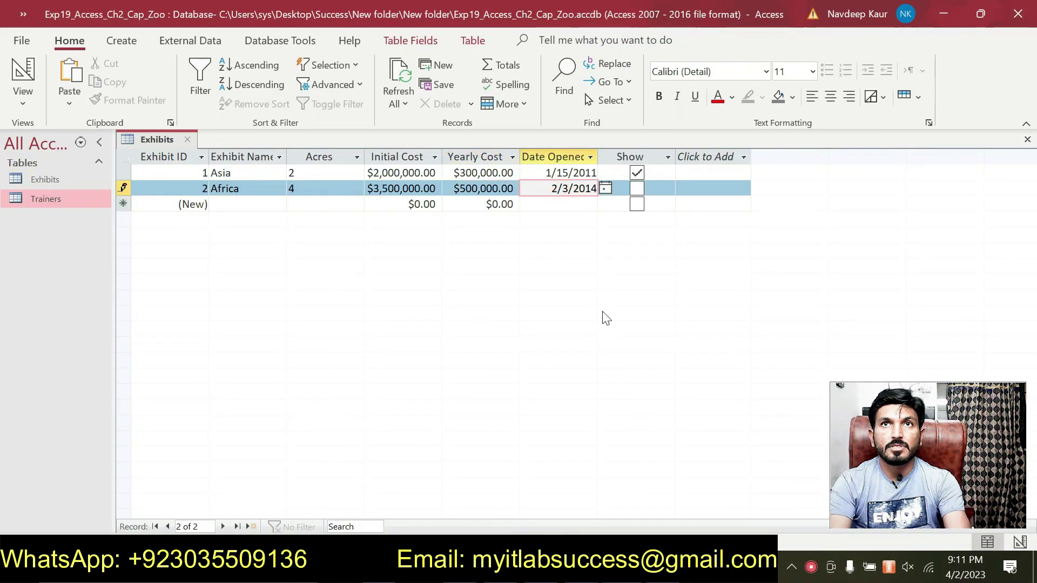
{"action": "left_click", "coordinate": [637, 188]}
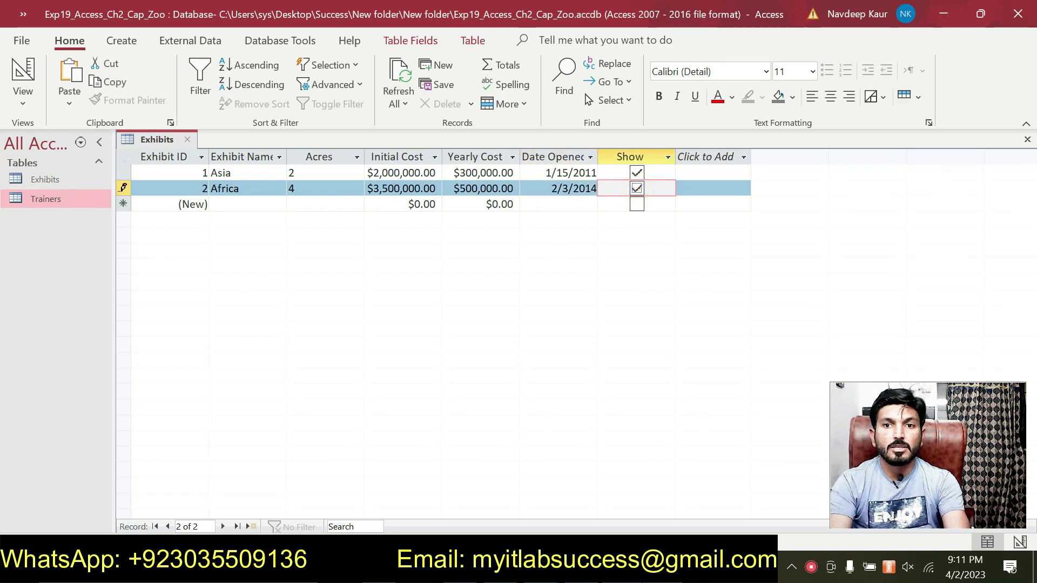
Copy the exhibit name The Americas from Word into the Exhibit Name field of a new Exhibits record in Access.
{"action": "key", "text": "alt+Tab"}
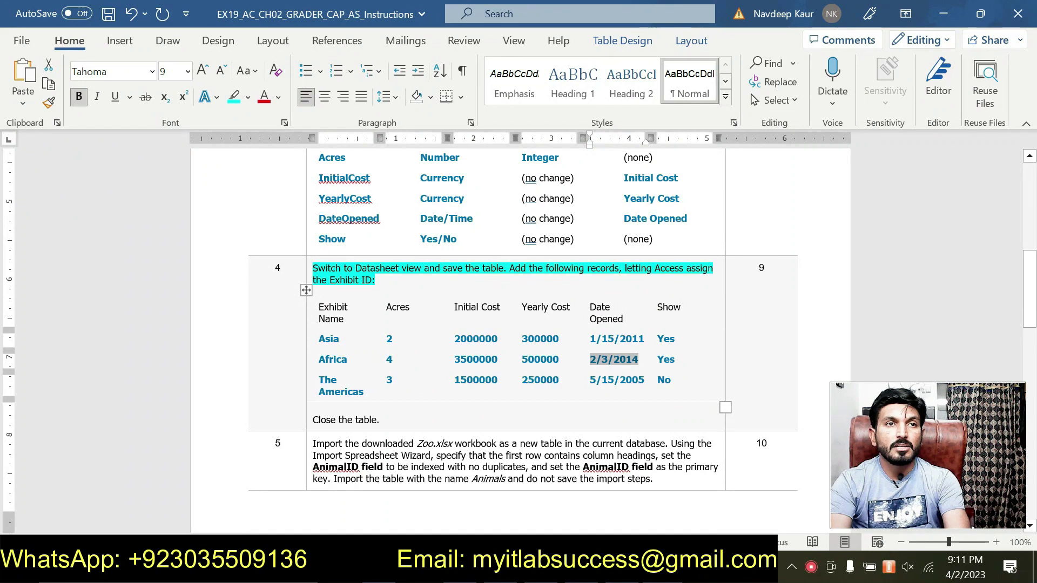
{"action": "left_click_drag", "start_coordinate": [319, 380], "coordinate": [364, 391]}
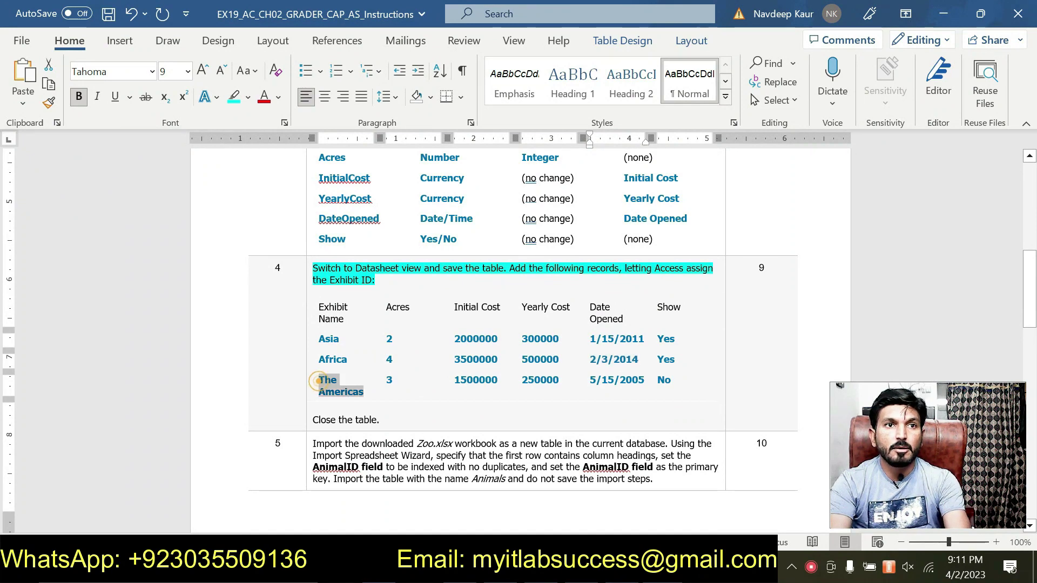
{"action": "key", "text": "alt+Tab"}
{"action": "left_click", "coordinate": [270, 204]}
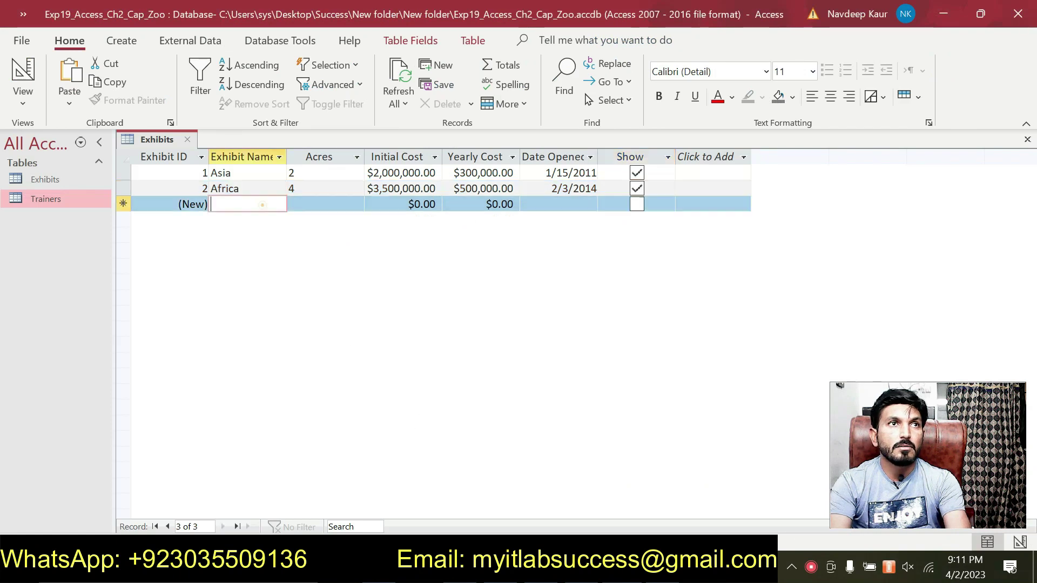
{"action": "key", "text": "ctrl+v"}
Copy The Americas' initial cost from Word, and set Acres to 3 and Initial Cost to 1500000 in its Access record.
{"action": "key", "text": "alt+Tab"}
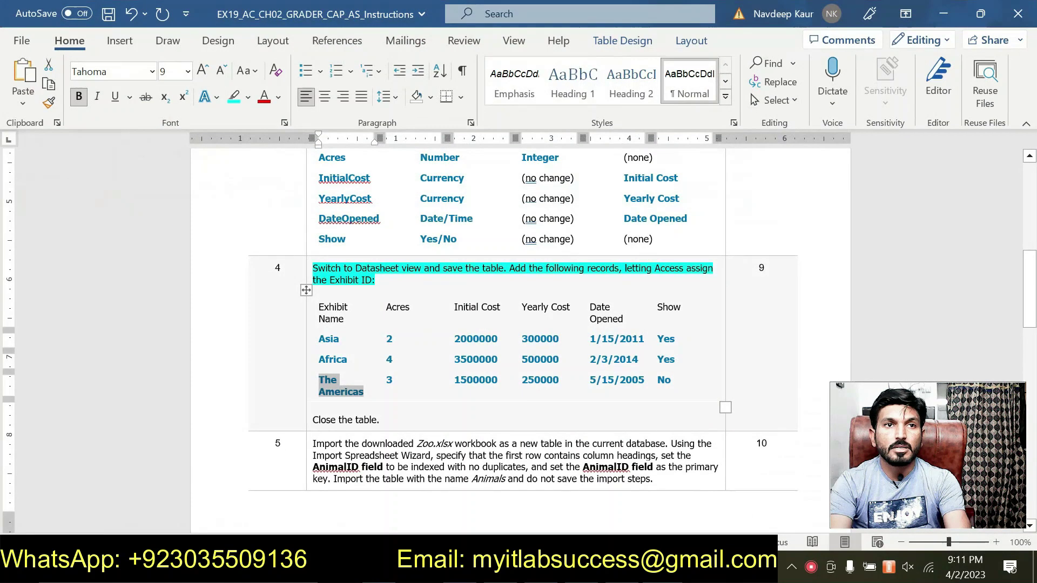
{"action": "double_click", "coordinate": [475, 381]}
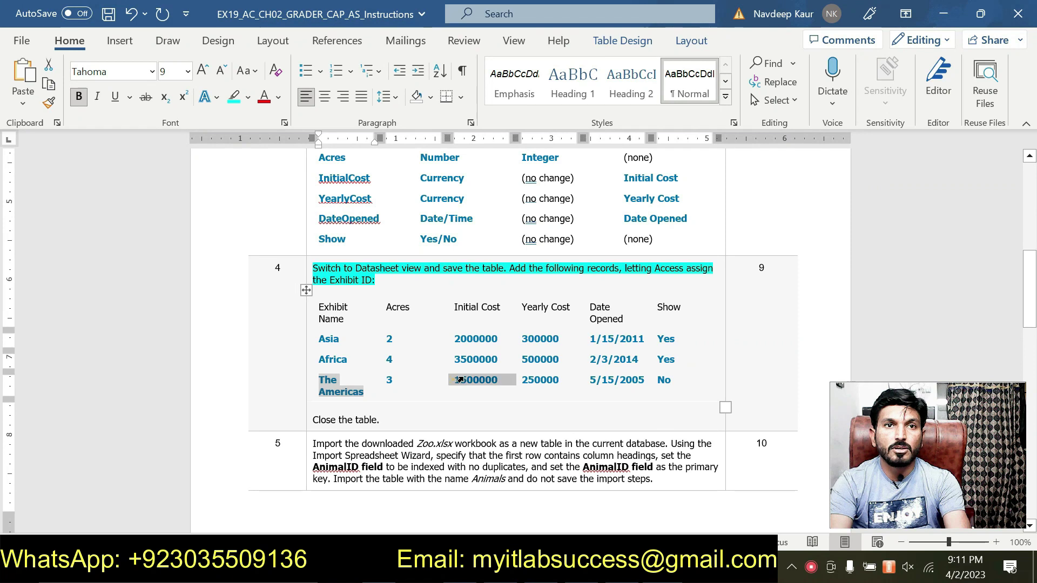
{"action": "left_click", "coordinate": [457, 383]}
{"action": "double_click", "coordinate": [476, 381]}
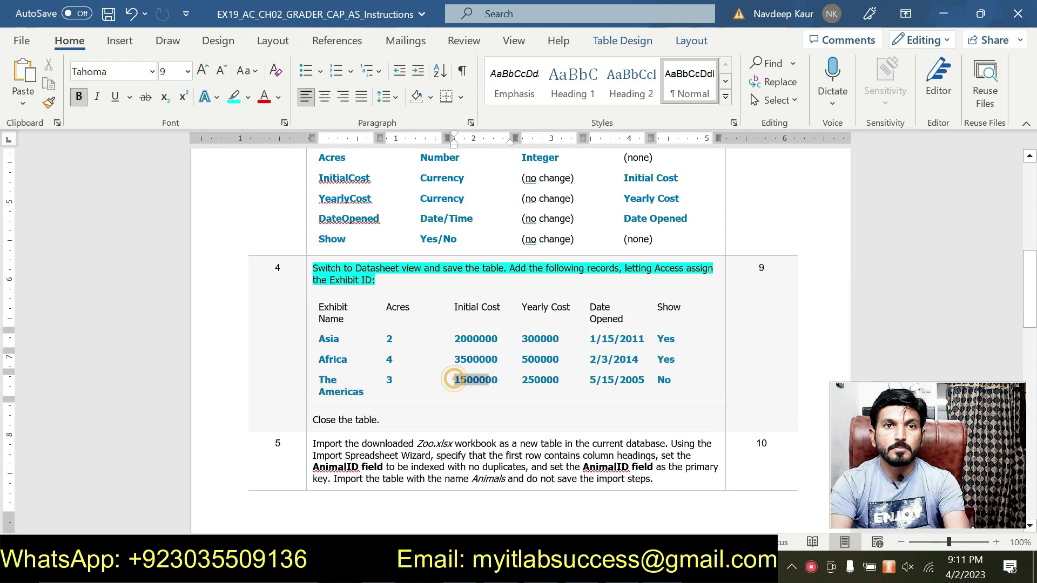
{"action": "key", "text": "alt+Tab"}
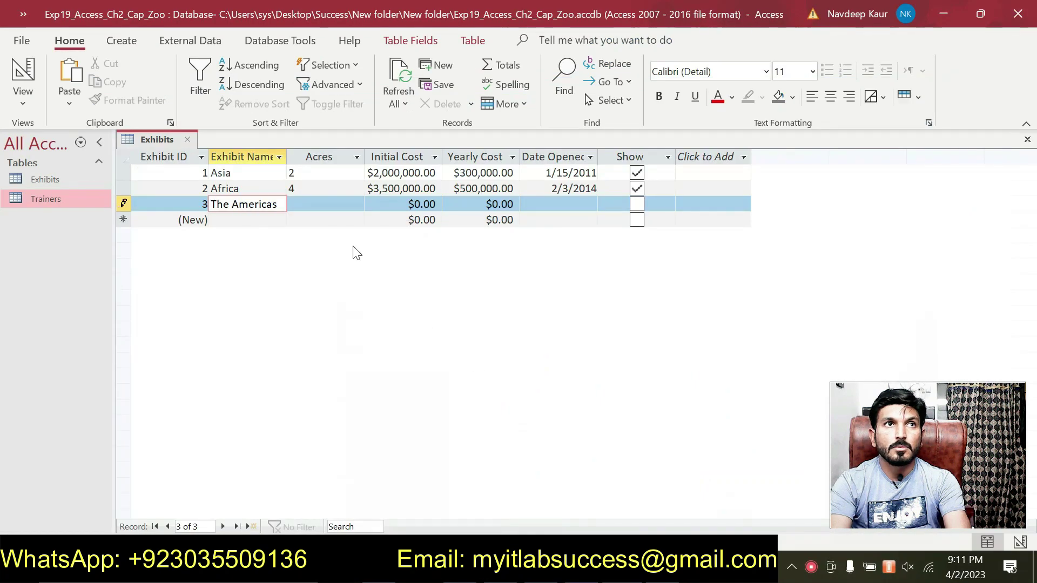
{"action": "left_click", "coordinate": [331, 203]}
{"action": "type", "text": "3"}
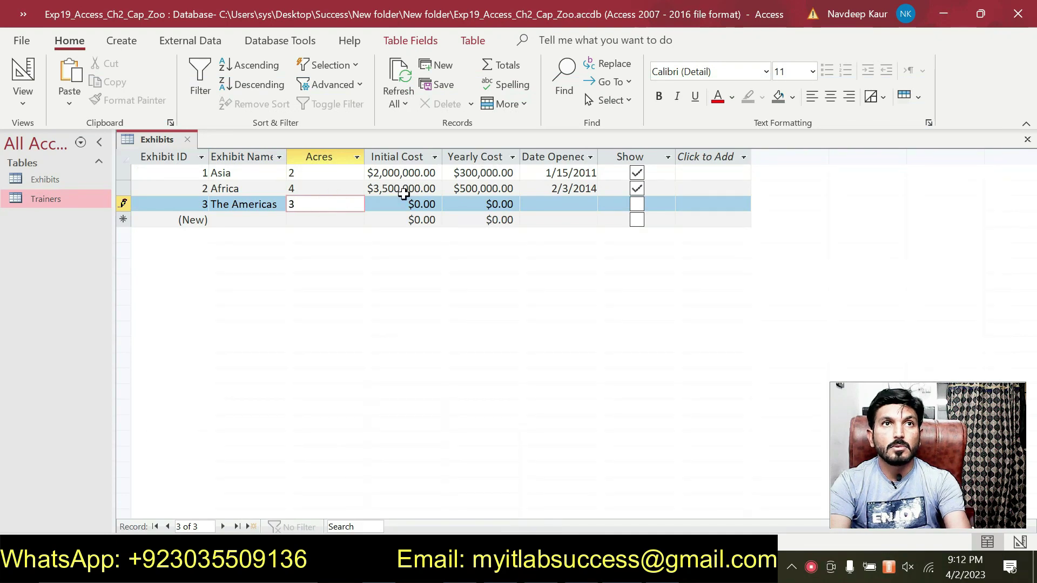
{"action": "key", "text": "Tab"}
{"action": "key", "text": "ctrl+v"}
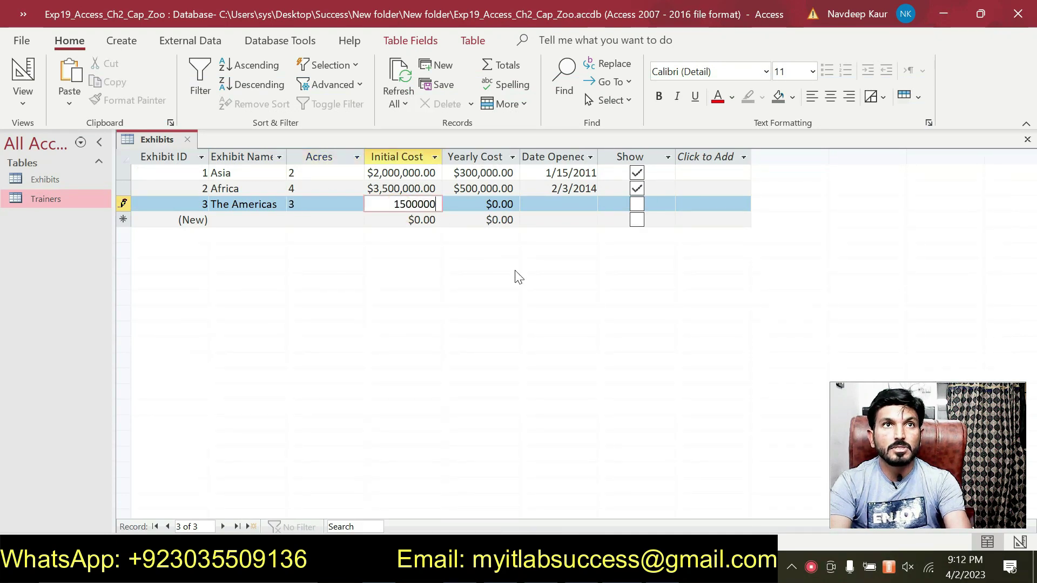
Copy The Americas' yearly cost, 250000, from Word into the Yearly Cost field of its record in Access.
{"action": "key", "text": "alt+Tab"}
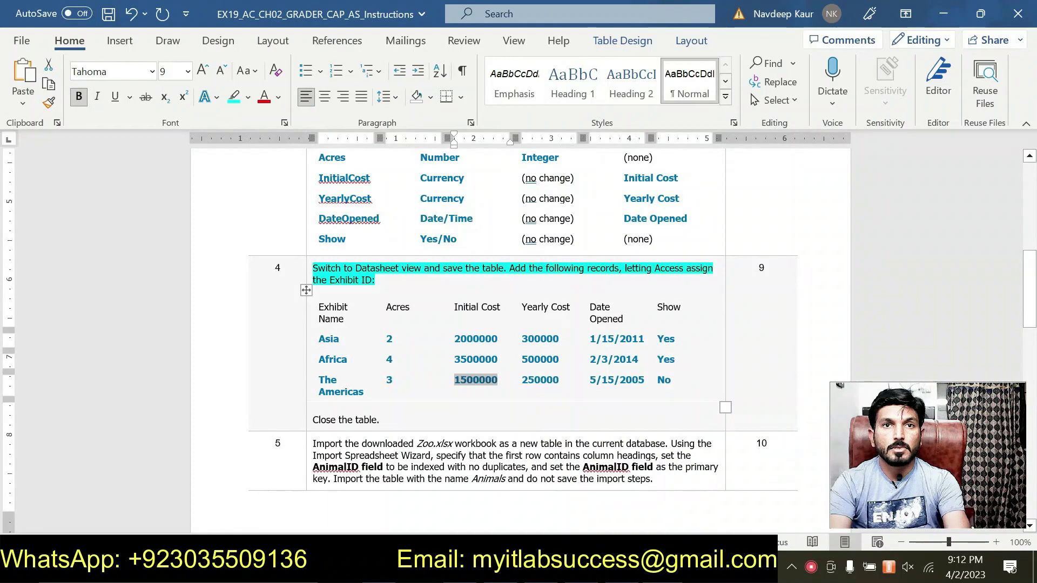
{"action": "double_click", "coordinate": [533, 381]}
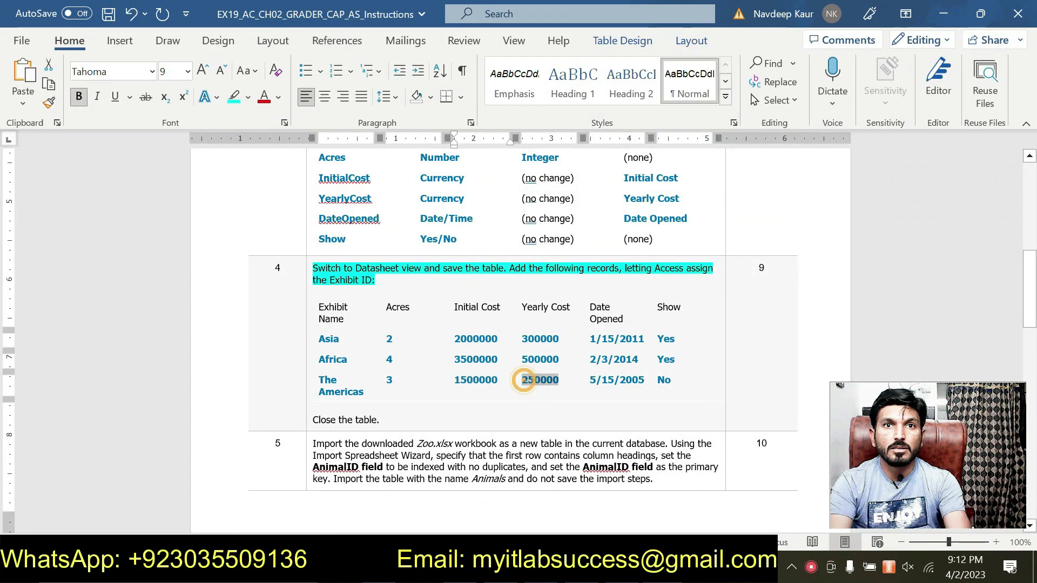
{"action": "key", "text": "alt+Tab"}
{"action": "left_click_drag", "start_coordinate": [514, 205], "coordinate": [478, 202]}
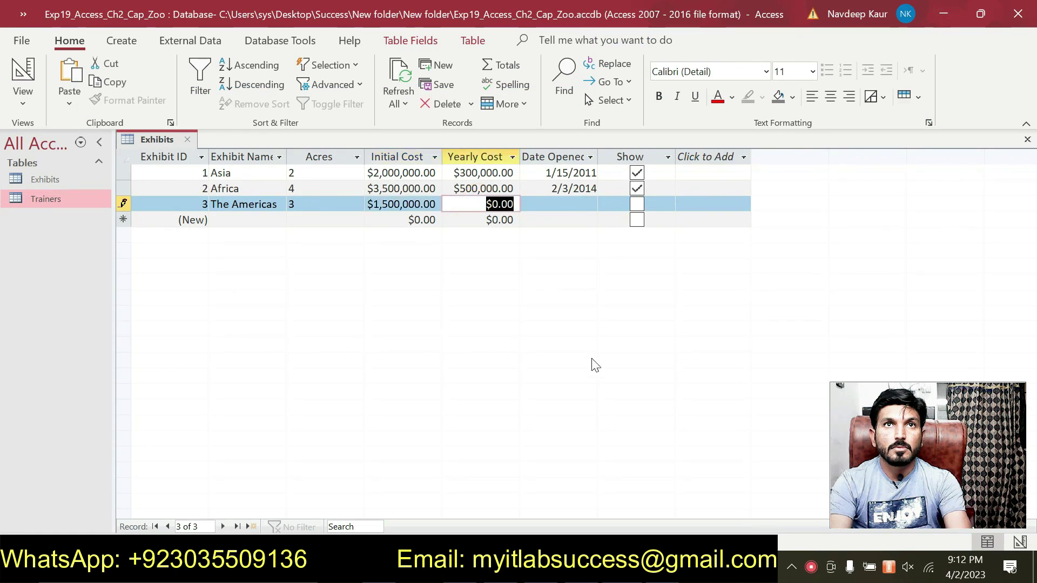
{"action": "key", "text": "ctrl+v"}
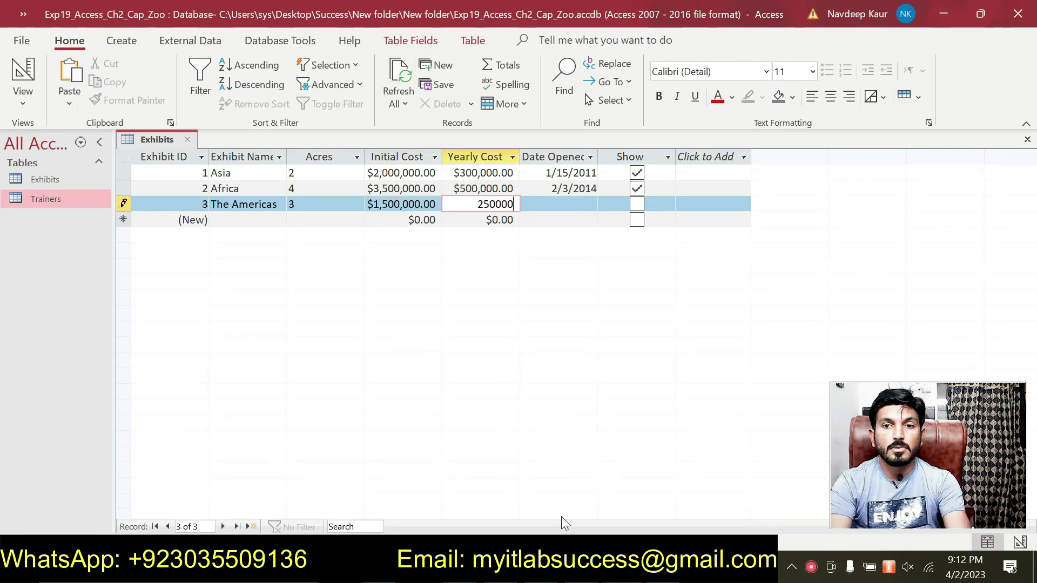
Copy The Americas' opening date, 5/15/2005, from Word into the Date Opened field of its record in Access.
{"action": "key", "text": "alt+Tab"}
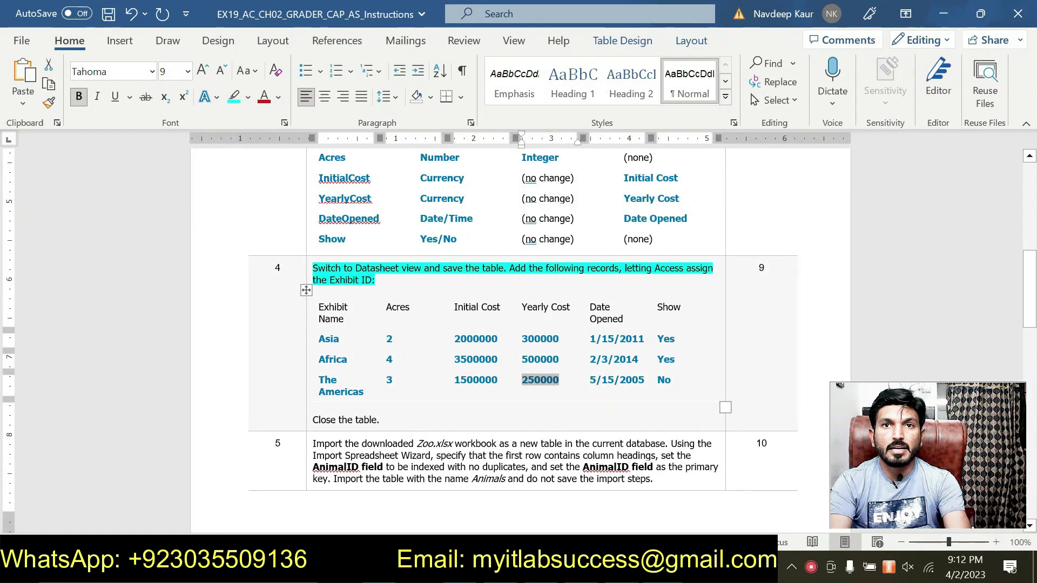
{"action": "left_click_drag", "start_coordinate": [590, 379], "coordinate": [614, 380]}
{"action": "double_click", "coordinate": [589, 380]}
{"action": "key", "text": "alt+Tab"}
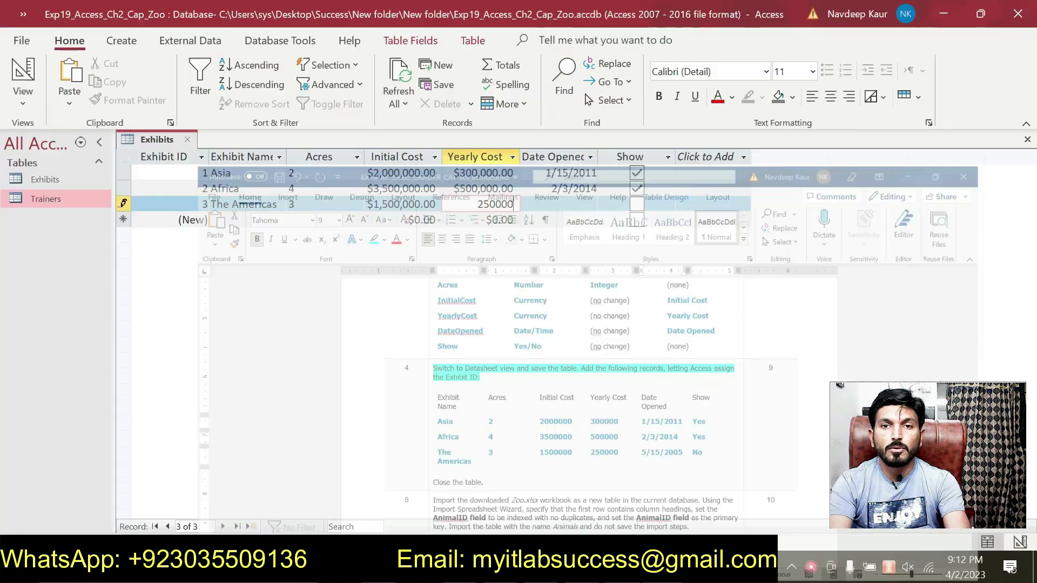
{"action": "left_click", "coordinate": [564, 201]}
{"action": "key", "text": "ctrl+v"}
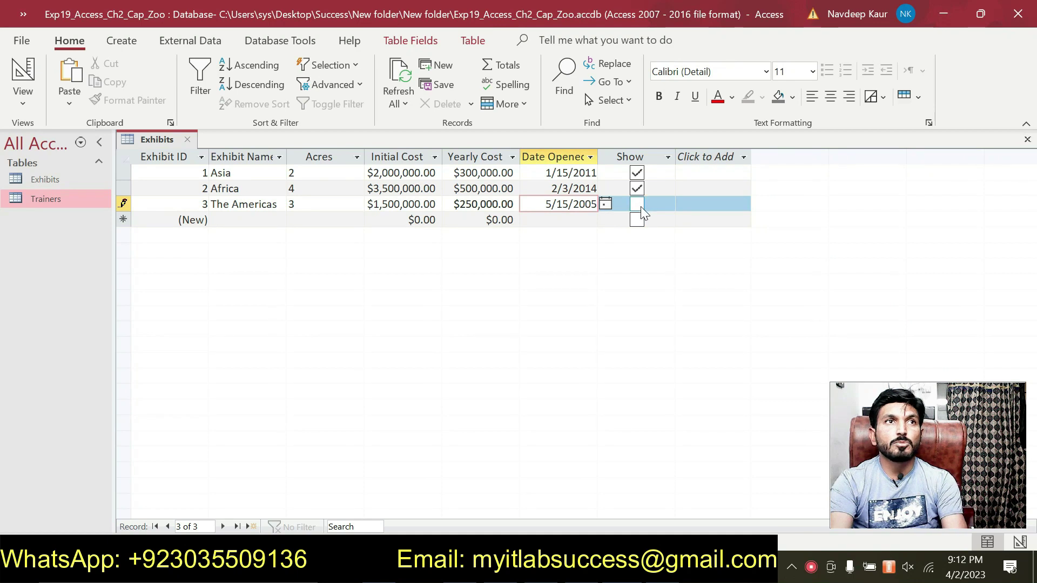
Check The Americas' Show value and the rest of step 4 in Word, and close the Exhibits table in Access.
{"action": "key", "text": "alt+Tab"}
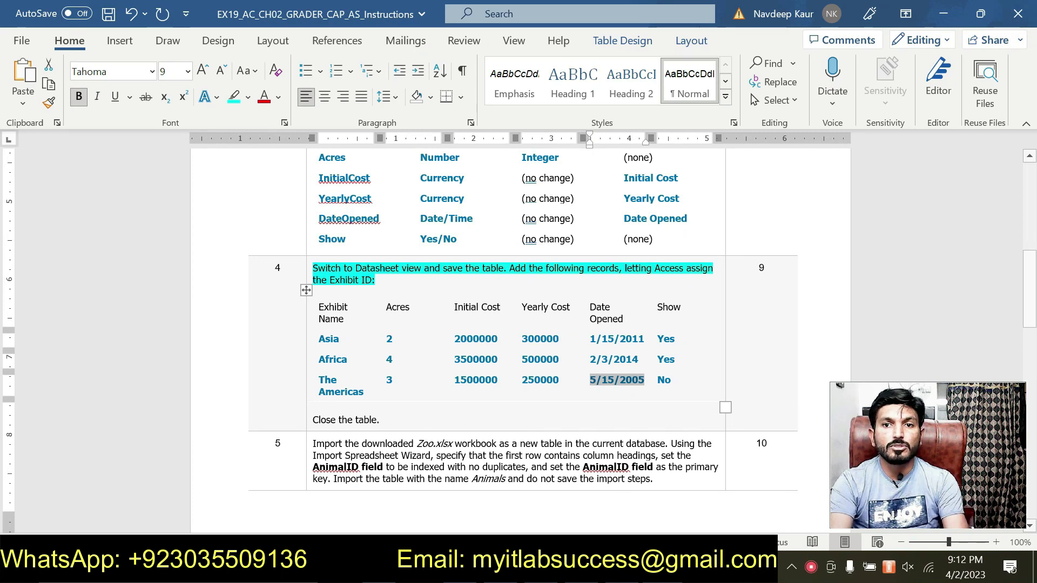
{"action": "key", "text": "alt+Tab"}
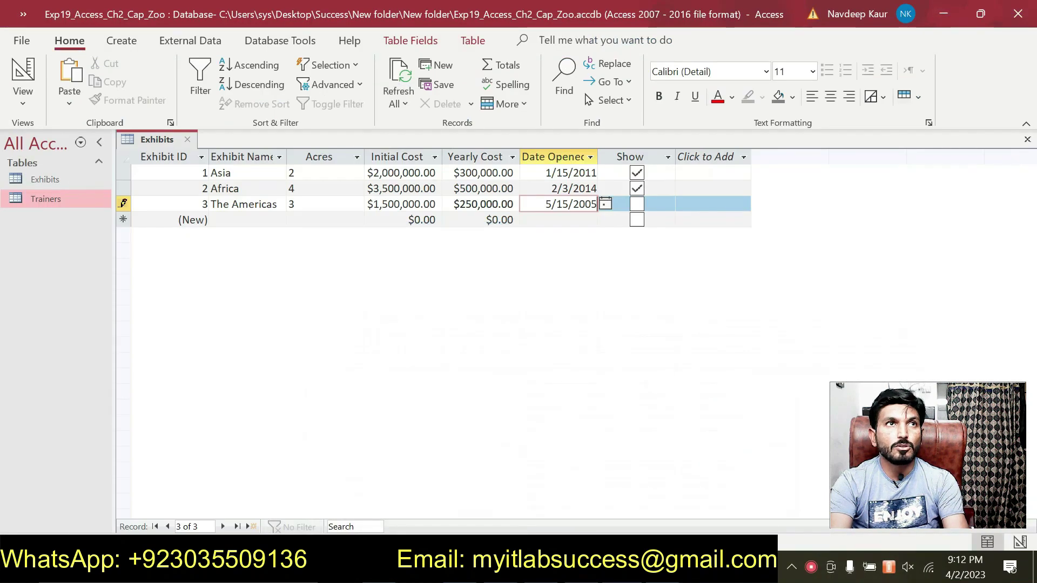
{"action": "right_click", "coordinate": [165, 150]}
{"action": "left_click", "coordinate": [186, 179]}
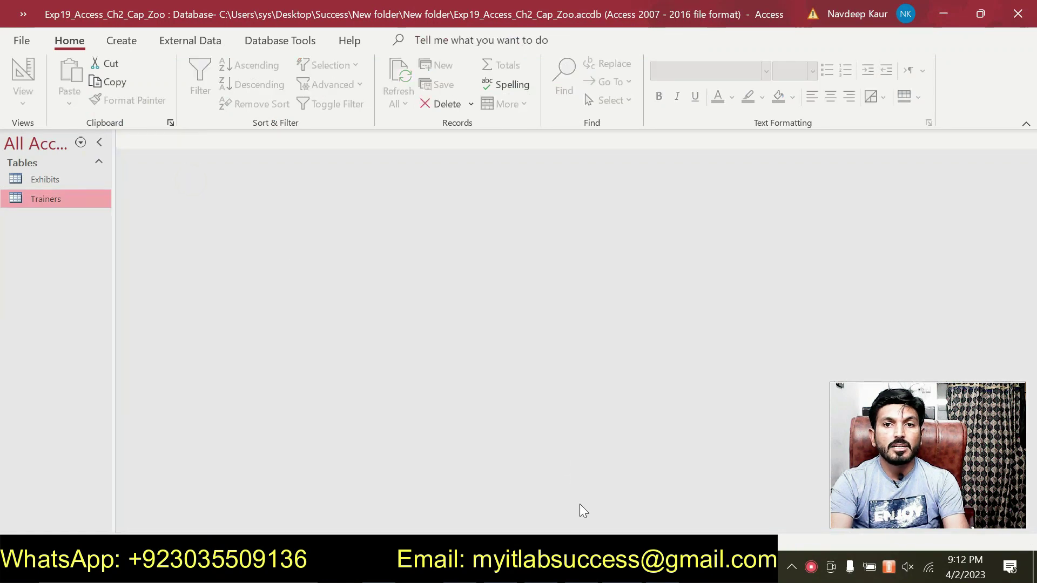
In the Word instructions, remove the highlight from step 4 and highlight the step 5 text about importing Zoo.xlsx in turquoise.
{"action": "key", "text": "alt+Tab"}
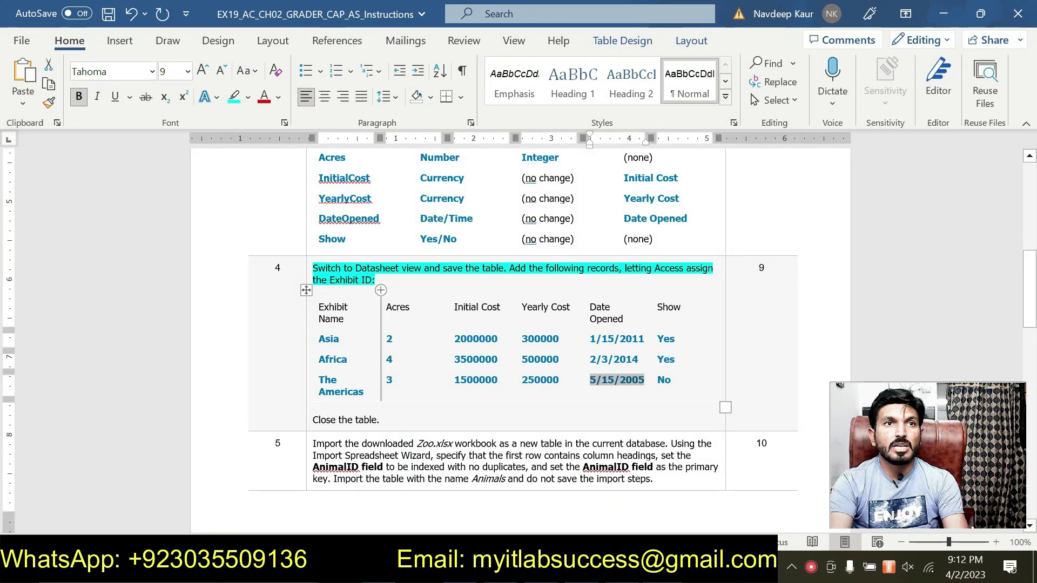
{"action": "triple_click", "coordinate": [376, 280]}
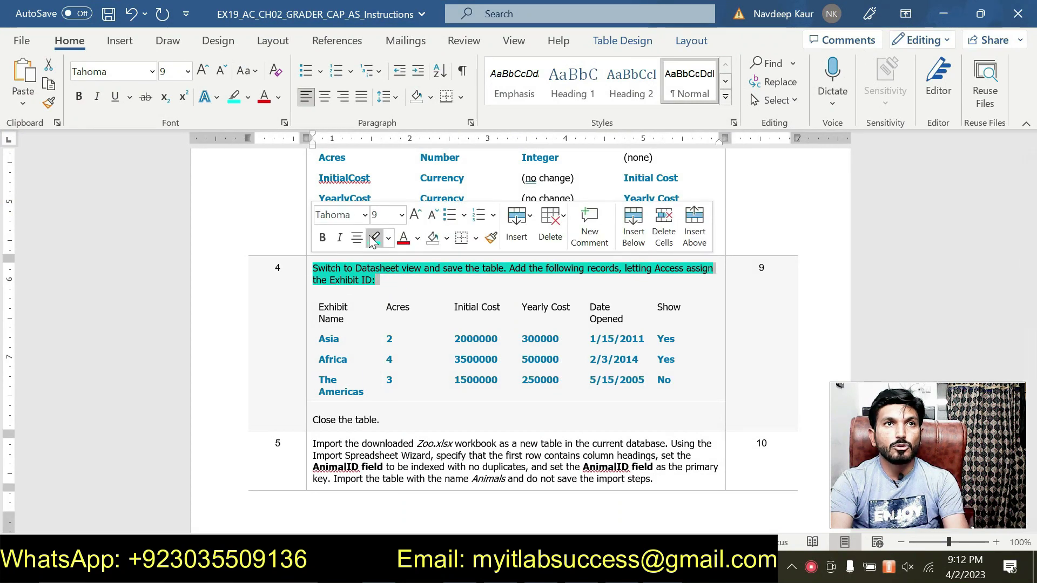
{"action": "left_click", "coordinate": [373, 238]}
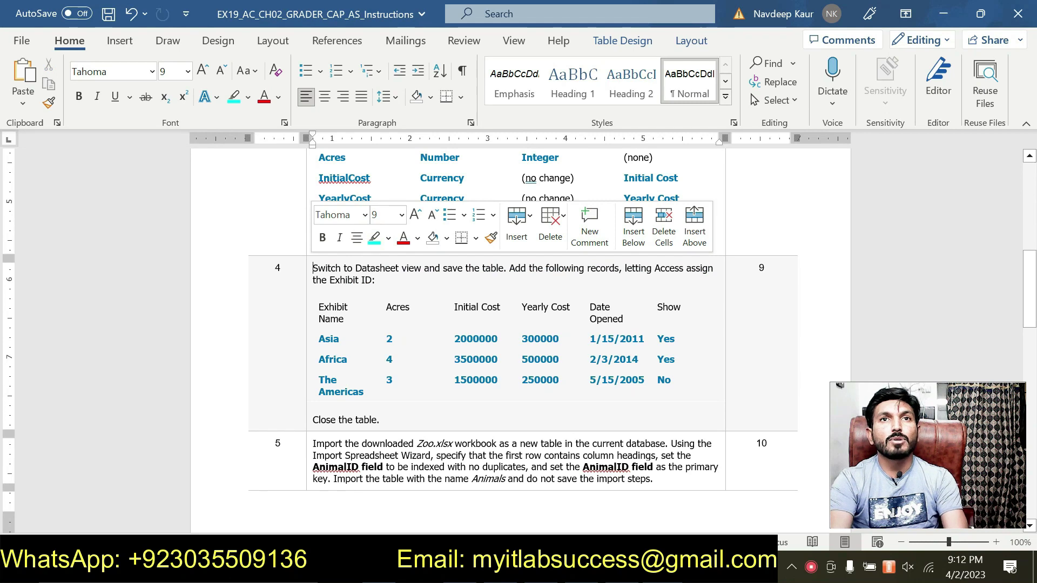
{"action": "scroll", "coordinate": [518, 324], "scroll_direction": "down", "scroll_amount": 3}
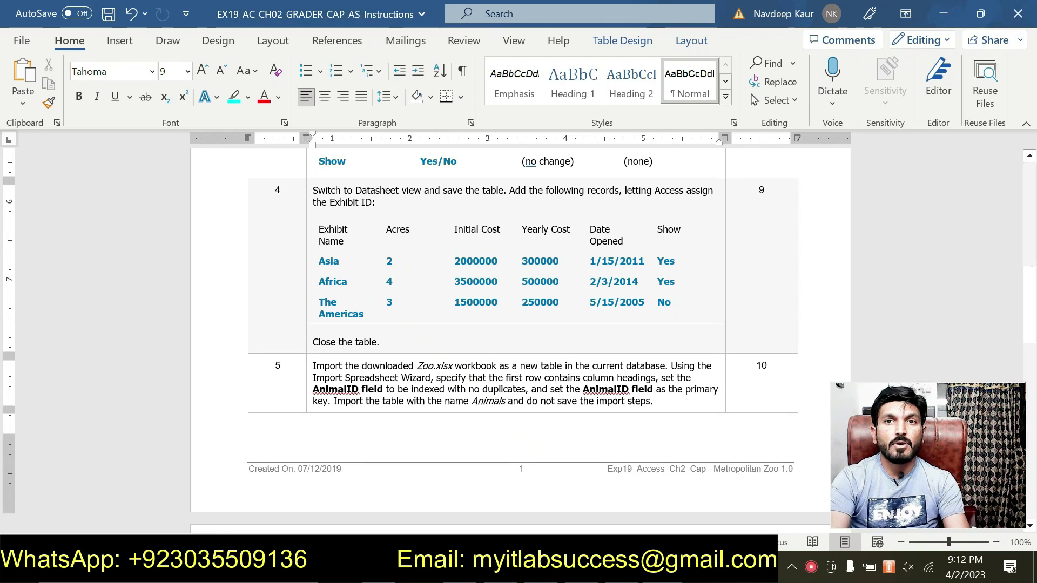
{"action": "left_click_drag", "start_coordinate": [660, 401], "coordinate": [346, 377]}
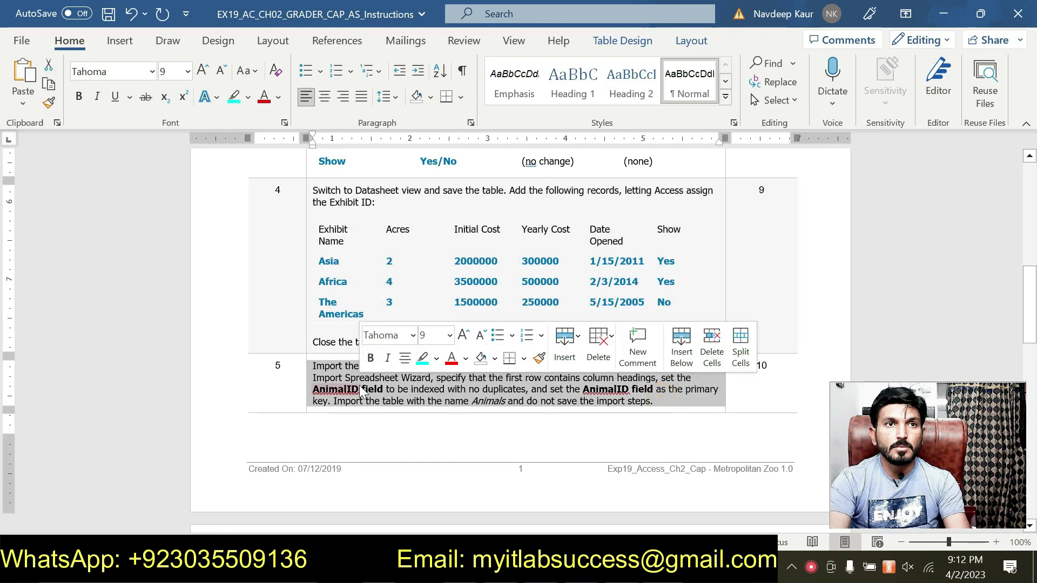
{"action": "left_click", "coordinate": [423, 358]}
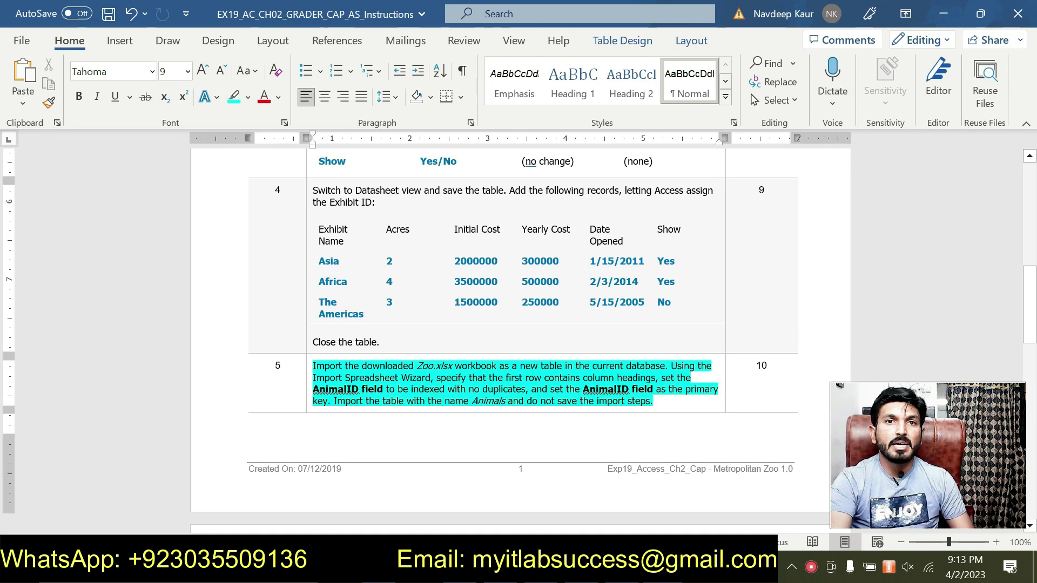
{"action": "left_click", "coordinate": [659, 401]}
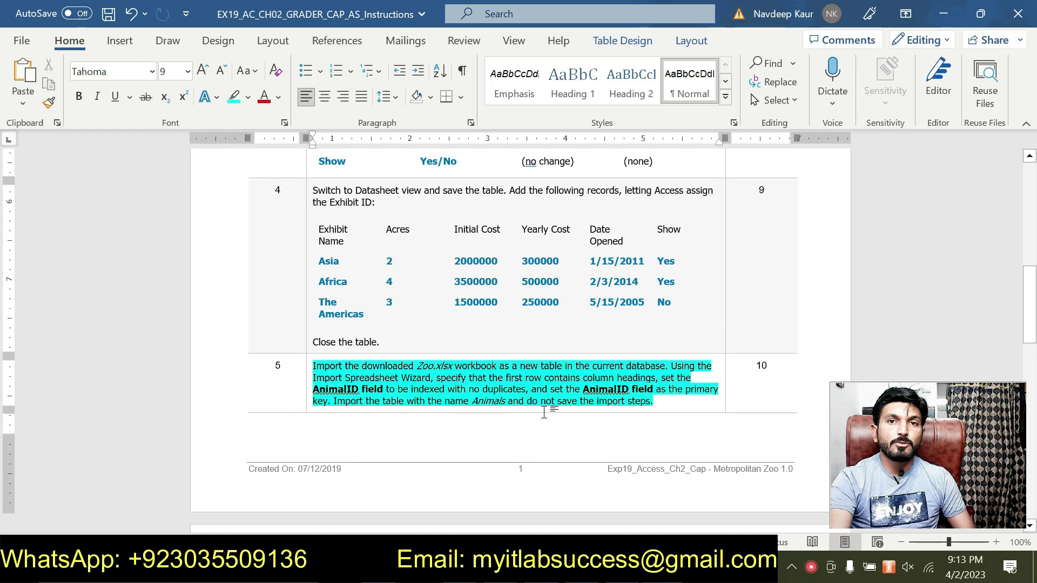
{"action": "scroll", "coordinate": [602, 413], "scroll_direction": "down", "scroll_amount": 8}
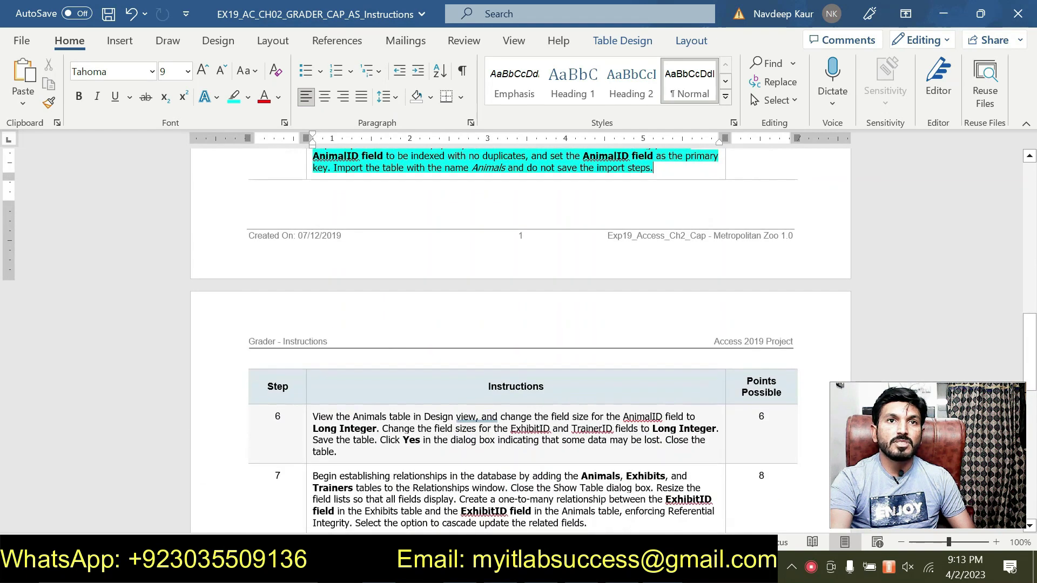
{"action": "scroll", "coordinate": [520, 341], "scroll_direction": "down", "scroll_amount": 10}
{"action": "scroll", "coordinate": [520, 341], "scroll_direction": "up", "scroll_amount": 8}
{"action": "scroll", "coordinate": [601, 412], "scroll_direction": "up", "scroll_amount": 10}
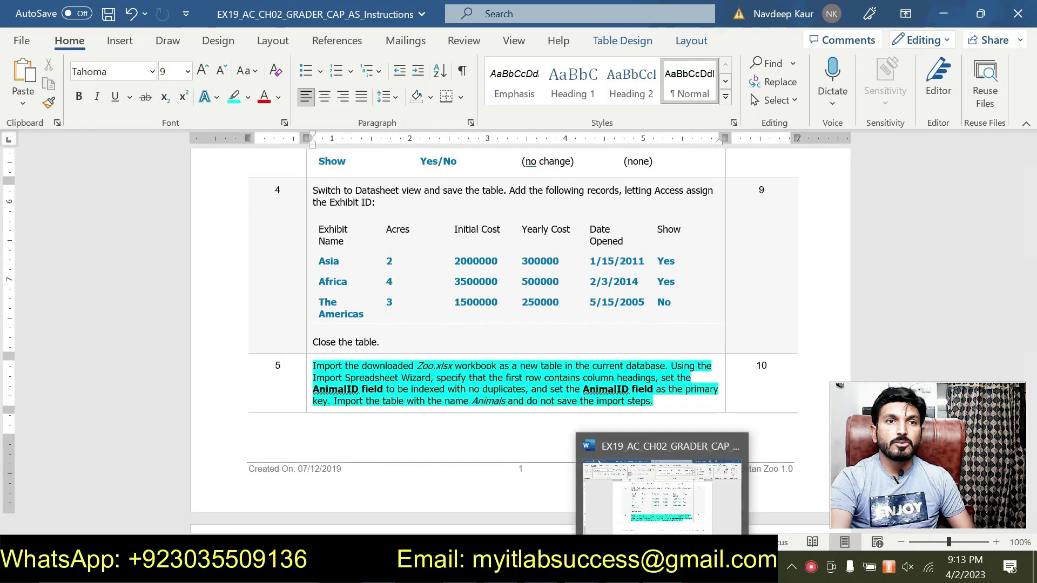
Switch to Access and start importing external data from an Excel file.
{"action": "left_click", "coordinate": [665, 567]}
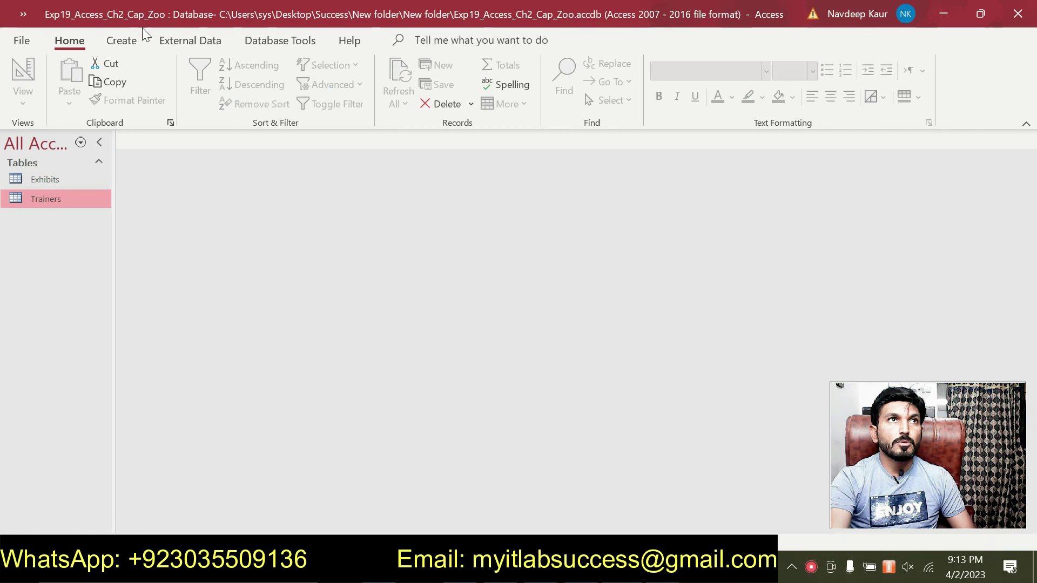
{"action": "left_click", "coordinate": [195, 41]}
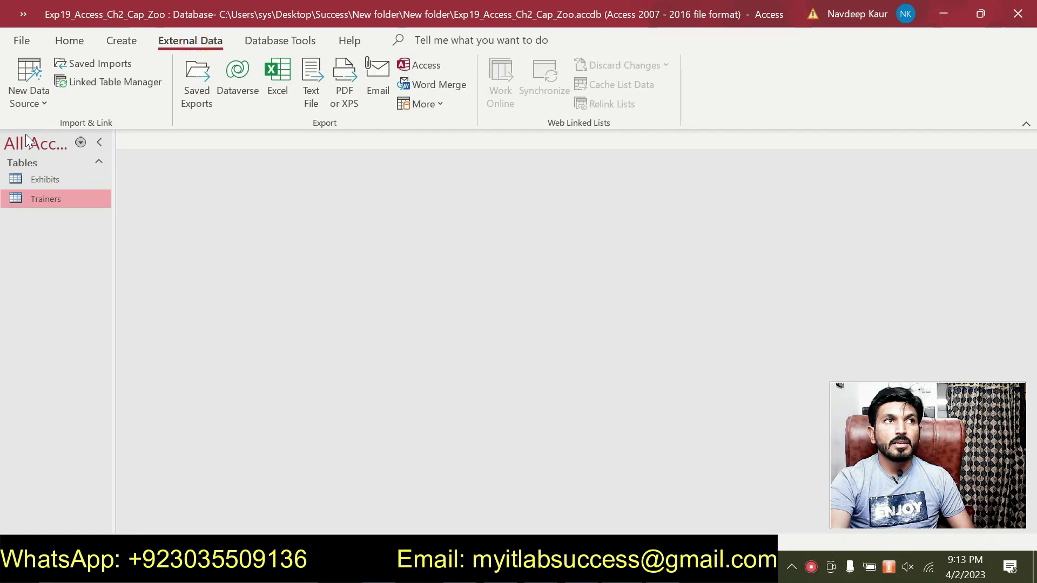
{"action": "left_click", "coordinate": [46, 108]}
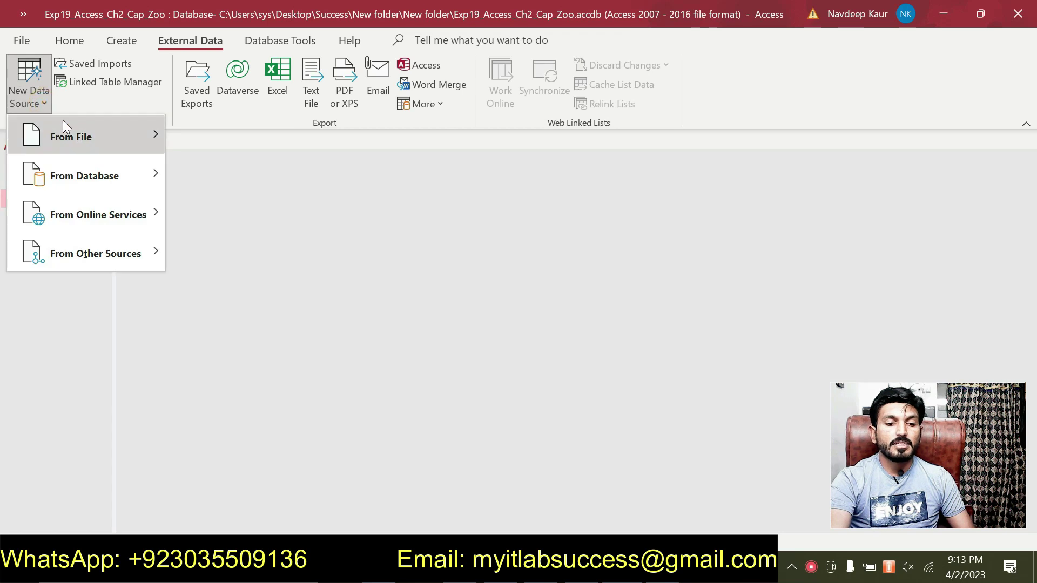
{"action": "mouse_move", "coordinate": [74, 136]}
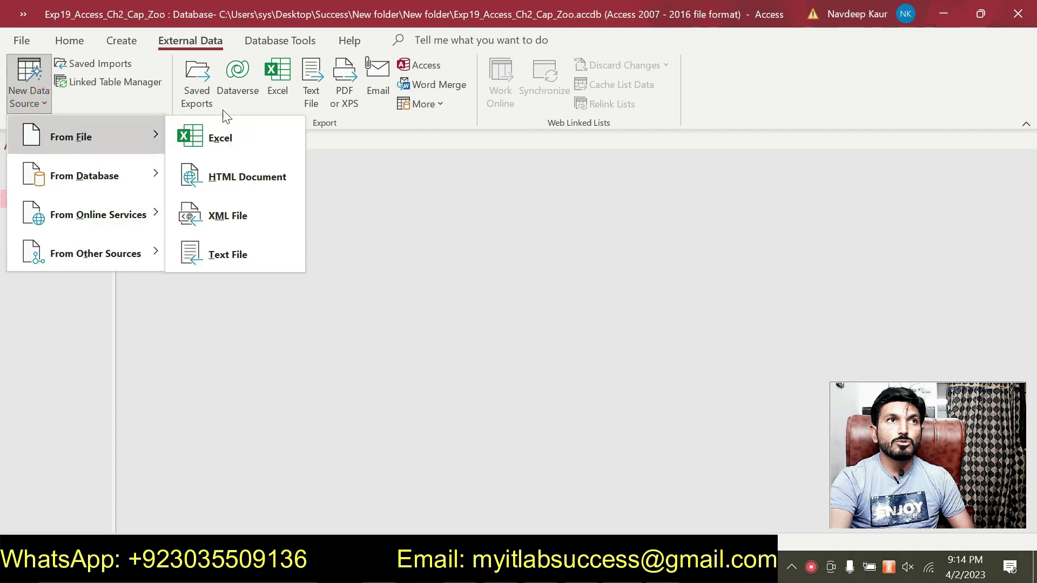
{"action": "left_click", "coordinate": [235, 138]}
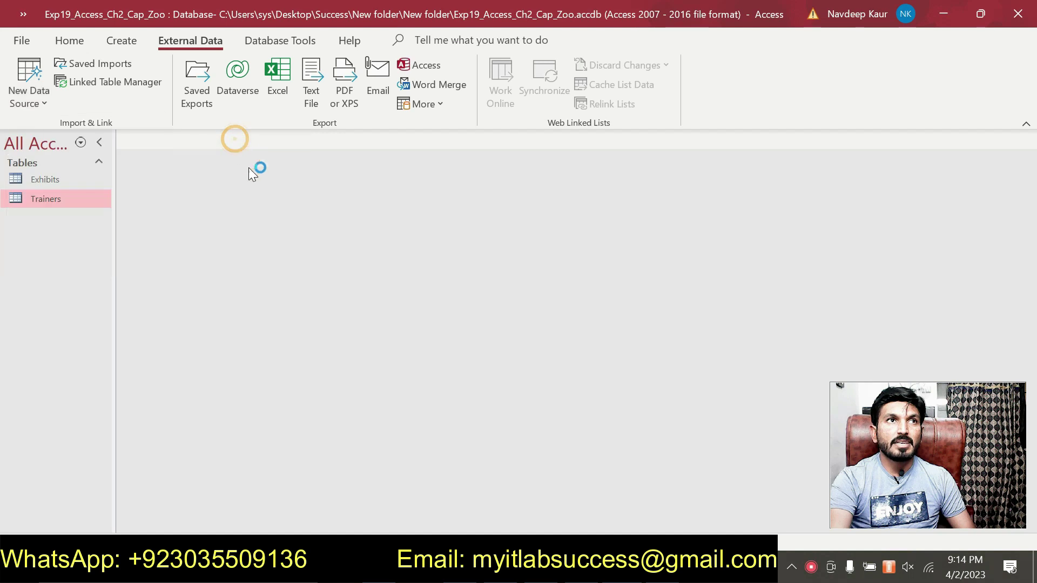
Choose Zoo.xlsx from the nested New folder as the source and import it into a new table in the current database.
{"action": "left_click", "coordinate": [741, 174]}
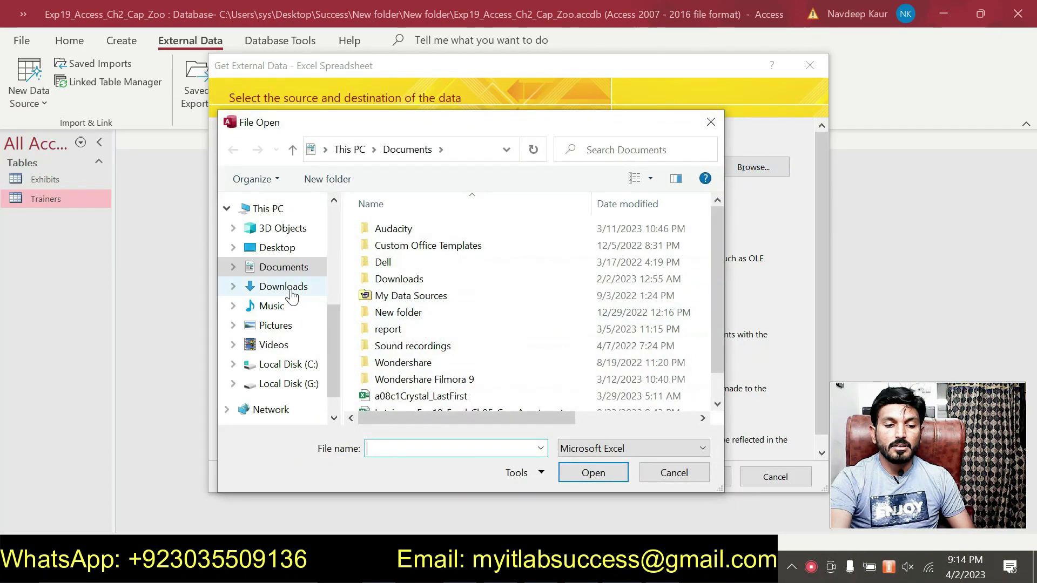
{"action": "scroll", "coordinate": [297, 270], "scroll_direction": "up", "scroll_amount": 2}
{"action": "left_click", "coordinate": [302, 223]}
{"action": "left_click", "coordinate": [392, 231]}
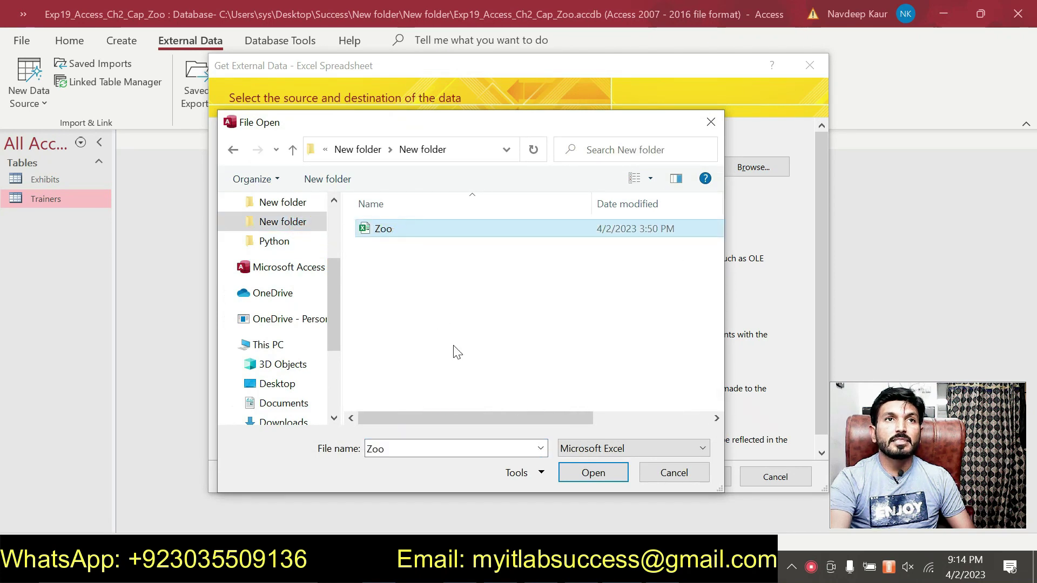
{"action": "left_click", "coordinate": [583, 474]}
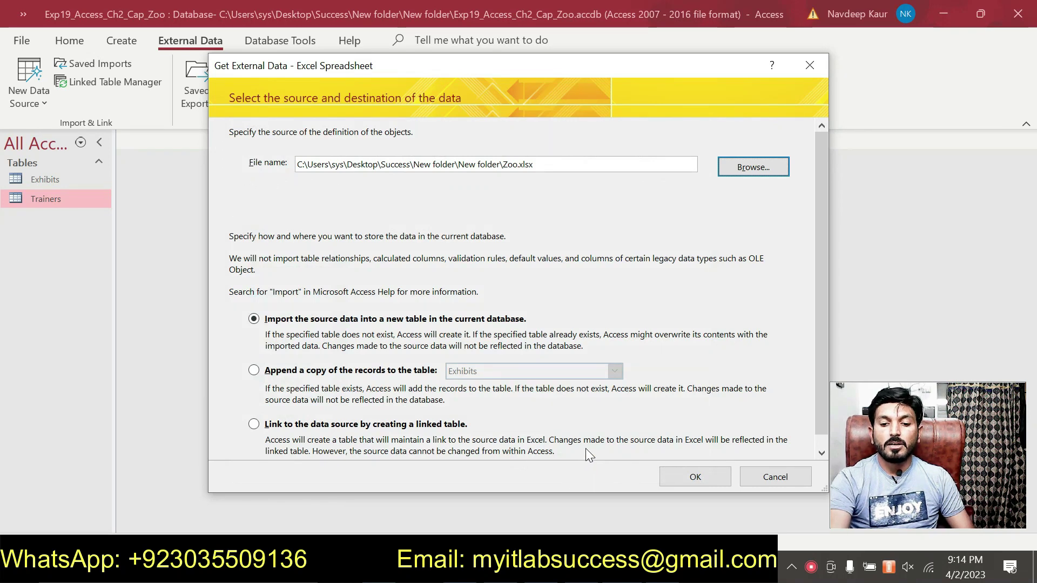
{"action": "left_click", "coordinate": [687, 476]}
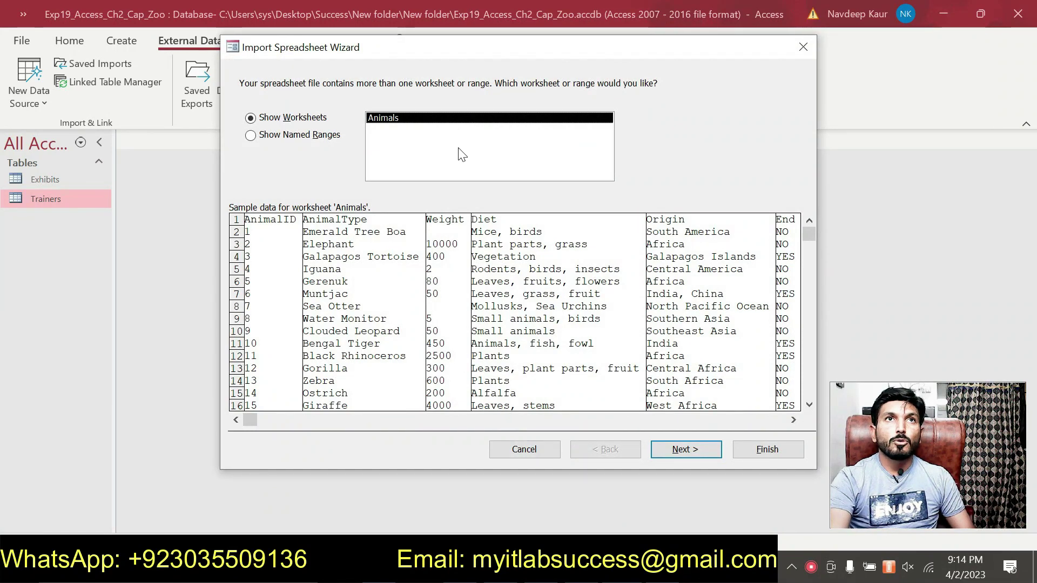
Use the Animals worksheet for the import and keep its first row as column headings.
{"action": "left_click", "coordinate": [684, 449]}
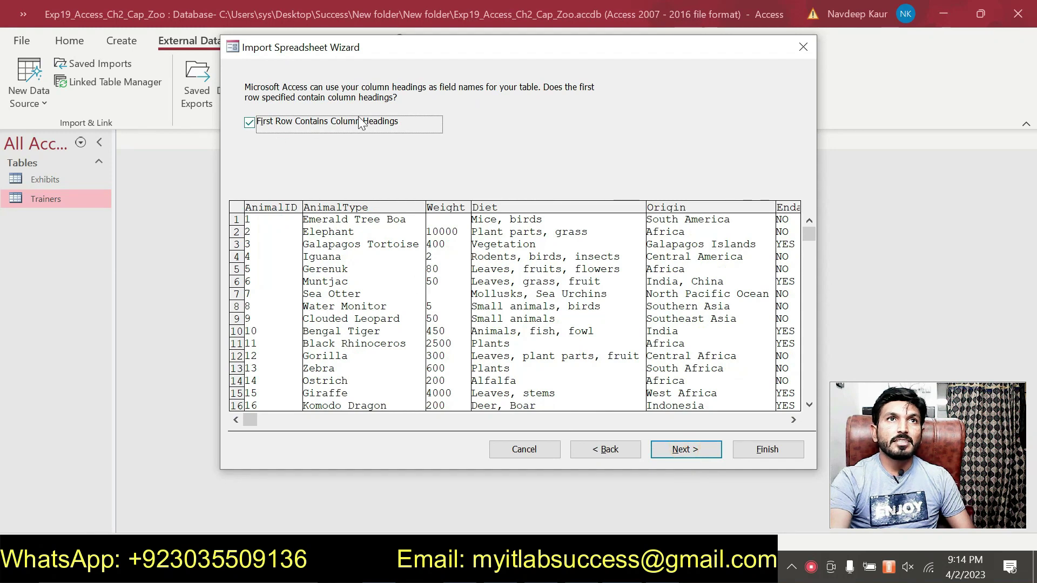
{"action": "left_click", "coordinate": [255, 128]}
{"action": "left_click", "coordinate": [253, 126]}
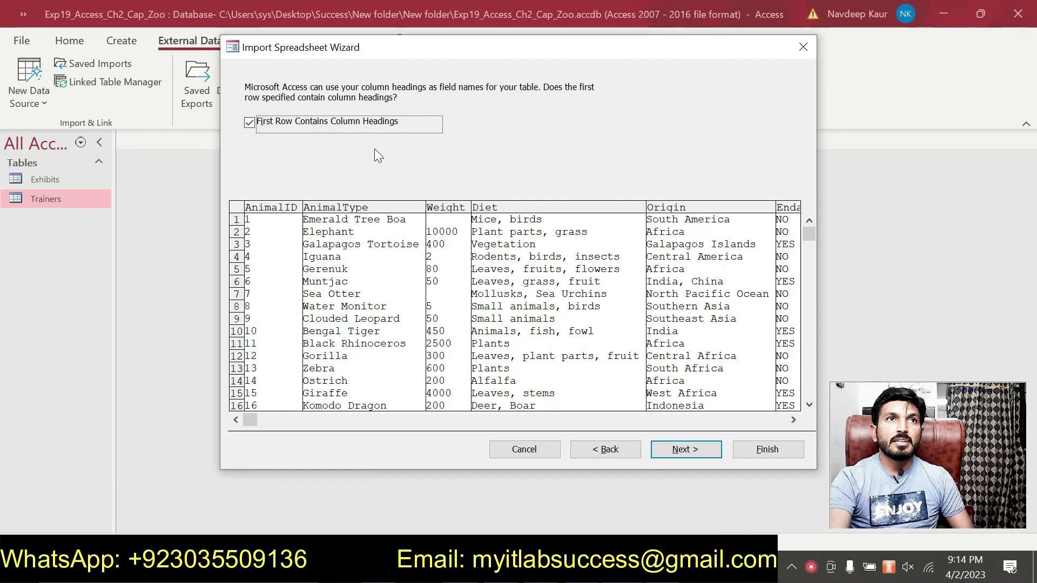
{"action": "left_click", "coordinate": [673, 450]}
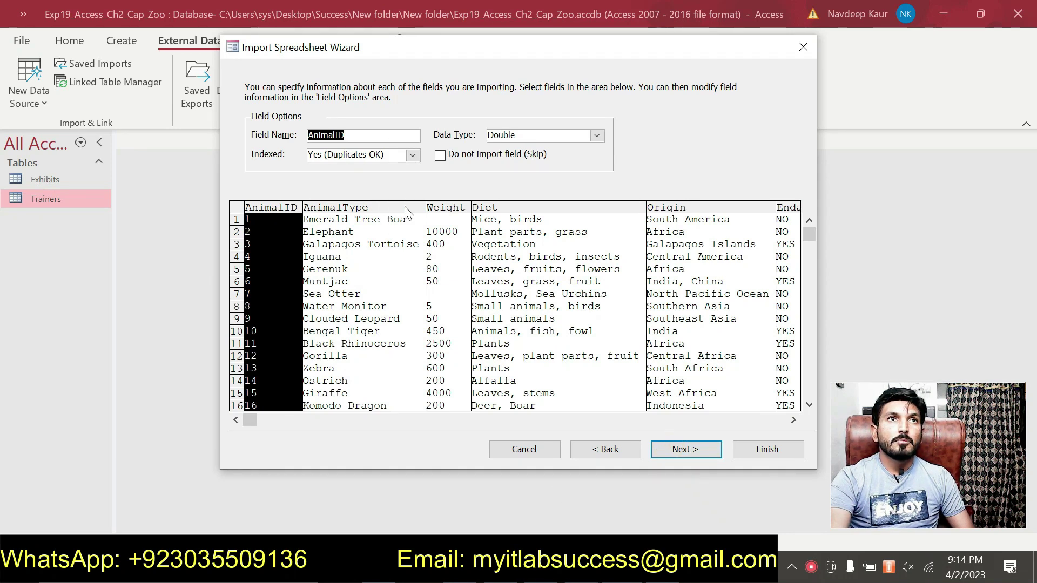
Set the AnimalID field's index to Yes (No Duplicates) in the spreadsheet import.
{"action": "left_click", "coordinate": [413, 155]}
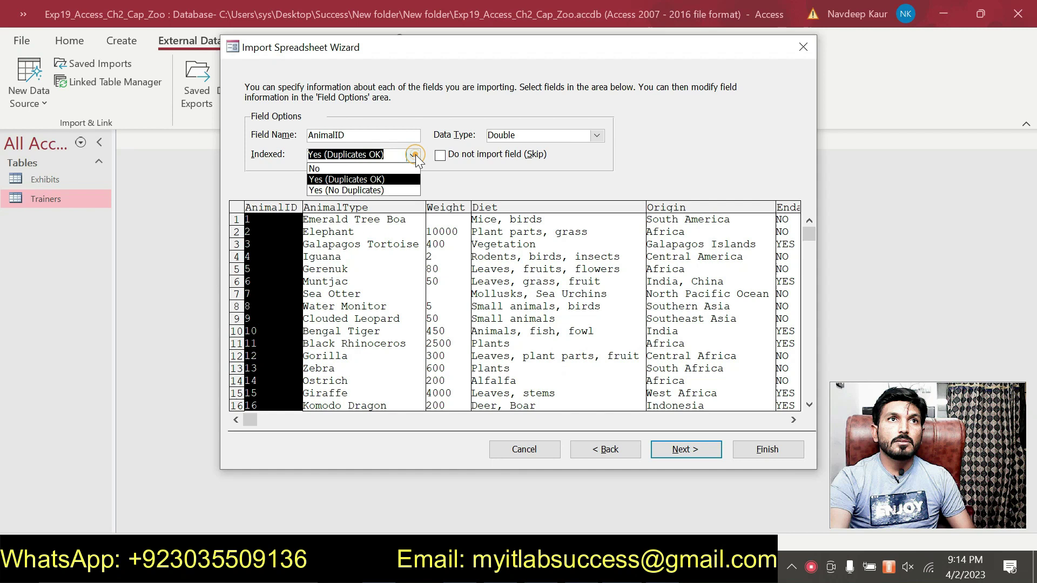
{"action": "left_click", "coordinate": [368, 191]}
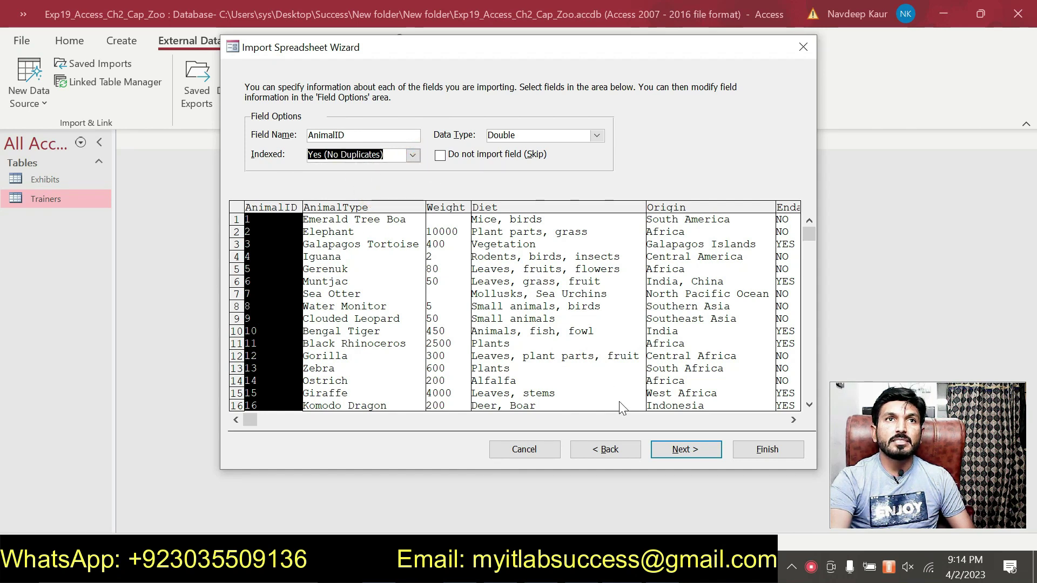
{"action": "left_click", "coordinate": [664, 452]}
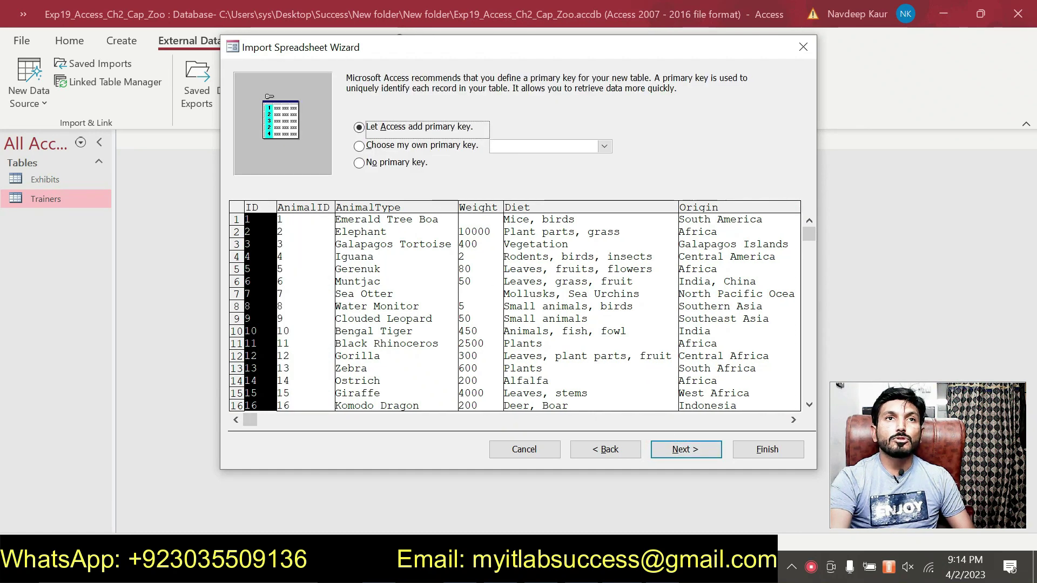
Choose AnimalID as the imported table's own primary key, checking the choice against step 5 in Word.
{"action": "left_click", "coordinate": [413, 146]}
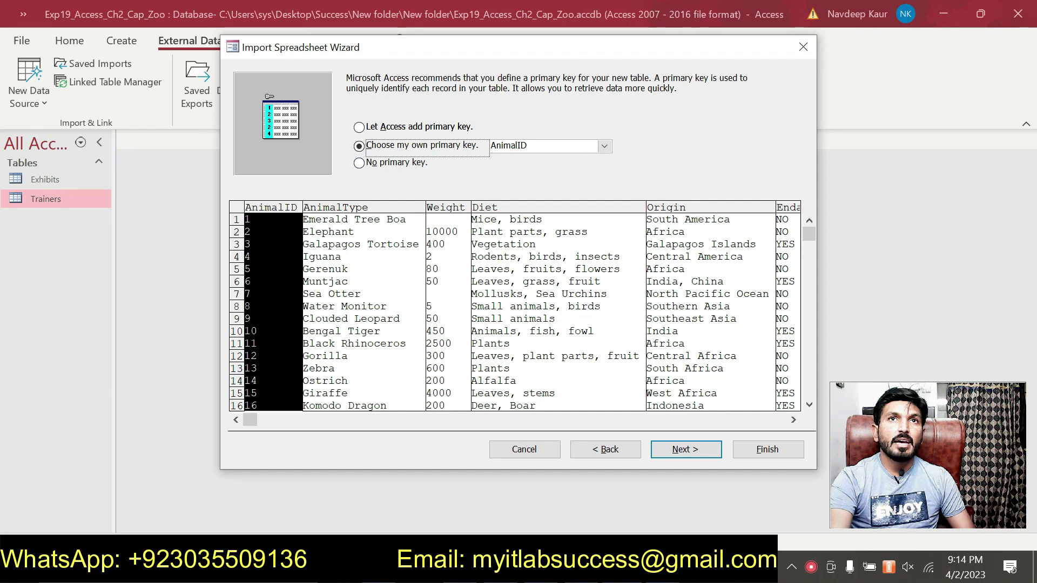
{"action": "key", "text": "alt+Tab"}
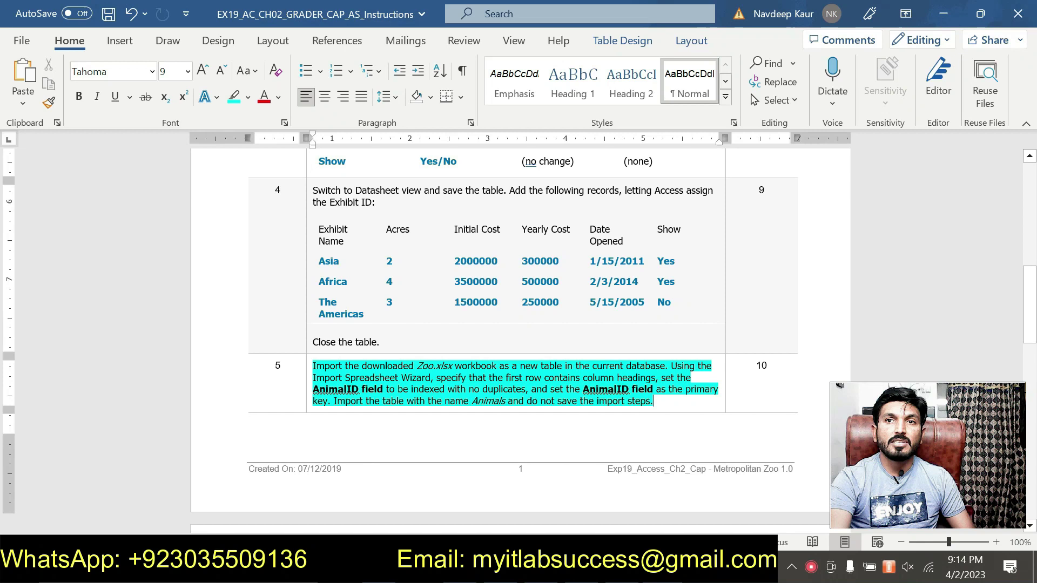
{"action": "key", "text": "alt+Tab"}
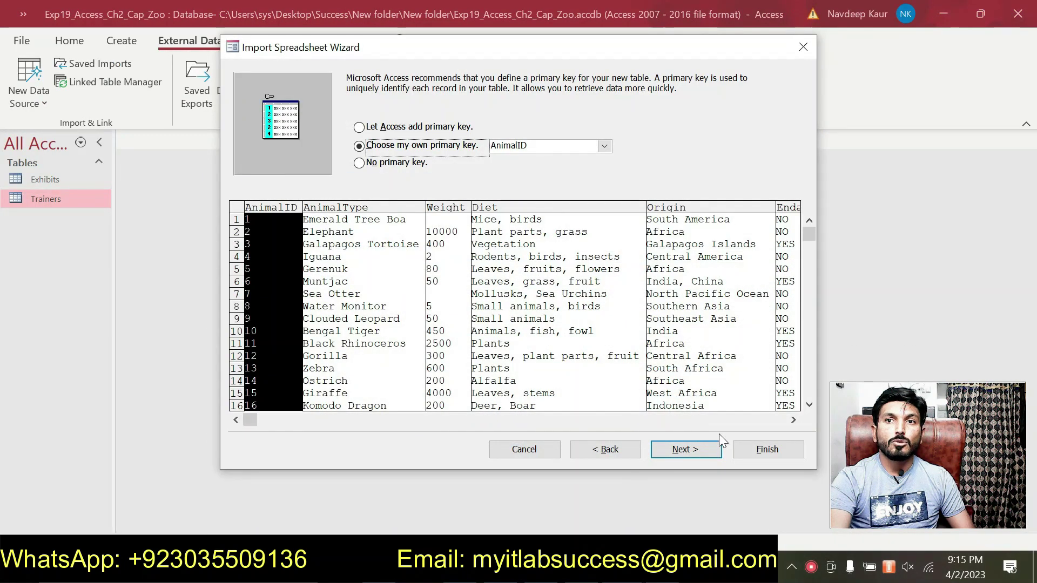
{"action": "left_click", "coordinate": [698, 449]}
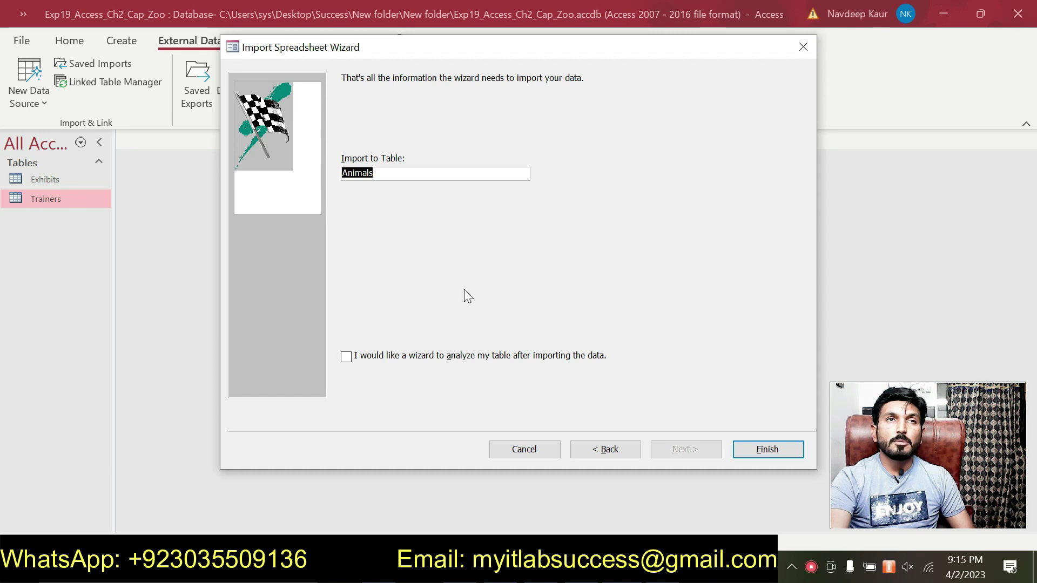
Check the table name in Word's step 5, and finish the Access import as Animals without saving the import steps.
{"action": "key", "text": "alt+Tab"}
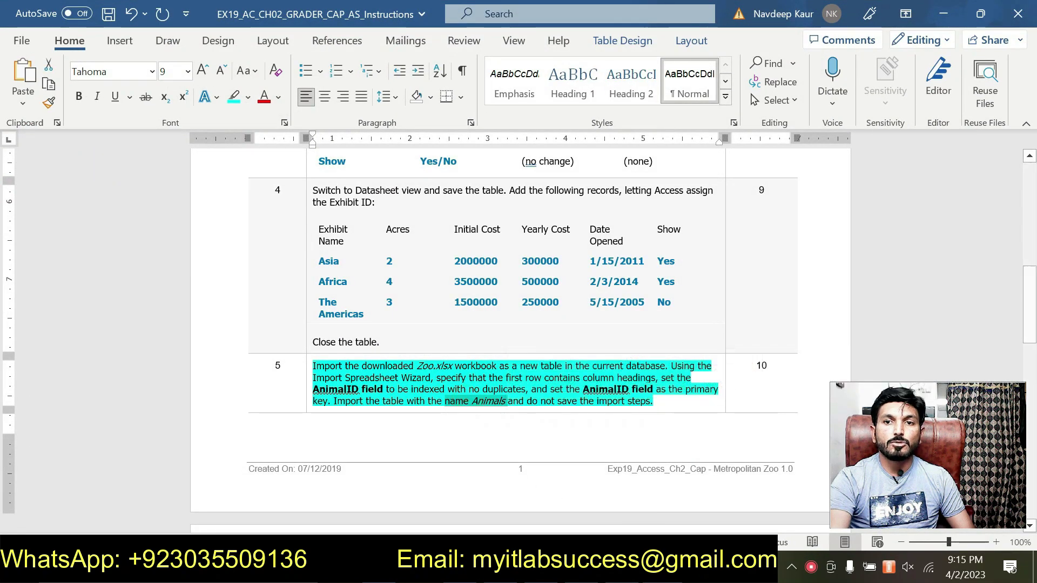
{"action": "key", "text": "alt+Tab"}
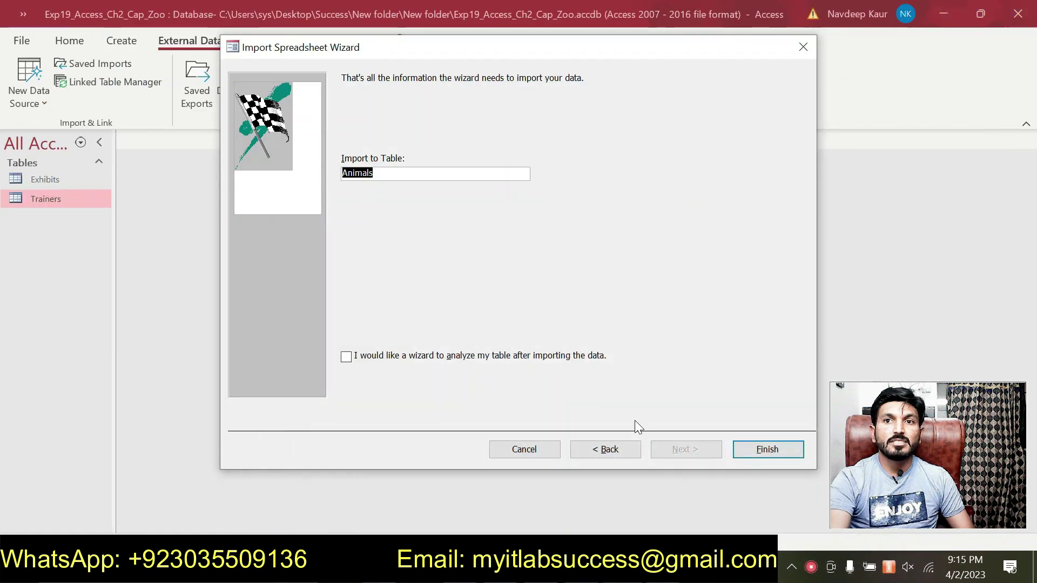
{"action": "left_click", "coordinate": [760, 450]}
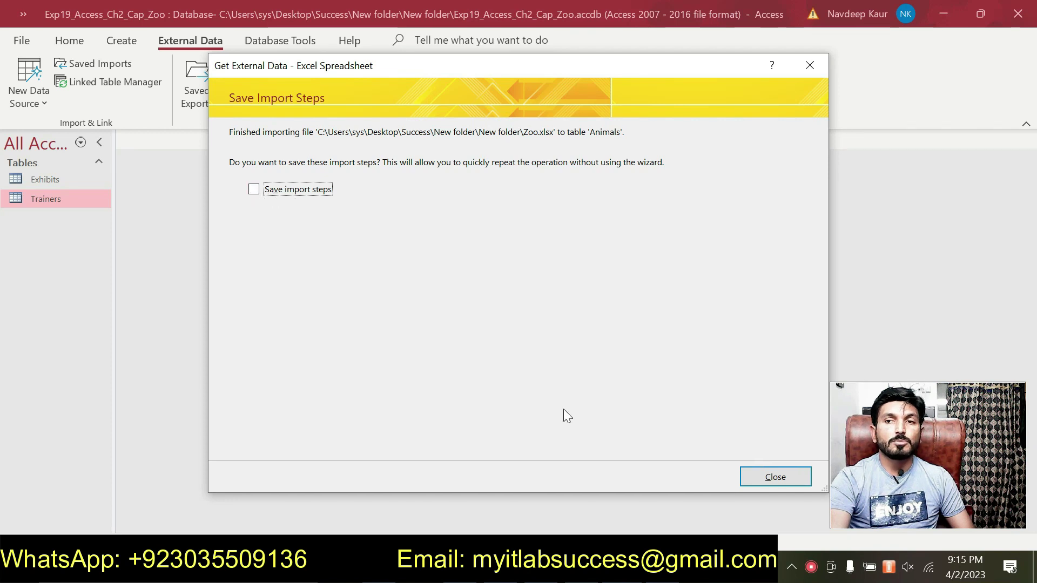
{"action": "left_click", "coordinate": [768, 478]}
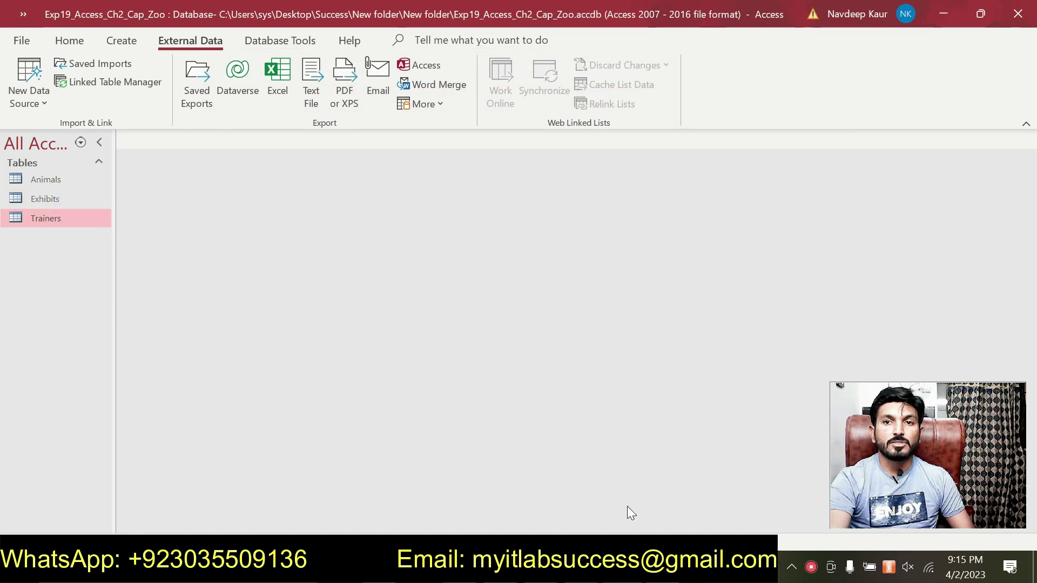
In the Word instructions, remove the highlight from step 5 and highlight the step 6 text about Animals field sizes in turquoise.
{"action": "key", "text": "alt+Tab"}
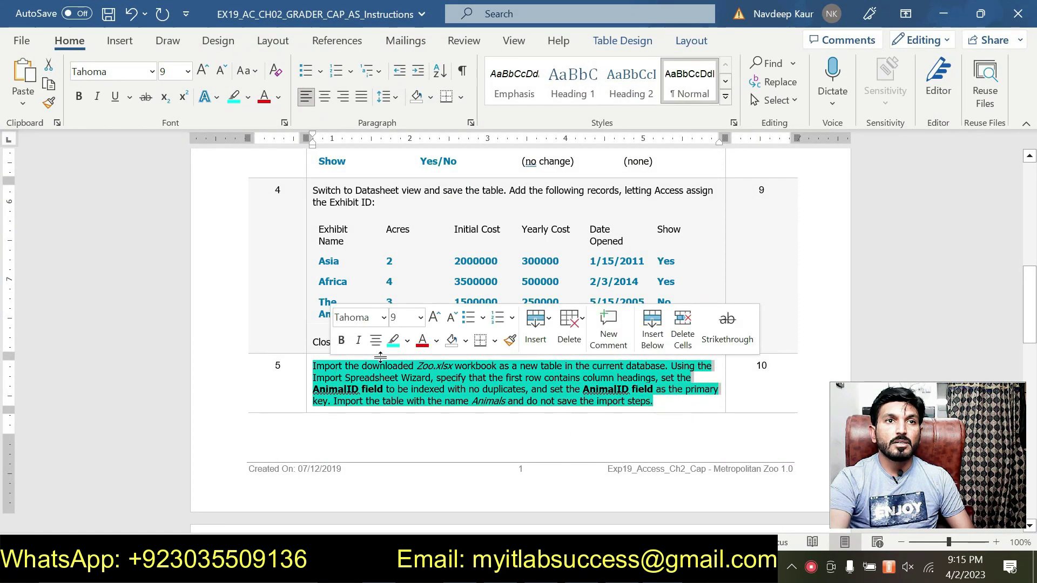
{"action": "left_click", "coordinate": [394, 343]}
{"action": "scroll", "coordinate": [503, 390], "scroll_direction": "down", "scroll_amount": 3}
{"action": "scroll", "coordinate": [503, 390], "scroll_direction": "down", "scroll_amount": 7}
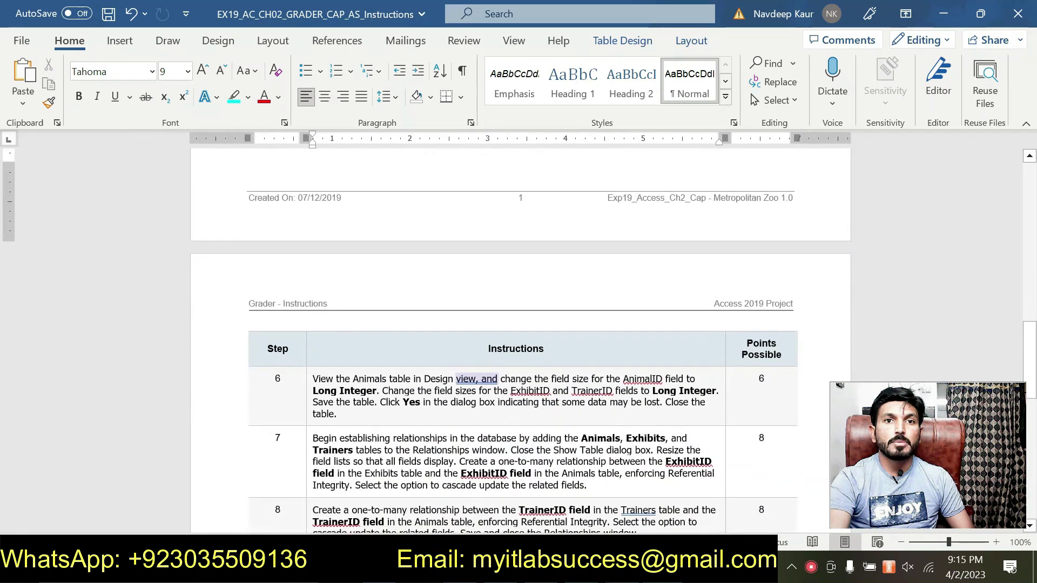
{"action": "left_click_drag", "start_coordinate": [340, 336], "coordinate": [410, 296]}
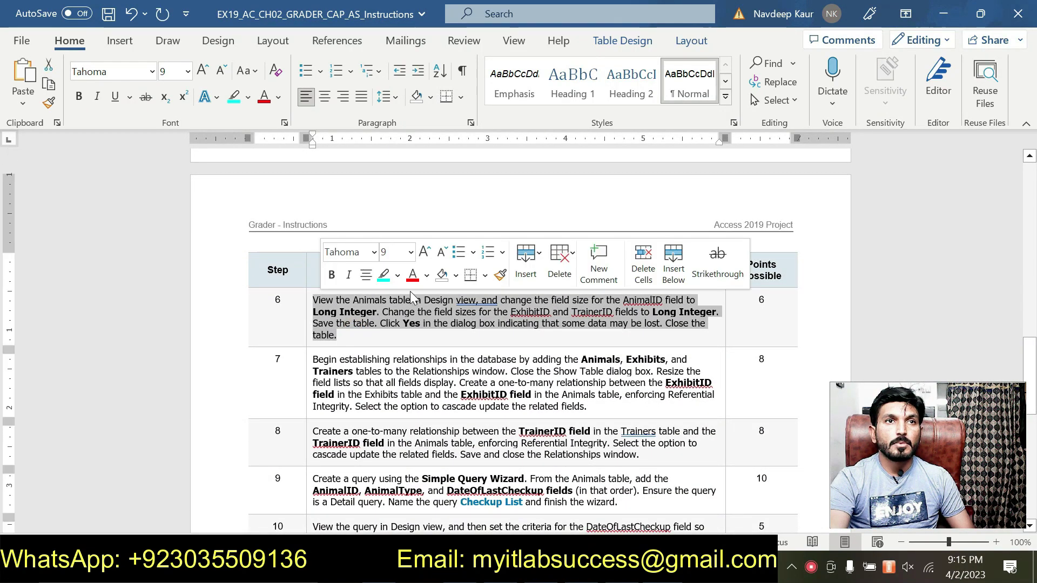
{"action": "left_click", "coordinate": [382, 276]}
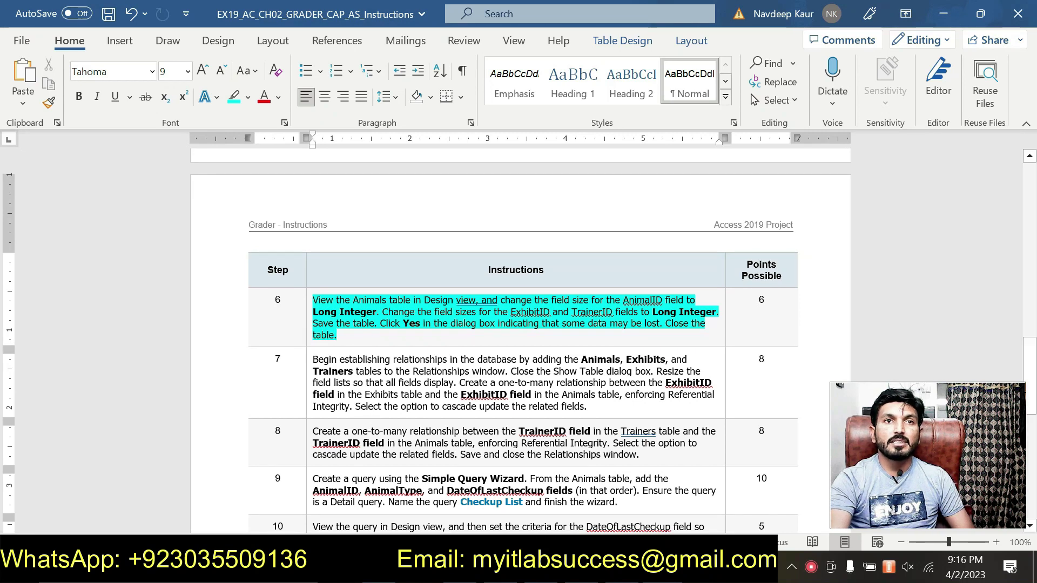
Switch to Access and open the Animals table in Design view.
{"action": "left_click", "coordinate": [432, 570]}
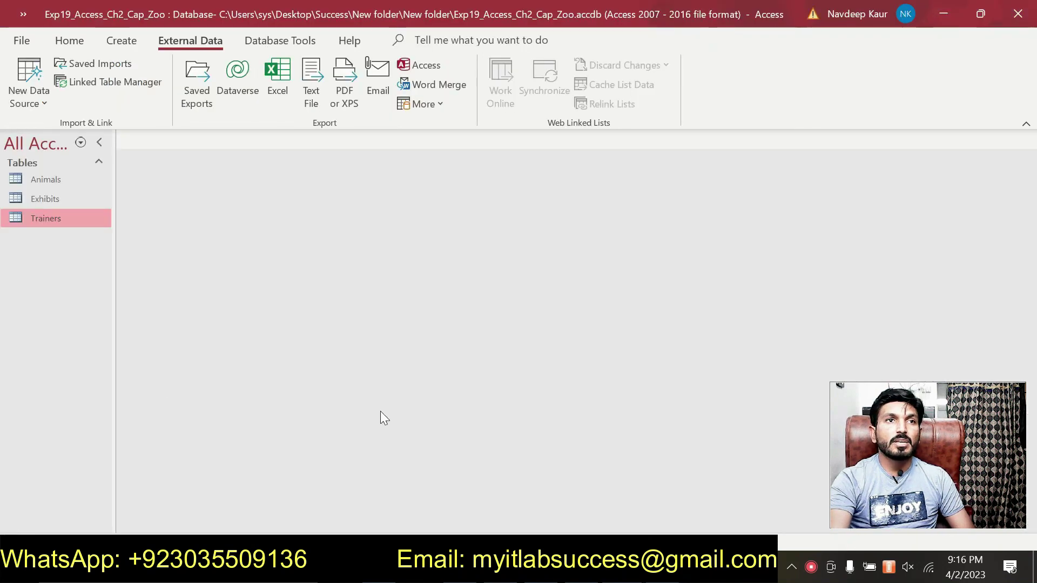
{"action": "double_click", "coordinate": [64, 177]}
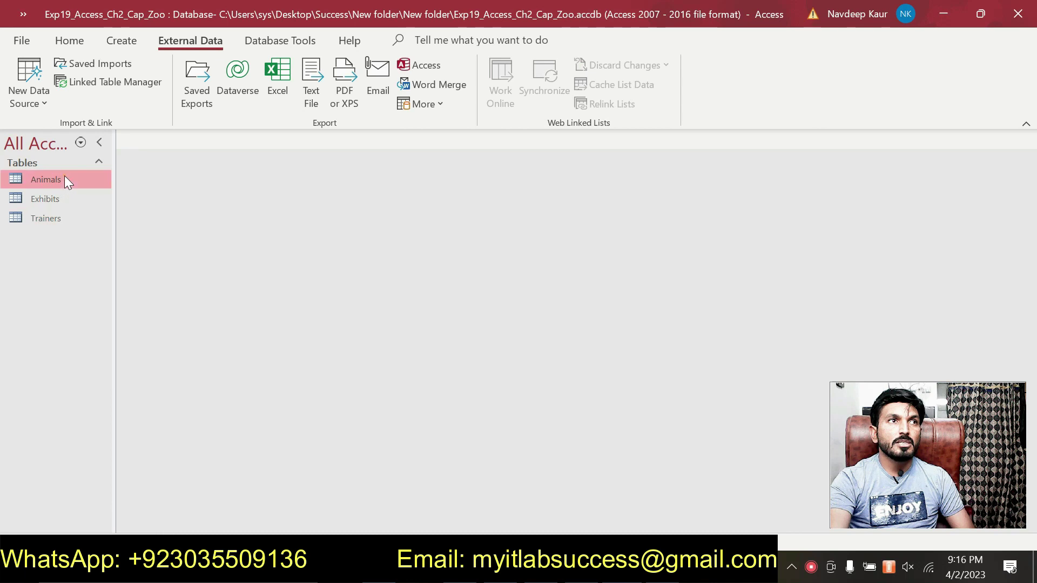
{"action": "right_click", "coordinate": [151, 140]}
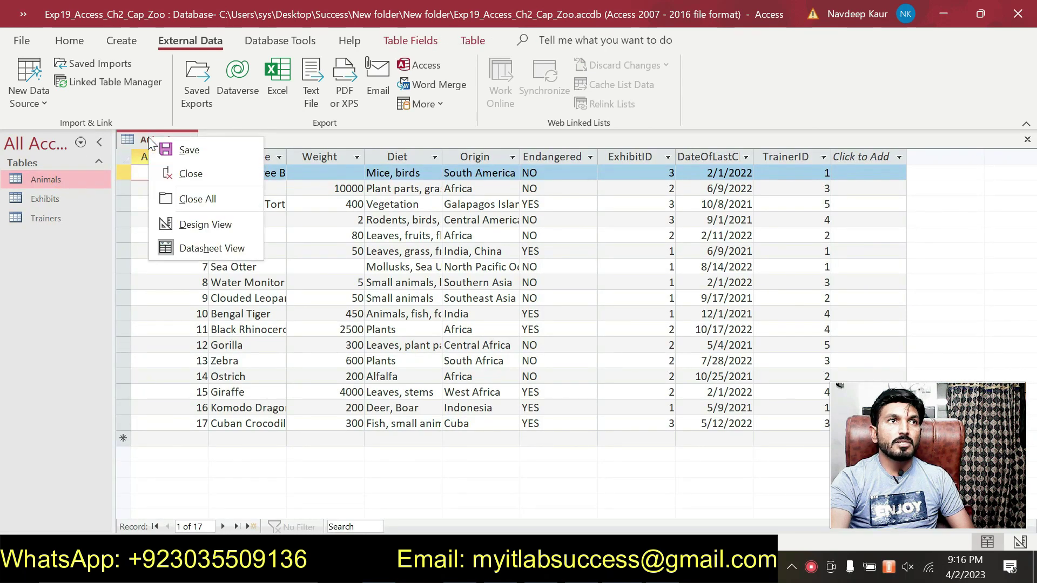
{"action": "left_click", "coordinate": [205, 224]}
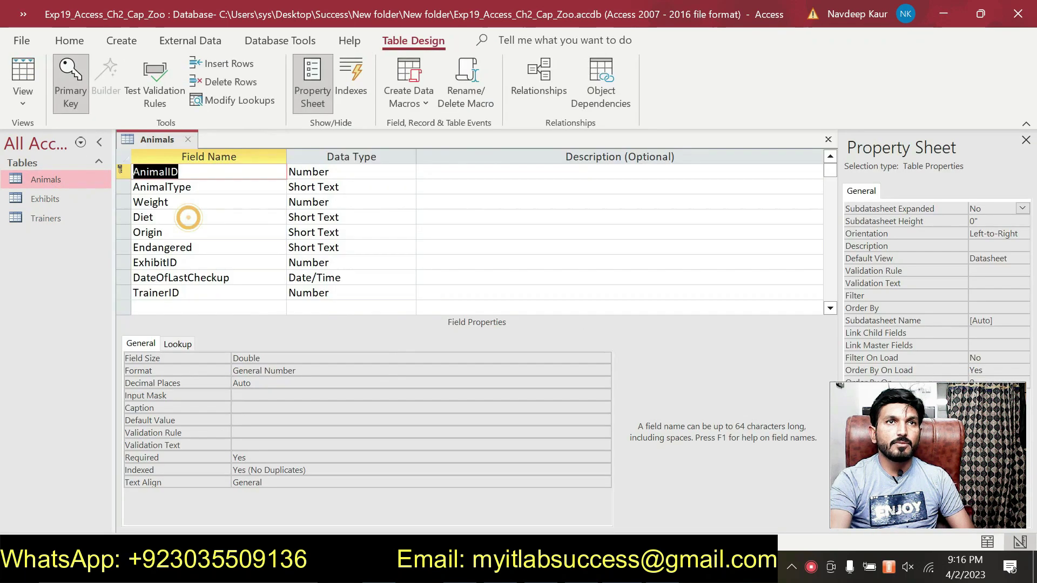
Check step 6 in Word and set the AnimalID field's size to Long Integer in the Access Animals table.
{"action": "key", "text": "alt+Tab"}
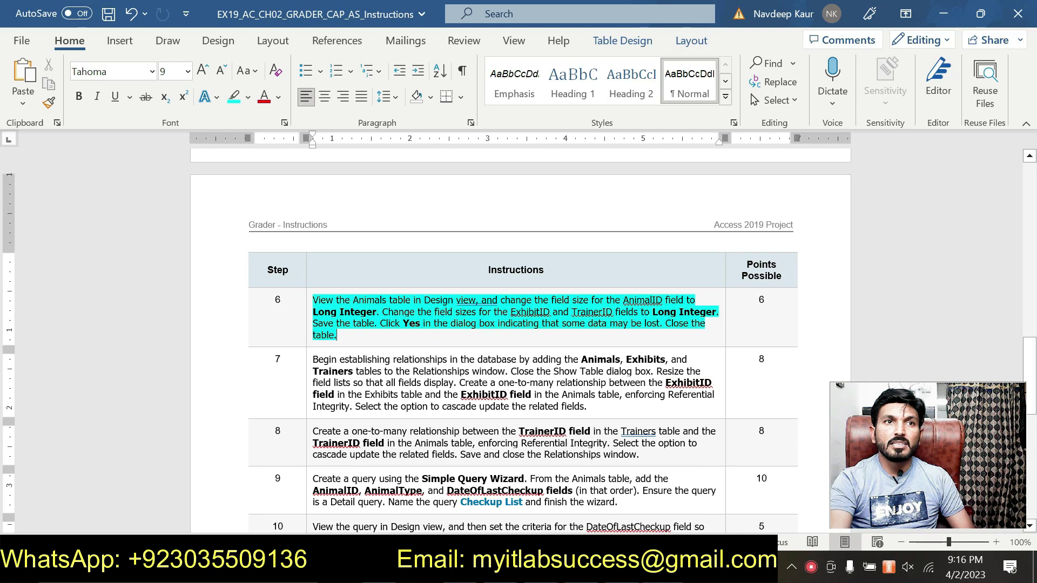
{"action": "key", "text": "alt+Tab"}
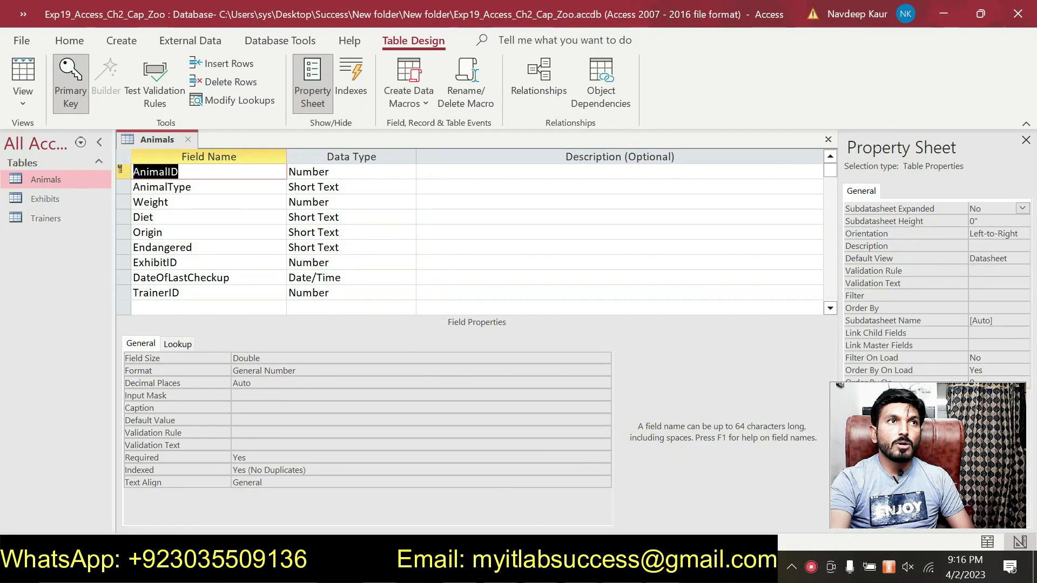
{"action": "left_click", "coordinate": [332, 358]}
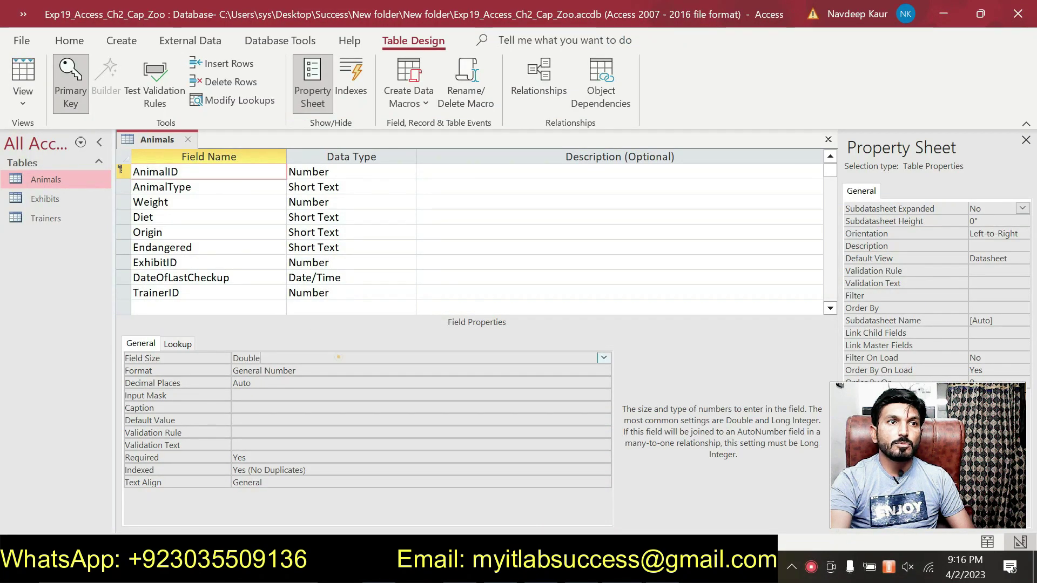
{"action": "left_click", "coordinate": [605, 358]}
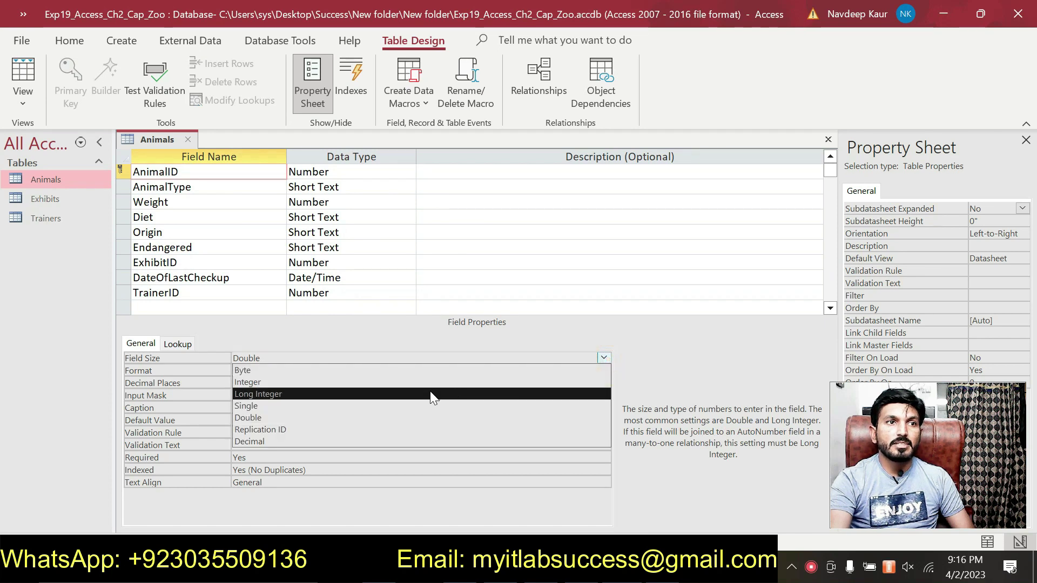
{"action": "left_click", "coordinate": [432, 394]}
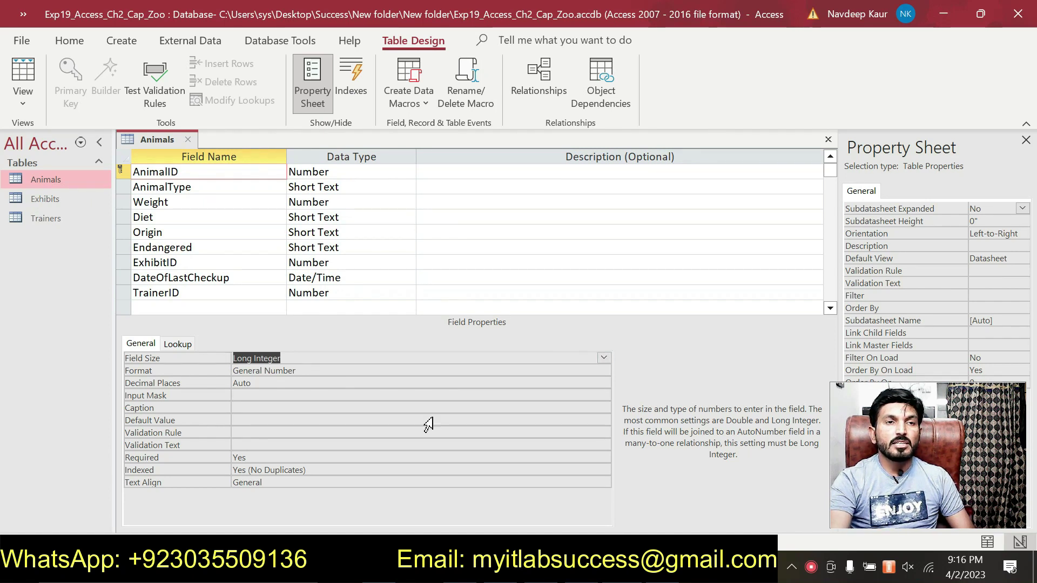
Check step 6 in Word and set the ExhibitID field's size to Long Integer in the Access Animals table.
{"action": "key", "text": "alt+Tab"}
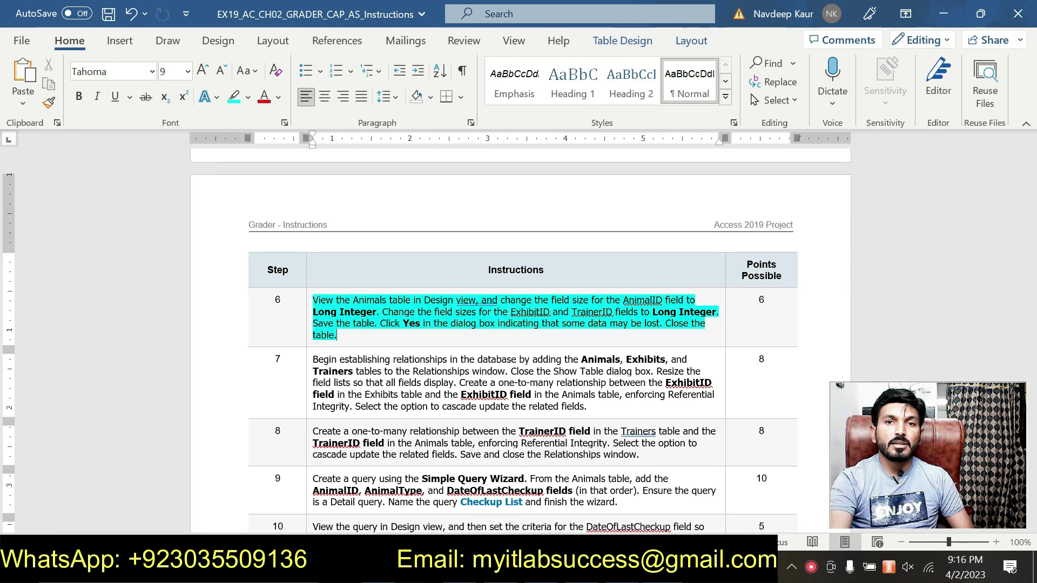
{"action": "left_click", "coordinate": [663, 568]}
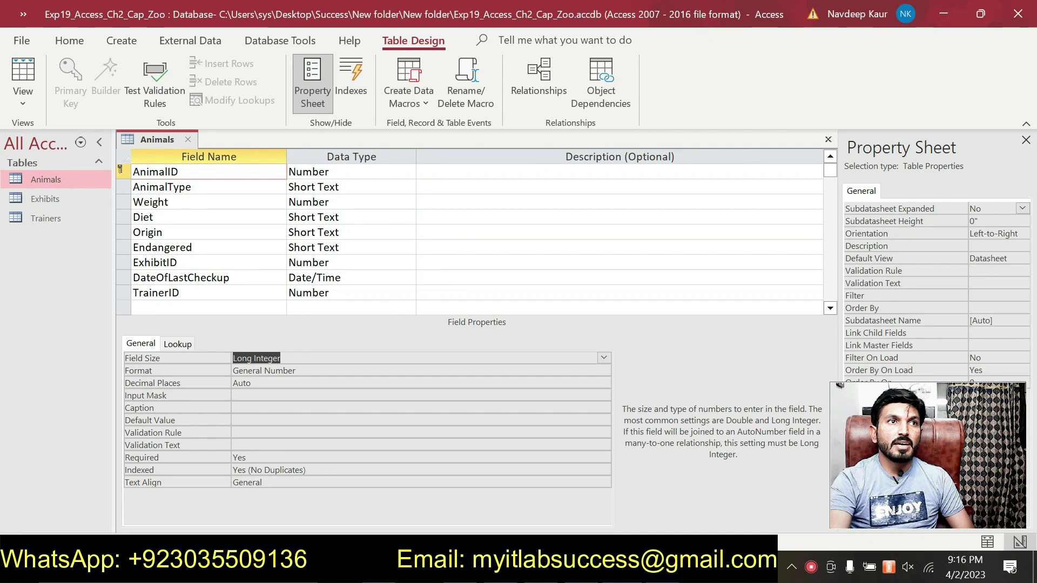
{"action": "left_click", "coordinate": [214, 261]}
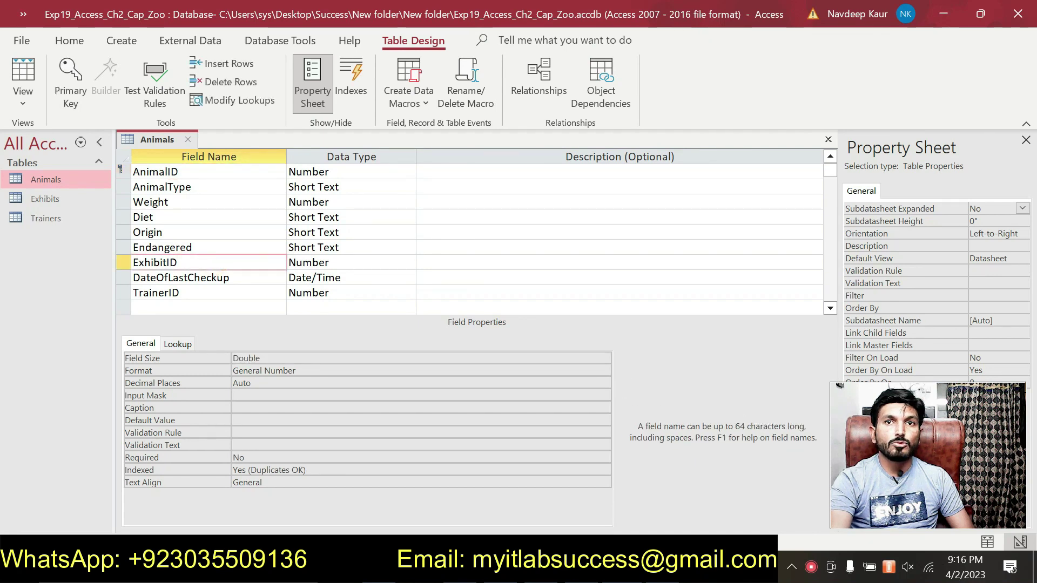
{"action": "left_click", "coordinate": [591, 358]}
{"action": "left_click", "coordinate": [605, 364]}
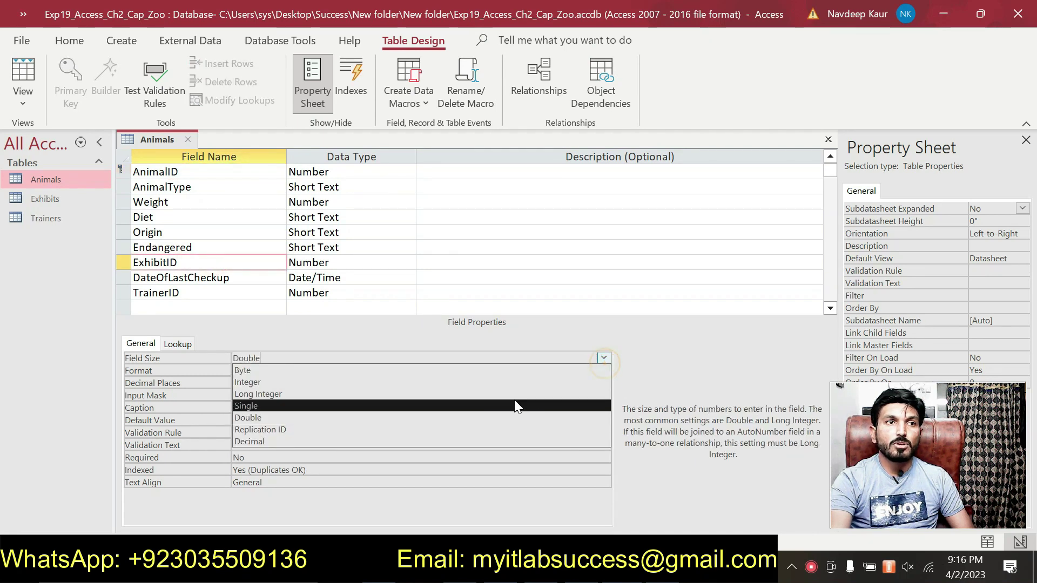
{"action": "left_click", "coordinate": [513, 394]}
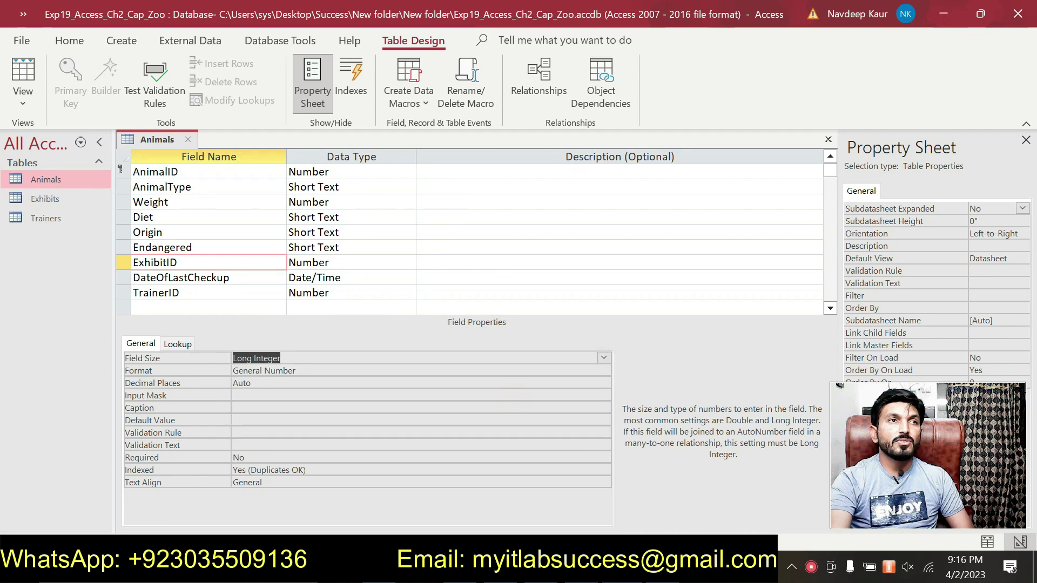
Set the TrainerID field's size to Long Integer in the Animals table.
{"action": "left_click", "coordinate": [232, 292]}
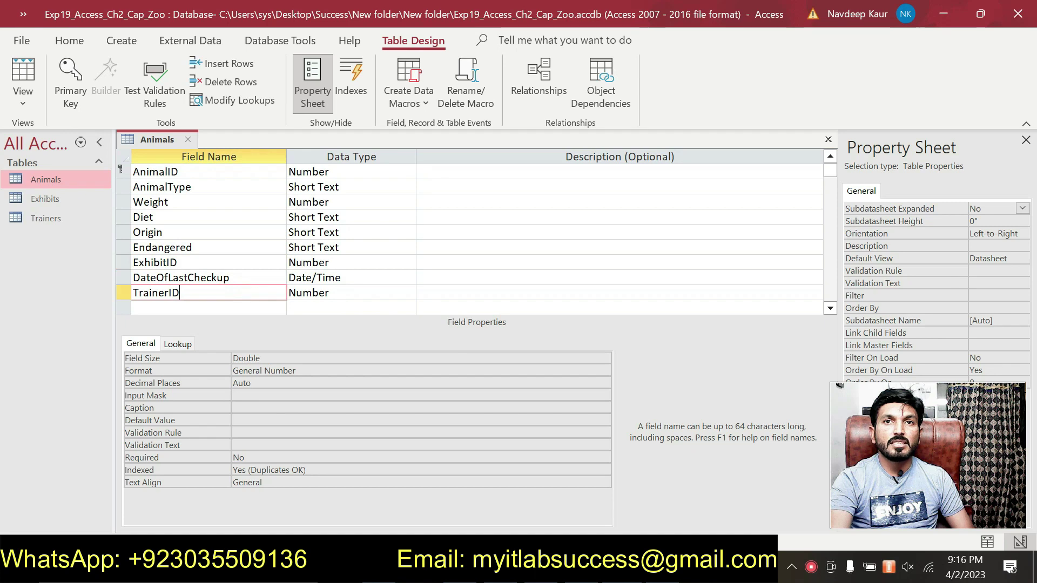
{"action": "left_click", "coordinate": [605, 357]}
{"action": "left_click", "coordinate": [605, 357]}
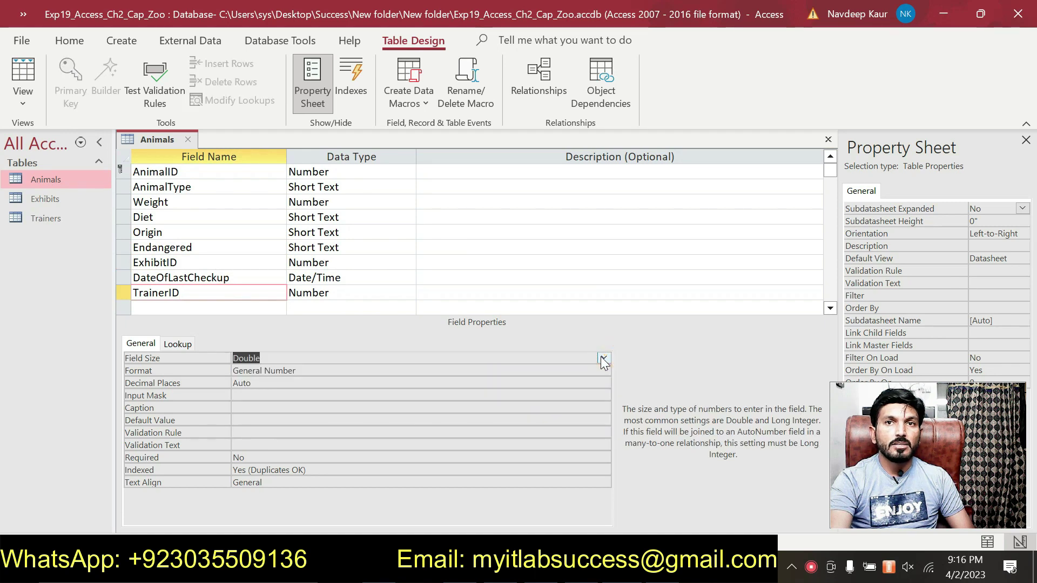
{"action": "left_click", "coordinate": [605, 357]}
{"action": "left_click", "coordinate": [462, 394]}
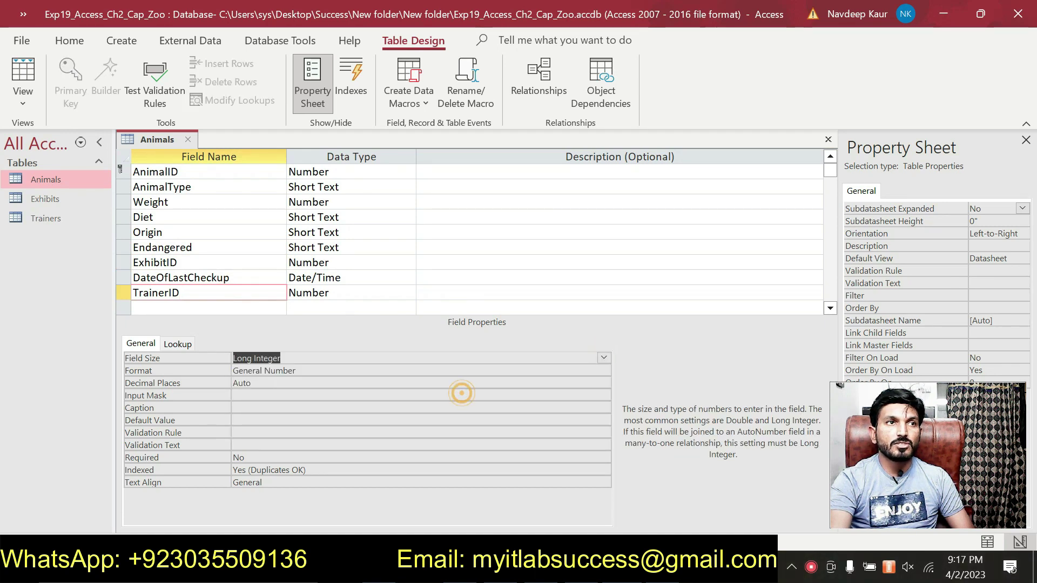
Recheck step 6 in Word, save the Animals table design in Access, and accept the possible data loss.
{"action": "key", "text": "alt+Tab"}
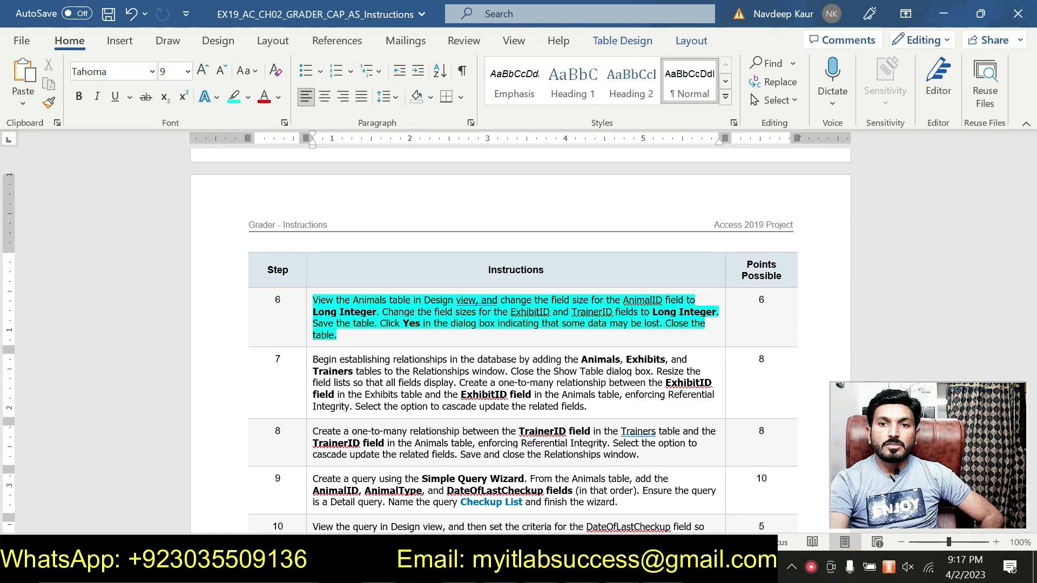
{"action": "key", "text": "alt+Tab"}
{"action": "right_click", "coordinate": [171, 142]}
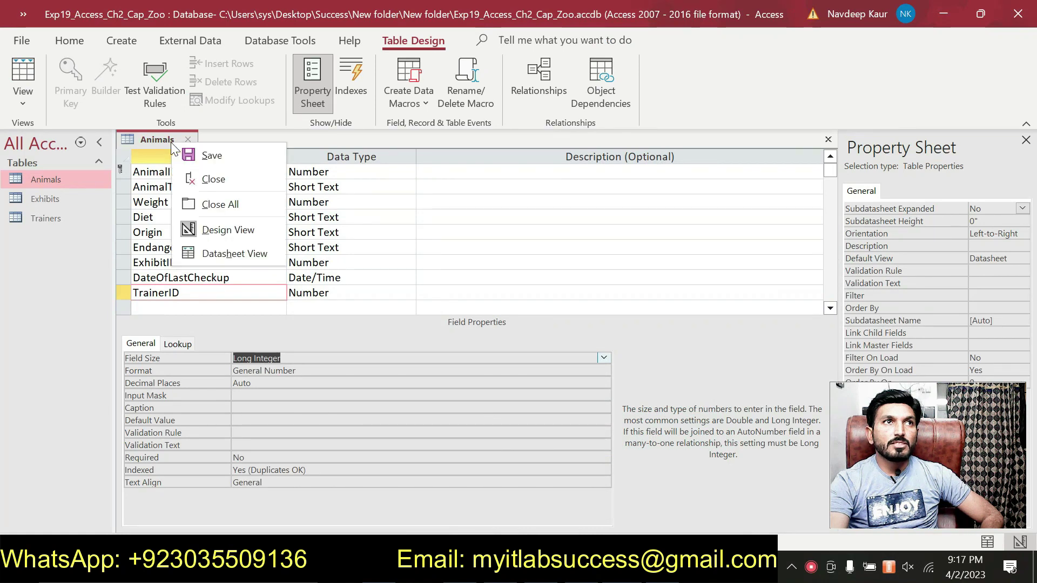
{"action": "left_click", "coordinate": [199, 157]}
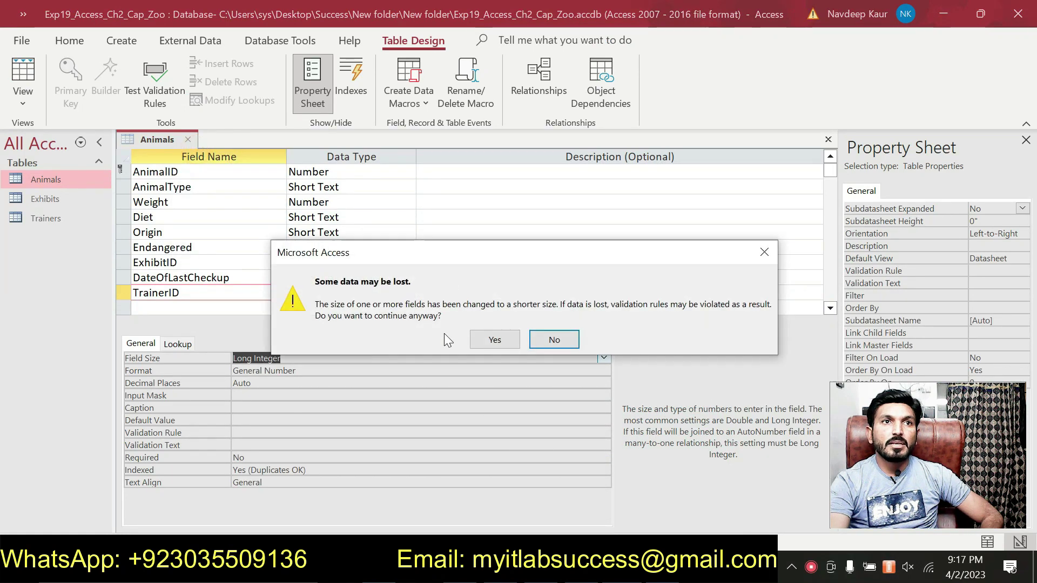
{"action": "left_click", "coordinate": [488, 341]}
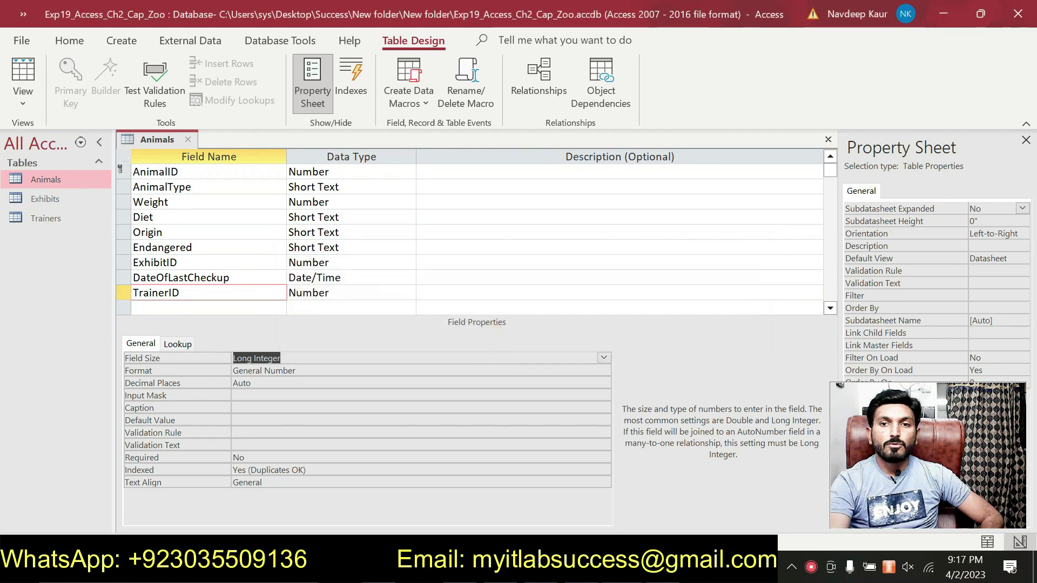
In the Word instructions, remove the highlight from step 6 and highlight the step 7 text about relationships in turquoise.
{"action": "left_click", "coordinate": [703, 569]}
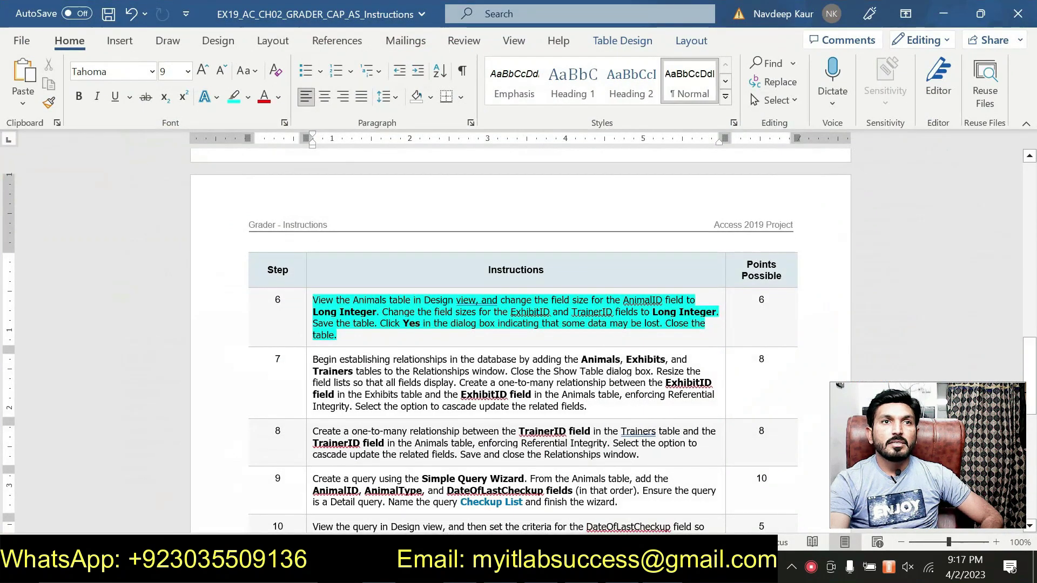
{"action": "left_click_drag", "start_coordinate": [337, 335], "coordinate": [319, 305]}
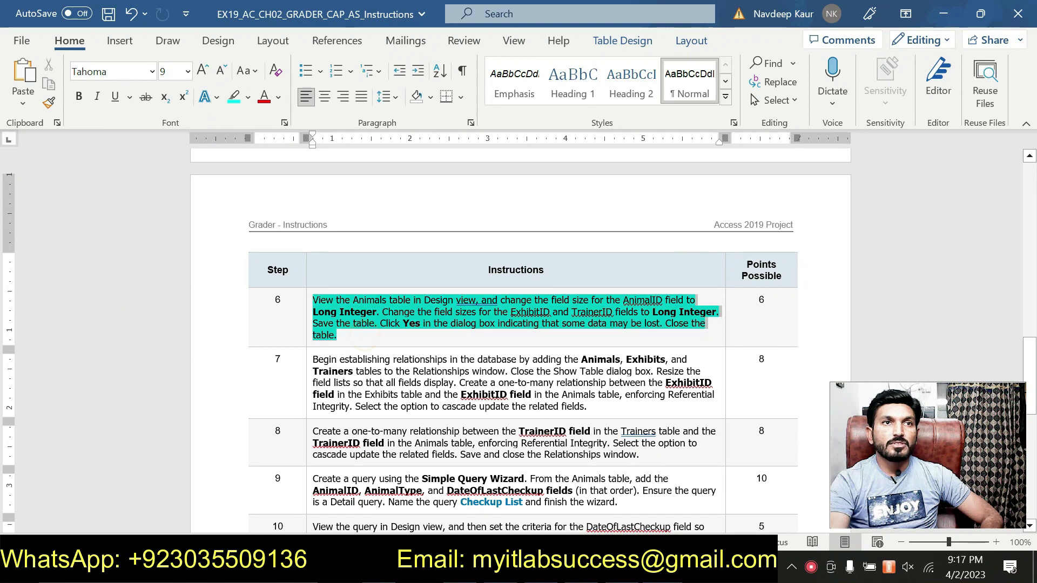
{"action": "left_click", "coordinate": [378, 273]}
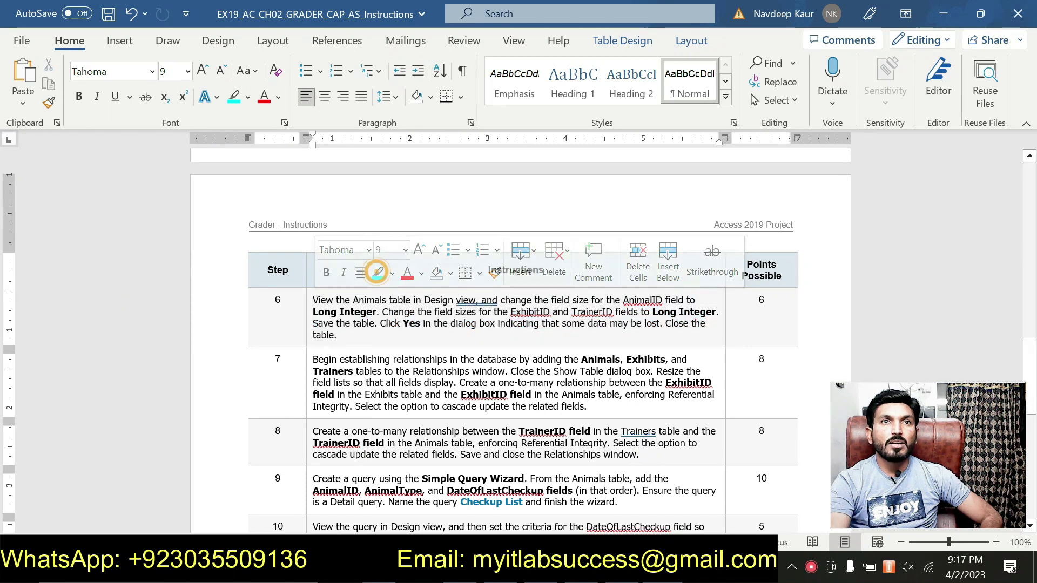
{"action": "scroll", "coordinate": [518, 324], "scroll_direction": "down", "scroll_amount": 2}
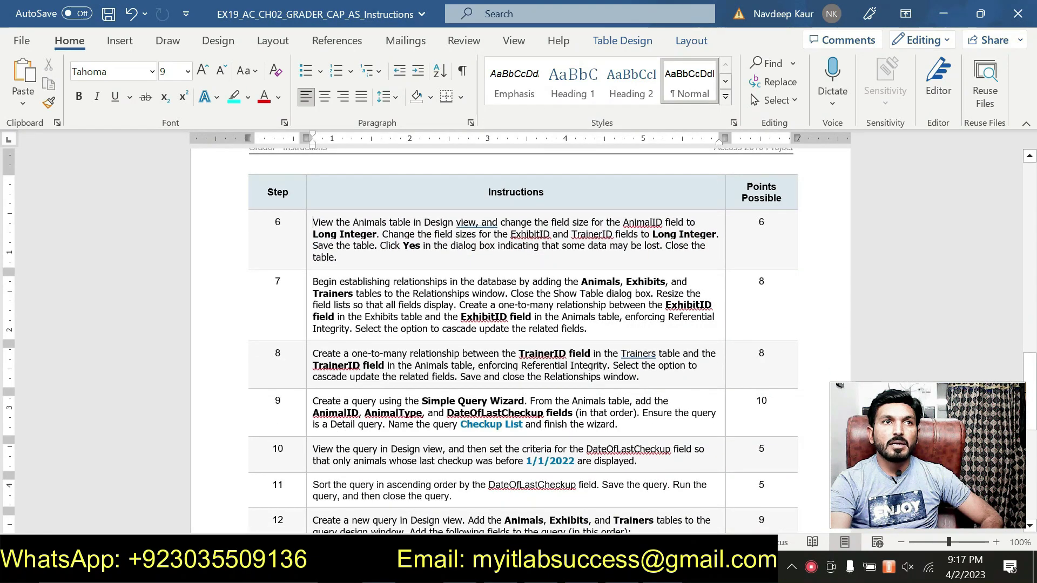
{"action": "mouse_move", "coordinate": [591, 330]}
{"action": "left_mouse_down"}
{"action": "mouse_move", "coordinate": [319, 317]}
{"action": "mouse_move", "coordinate": [313, 282]}
{"action": "left_mouse_up"}
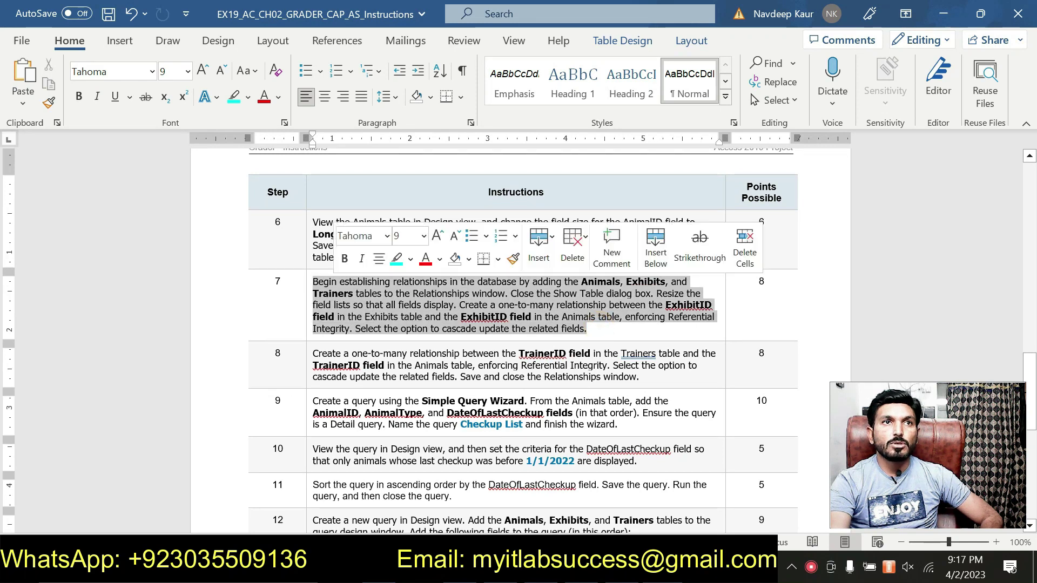
{"action": "left_click", "coordinate": [397, 261]}
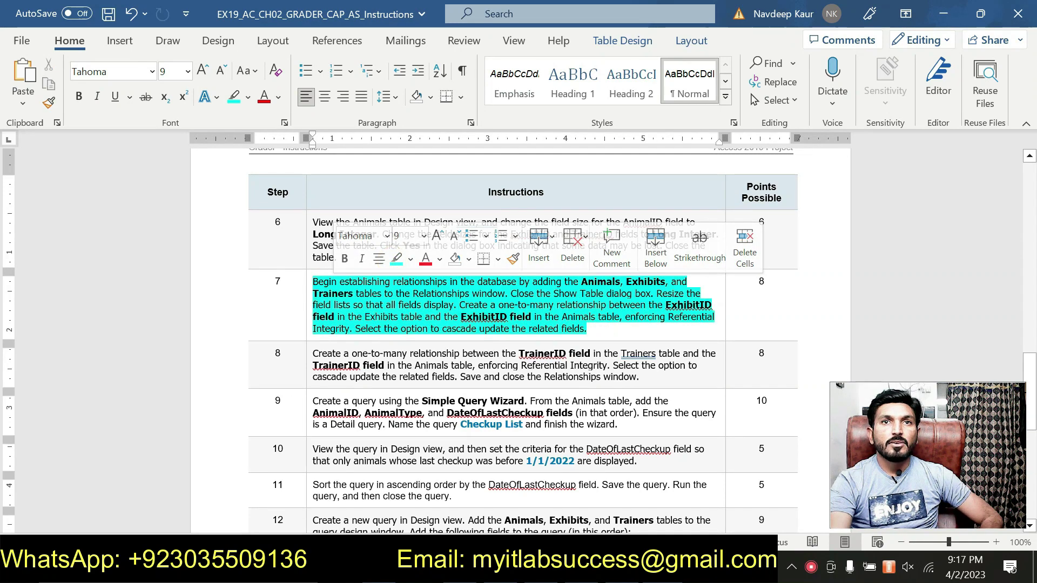
{"action": "left_click", "coordinate": [615, 324]}
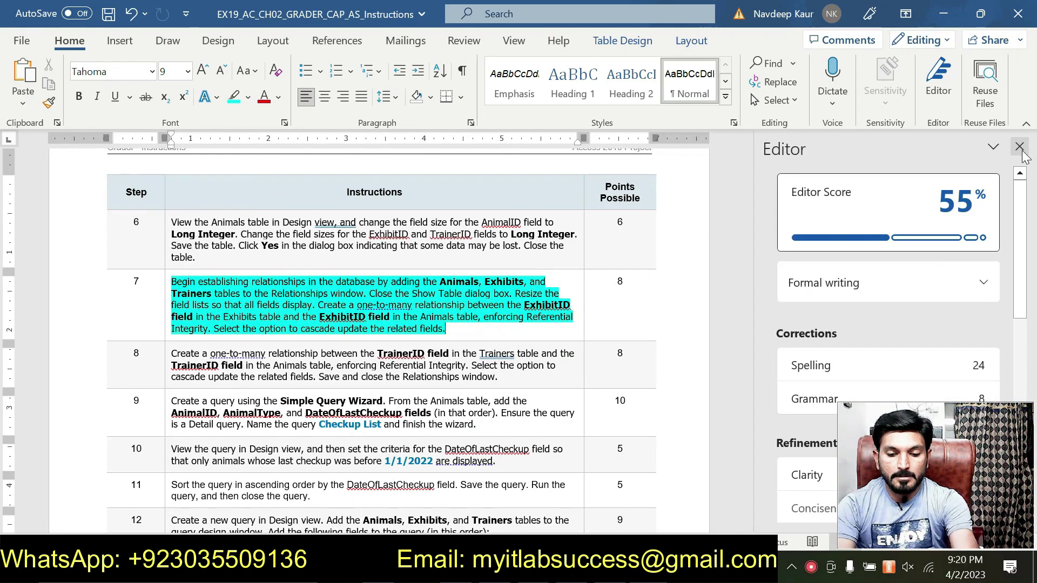
{"action": "left_click", "coordinate": [1020, 151]}
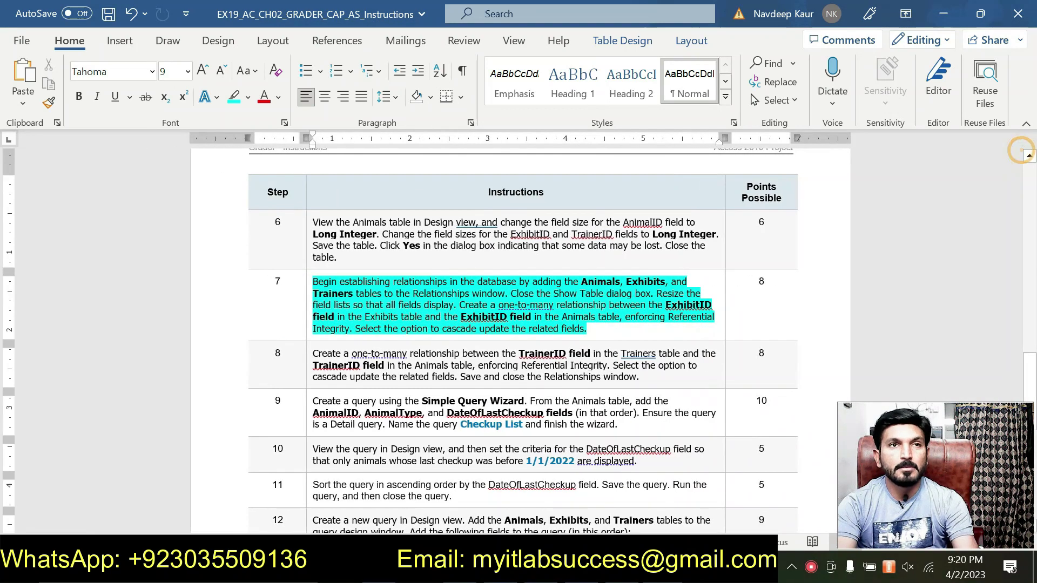
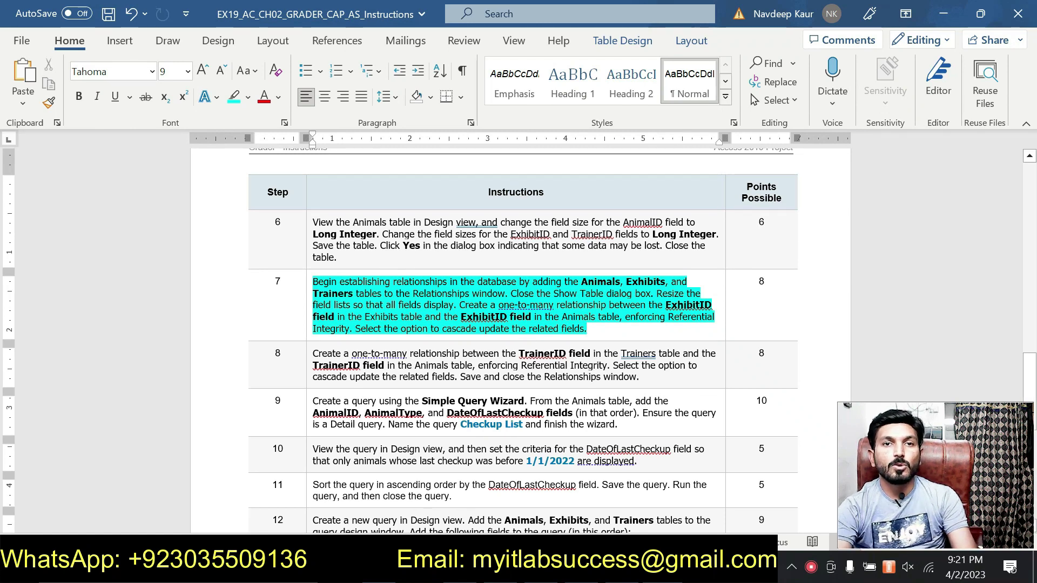
Switch to Access and close the Animals table.
{"action": "key", "text": "alt+Tab"}
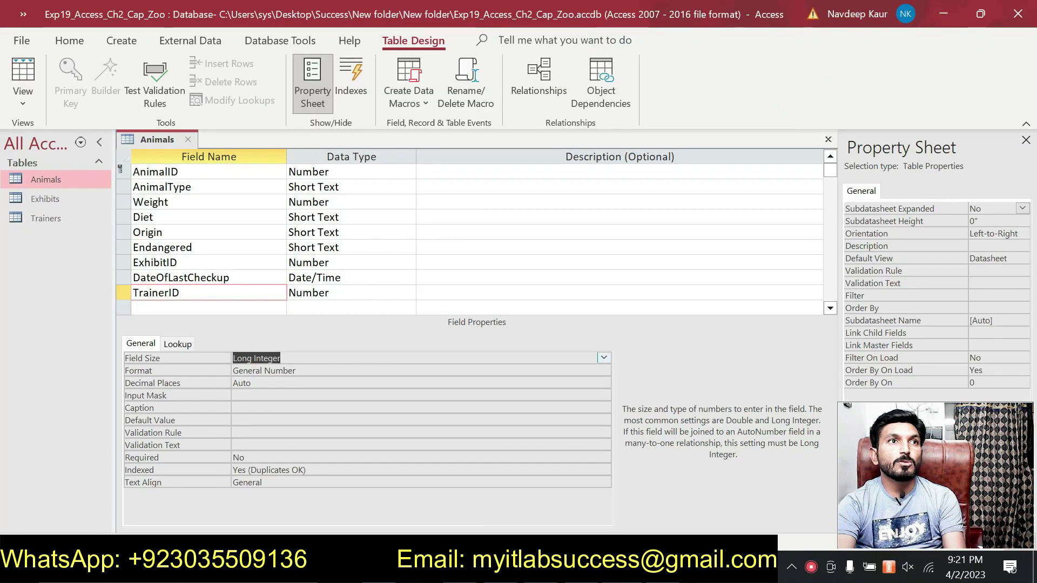
{"action": "right_click", "coordinate": [171, 138]}
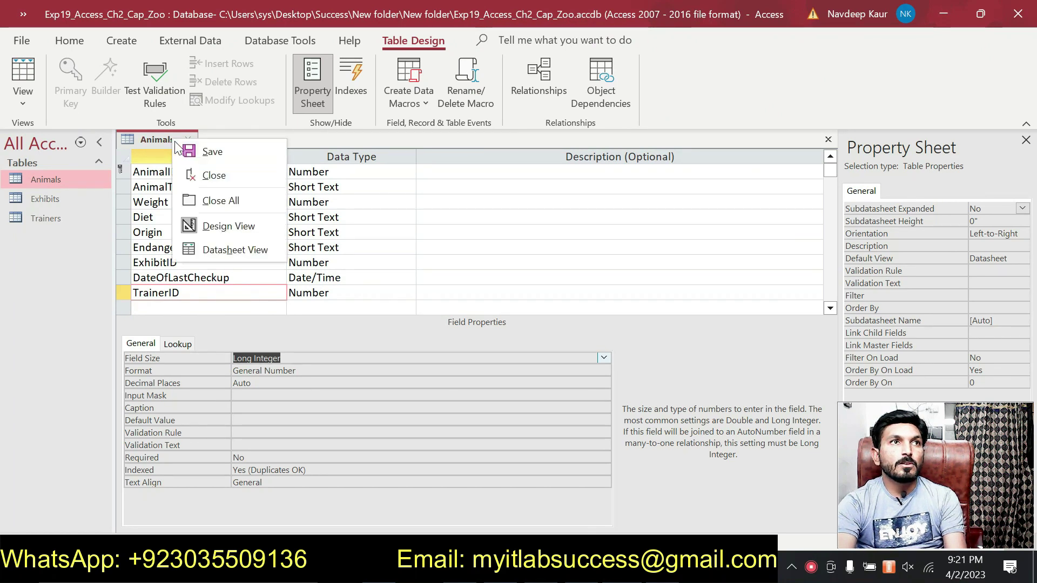
{"action": "left_click", "coordinate": [204, 183]}
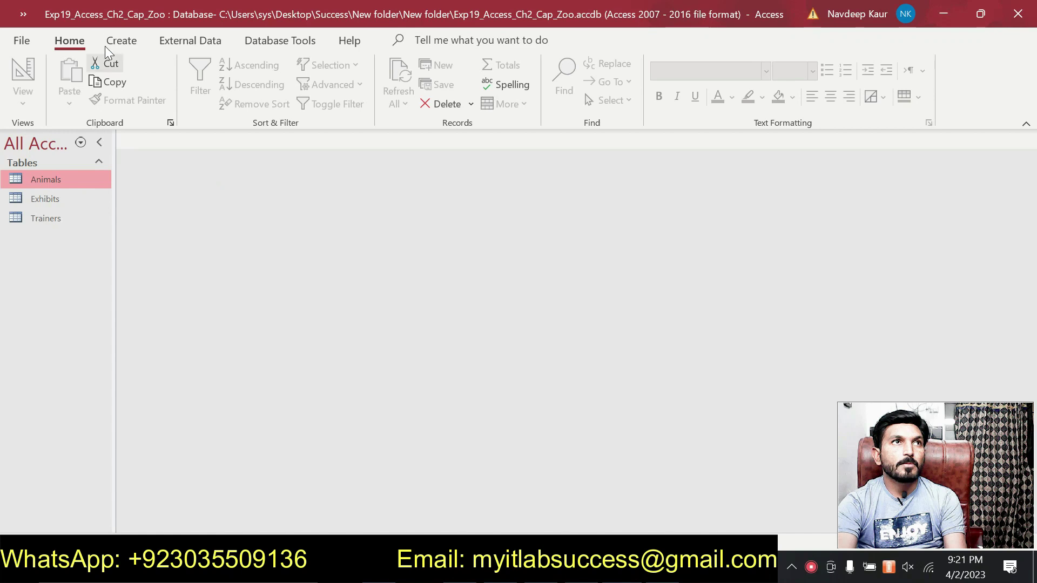
Open the database's Relationships window.
{"action": "left_click", "coordinate": [130, 40]}
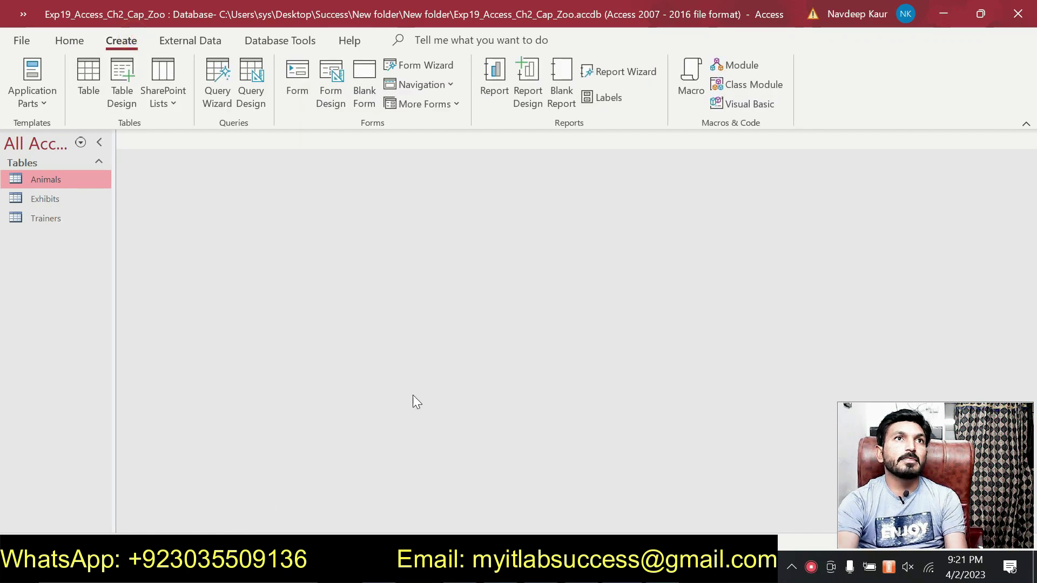
{"action": "left_click", "coordinate": [177, 40]}
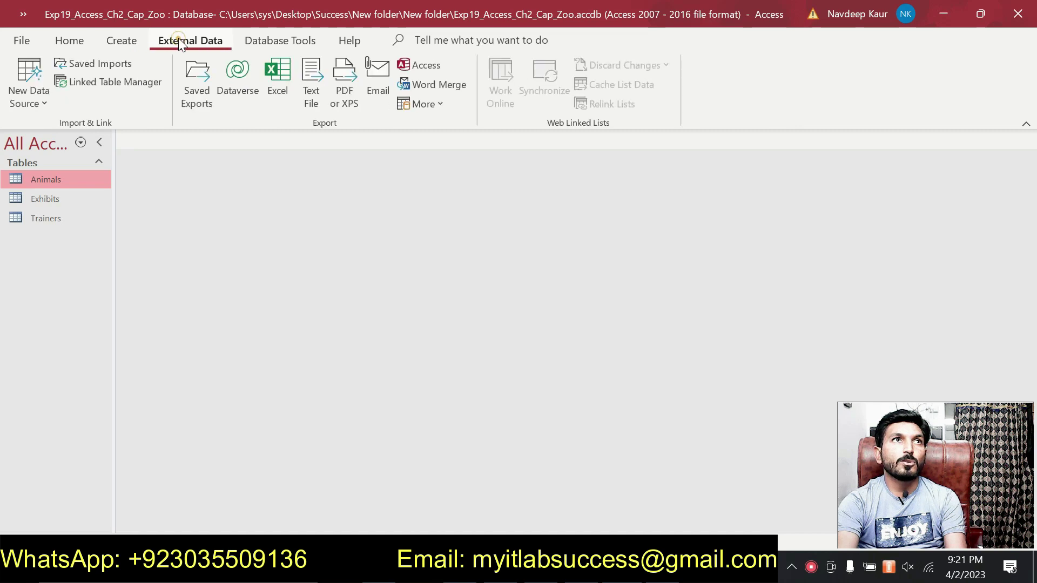
{"action": "left_click", "coordinate": [268, 40]}
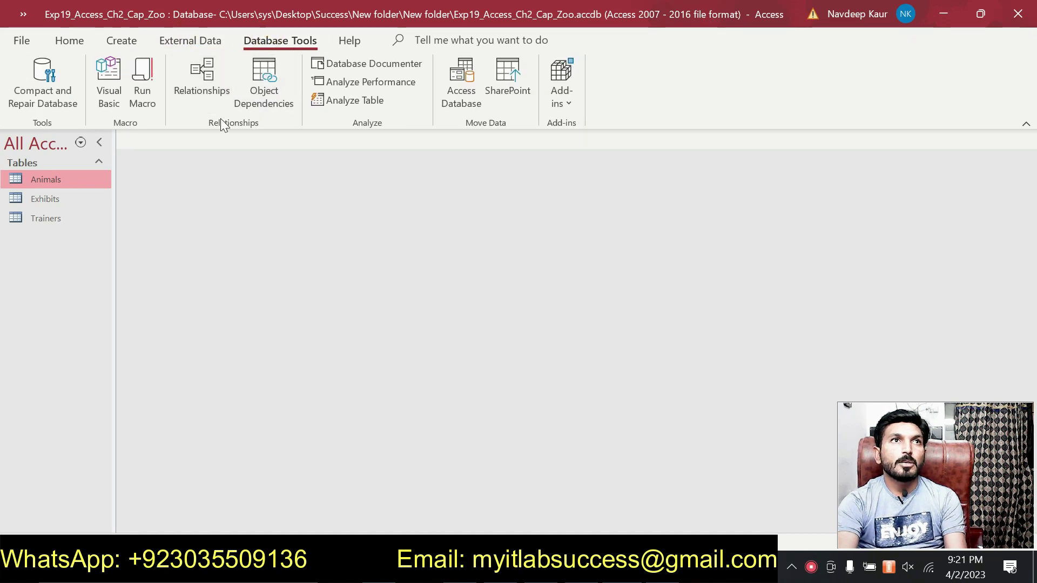
{"action": "left_click", "coordinate": [215, 85]}
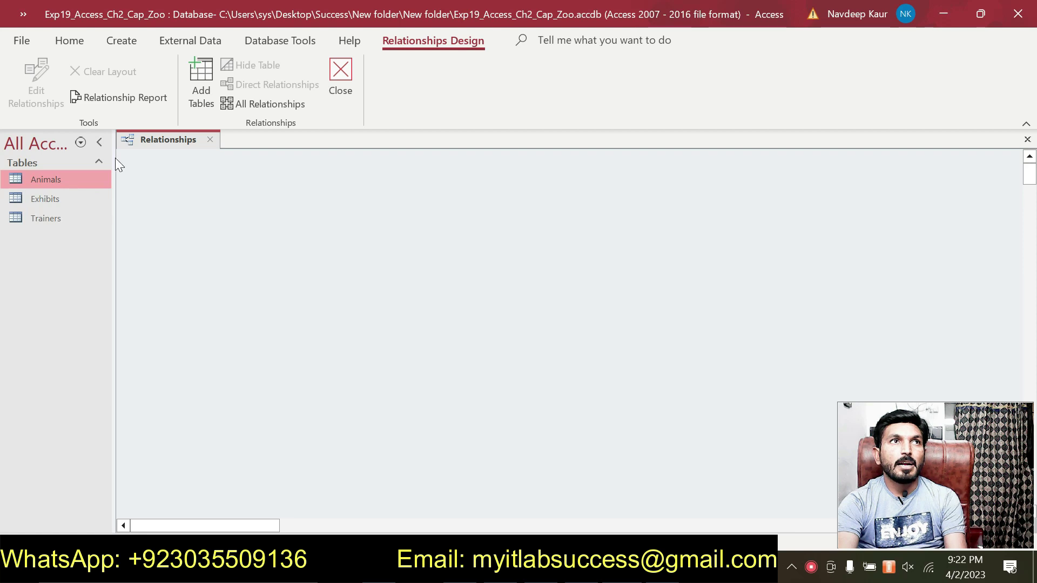
Add the Animals, Exhibits and Trainers tables side by side to the Relationships layout, and close the list of available tables.
{"action": "left_click", "coordinate": [200, 93]}
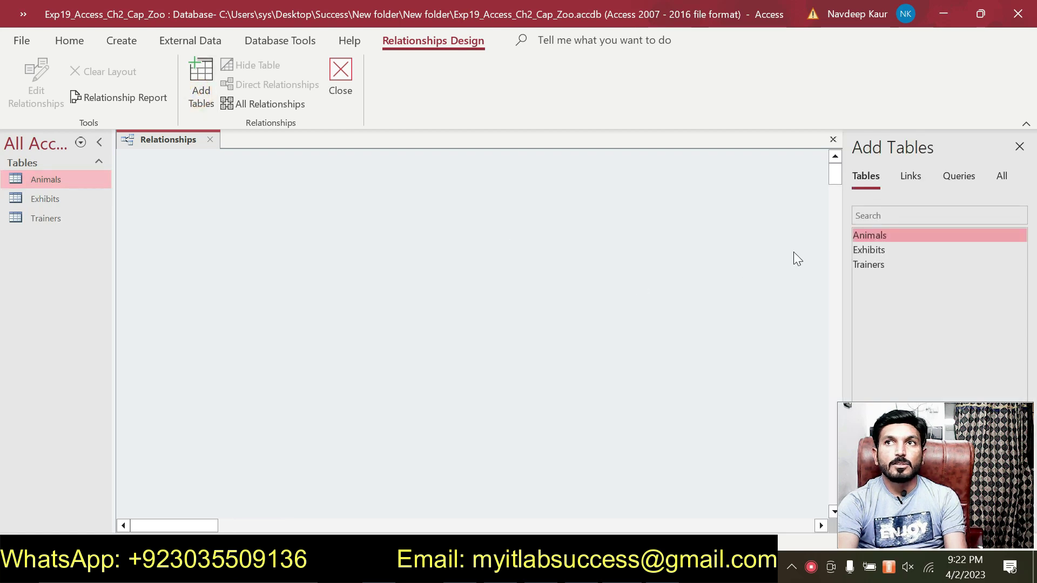
{"action": "left_click_drag", "start_coordinate": [870, 238], "coordinate": [277, 211]}
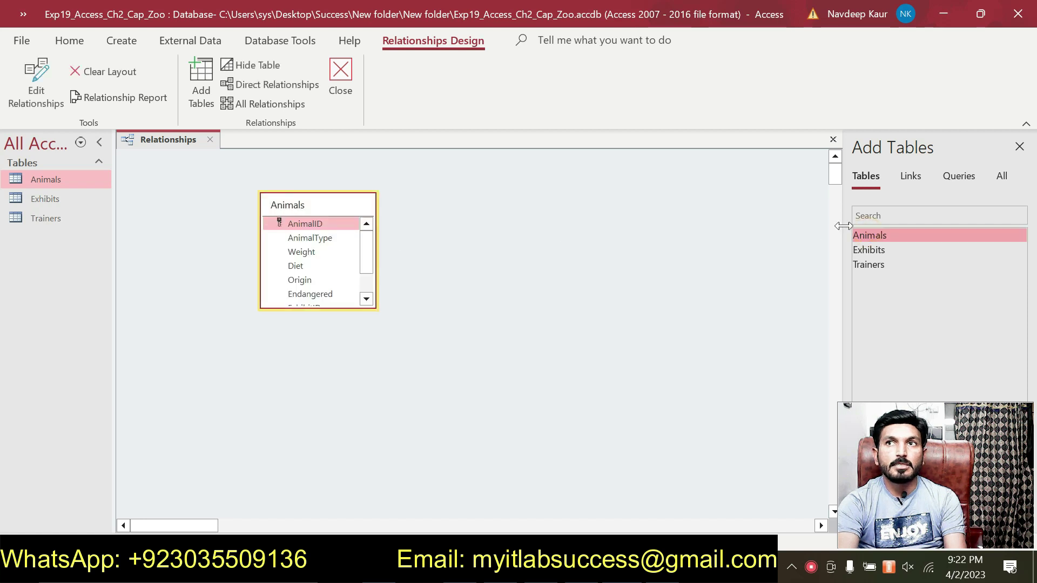
{"action": "left_click_drag", "start_coordinate": [870, 248], "coordinate": [468, 206]}
{"action": "left_click_drag", "start_coordinate": [880, 266], "coordinate": [625, 218]}
{"action": "left_click_drag", "start_coordinate": [496, 198], "coordinate": [479, 208]}
{"action": "left_click_drag", "start_coordinate": [621, 209], "coordinate": [613, 204]}
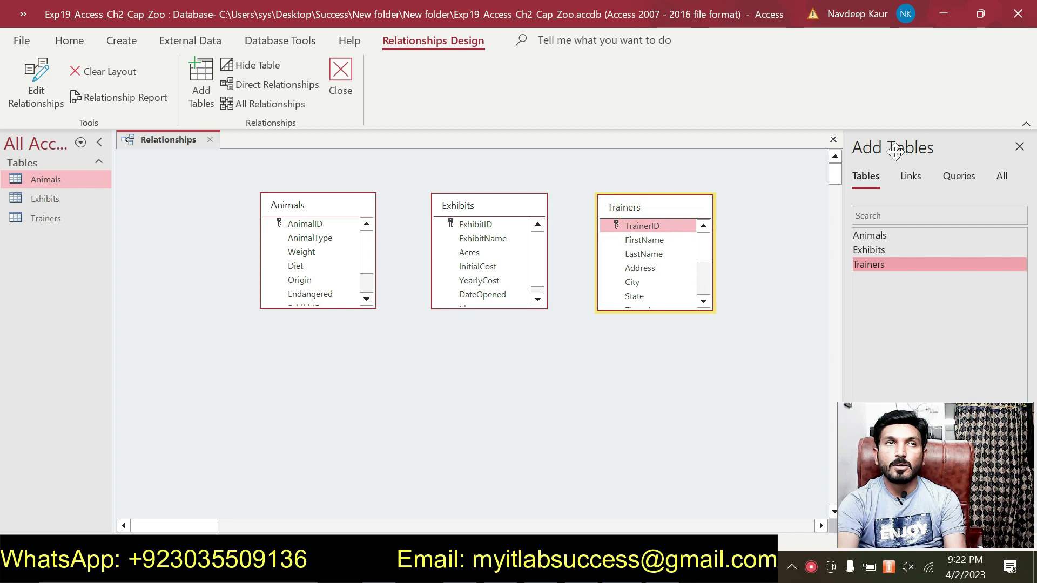
{"action": "left_click", "coordinate": [1019, 147]}
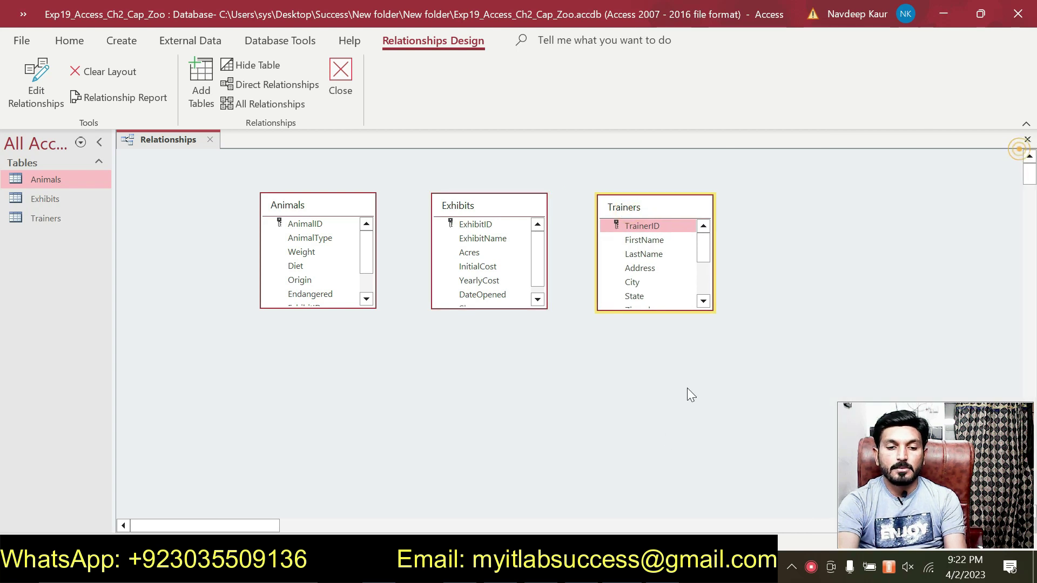
Check step 7 in the Word instructions, then lengthen the Exhibits, Animals and Trainers field lists in Access to show every field.
{"action": "key", "text": "alt+Tab"}
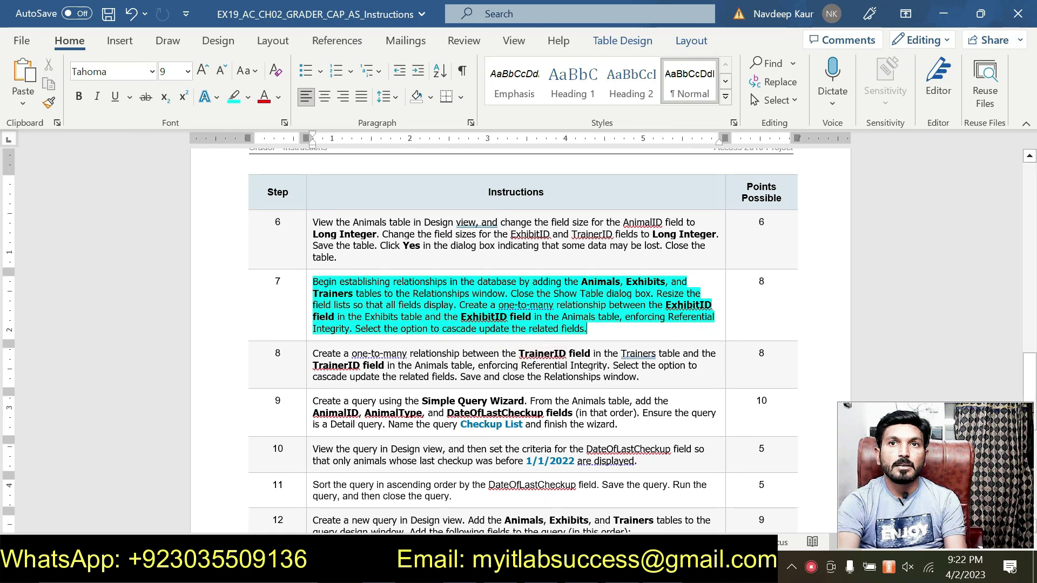
{"action": "key", "text": "alt+Tab"}
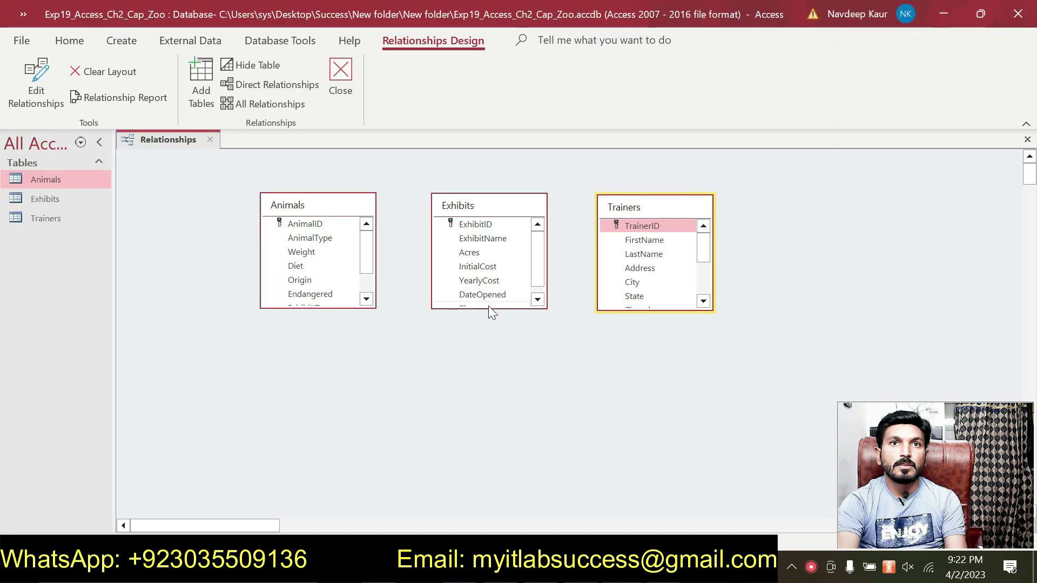
{"action": "left_click_drag", "start_coordinate": [489, 310], "coordinate": [498, 345]}
{"action": "left_click_drag", "start_coordinate": [333, 307], "coordinate": [362, 346]}
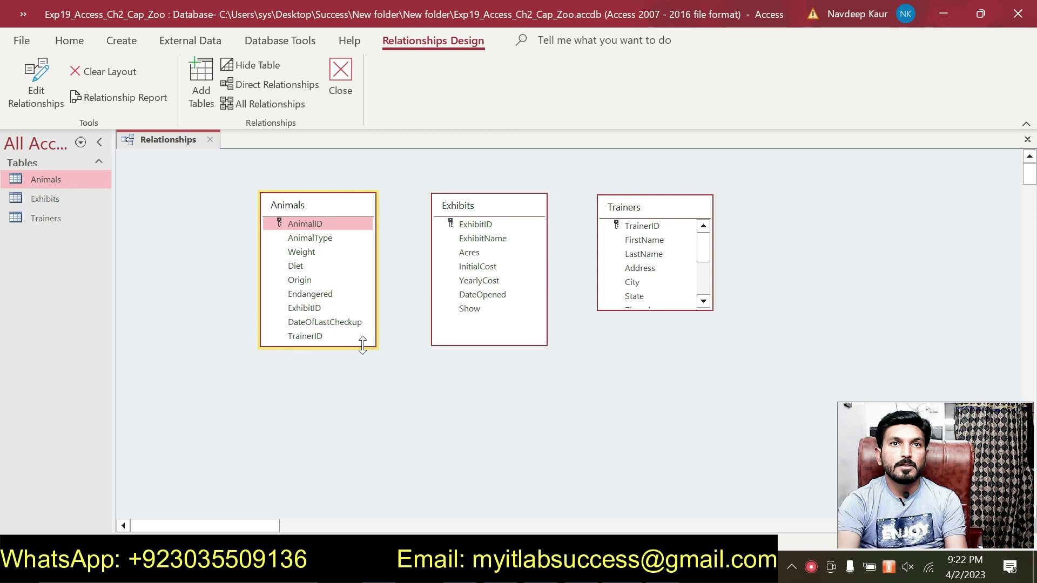
{"action": "left_click_drag", "start_coordinate": [671, 310], "coordinate": [687, 411]}
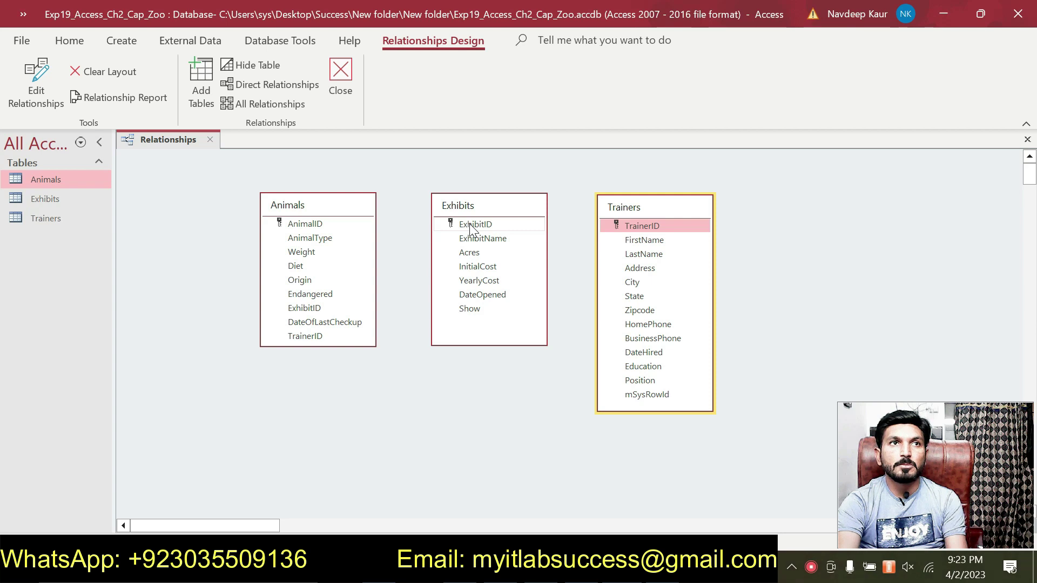
Create a one-to-many relationship from ExhibitID in Exhibits to ExhibitID in Animals, enforcing referential integrity and cascading updates to related fields.
{"action": "left_click_drag", "start_coordinate": [470, 228], "coordinate": [354, 311]}
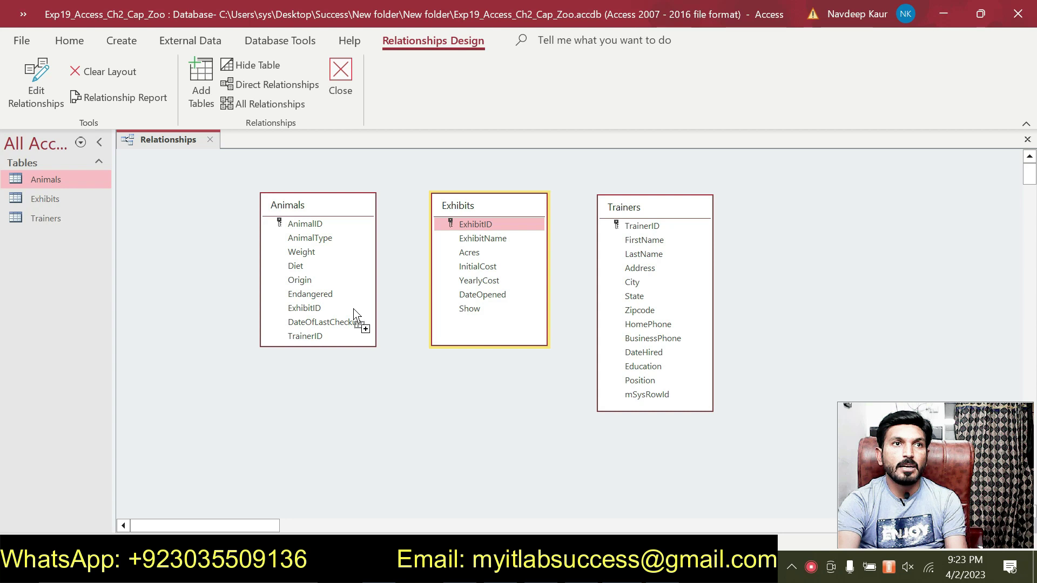
{"action": "left_click_drag", "start_coordinate": [354, 310], "coordinate": [353, 309]}
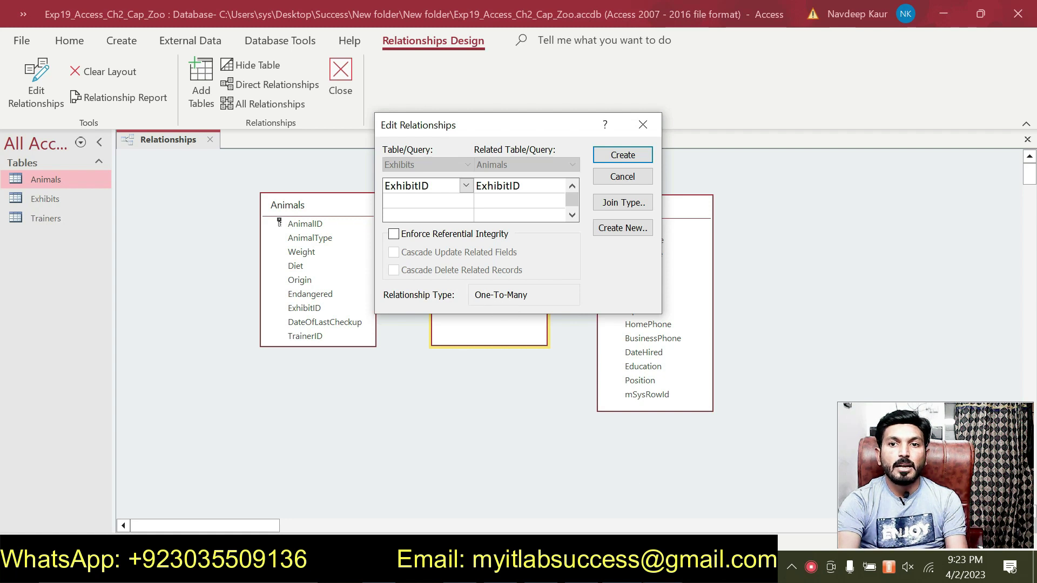
{"action": "key", "text": "alt+Tab"}
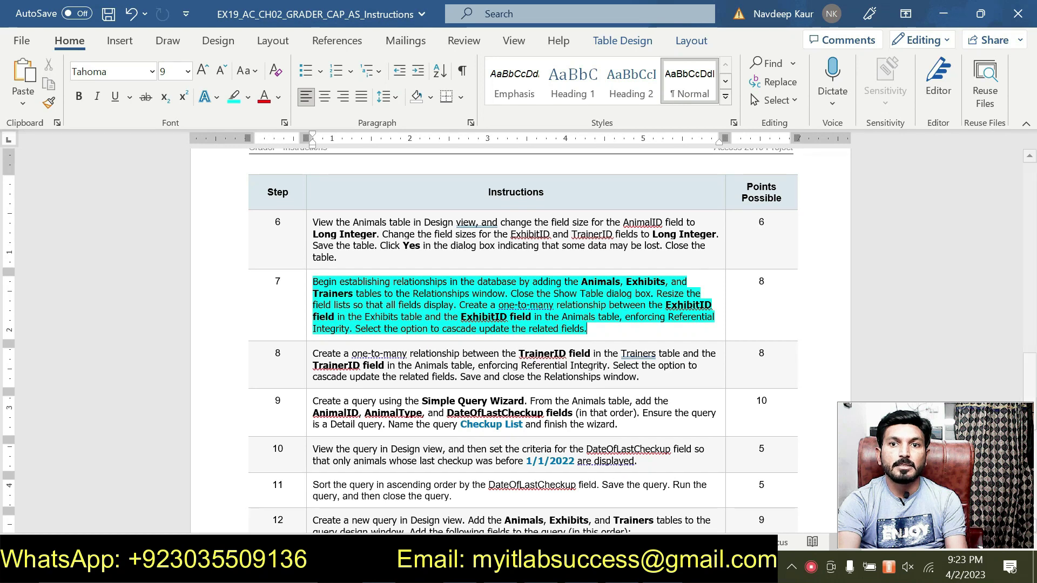
{"action": "left_click", "coordinate": [627, 567]}
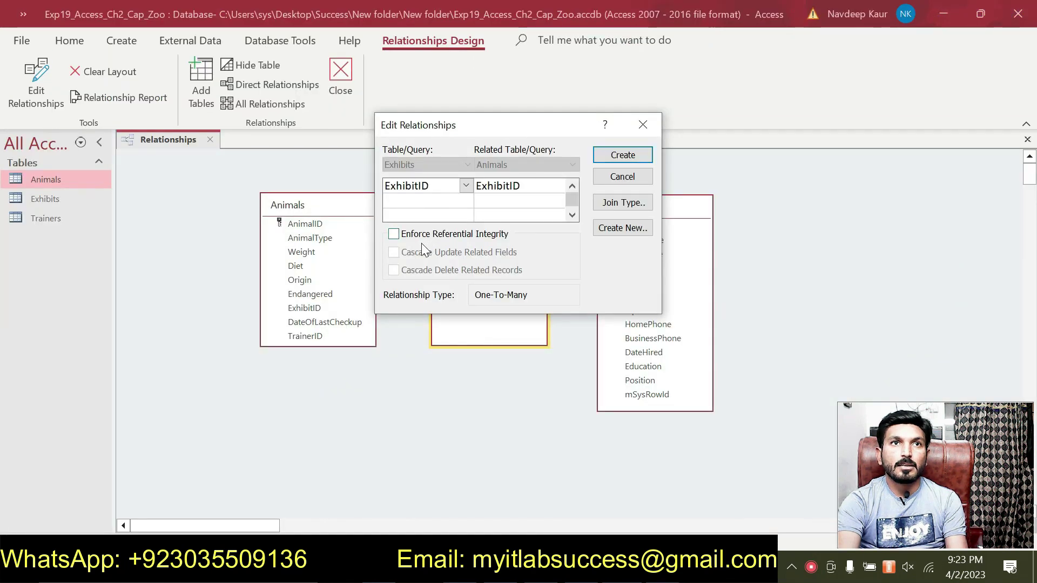
{"action": "left_click", "coordinate": [395, 234]}
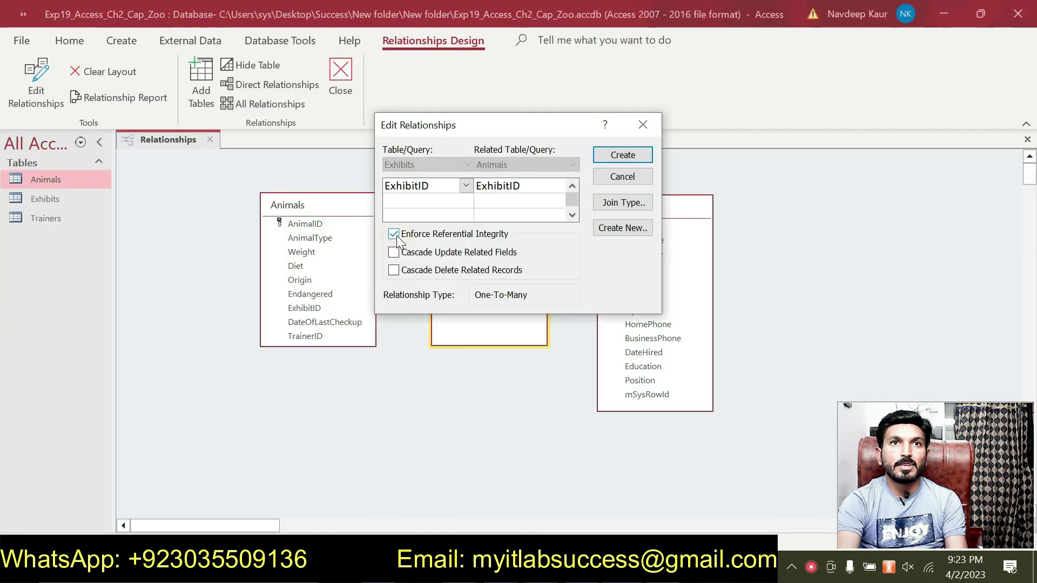
{"action": "left_click", "coordinate": [393, 253]}
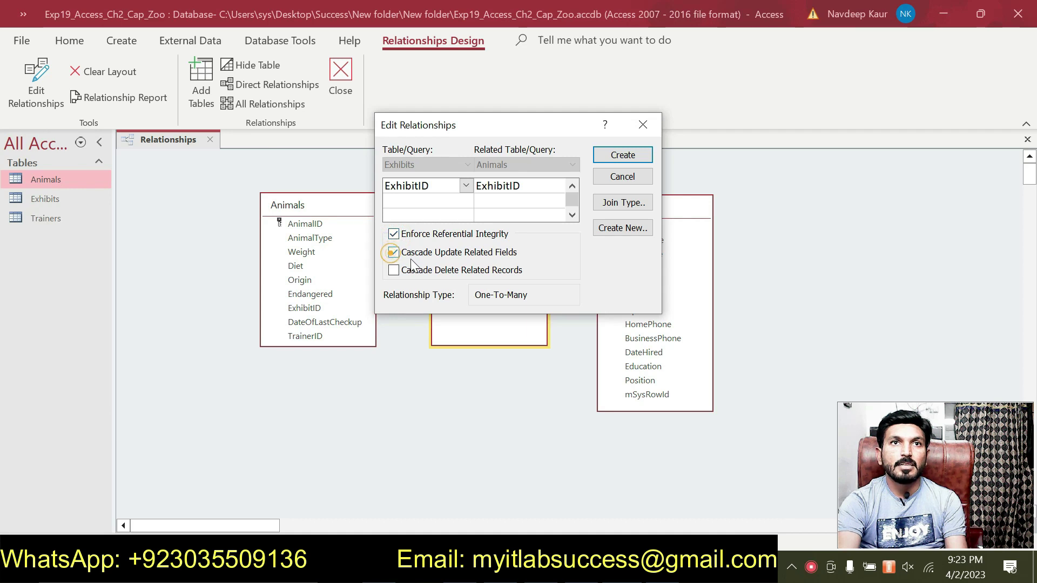
{"action": "left_click", "coordinate": [622, 156]}
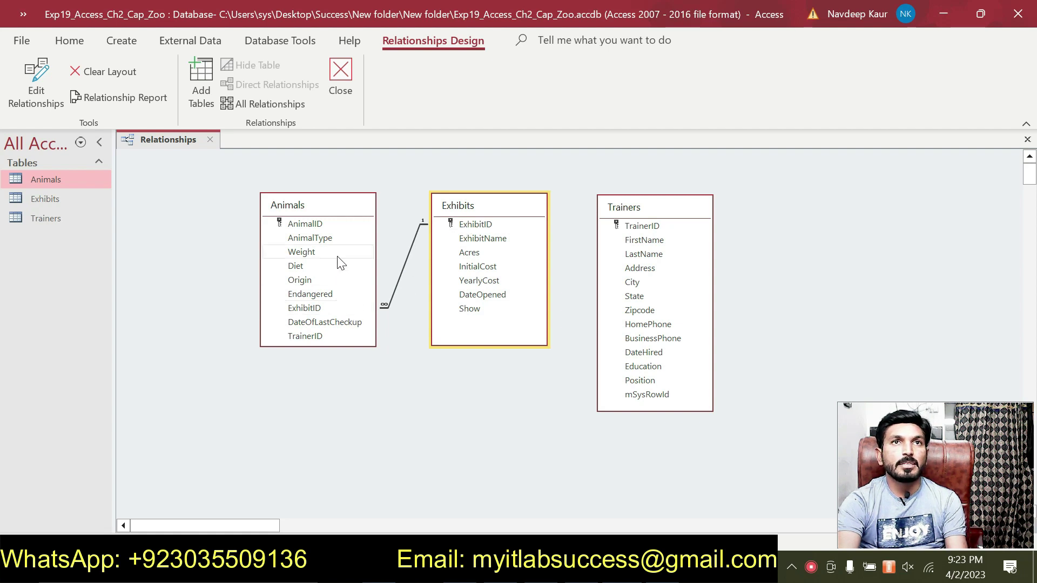
Switch to the Word instructions, remove the highlight from step 7 and highlight the step 8 text in turquoise.
{"action": "key", "text": "alt+Tab"}
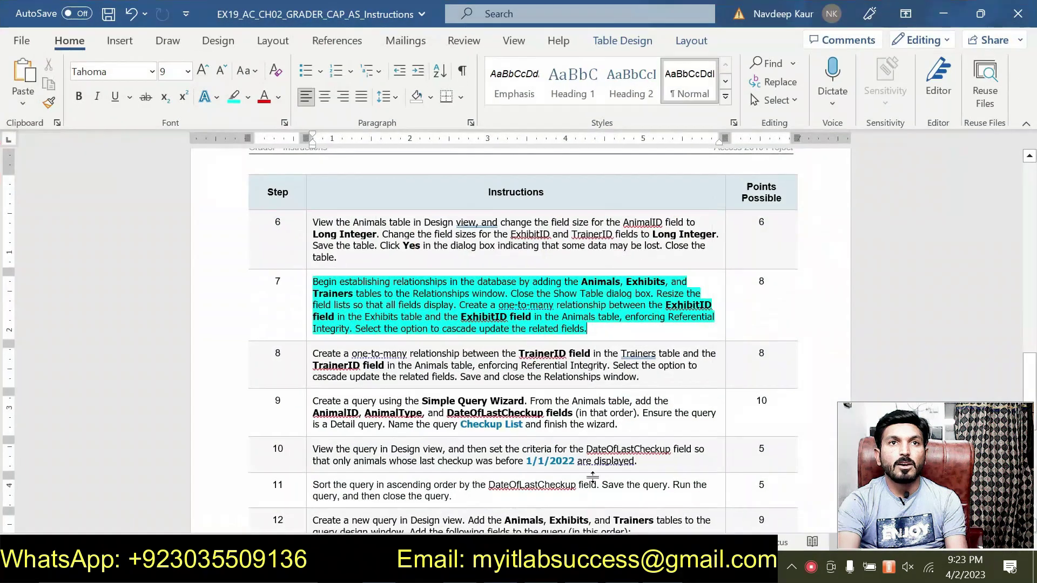
{"action": "scroll", "coordinate": [519, 324], "scroll_direction": "down", "scroll_amount": 2}
{"action": "scroll", "coordinate": [519, 325], "scroll_direction": "down", "scroll_amount": 5}
{"action": "scroll", "coordinate": [519, 325], "scroll_direction": "up", "scroll_amount": 3}
{"action": "scroll", "coordinate": [550, 323], "scroll_direction": "up", "scroll_amount": 2}
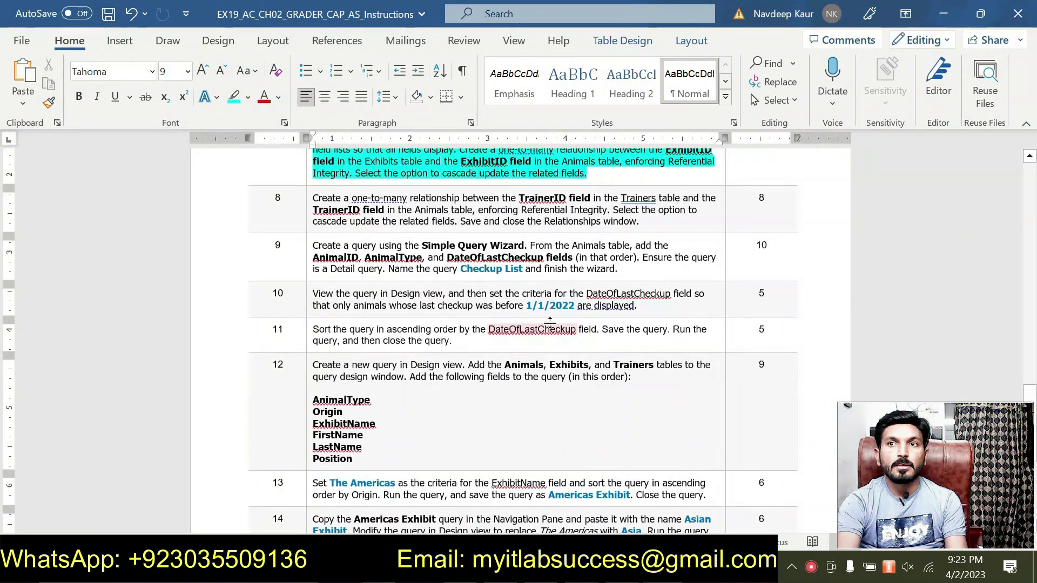
{"action": "scroll", "coordinate": [550, 323], "scroll_direction": "down", "scroll_amount": 1}
{"action": "scroll", "coordinate": [550, 323], "scroll_direction": "up", "scroll_amount": 2}
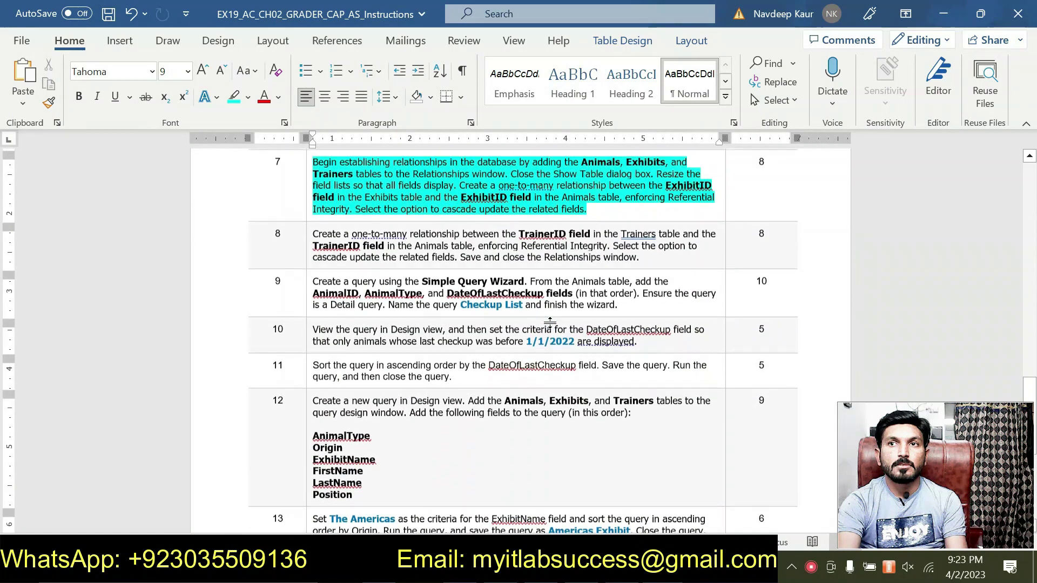
{"action": "scroll", "coordinate": [579, 309], "scroll_direction": "up", "scroll_amount": 1}
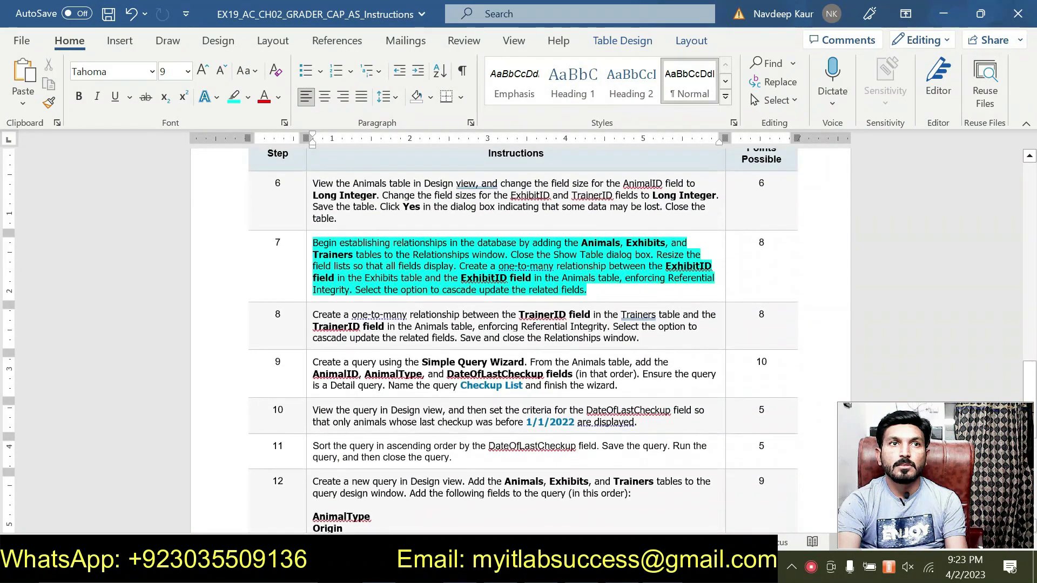
{"action": "left_click_drag", "start_coordinate": [600, 295], "coordinate": [313, 242]}
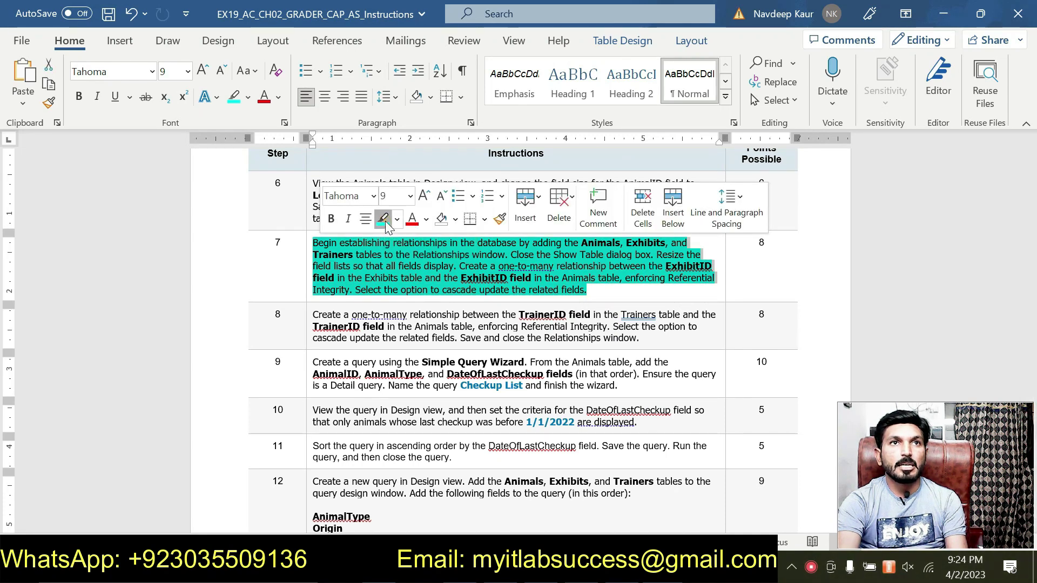
{"action": "left_click", "coordinate": [386, 223]}
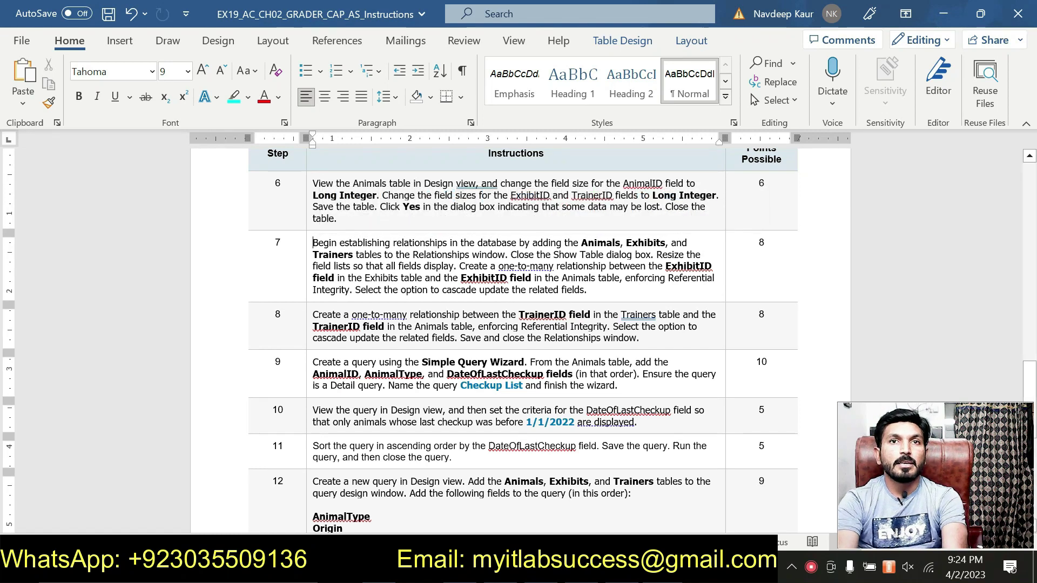
{"action": "left_click_drag", "start_coordinate": [640, 338], "coordinate": [313, 315]}
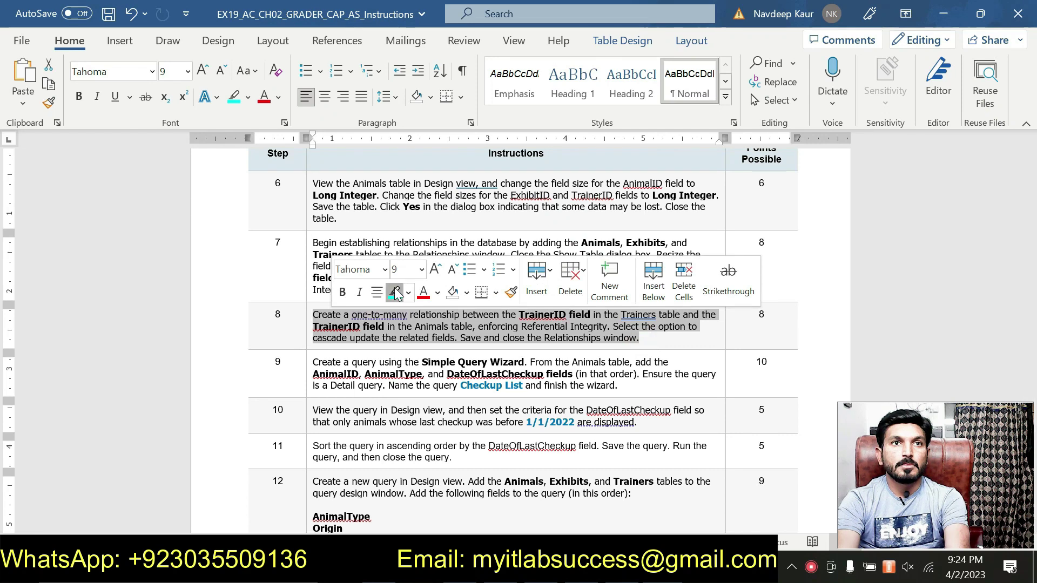
{"action": "left_click", "coordinate": [394, 289]}
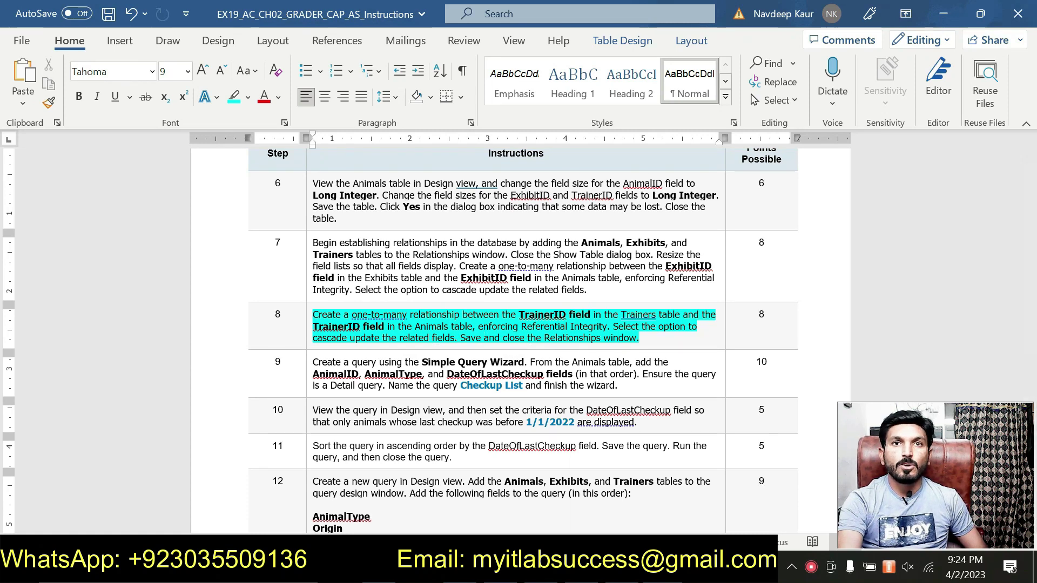
In Access, move Trainers beside Animals and relate their TrainerID fields one-to-many, enforcing referential integrity and cascading updates to related fields.
{"action": "left_click", "coordinate": [661, 570]}
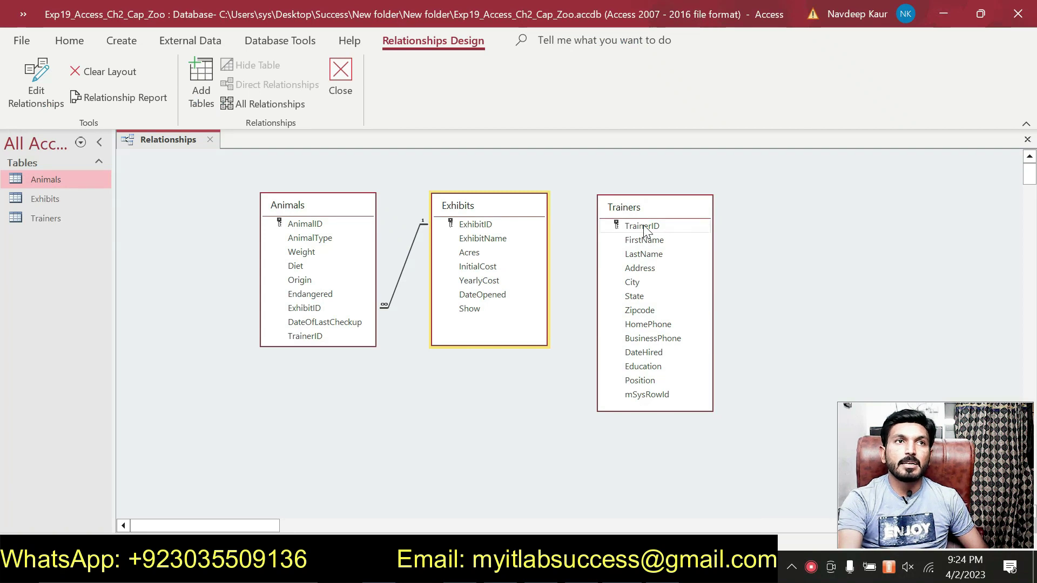
{"action": "left_click_drag", "start_coordinate": [654, 205], "coordinate": [179, 193]}
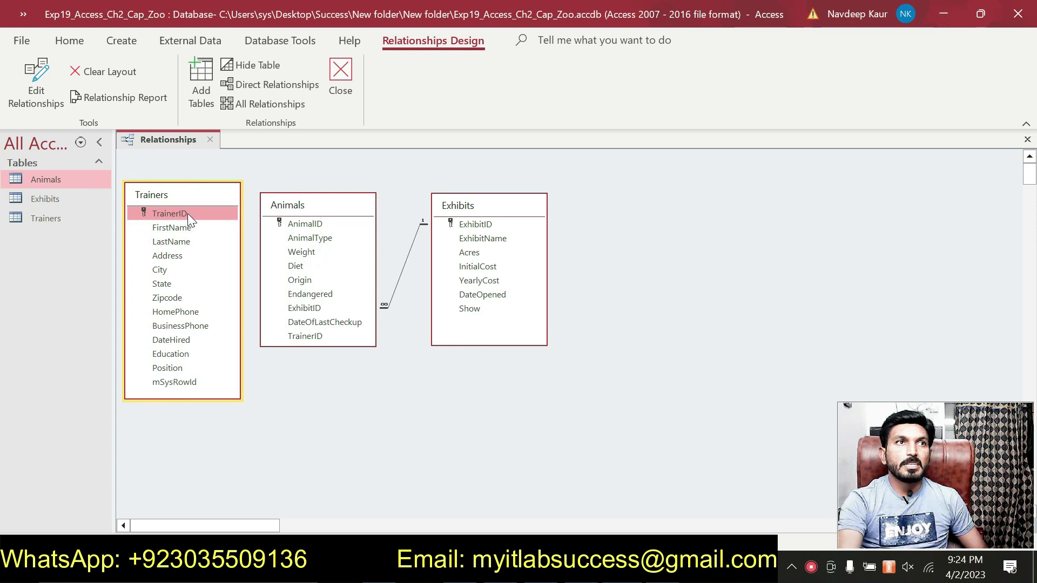
{"action": "left_click_drag", "start_coordinate": [202, 212], "coordinate": [304, 335]}
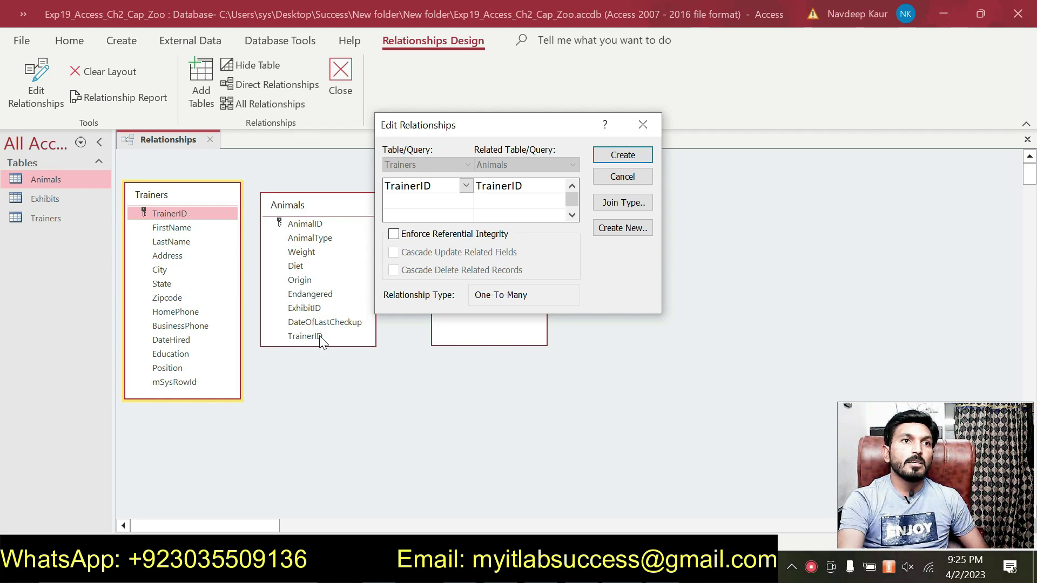
{"action": "left_click", "coordinate": [393, 235]}
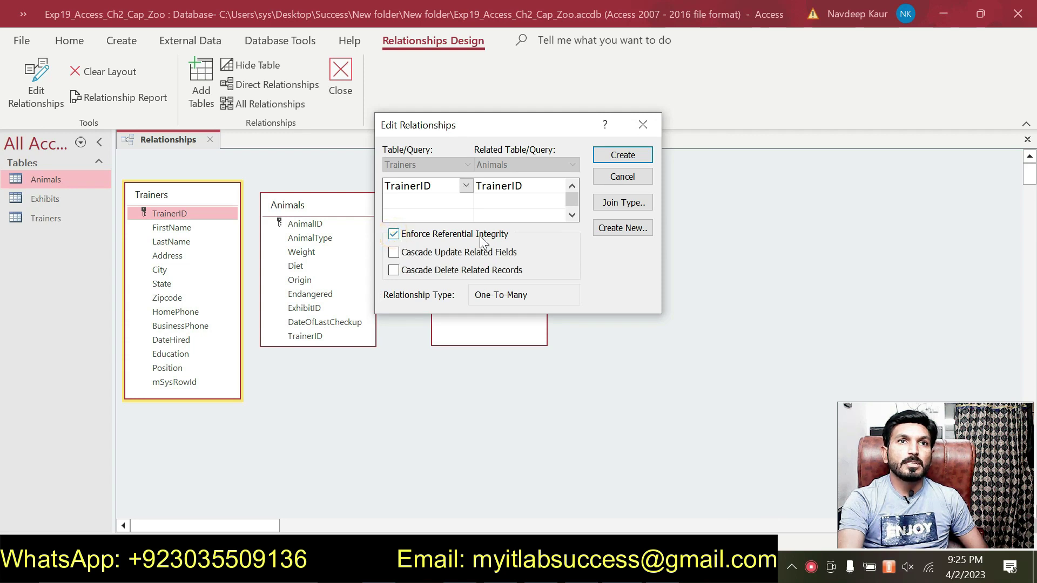
{"action": "left_click", "coordinate": [394, 252]}
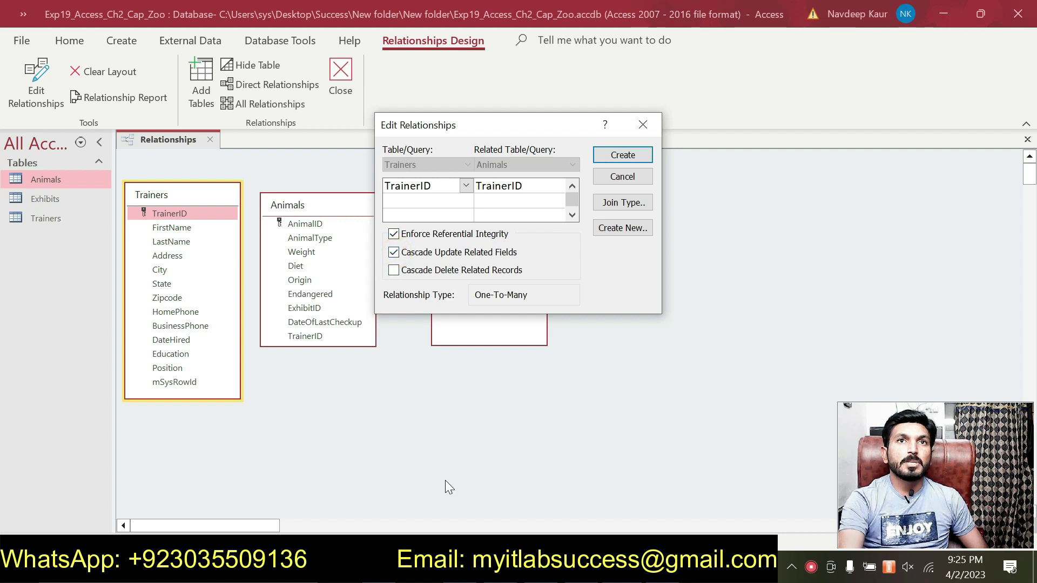
{"action": "left_click_drag", "start_coordinate": [478, 127], "coordinate": [601, 199]}
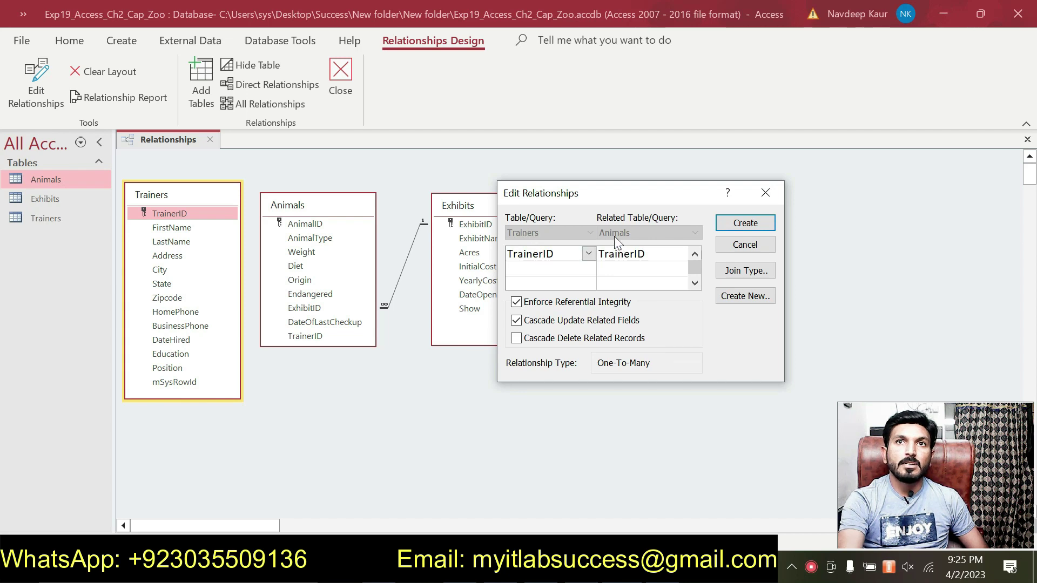
{"action": "left_click", "coordinate": [723, 223]}
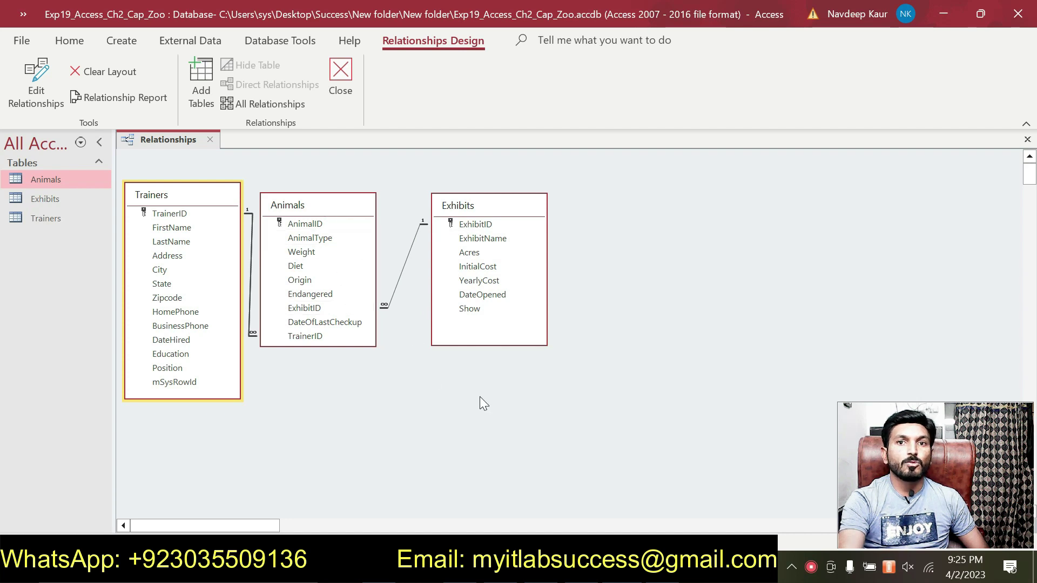
Switch to the Word instructions and remove the turquoise highlight from the step 8 text.
{"action": "key", "text": "alt+Tab"}
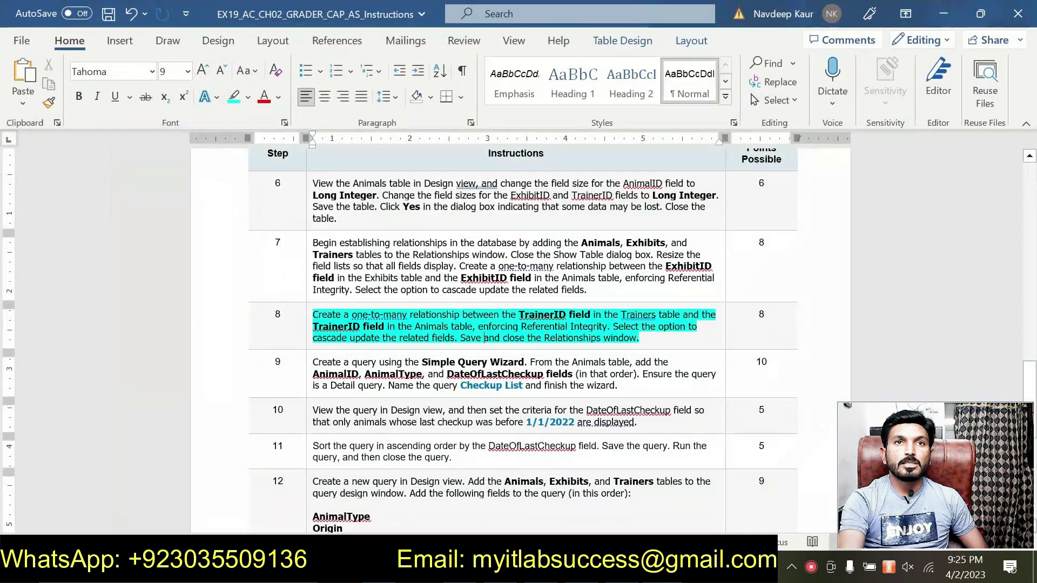
{"action": "left_click_drag", "start_coordinate": [651, 339], "coordinate": [313, 336]}
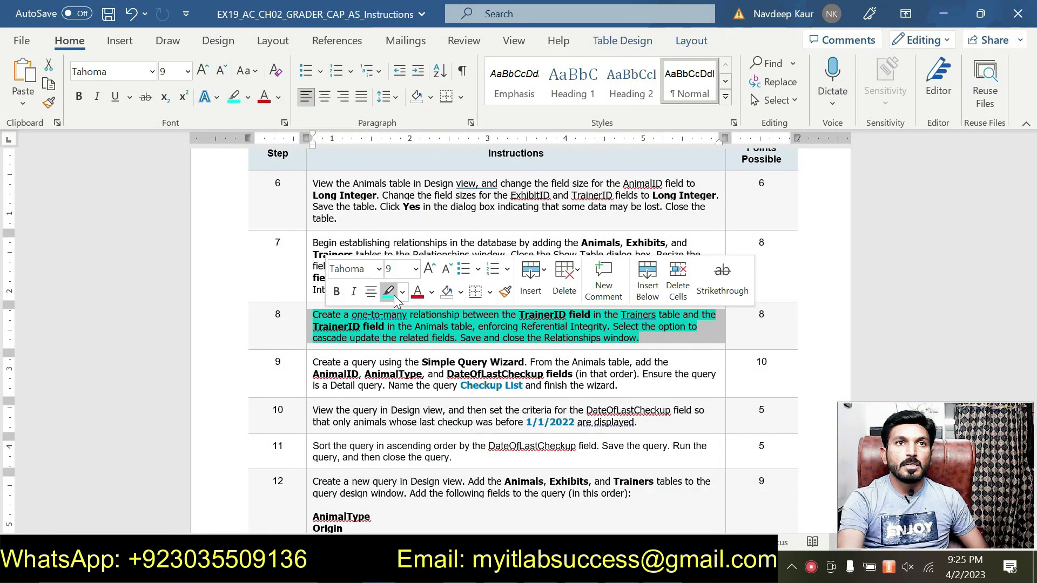
{"action": "left_click", "coordinate": [395, 296]}
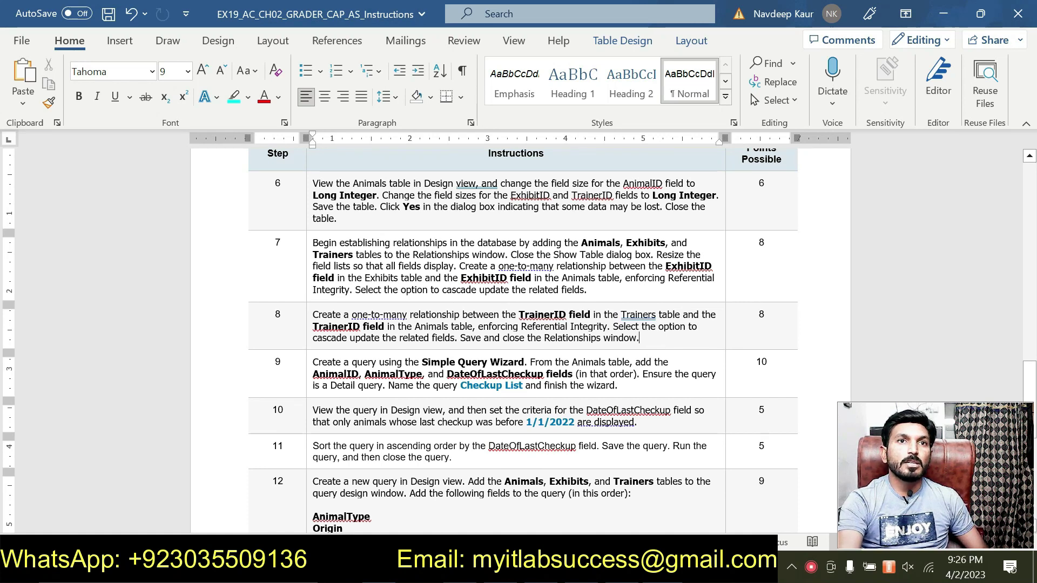
Review the remaining instructions from step 9 onward, covering the queries, their criteria, sorting and field order.
{"action": "scroll", "coordinate": [518, 341], "scroll_direction": "down", "scroll_amount": 5}
{"action": "scroll", "coordinate": [519, 341], "scroll_direction": "up", "scroll_amount": 4}
{"action": "scroll", "coordinate": [519, 340], "scroll_direction": "down", "scroll_amount": 5}
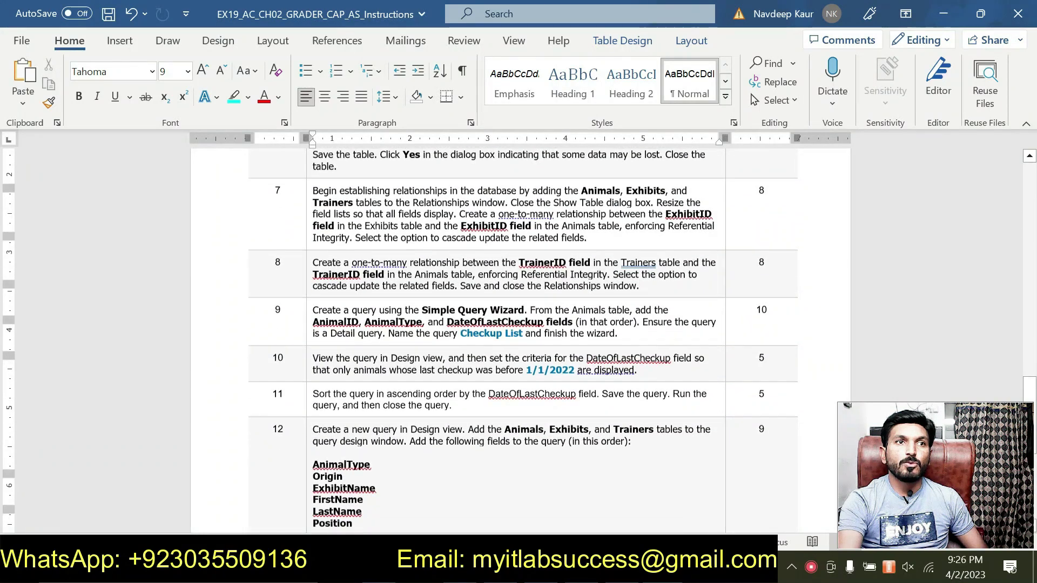
{"action": "scroll", "coordinate": [519, 340], "scroll_direction": "up", "scroll_amount": 3}
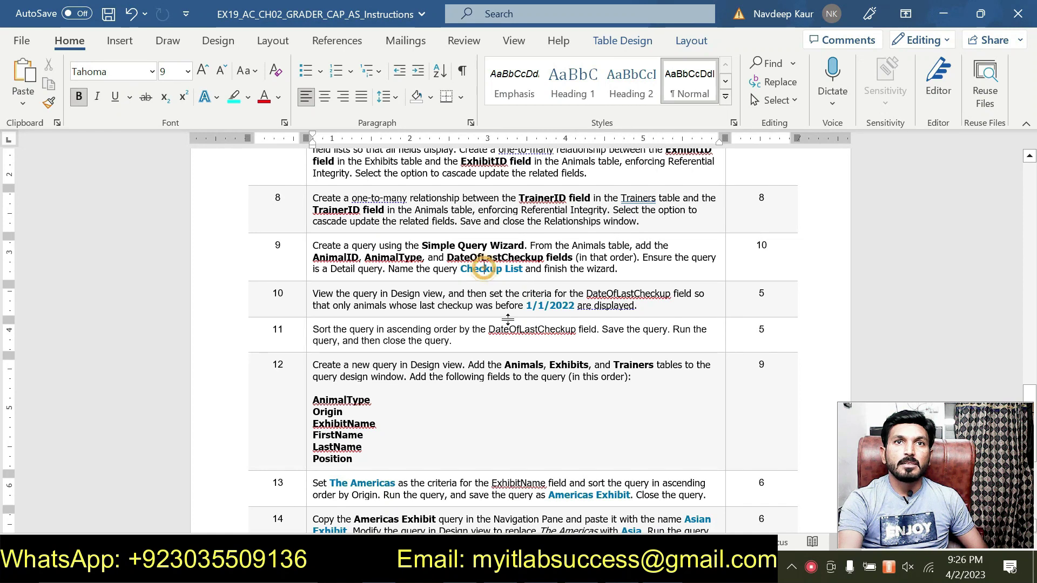
{"action": "left_click", "coordinate": [509, 303]}
{"action": "left_click", "coordinate": [505, 331]}
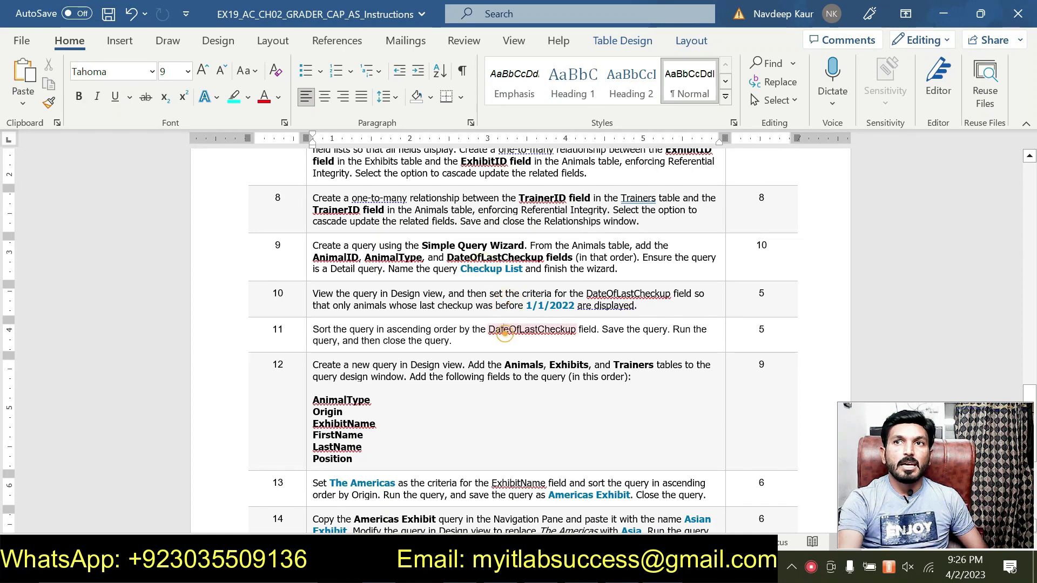
{"action": "left_click", "coordinate": [389, 407]}
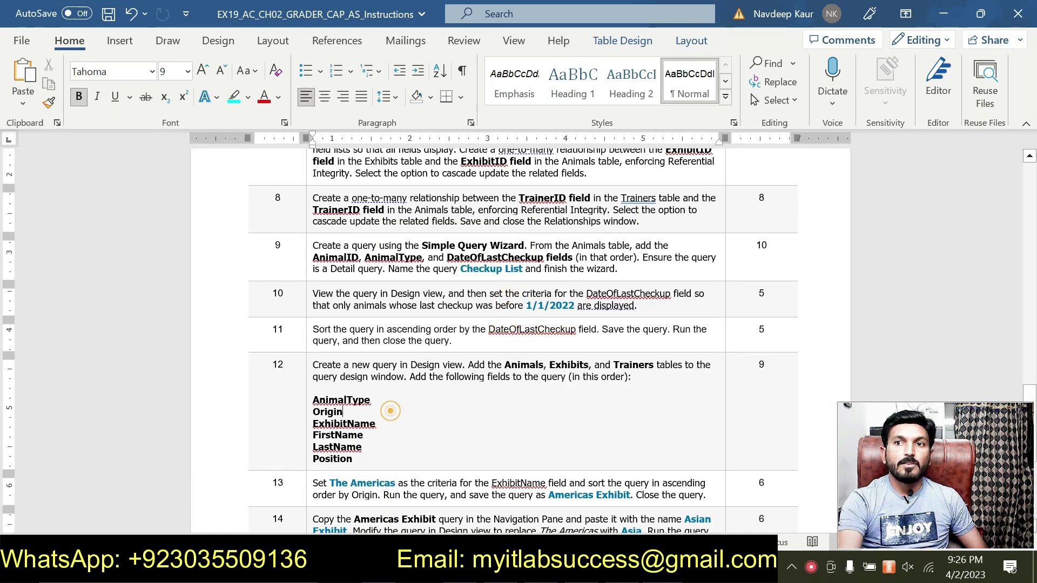
{"action": "scroll", "coordinate": [389, 406], "scroll_direction": "down", "scroll_amount": 2}
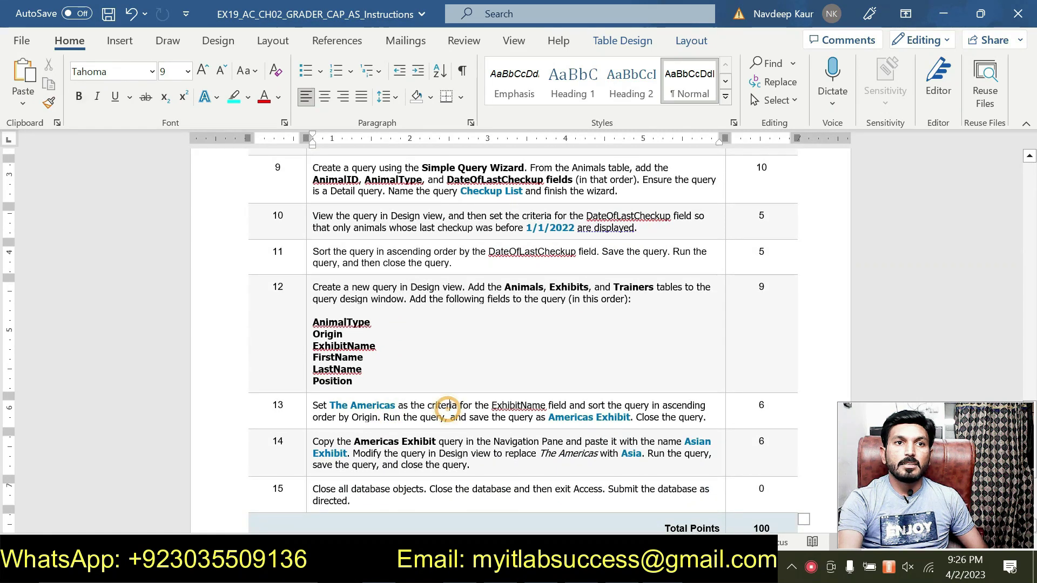
{"action": "scroll", "coordinate": [519, 341], "scroll_direction": "up", "scroll_amount": 2}
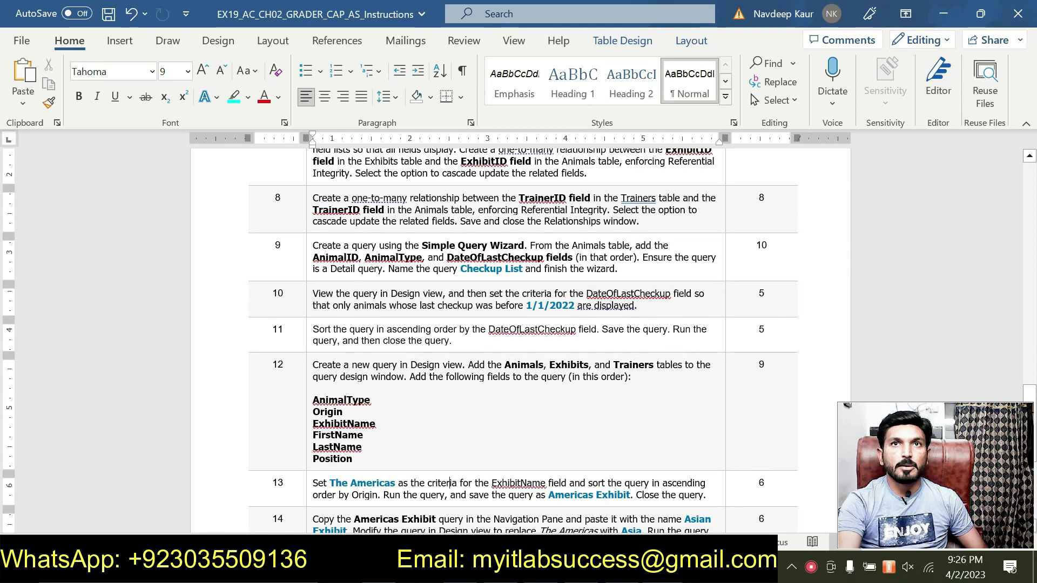
Look back over instruction steps 4 to 12 in the Word document and close the Editor pane.
{"action": "scroll", "coordinate": [629, 287], "scroll_direction": "up", "scroll_amount": 5}
{"action": "scroll", "coordinate": [568, 389], "scroll_direction": "up", "scroll_amount": 4}
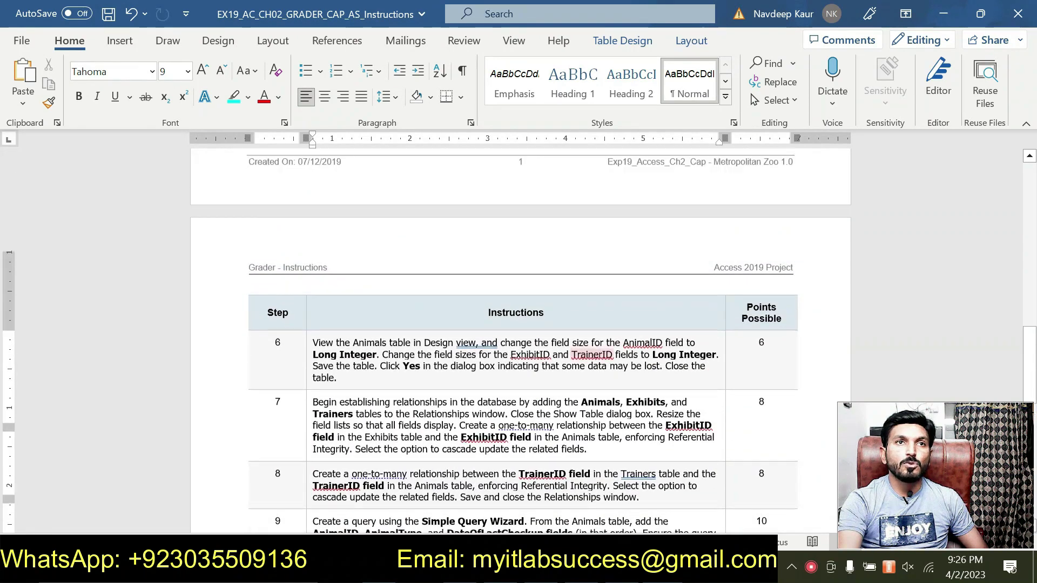
{"action": "scroll", "coordinate": [569, 389], "scroll_direction": "up", "scroll_amount": 12}
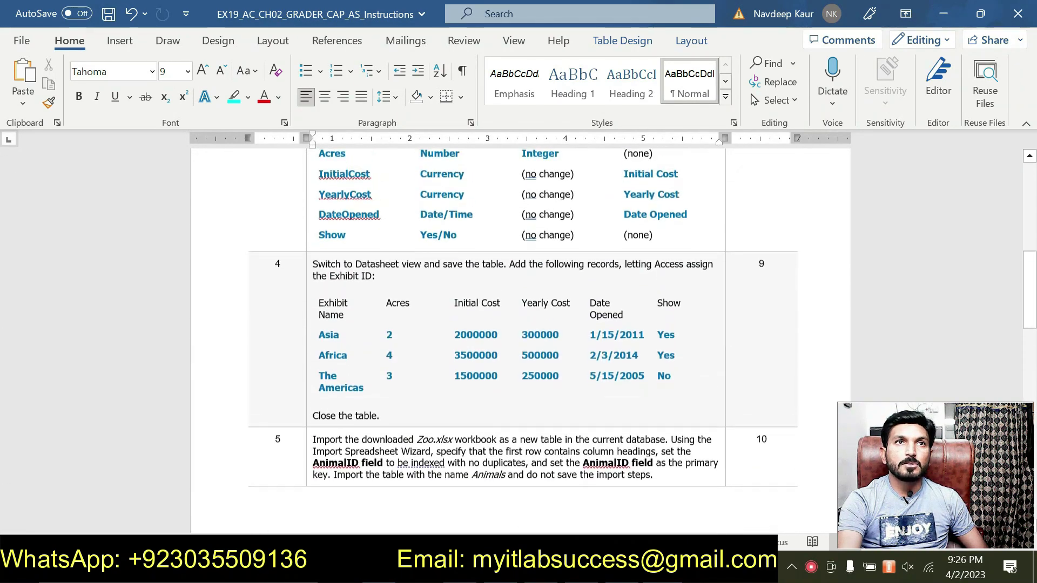
{"action": "scroll", "coordinate": [565, 383], "scroll_direction": "up", "scroll_amount": 2}
{"action": "scroll", "coordinate": [565, 382], "scroll_direction": "down", "scroll_amount": 20}
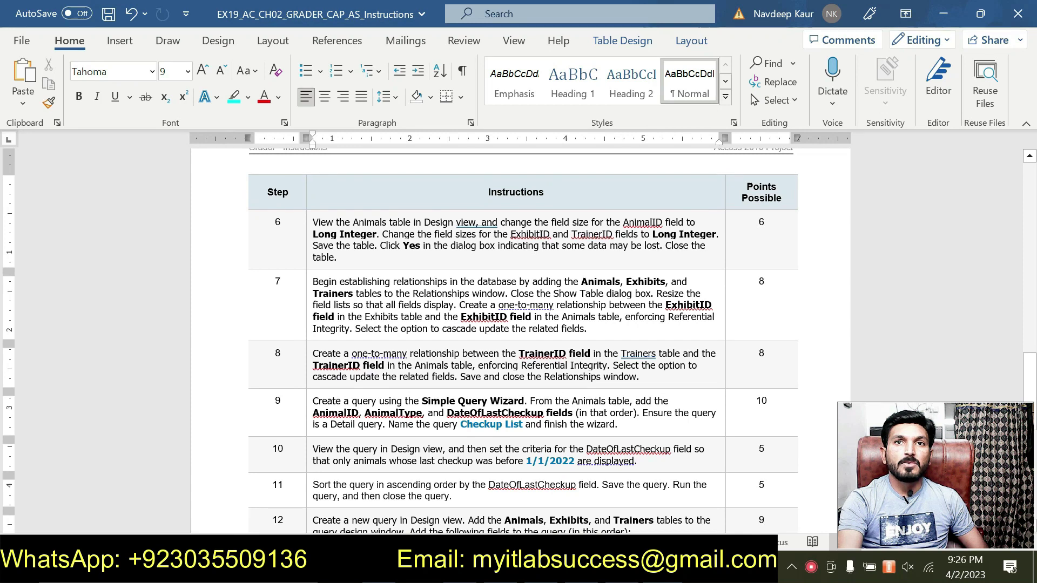
{"action": "scroll", "coordinate": [609, 399], "scroll_direction": "down", "scroll_amount": 2}
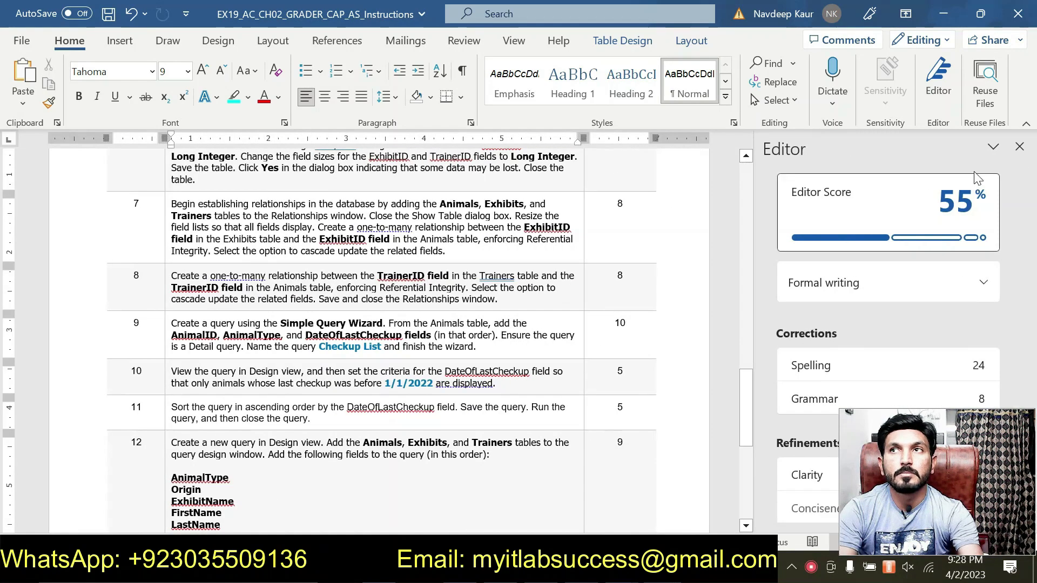
{"action": "left_click", "coordinate": [993, 147]}
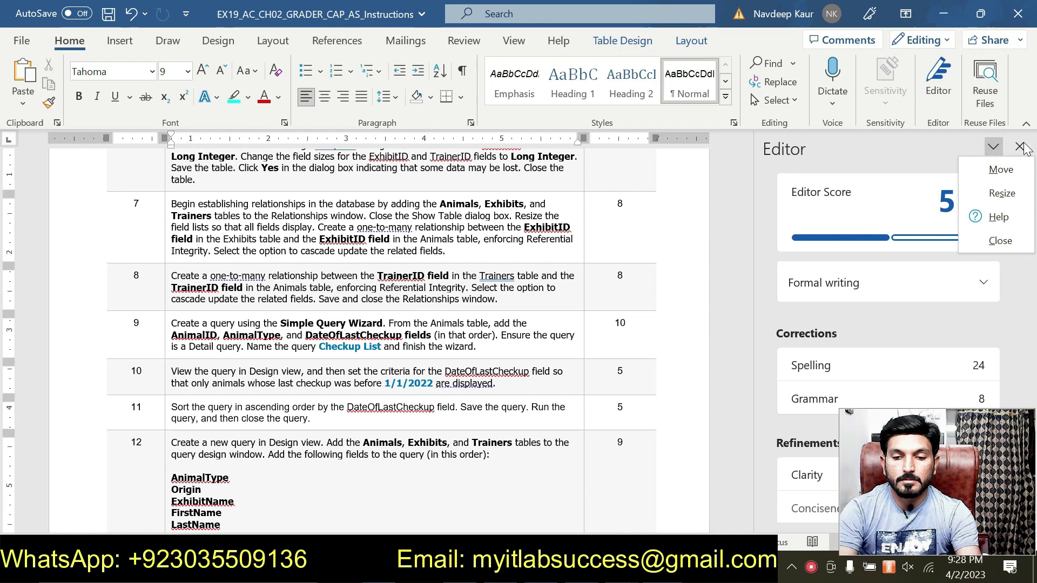
{"action": "left_click", "coordinate": [1021, 146]}
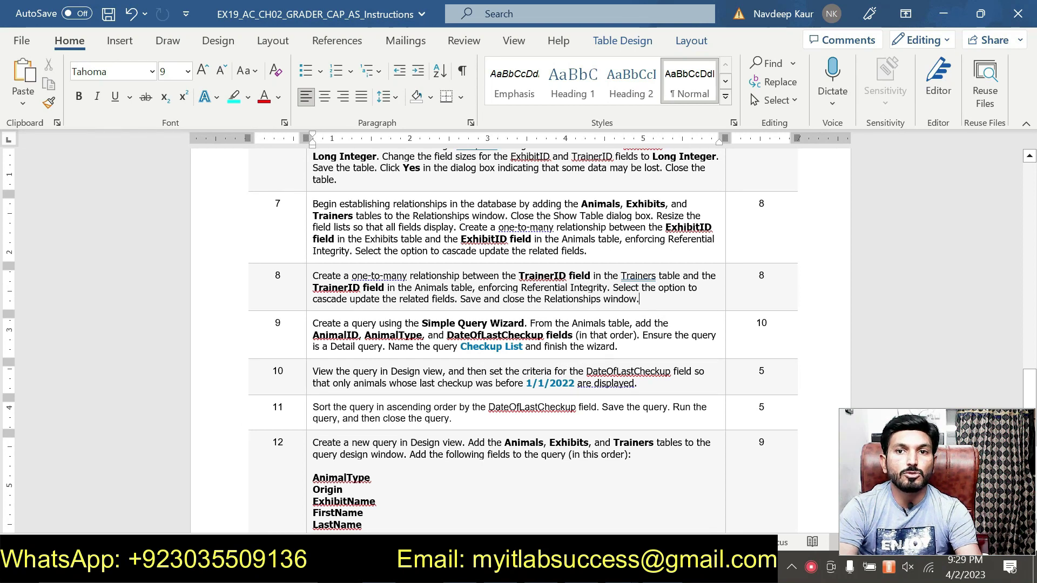
Switch to Access, close the Exp19_Access_Ch2_Cap_Zoo database and open the Checkup List query in the SolutionExp19_Access_Ch2_Cap_Zoo database.
{"action": "mouse_move", "coordinate": [614, 567]}
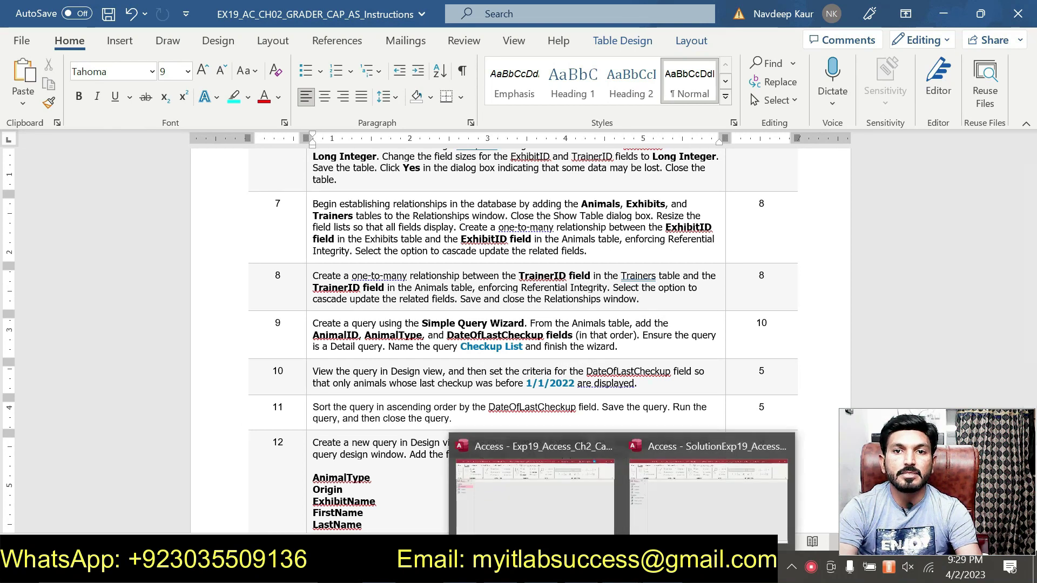
{"action": "left_click", "coordinate": [585, 516]}
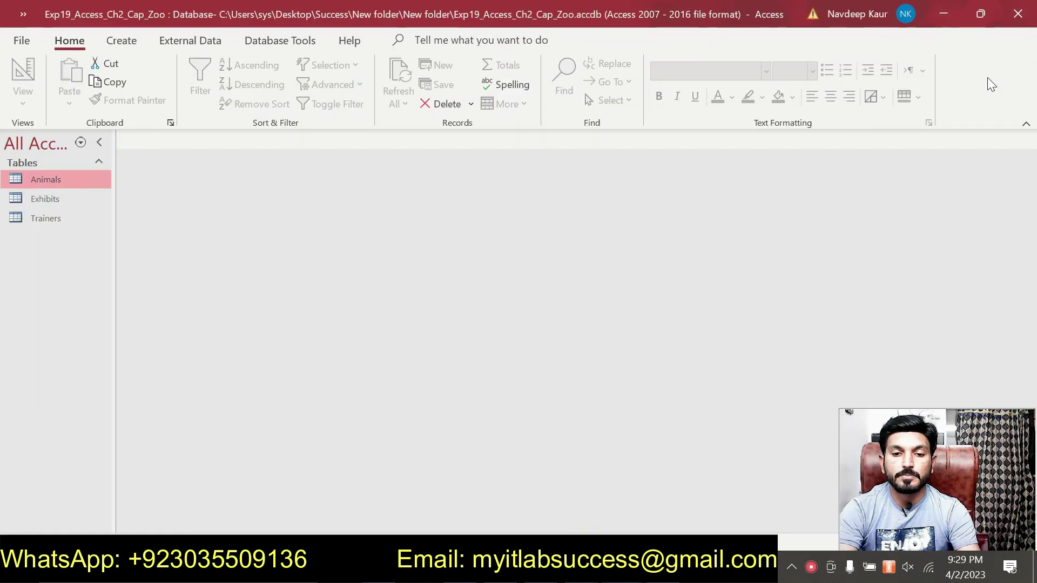
{"action": "left_click", "coordinate": [1019, 14]}
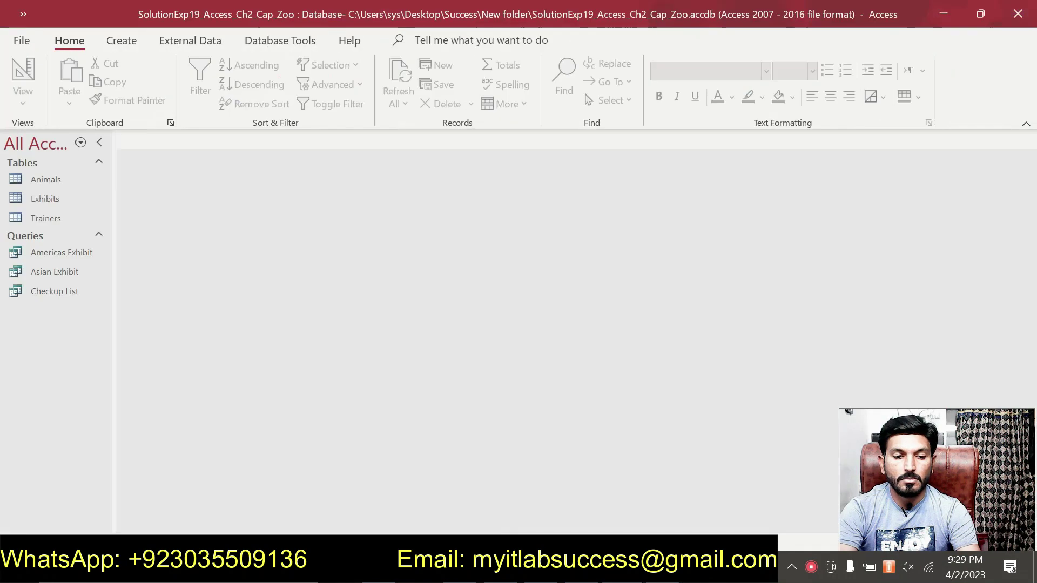
{"action": "double_click", "coordinate": [67, 291]}
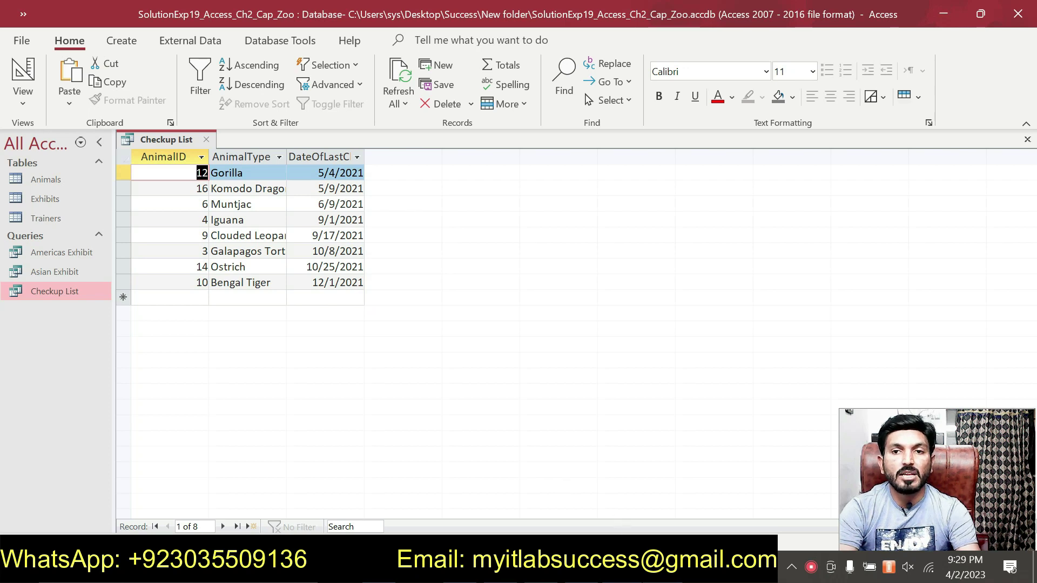
Switch to the Word instructions and review steps 9 to 15, covering the Checkup List, Americas Exhibit and Asian Exhibit queries.
{"action": "key", "text": "alt+Tab"}
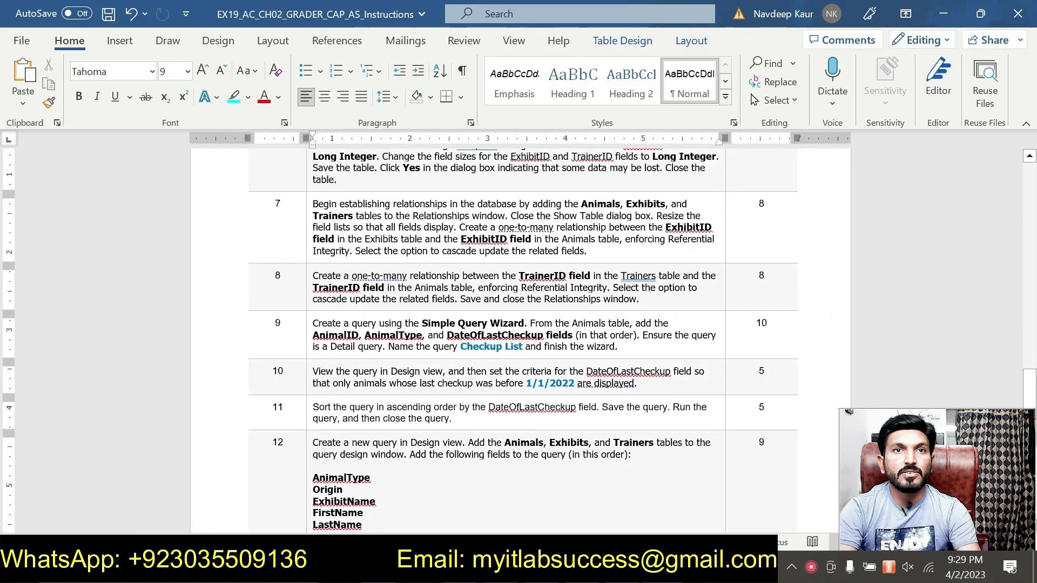
{"action": "scroll", "coordinate": [520, 340], "scroll_direction": "down", "scroll_amount": 2}
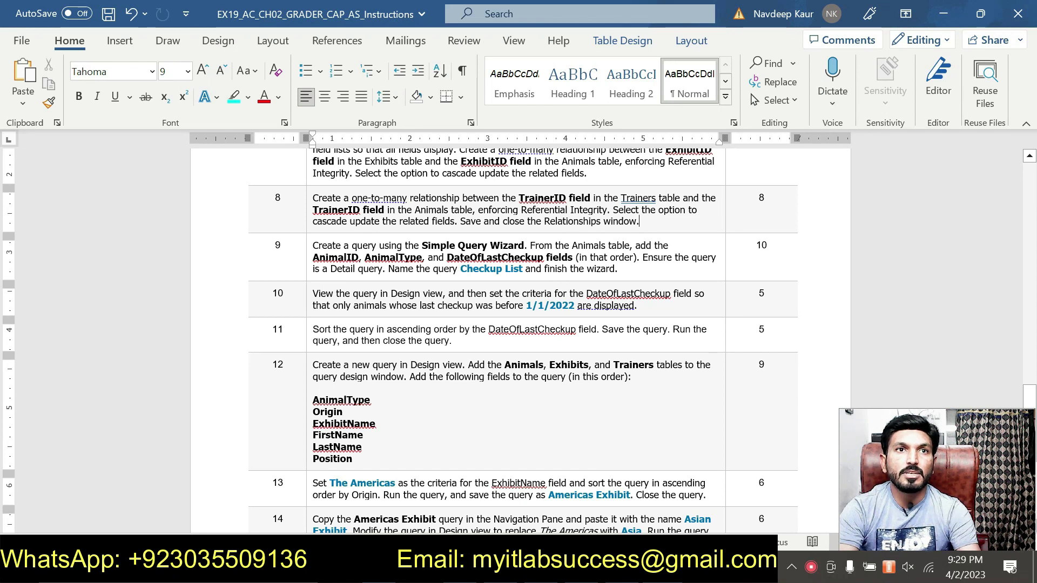
{"action": "left_click_drag", "start_coordinate": [510, 339], "coordinate": [463, 278]}
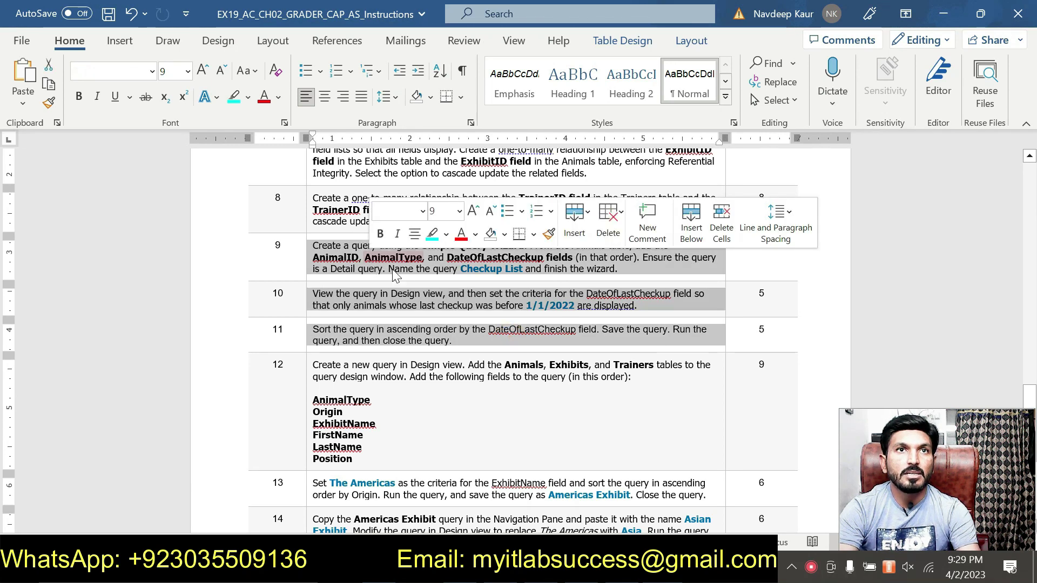
{"action": "left_click", "coordinate": [488, 270]}
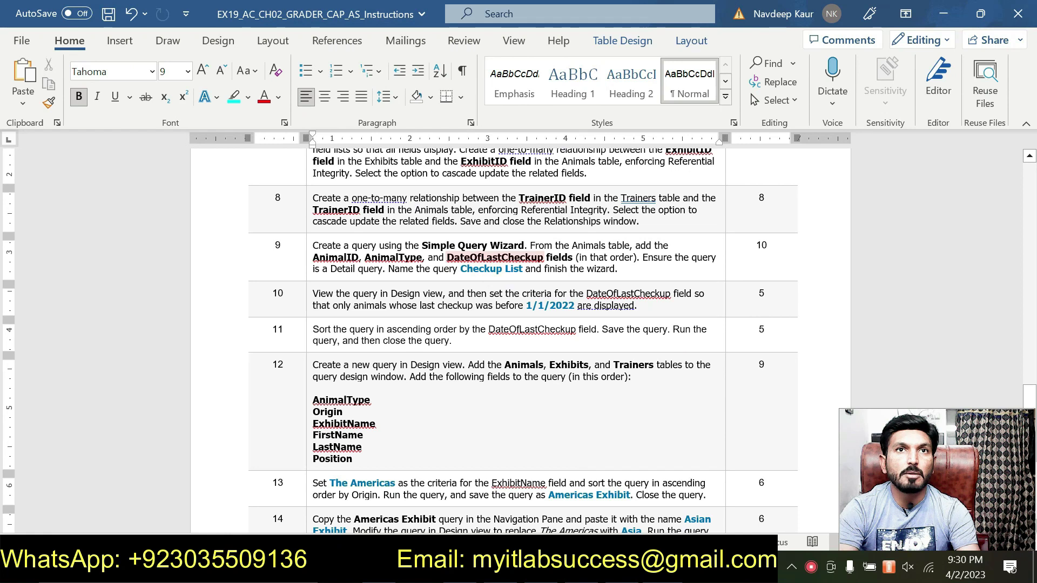
{"action": "left_click", "coordinate": [467, 295]}
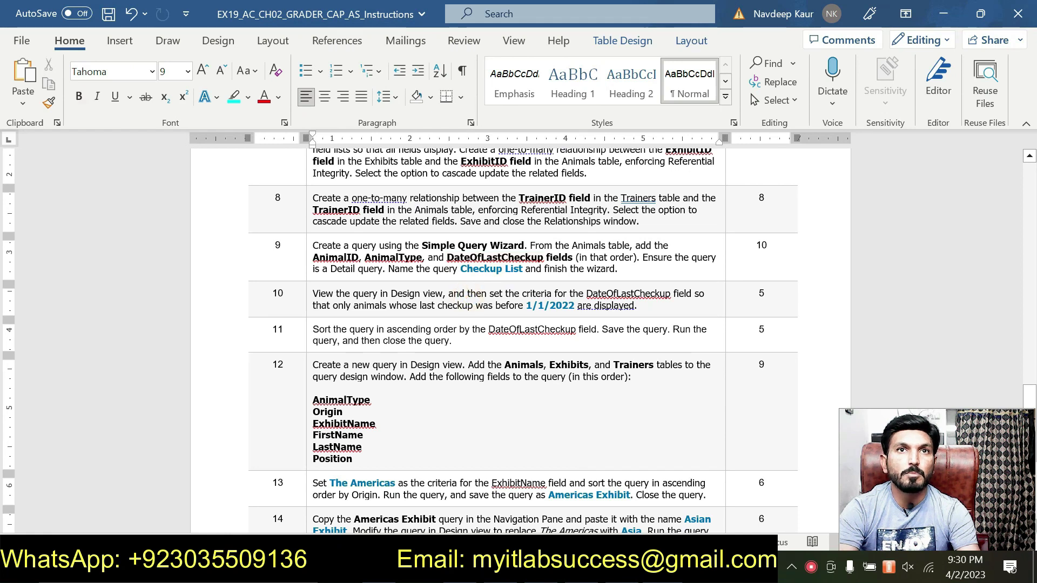
{"action": "left_click", "coordinate": [450, 341]}
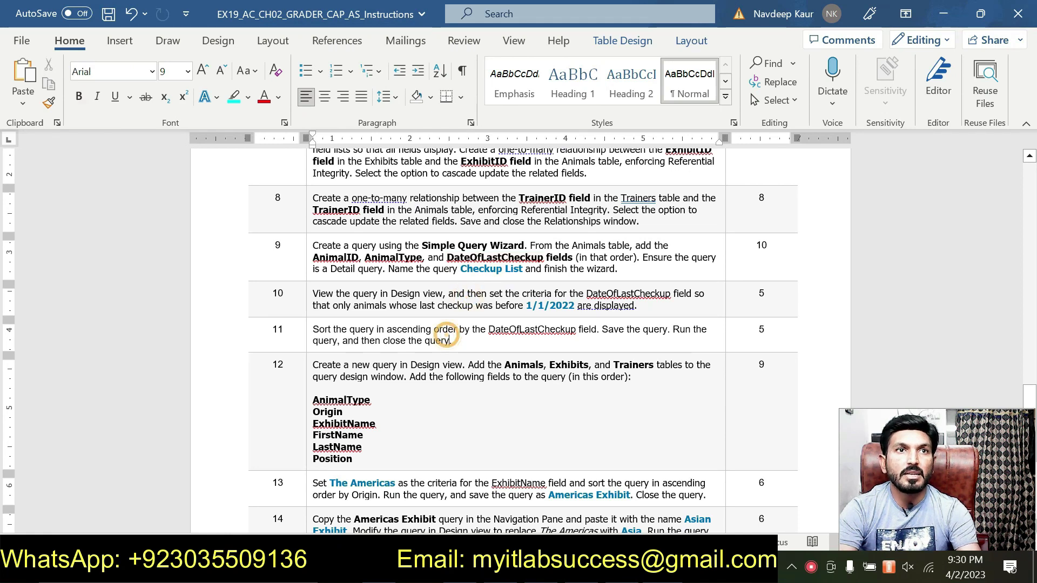
{"action": "scroll", "coordinate": [448, 335], "scroll_direction": "down", "scroll_amount": 3}
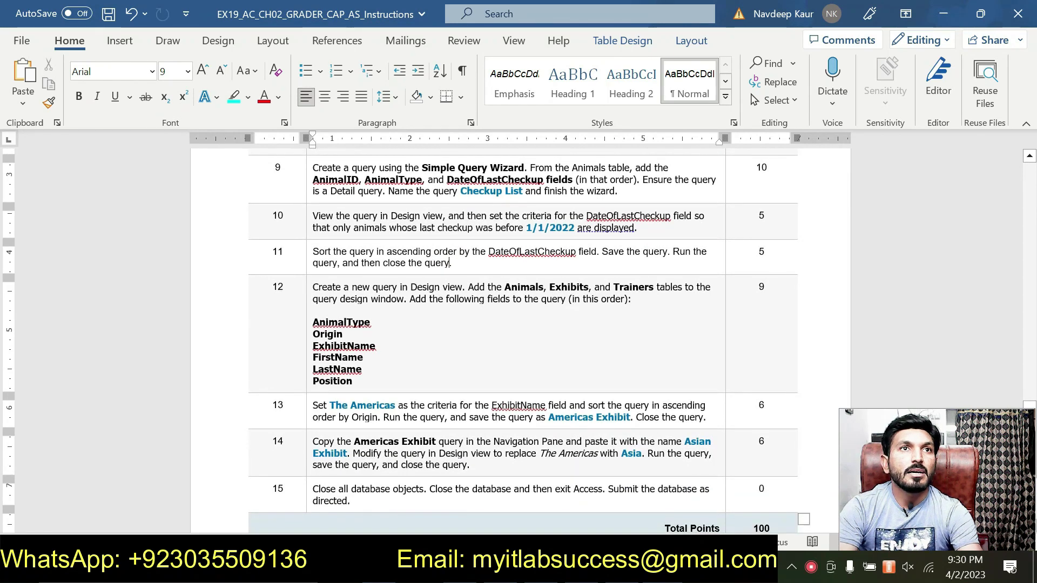
{"action": "scroll", "coordinate": [519, 335], "scroll_direction": "down", "scroll_amount": 1}
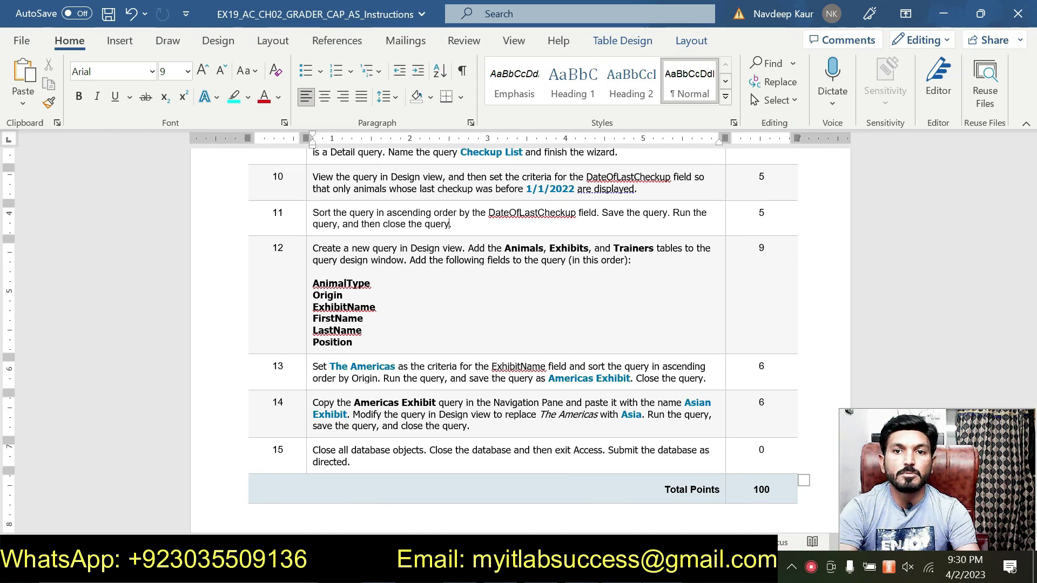
Switch to the solution database in Access, open the Asian Exhibit query and check it against the Word instructions.
{"action": "key", "text": "alt+Tab"}
{"action": "left_click", "coordinate": [83, 276]}
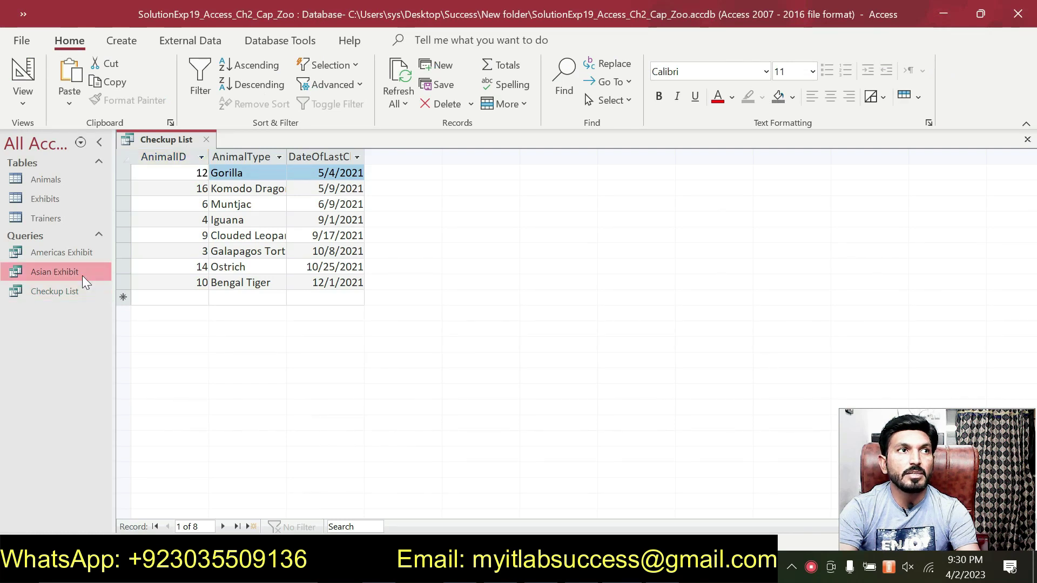
{"action": "double_click", "coordinate": [84, 276]}
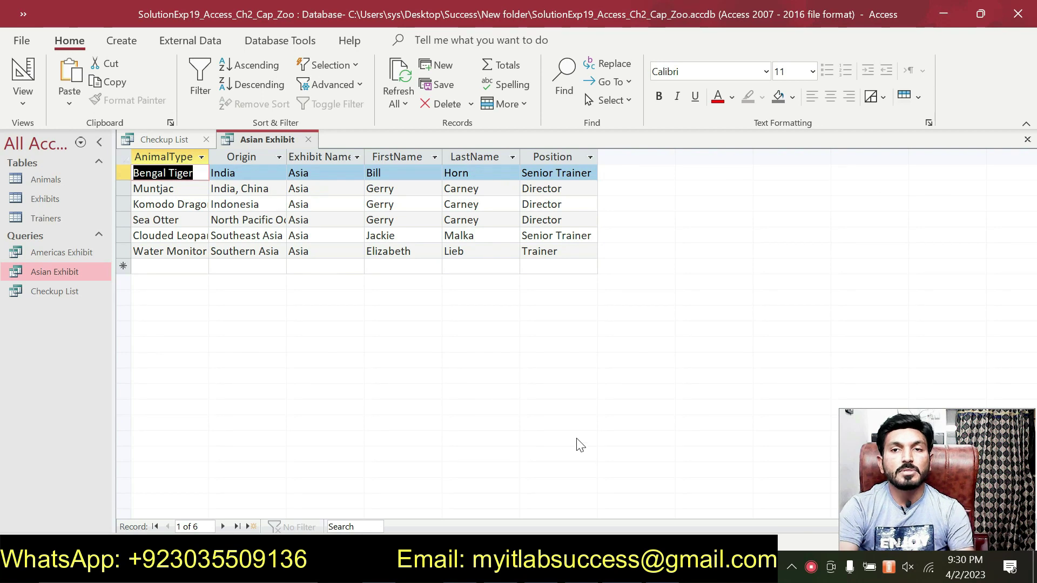
{"action": "key", "text": "alt+Tab"}
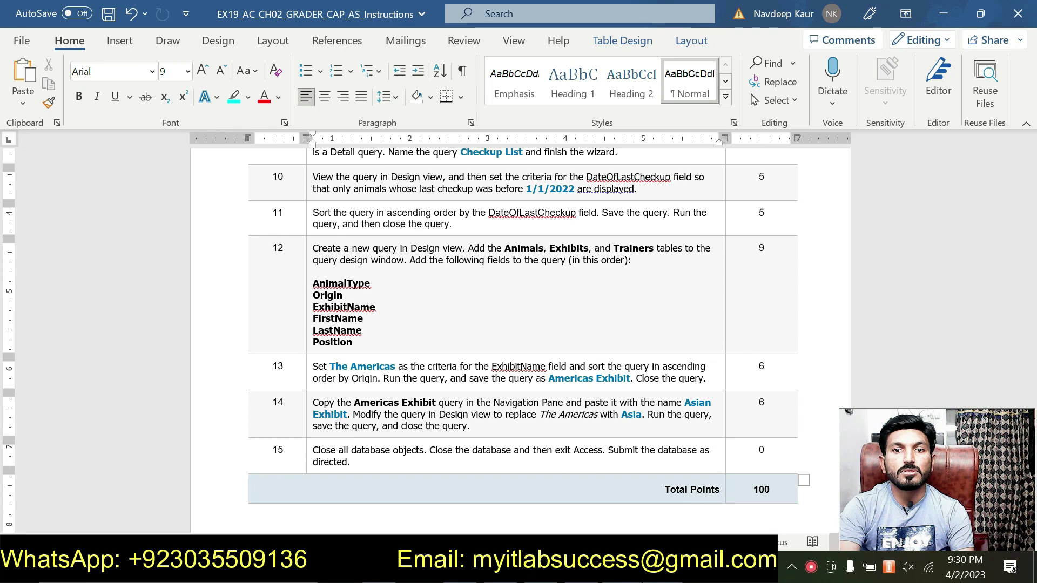
{"action": "key", "text": "alt+Tab"}
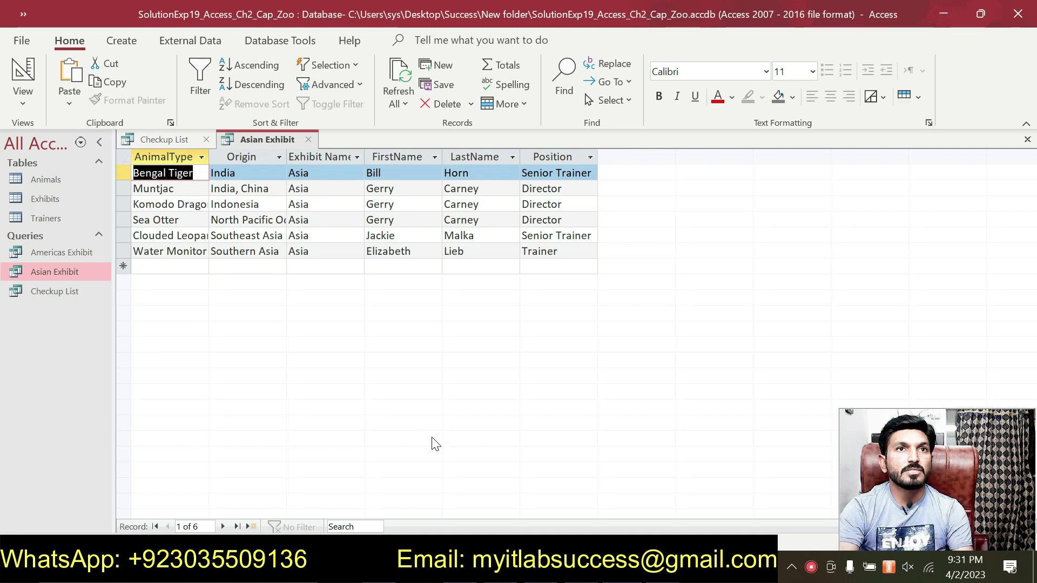
Switch to the MyLab IT submission in the browser and examine the total score and the score card details for steps 1 to 3.
{"action": "left_click", "coordinate": [518, 570]}
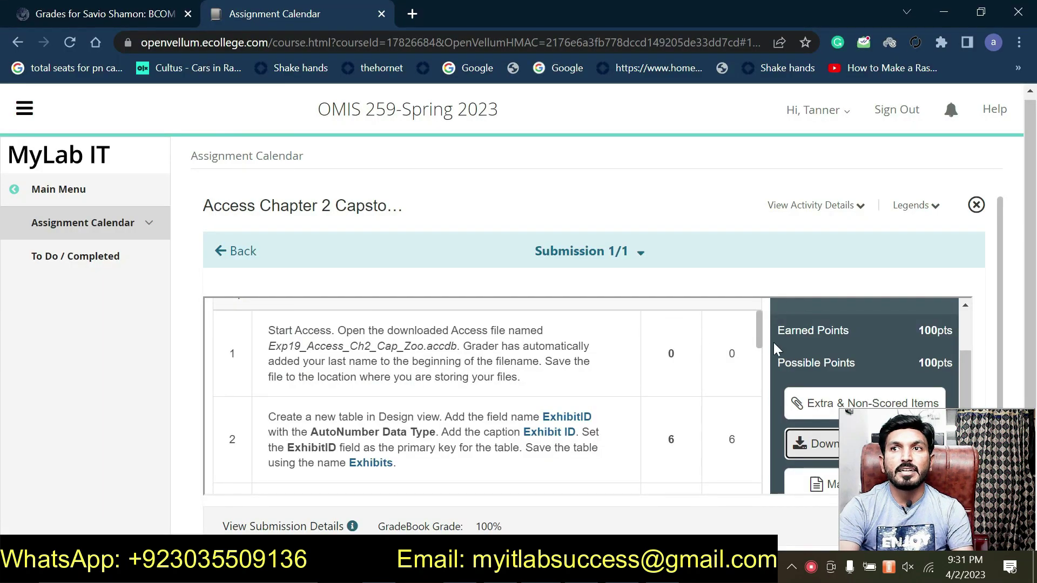
{"action": "scroll", "coordinate": [789, 349], "scroll_direction": "up", "scroll_amount": 2}
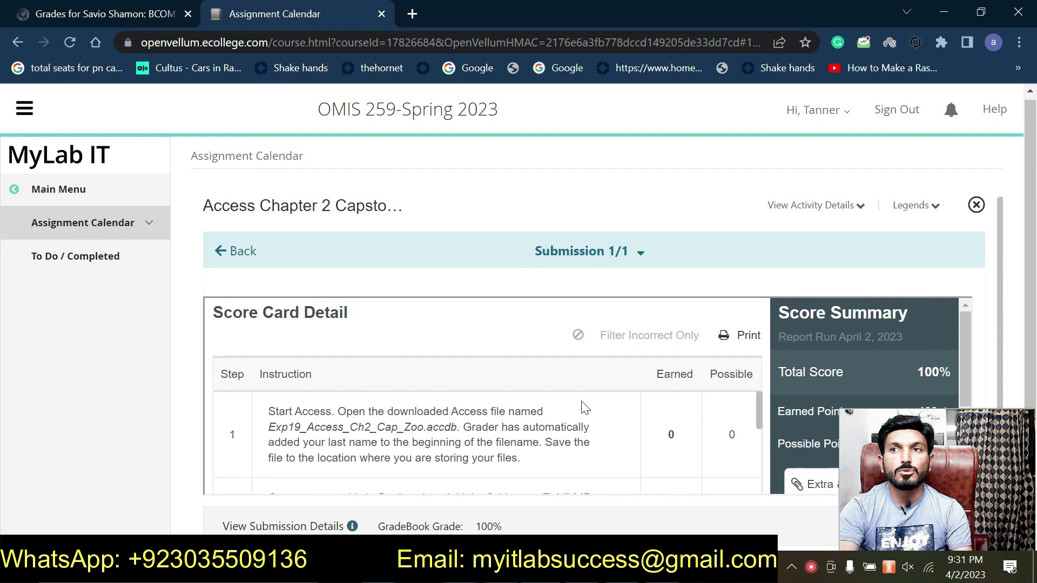
{"action": "mouse_move", "coordinate": [779, 373]}
{"action": "left_mouse_down"}
{"action": "mouse_move", "coordinate": [942, 376]}
{"action": "mouse_move", "coordinate": [785, 374]}
{"action": "left_mouse_up"}
{"action": "left_click_drag", "start_coordinate": [268, 428], "coordinate": [460, 434]}
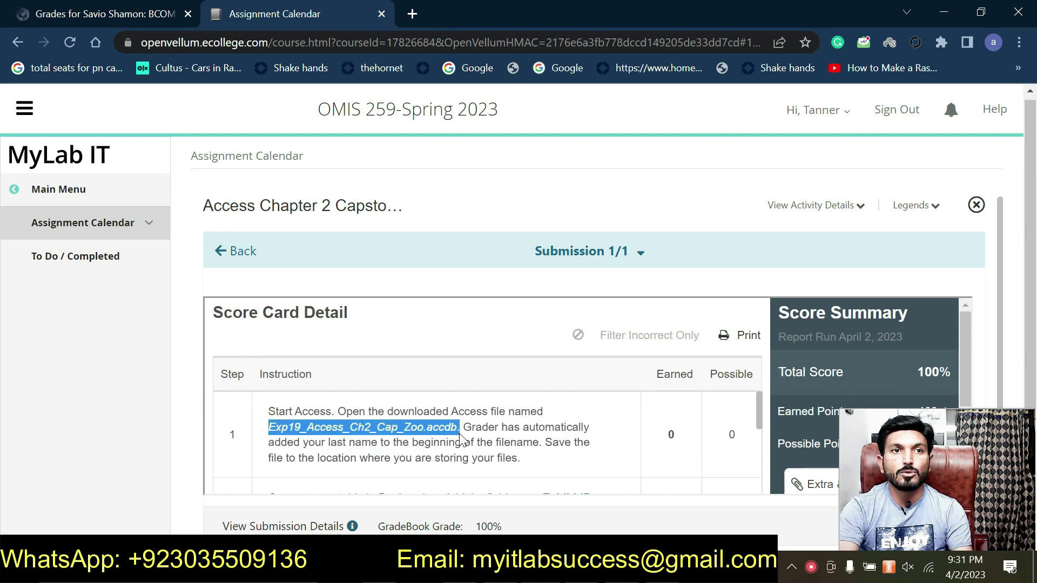
{"action": "scroll", "coordinate": [658, 424], "scroll_direction": "down", "scroll_amount": 3}
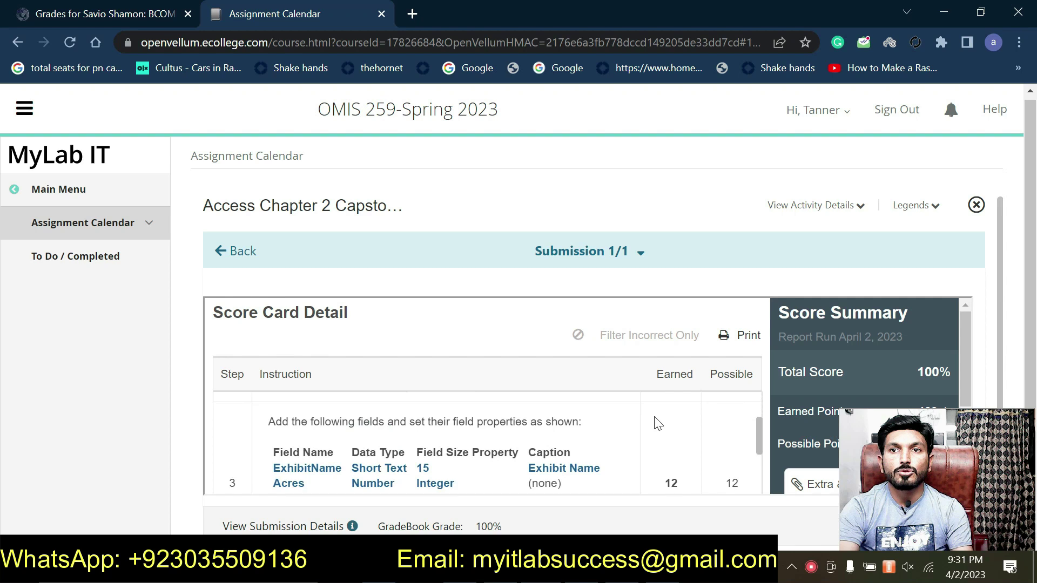
{"action": "left_click_drag", "start_coordinate": [665, 483], "coordinate": [732, 484]}
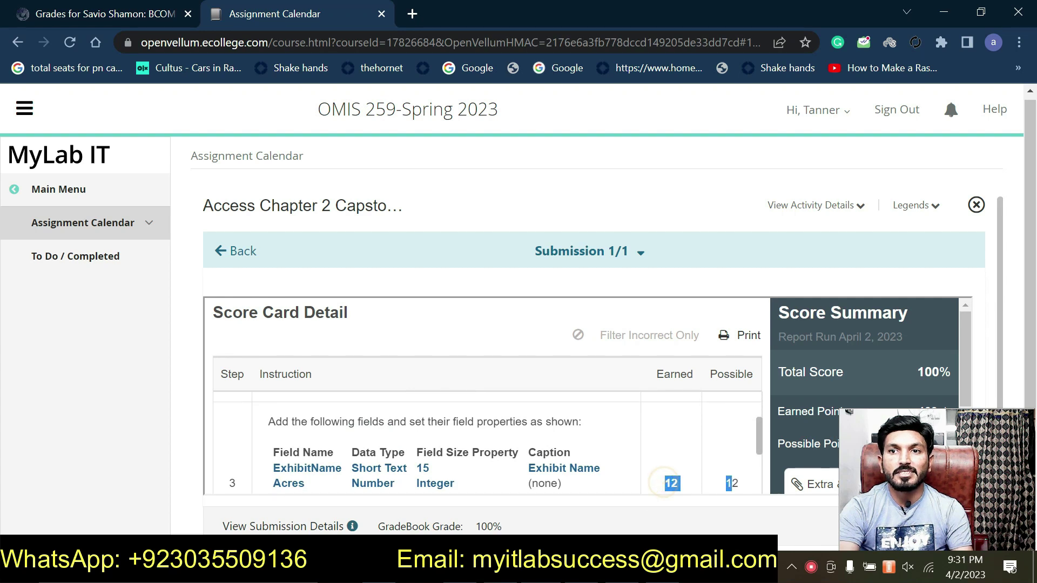
Check the earned against the possible points for steps 4 to 14 in the score card, ending back at step 1.
{"action": "scroll", "coordinate": [556, 451], "scroll_direction": "down", "scroll_amount": 5}
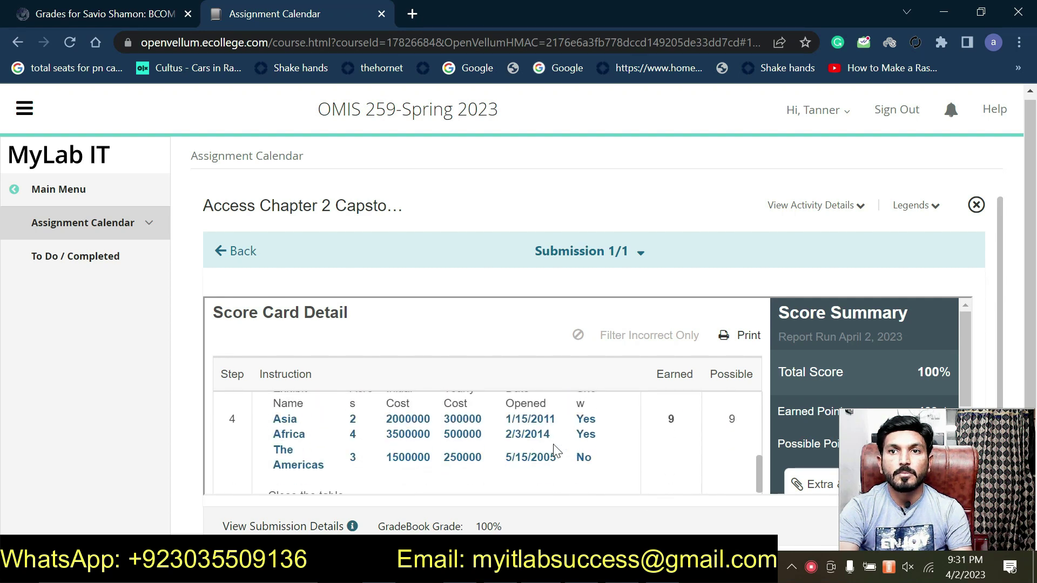
{"action": "scroll", "coordinate": [557, 451], "scroll_direction": "down", "scroll_amount": 4}
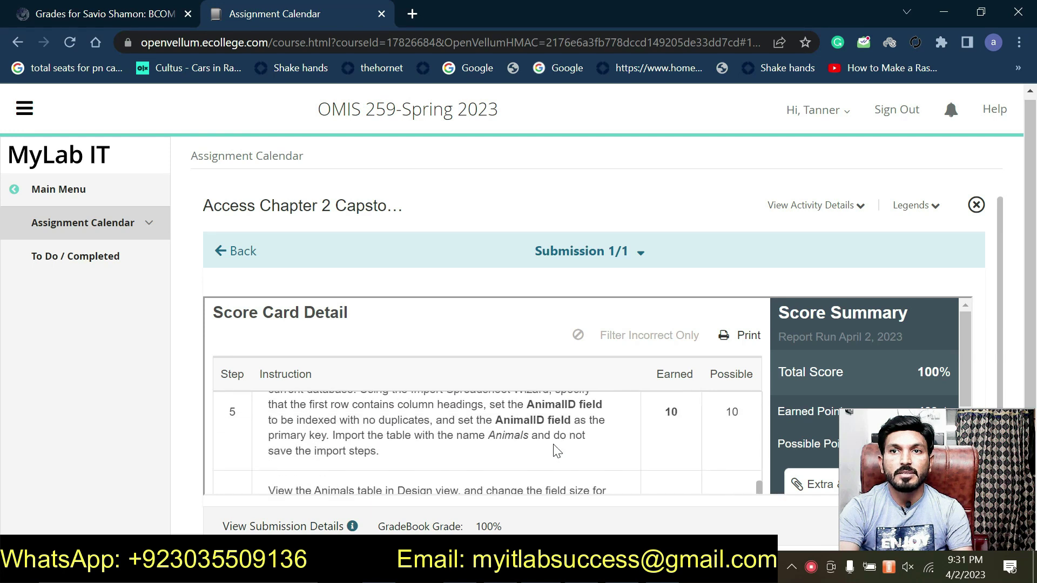
{"action": "scroll", "coordinate": [556, 451], "scroll_direction": "down", "scroll_amount": 2}
{"action": "scroll", "coordinate": [557, 450], "scroll_direction": "down", "scroll_amount": 3}
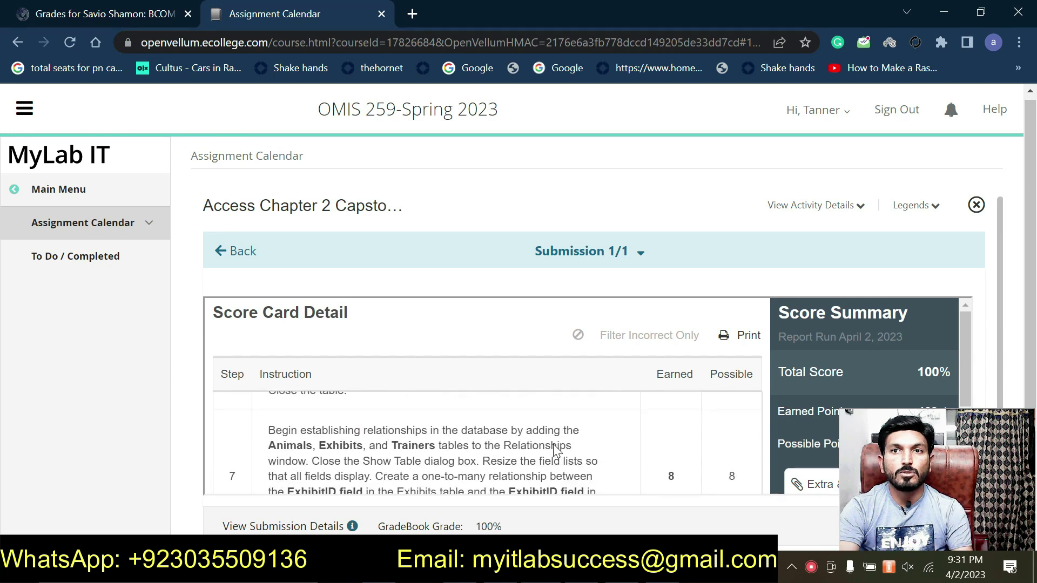
{"action": "scroll", "coordinate": [557, 450], "scroll_direction": "down", "scroll_amount": 2}
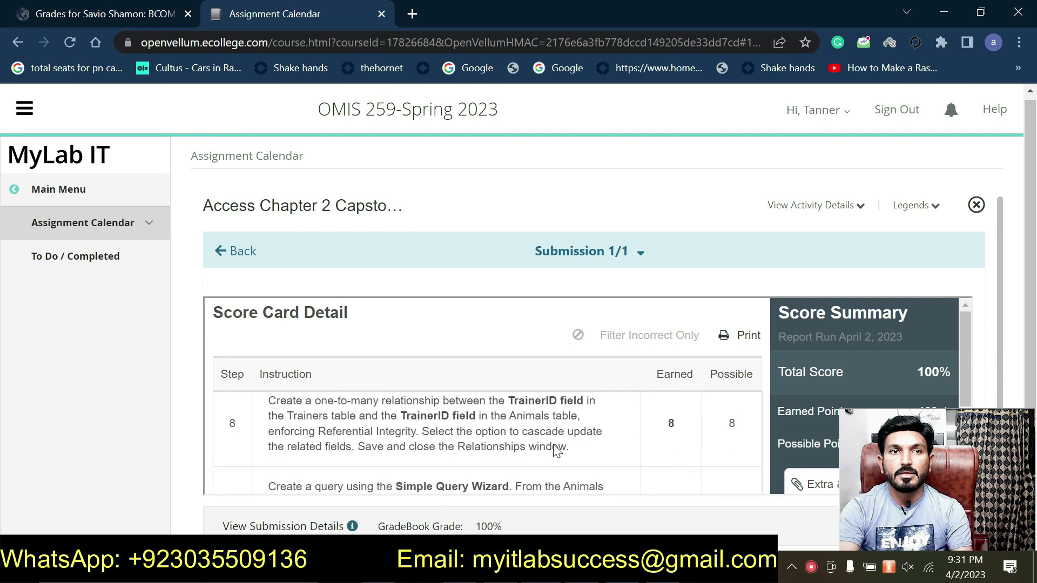
{"action": "scroll", "coordinate": [556, 450], "scroll_direction": "down", "scroll_amount": 4}
{"action": "scroll", "coordinate": [557, 450], "scroll_direction": "up", "scroll_amount": 4}
{"action": "scroll", "coordinate": [556, 450], "scroll_direction": "down", "scroll_amount": 2}
{"action": "scroll", "coordinate": [557, 450], "scroll_direction": "down", "scroll_amount": 2}
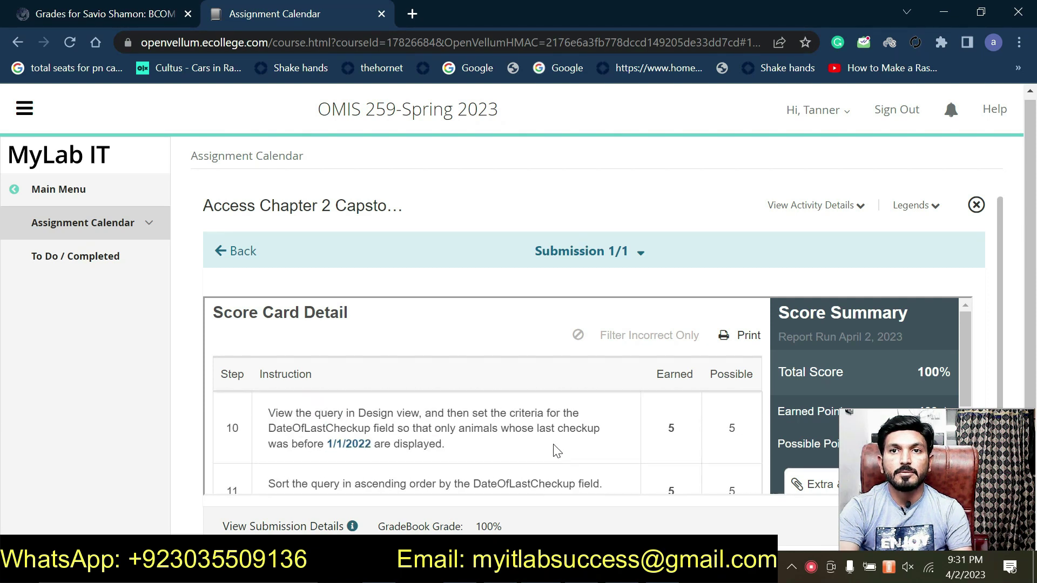
{"action": "scroll", "coordinate": [556, 450], "scroll_direction": "down", "scroll_amount": 2}
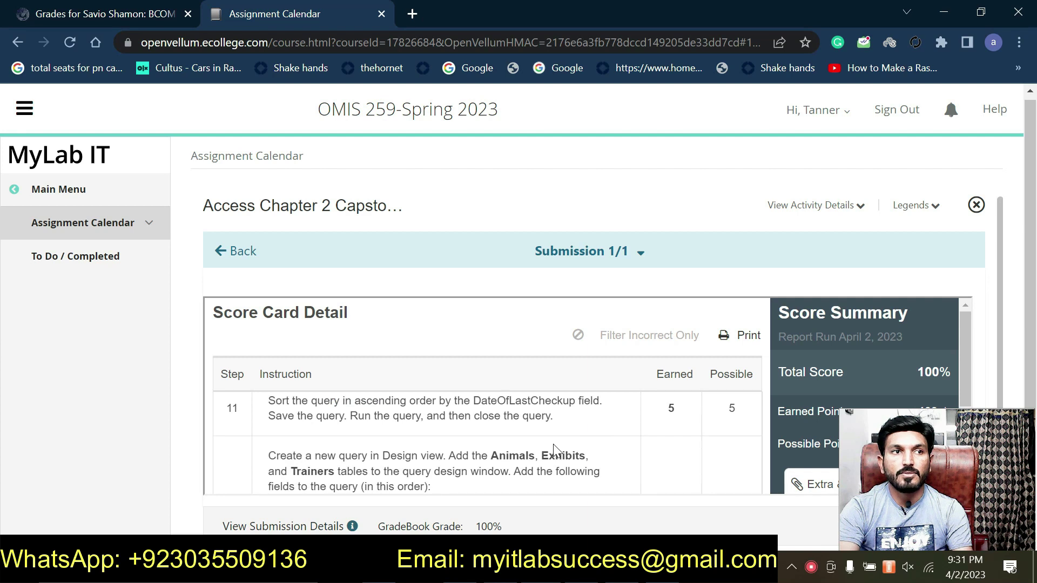
{"action": "scroll", "coordinate": [555, 447], "scroll_direction": "down", "scroll_amount": 2}
{"action": "scroll", "coordinate": [556, 450], "scroll_direction": "down", "scroll_amount": 5}
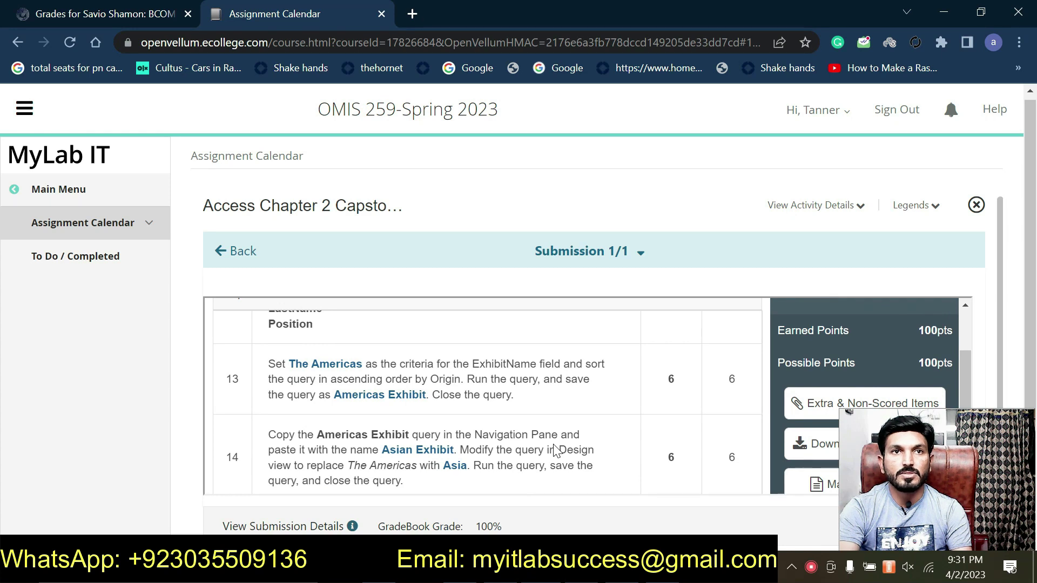
{"action": "scroll", "coordinate": [555, 445], "scroll_direction": "up", "scroll_amount": 15}
{"action": "scroll", "coordinate": [536, 442], "scroll_direction": "up", "scroll_amount": 6}
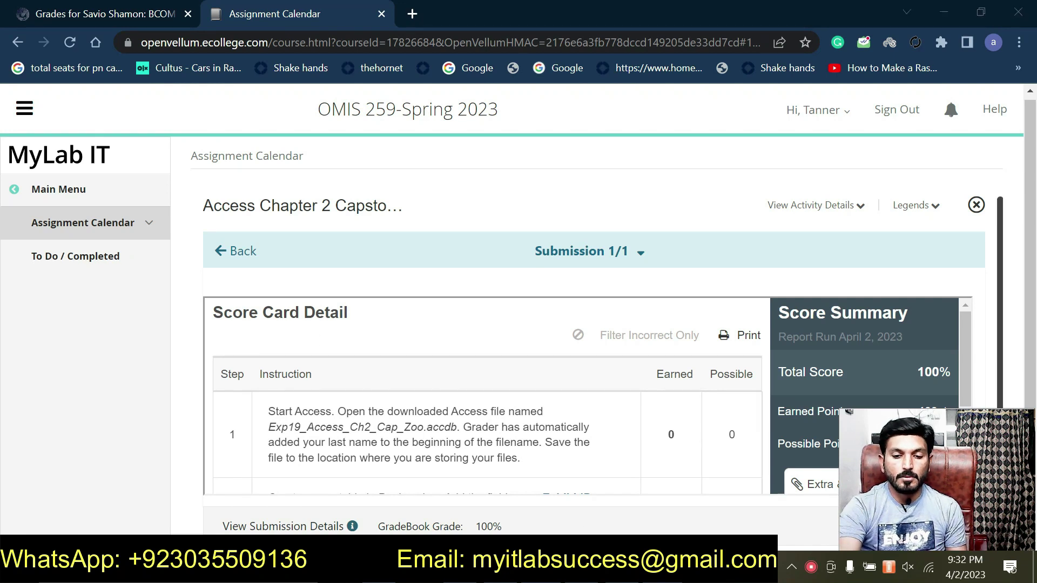
Switch to the Word instructions and skim through steps 1 to 15, returning to the project description at the beginning.
{"action": "left_click", "coordinate": [562, 569]}
{"action": "scroll", "coordinate": [548, 377], "scroll_direction": "up", "scroll_amount": 8}
{"action": "scroll", "coordinate": [546, 375], "scroll_direction": "up", "scroll_amount": 10}
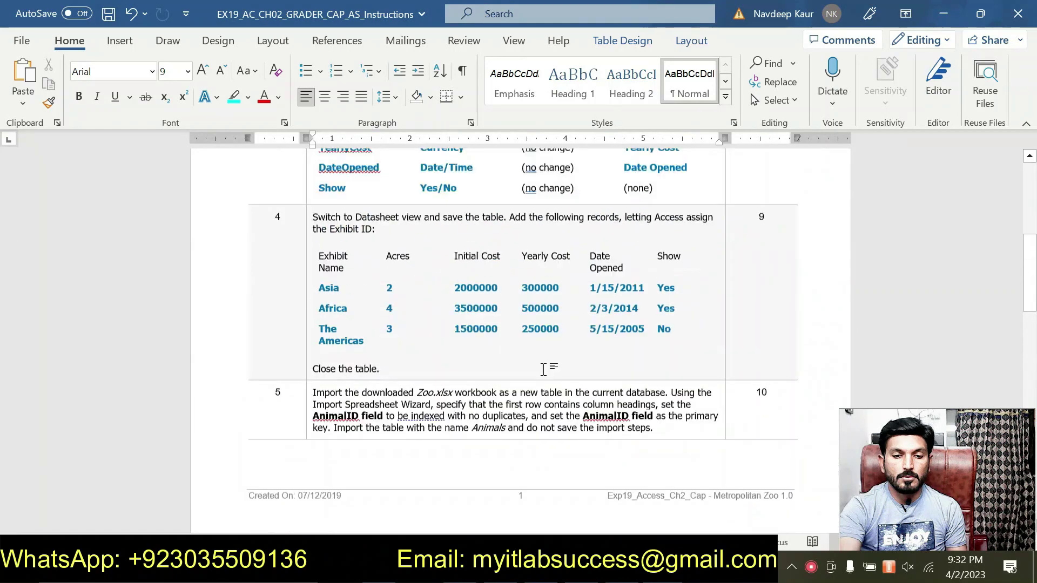
{"action": "scroll", "coordinate": [515, 359], "scroll_direction": "down", "scroll_amount": 3}
{"action": "scroll", "coordinate": [514, 358], "scroll_direction": "up", "scroll_amount": 3}
{"action": "scroll", "coordinate": [515, 358], "scroll_direction": "down", "scroll_amount": 3}
{"action": "scroll", "coordinate": [515, 358], "scroll_direction": "up", "scroll_amount": 5}
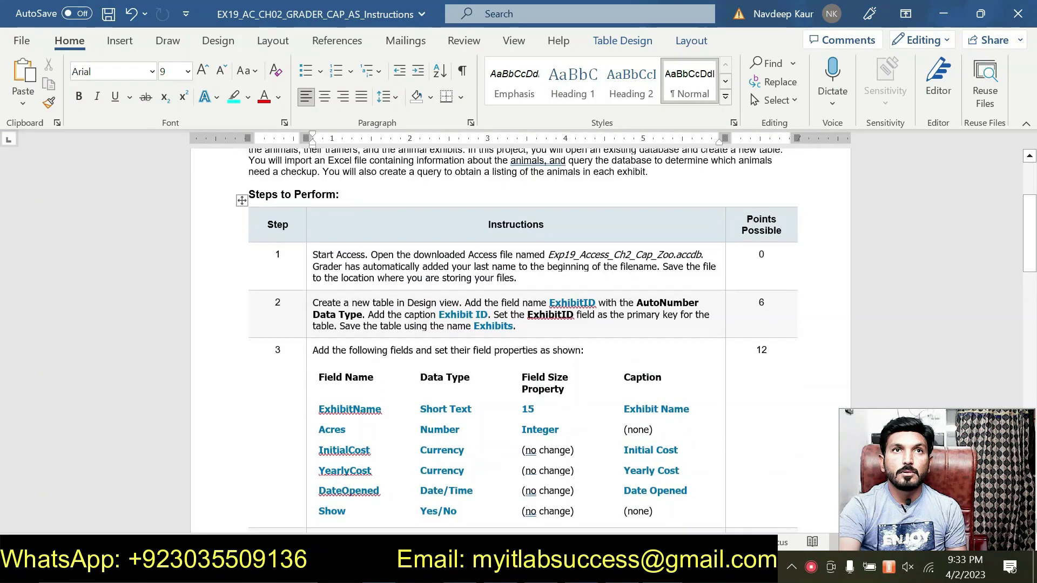
{"action": "scroll", "coordinate": [514, 354], "scroll_direction": "down", "scroll_amount": 10}
{"action": "scroll", "coordinate": [514, 364], "scroll_direction": "down", "scroll_amount": 10}
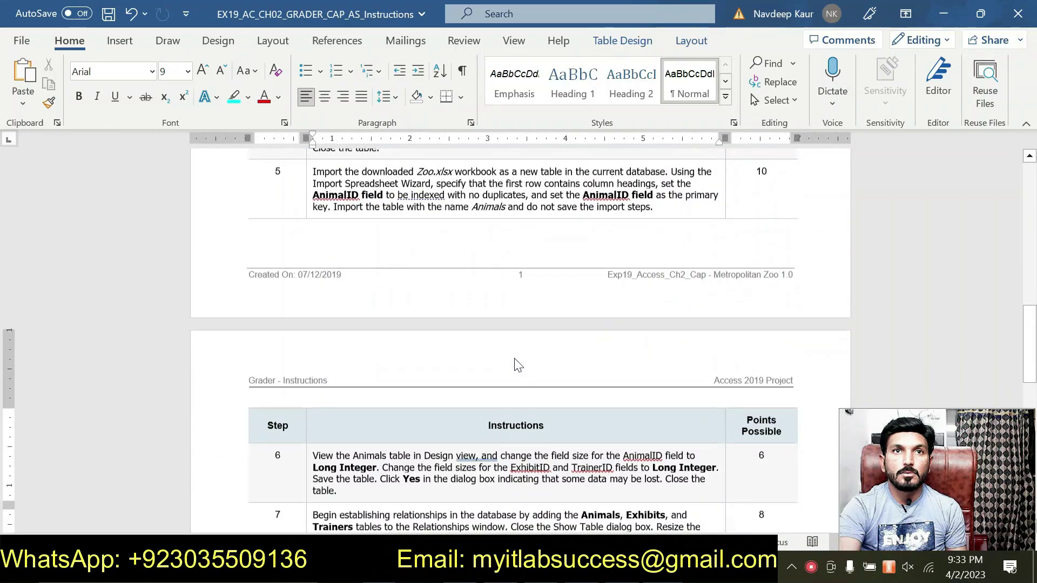
{"action": "scroll", "coordinate": [515, 345], "scroll_direction": "down", "scroll_amount": 4}
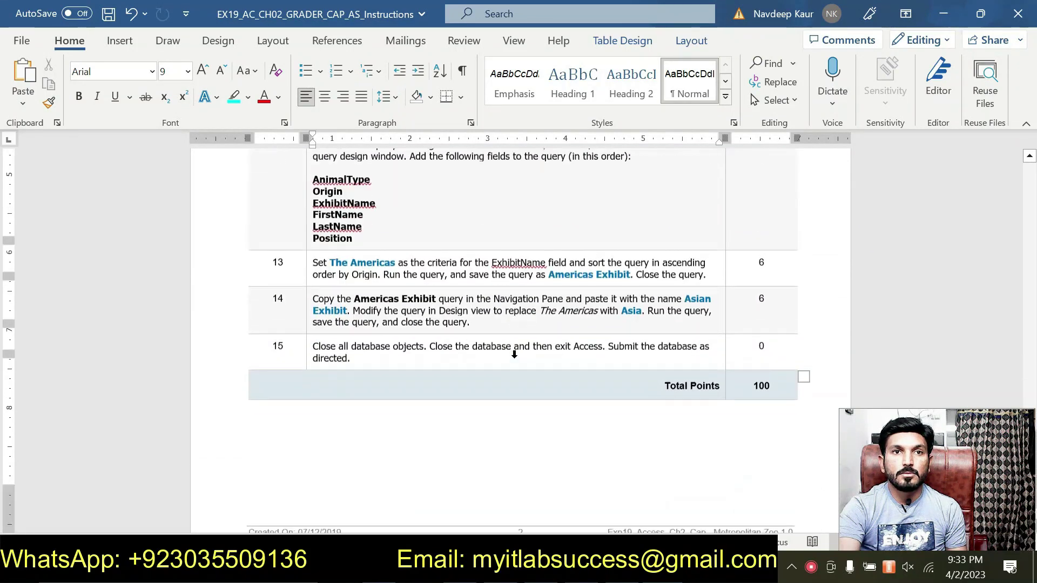
{"action": "scroll", "coordinate": [514, 345], "scroll_direction": "up", "scroll_amount": 7}
{"action": "scroll", "coordinate": [515, 358], "scroll_direction": "up", "scroll_amount": 12}
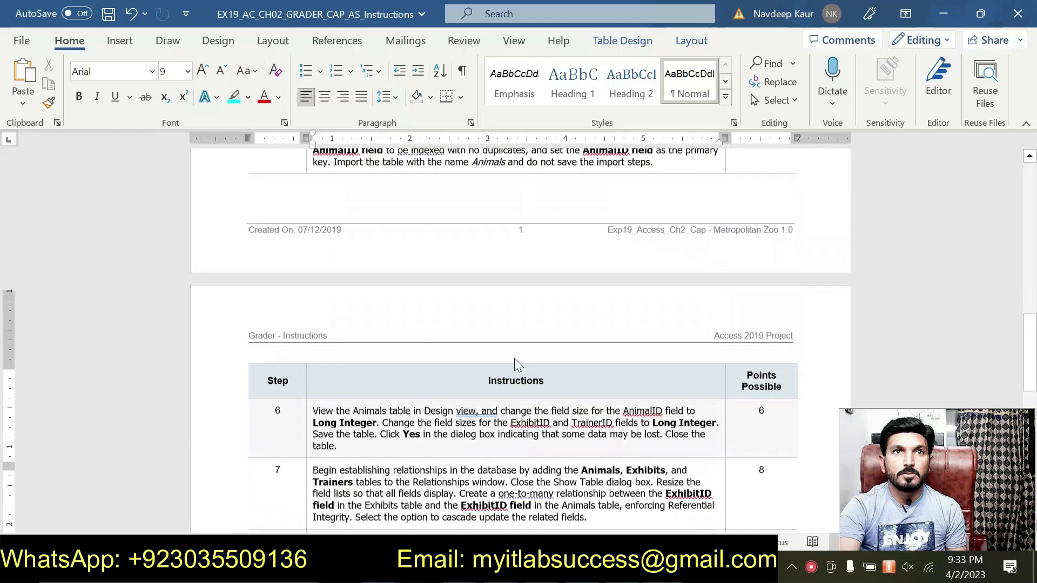
{"action": "scroll", "coordinate": [514, 346], "scroll_direction": "up", "scroll_amount": 4}
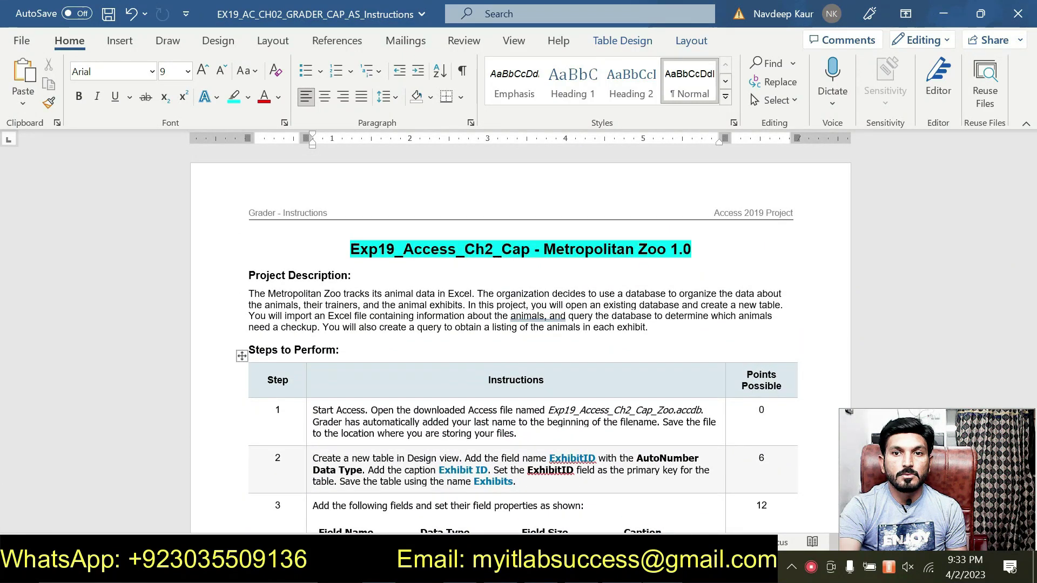
Switch to the solution database in Access, open the Americas Exhibit query and view it alongside the Asian Exhibit and Checkup List queries.
{"action": "key", "text": "alt+Tab"}
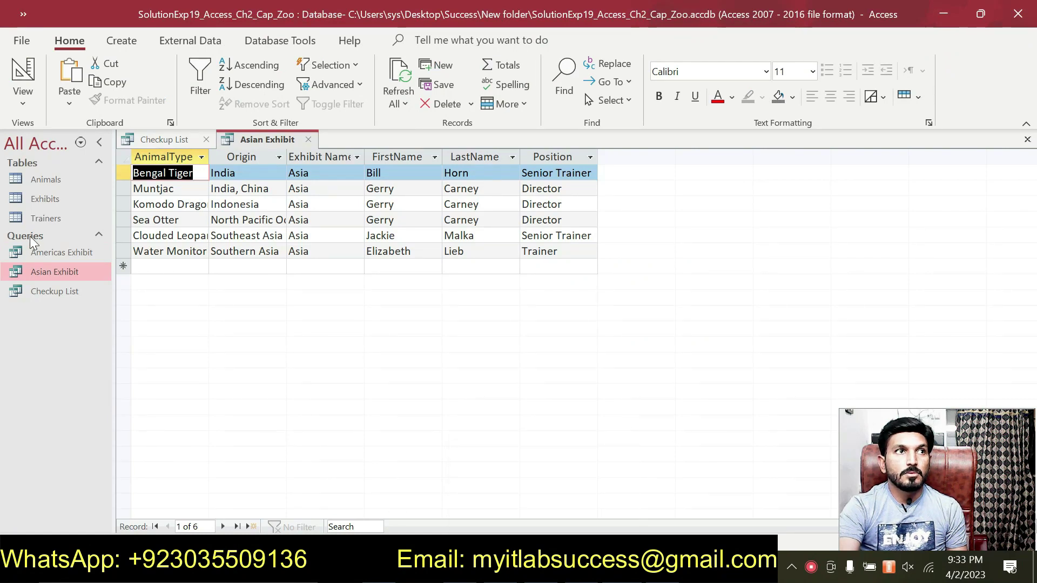
{"action": "double_click", "coordinate": [63, 270]}
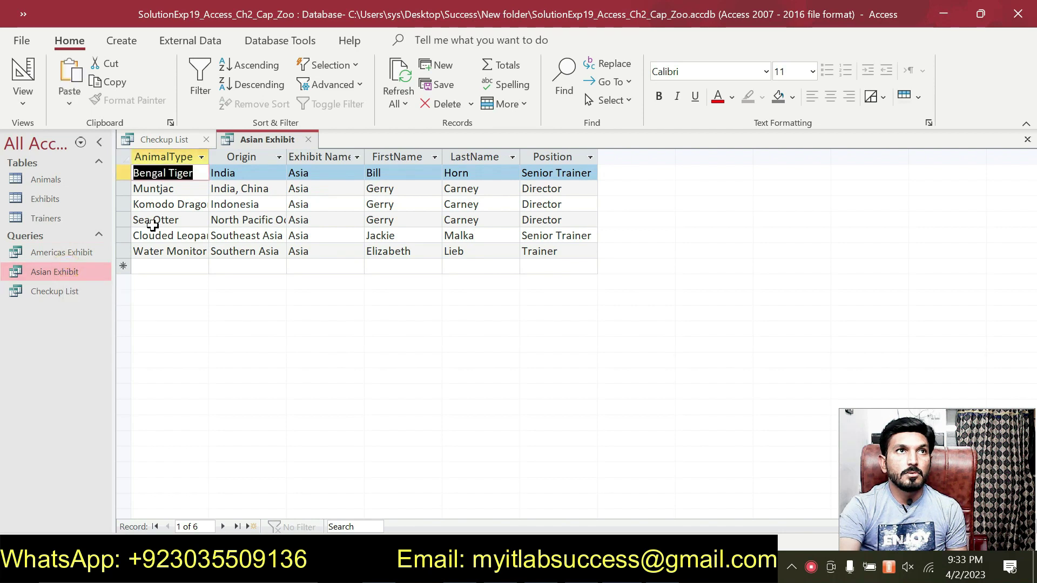
{"action": "left_click", "coordinate": [82, 291]}
{"action": "double_click", "coordinate": [87, 254]}
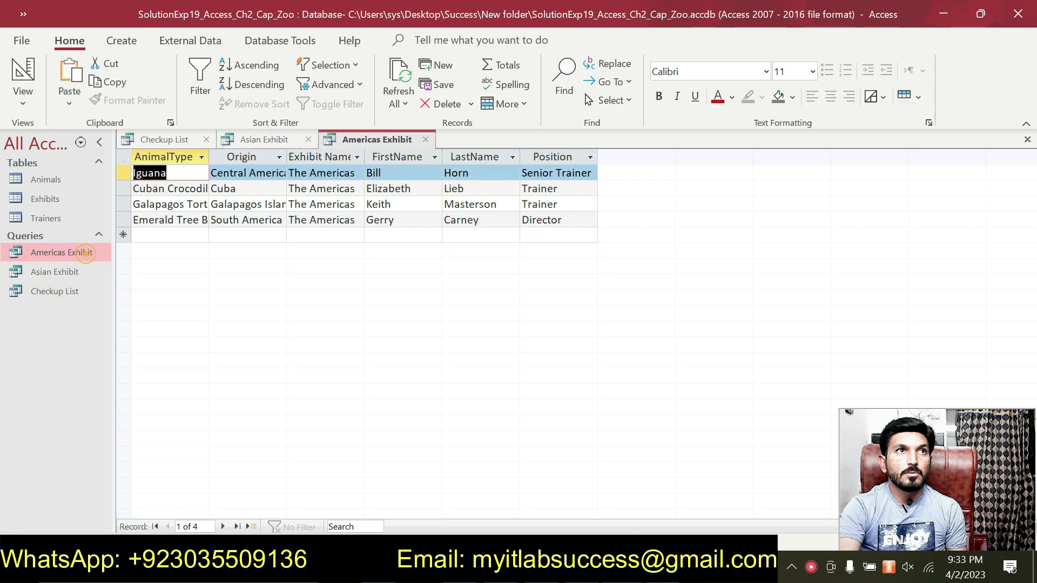
{"action": "left_click", "coordinate": [265, 142]}
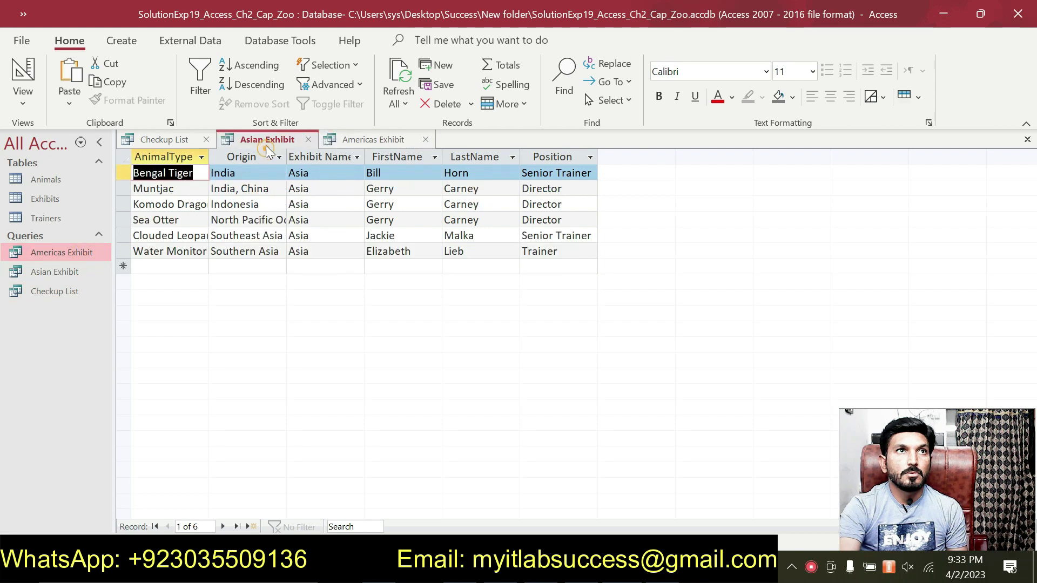
{"action": "left_click", "coordinate": [190, 140]}
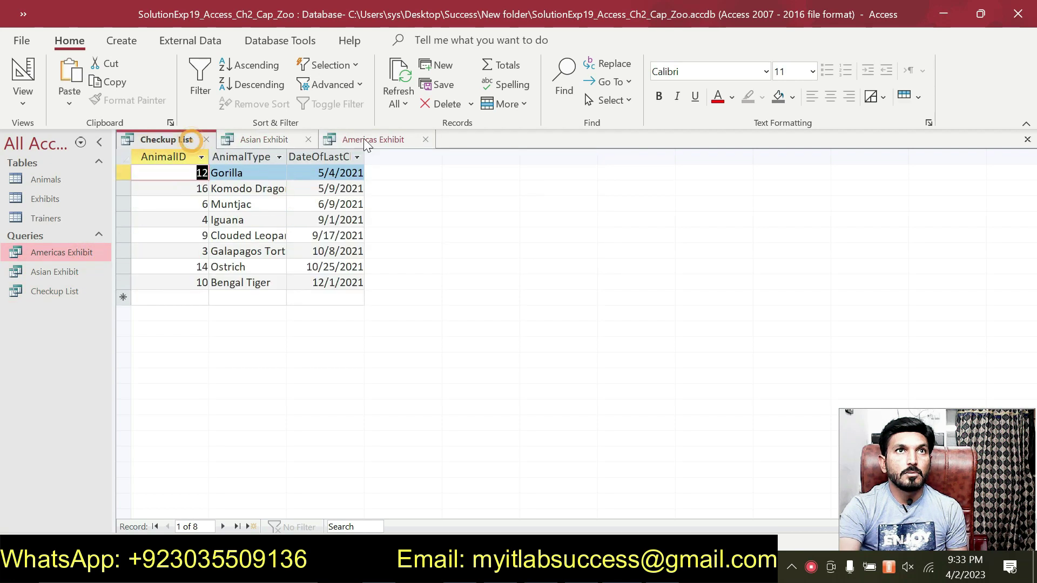
{"action": "left_click", "coordinate": [366, 141]}
Open the Exhibits, Trainers and Animals tables and view their records.
{"action": "double_click", "coordinate": [78, 206]}
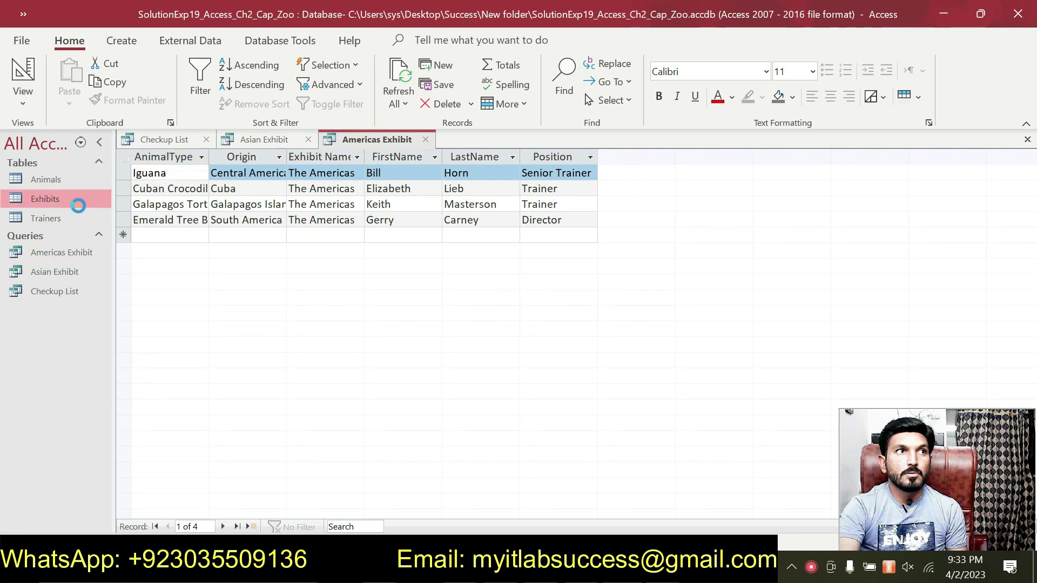
{"action": "double_click", "coordinate": [66, 225]}
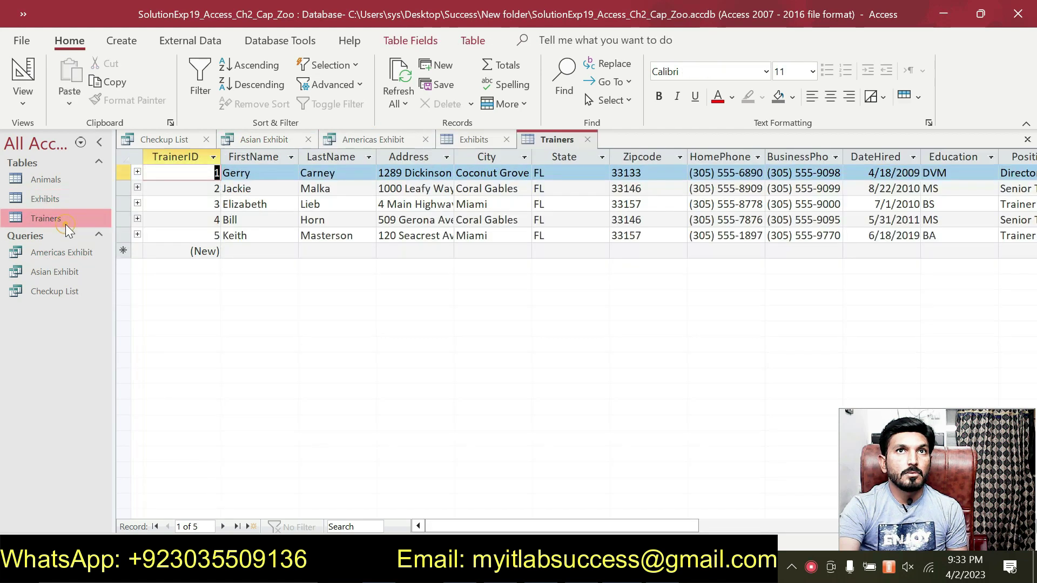
{"action": "double_click", "coordinate": [73, 182]}
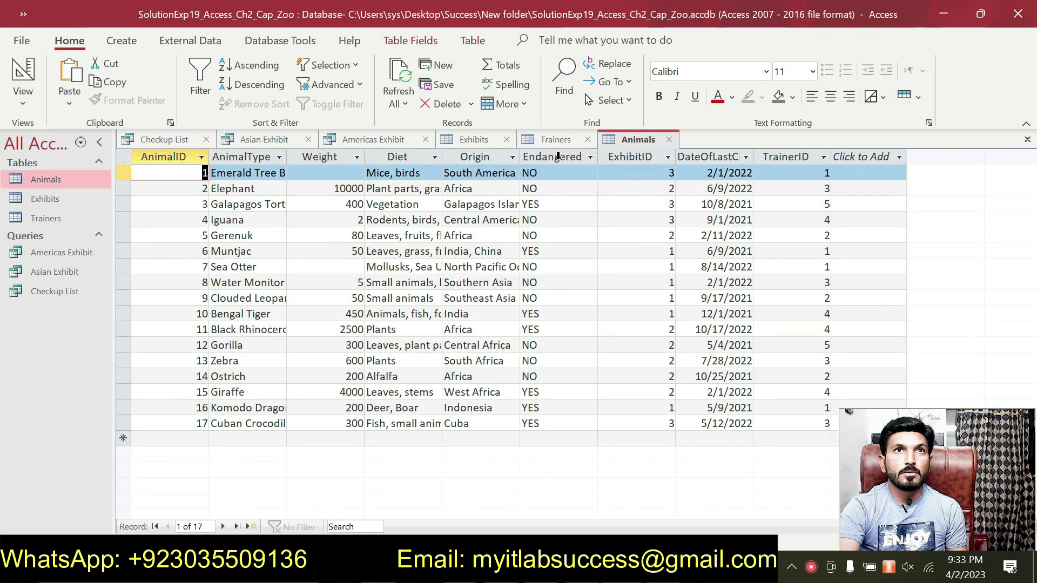
{"action": "left_click", "coordinate": [574, 142]}
{"action": "left_click", "coordinate": [479, 142]}
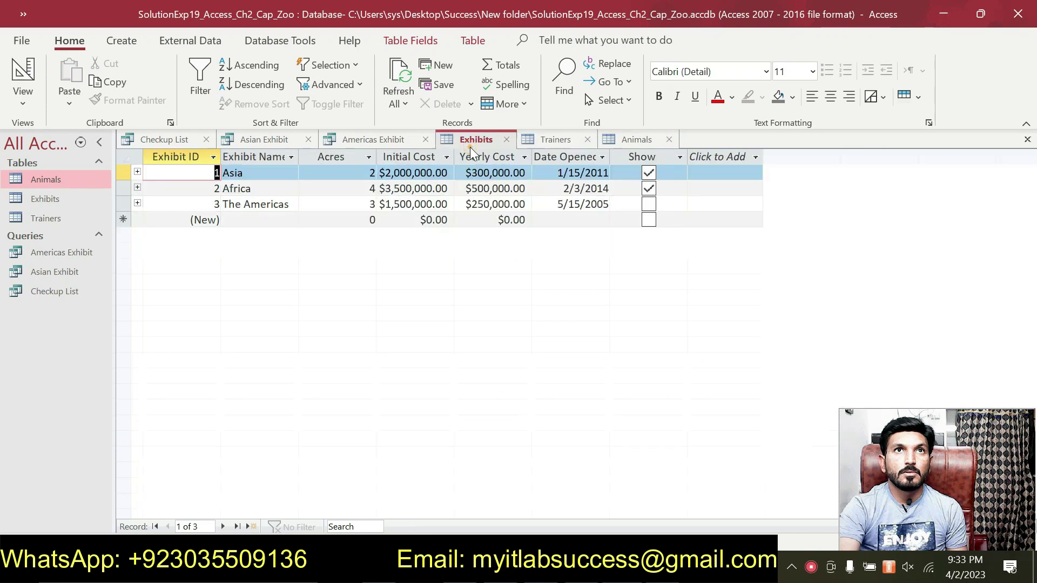
Look through all the open queries and tables: Checkup List, Asian Exhibit, Americas Exhibit, Exhibits, Trainers and Animals.
{"action": "left_click", "coordinate": [378, 141]}
{"action": "left_click", "coordinate": [263, 141]}
{"action": "left_click", "coordinate": [178, 139]}
{"action": "left_click", "coordinate": [626, 140]}
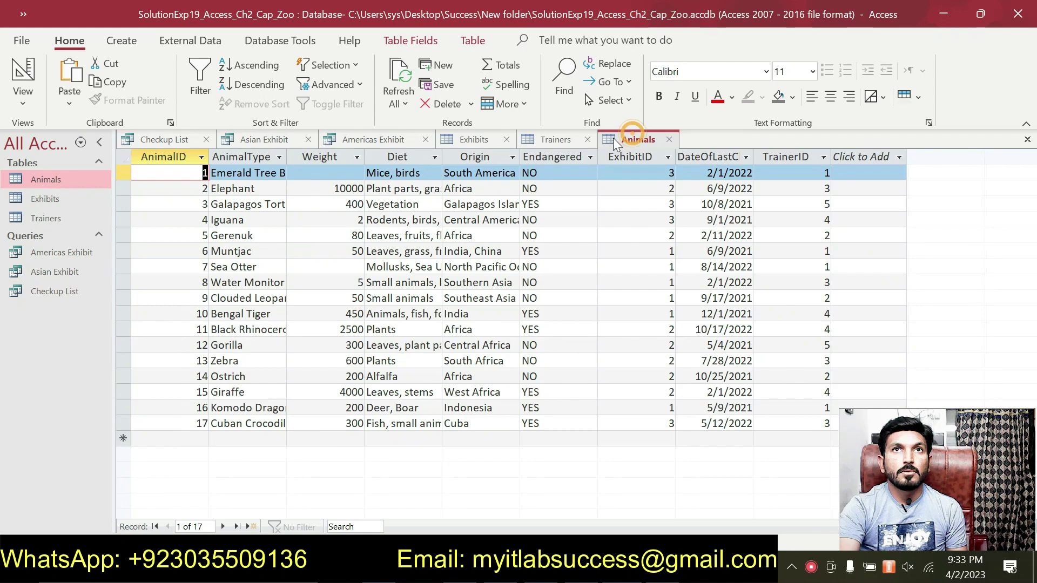
{"action": "left_click", "coordinate": [559, 141]}
{"action": "left_click", "coordinate": [479, 141]}
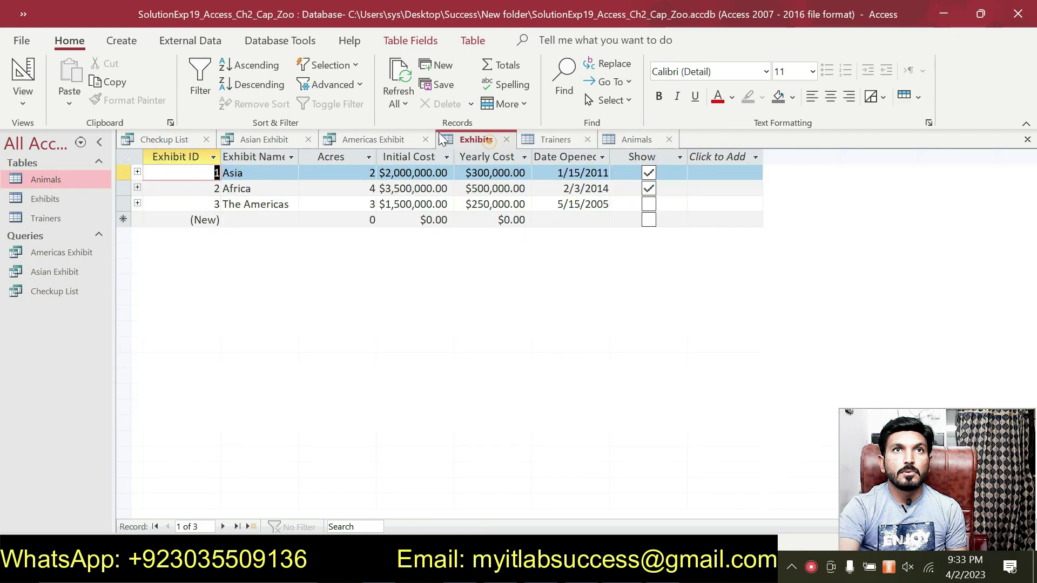
{"action": "left_click", "coordinate": [378, 140]}
{"action": "left_click", "coordinate": [264, 139]}
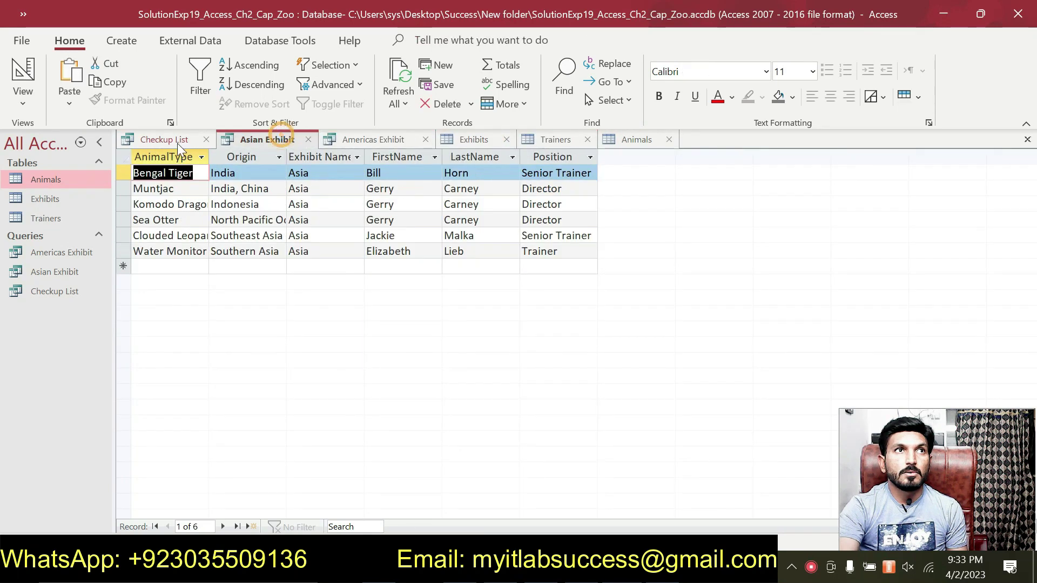
{"action": "left_click", "coordinate": [164, 139]}
{"action": "left_click", "coordinate": [476, 143]}
{"action": "left_click", "coordinate": [556, 140]}
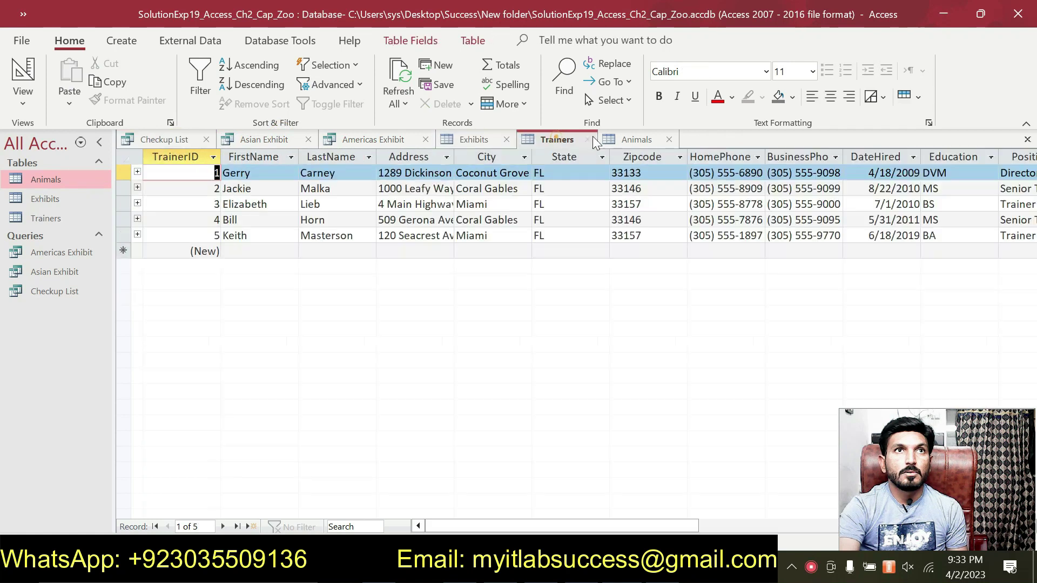
{"action": "left_click", "coordinate": [635, 138]}
{"action": "left_click", "coordinate": [472, 141]}
{"action": "left_click", "coordinate": [378, 139]}
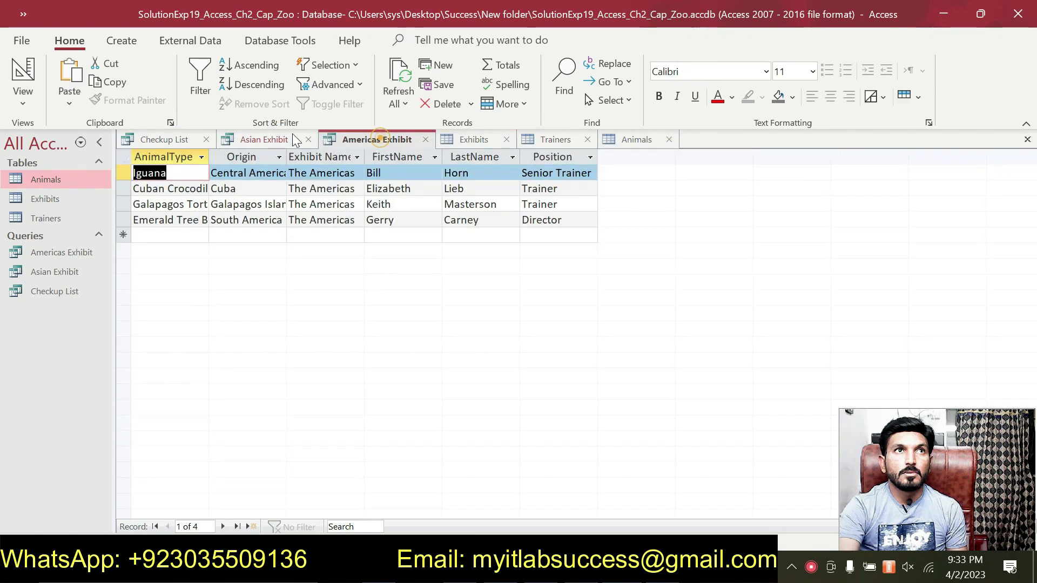
{"action": "left_click", "coordinate": [264, 139]}
{"action": "left_click", "coordinate": [189, 142]}
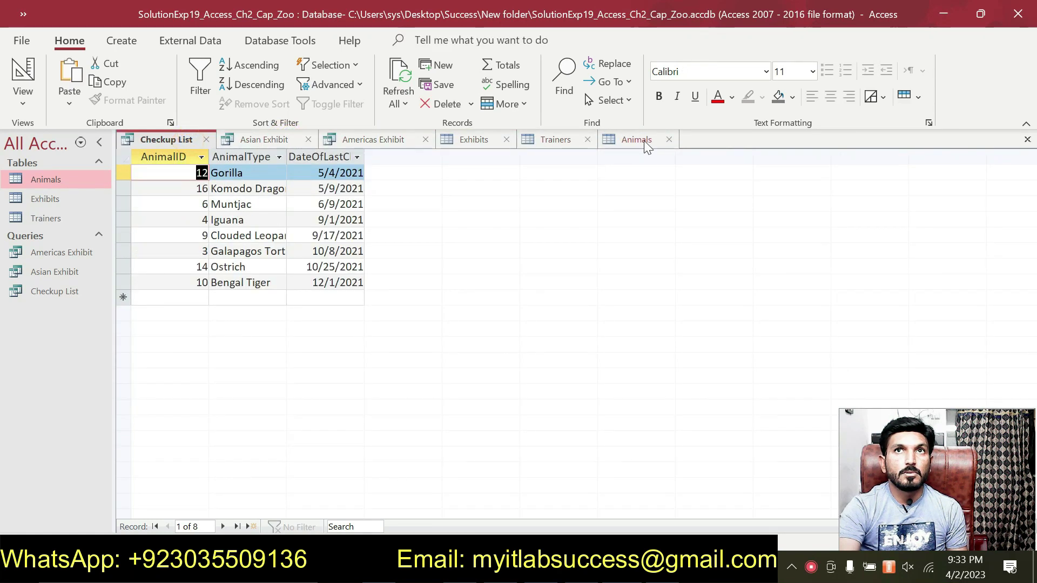
{"action": "left_click", "coordinate": [644, 141]}
{"action": "left_click", "coordinate": [554, 140]}
{"action": "left_click", "coordinate": [474, 140]}
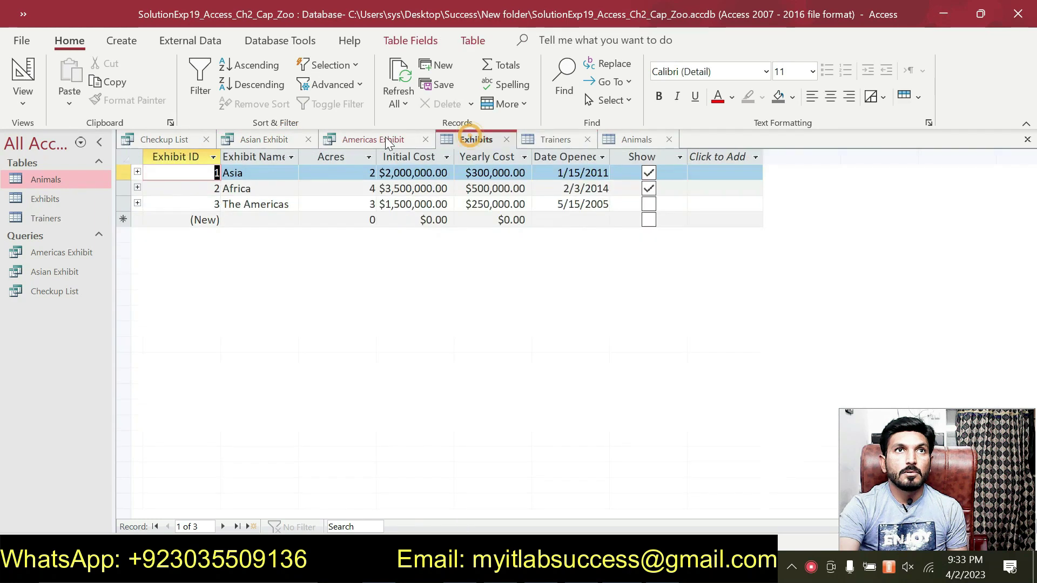
{"action": "left_click", "coordinate": [340, 140]}
{"action": "left_click", "coordinate": [294, 142]}
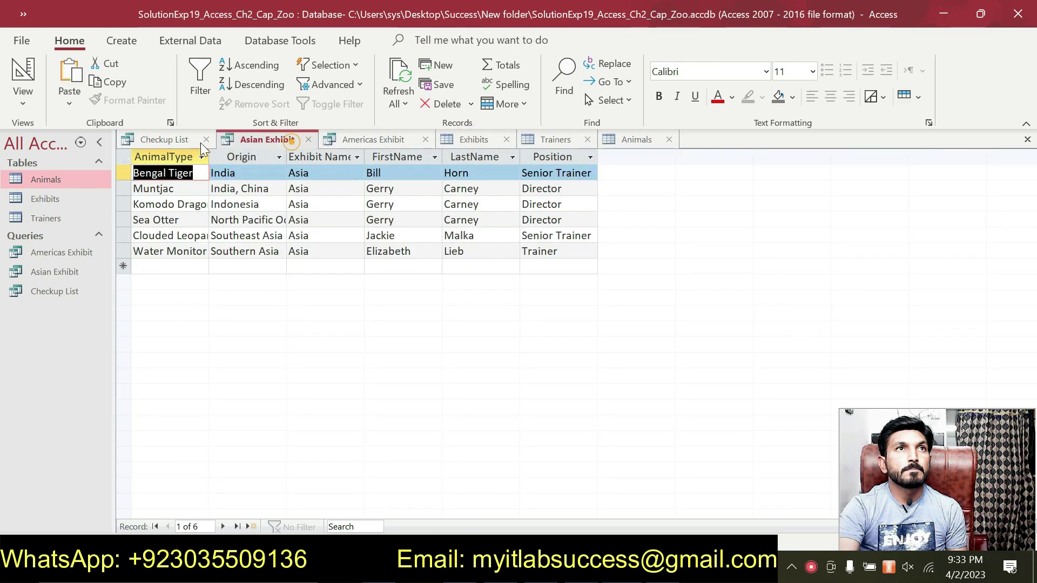
{"action": "left_click", "coordinate": [183, 140]}
{"action": "left_click", "coordinate": [381, 144]}
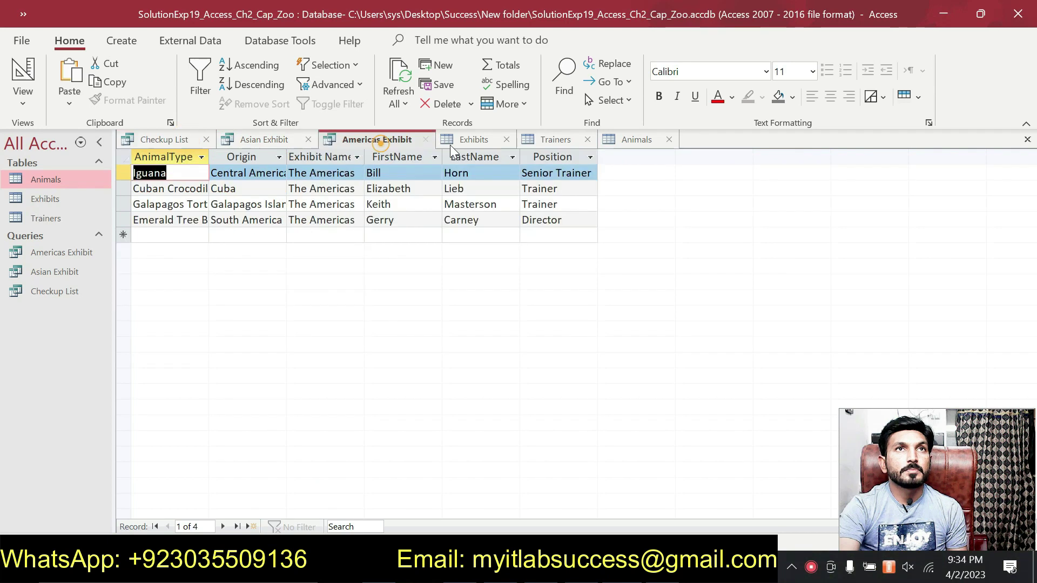
Close the Exhibits table, the Checkup List query and all the remaining open database objects.
{"action": "left_click", "coordinate": [506, 140]}
{"action": "left_click", "coordinate": [545, 143]}
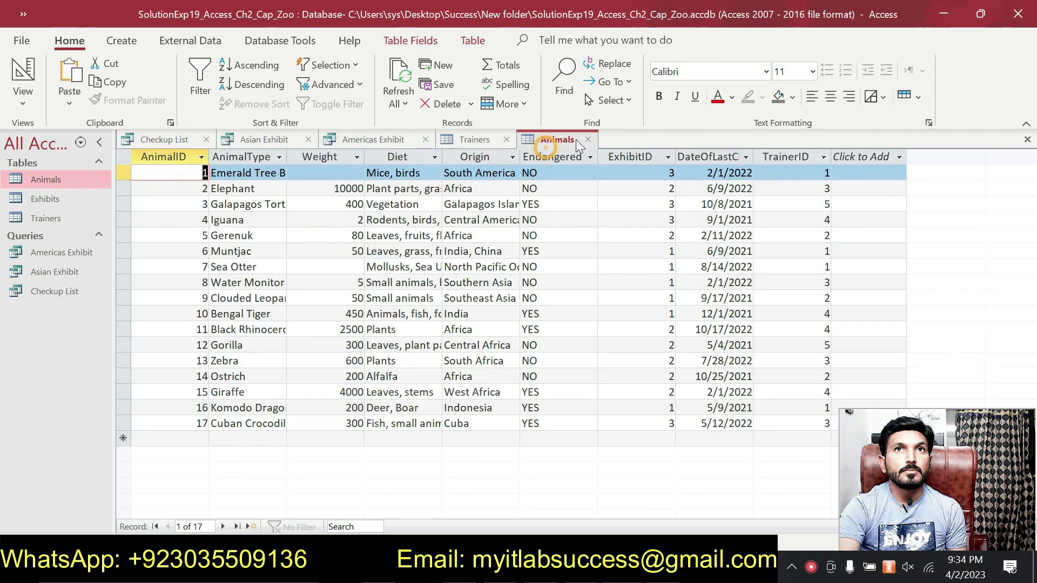
{"action": "left_click", "coordinate": [479, 139]}
{"action": "left_click", "coordinate": [371, 143]}
{"action": "left_click", "coordinate": [299, 144]}
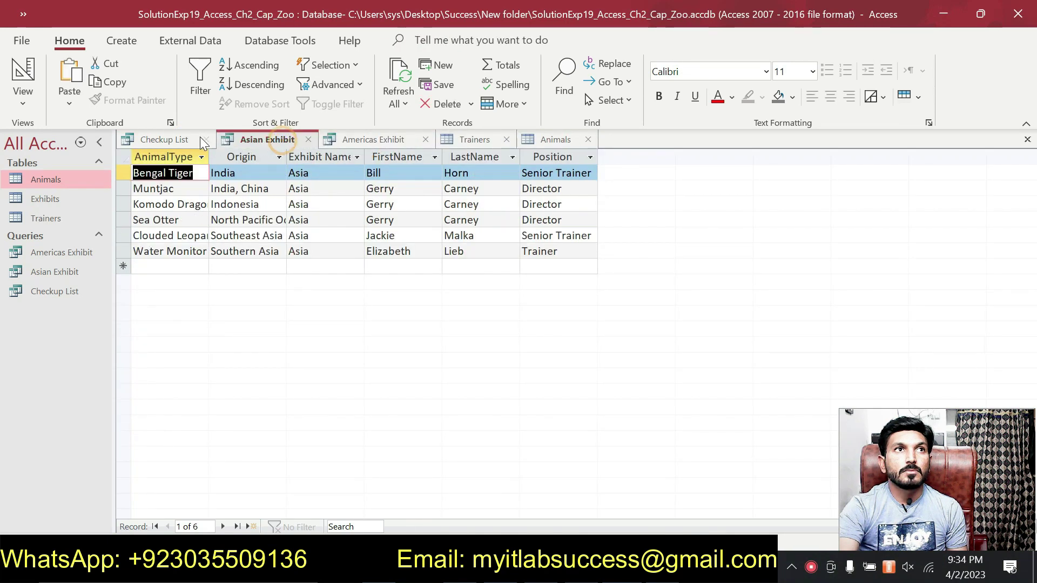
{"action": "left_click", "coordinate": [206, 139]}
{"action": "left_click", "coordinate": [250, 143]}
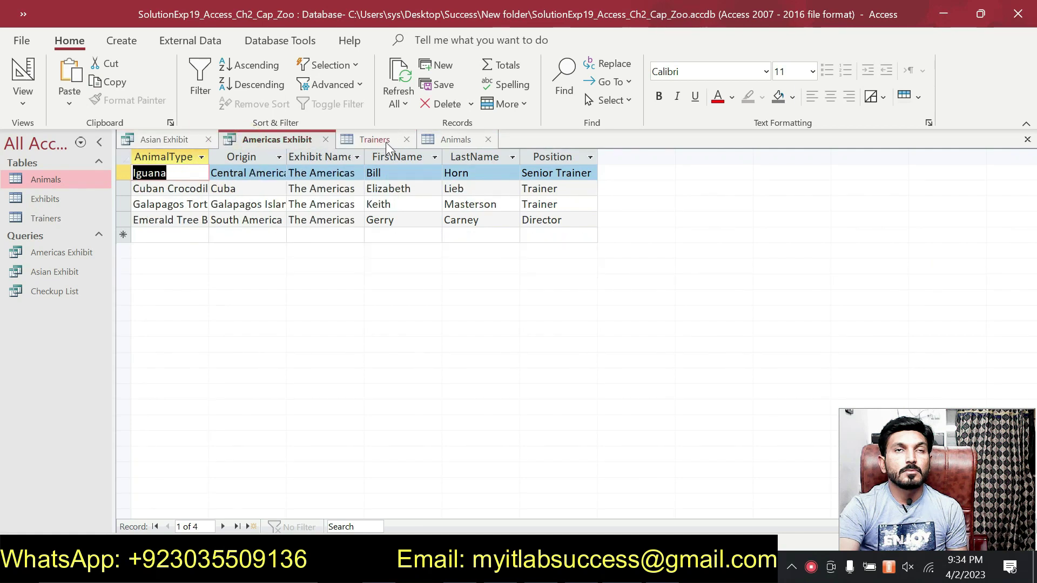
{"action": "left_click", "coordinate": [383, 141]}
{"action": "left_click", "coordinate": [470, 139]}
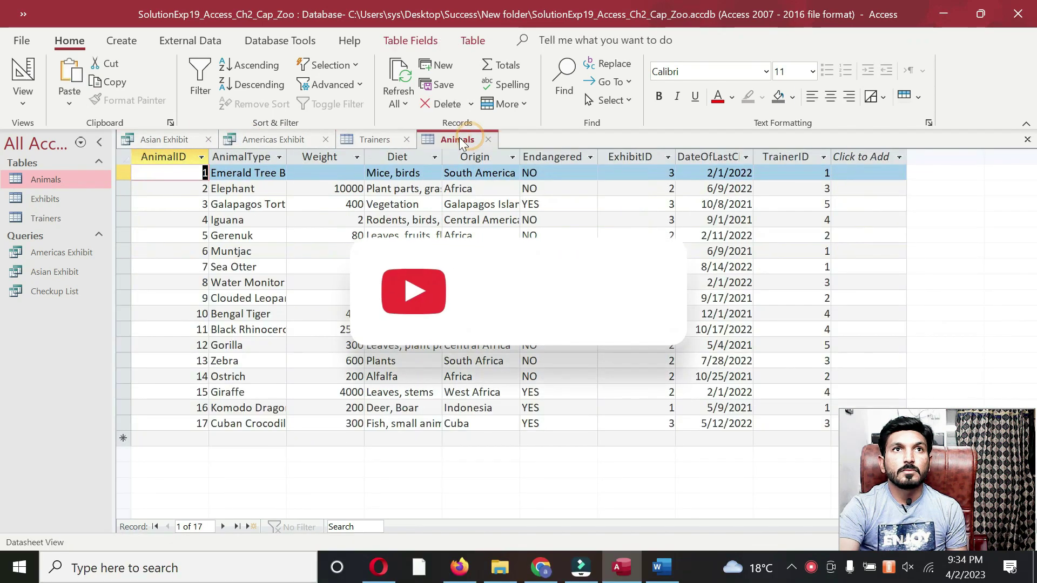
{"action": "right_click", "coordinate": [459, 138]}
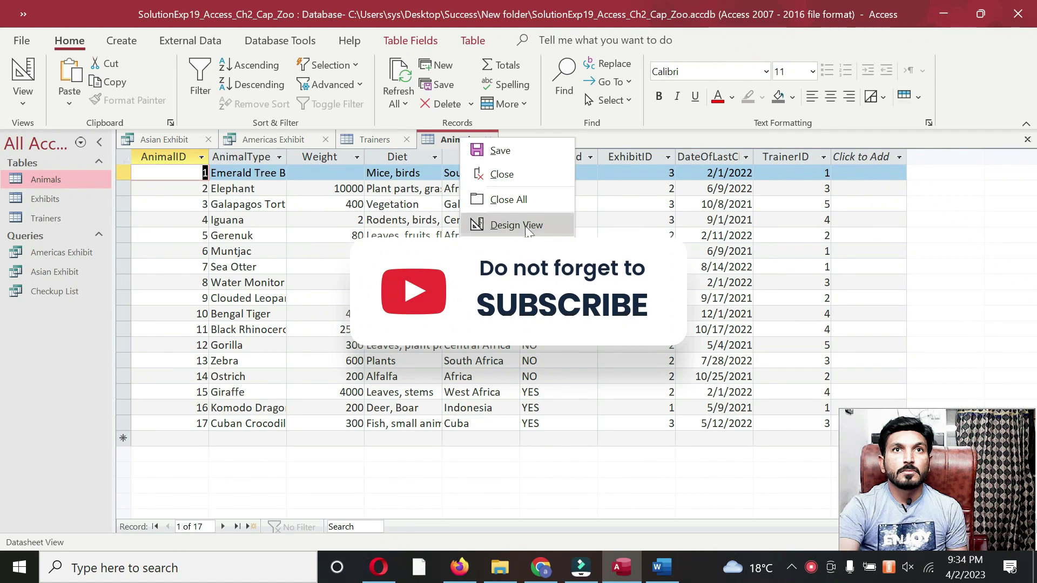
{"action": "left_click", "coordinate": [520, 200]}
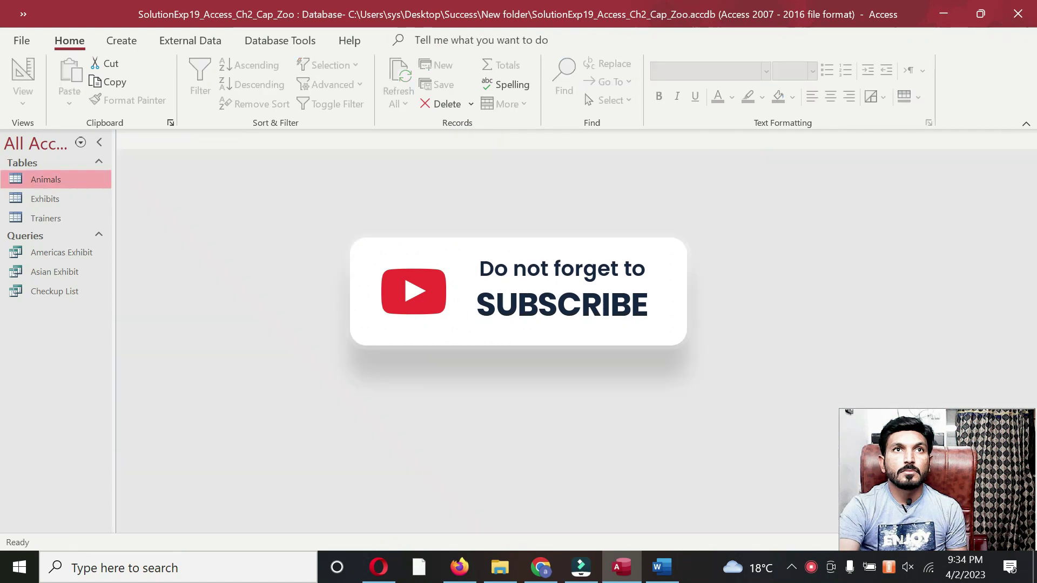
Switch to the MyLab IT submission in the browser and view score card steps 1 and 2 with the score summary.
{"action": "left_click", "coordinate": [540, 567]}
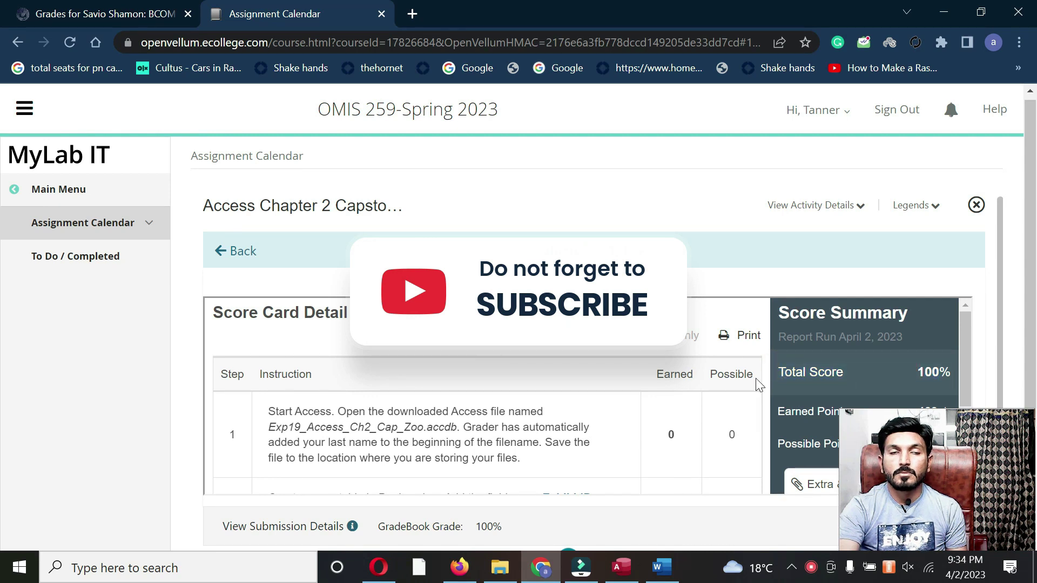
{"action": "scroll", "coordinate": [549, 380], "scroll_direction": "down", "scroll_amount": 1}
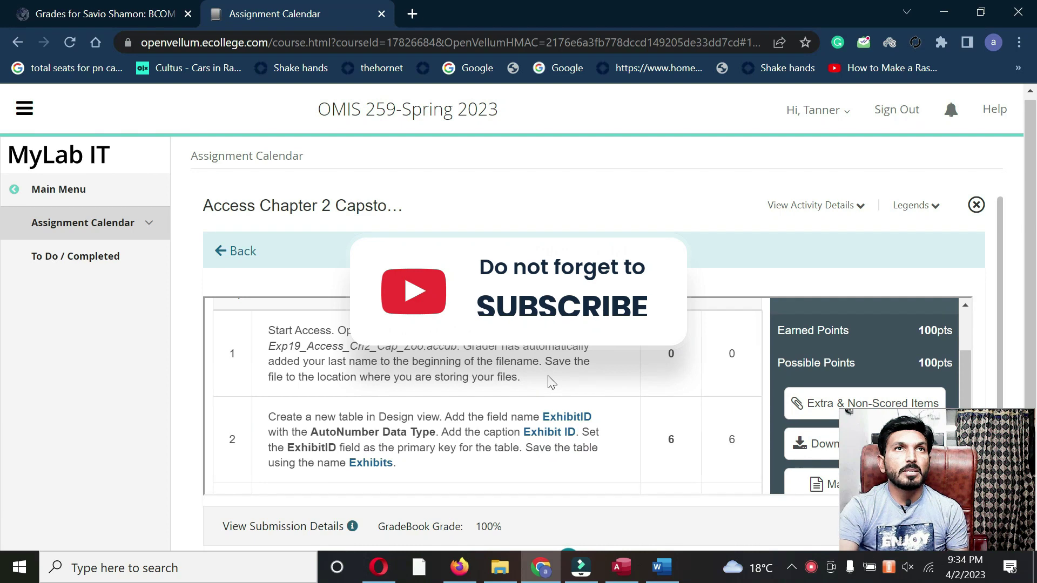